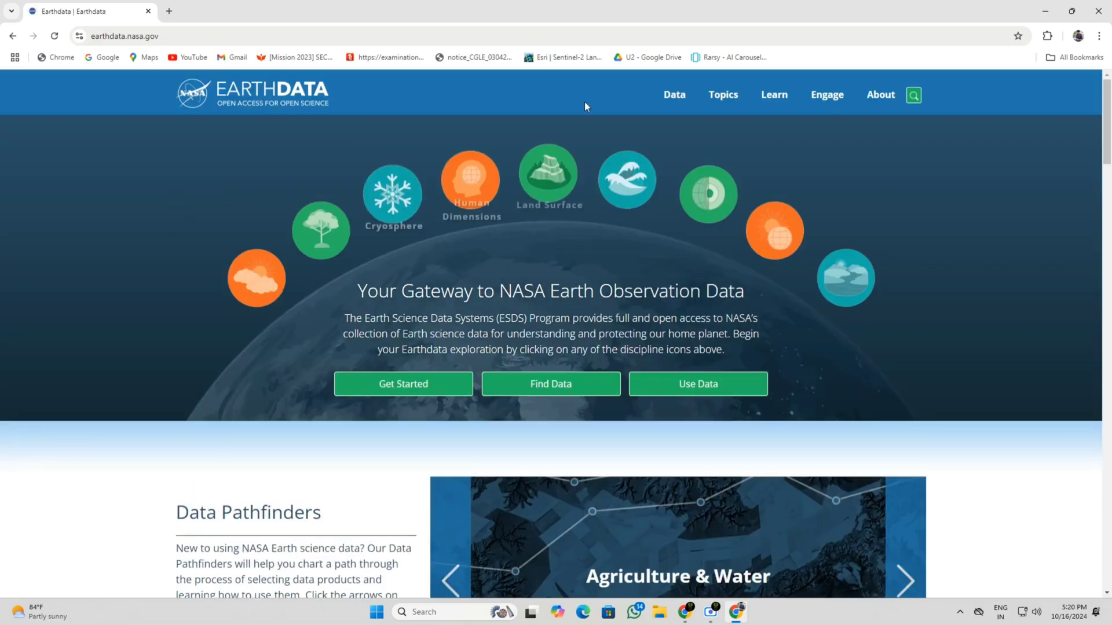
Step: Open Earthdata Search from the NASA Earthdata site and collapse the collection results to expose the full map
{"action": "left_click", "coordinate": [673, 96]}
{"action": "left_click", "coordinate": [495, 140]}
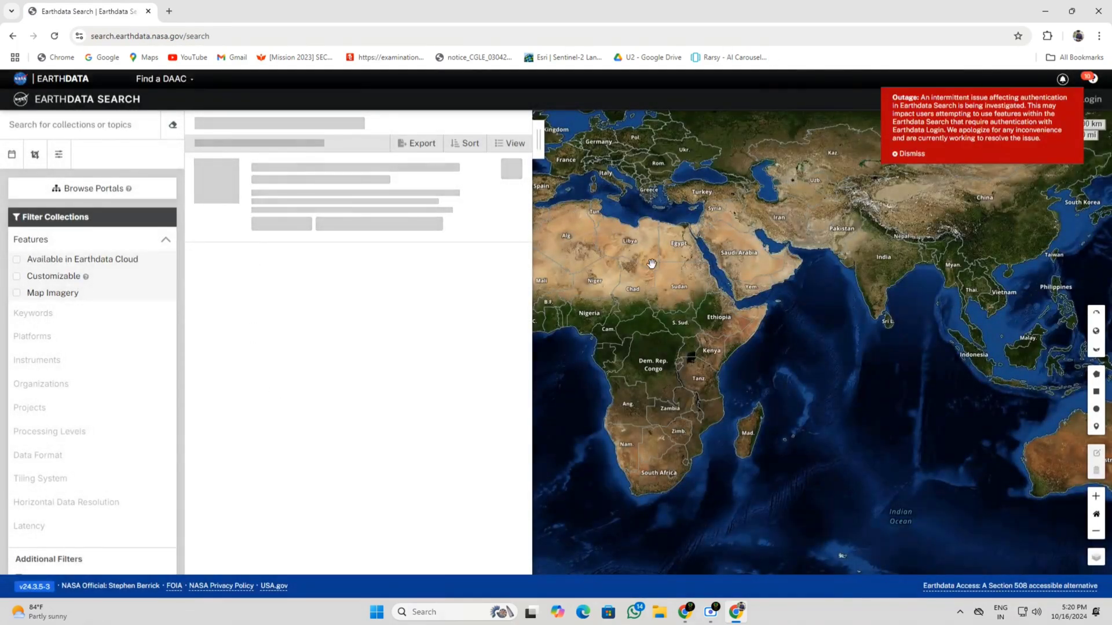
{"action": "scroll", "coordinate": [720, 327], "scroll_direction": "up", "scroll_amount": 2}
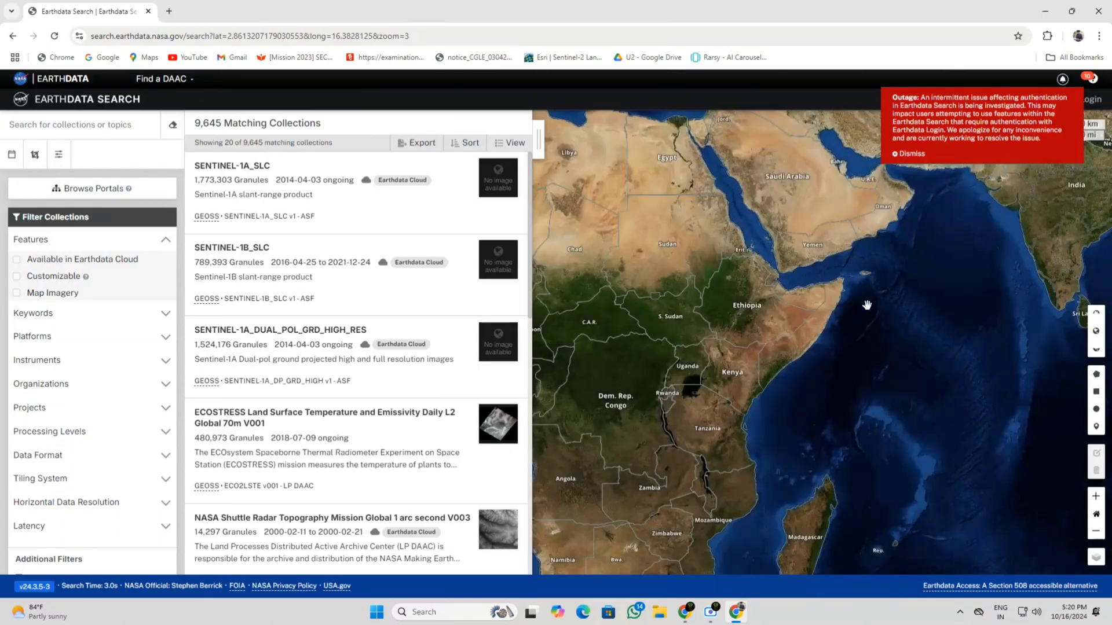
{"action": "left_click_drag", "start_coordinate": [867, 305], "coordinate": [607, 416]}
{"action": "left_click", "coordinate": [537, 139]}
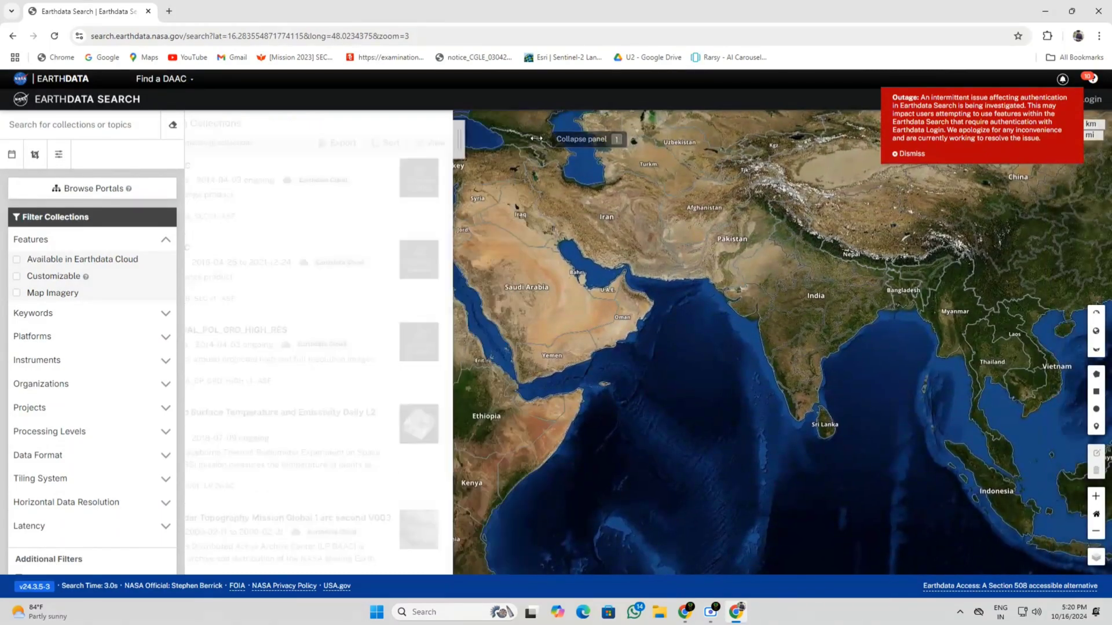
{"action": "scroll", "coordinate": [613, 359], "scroll_direction": "down", "scroll_amount": 1}
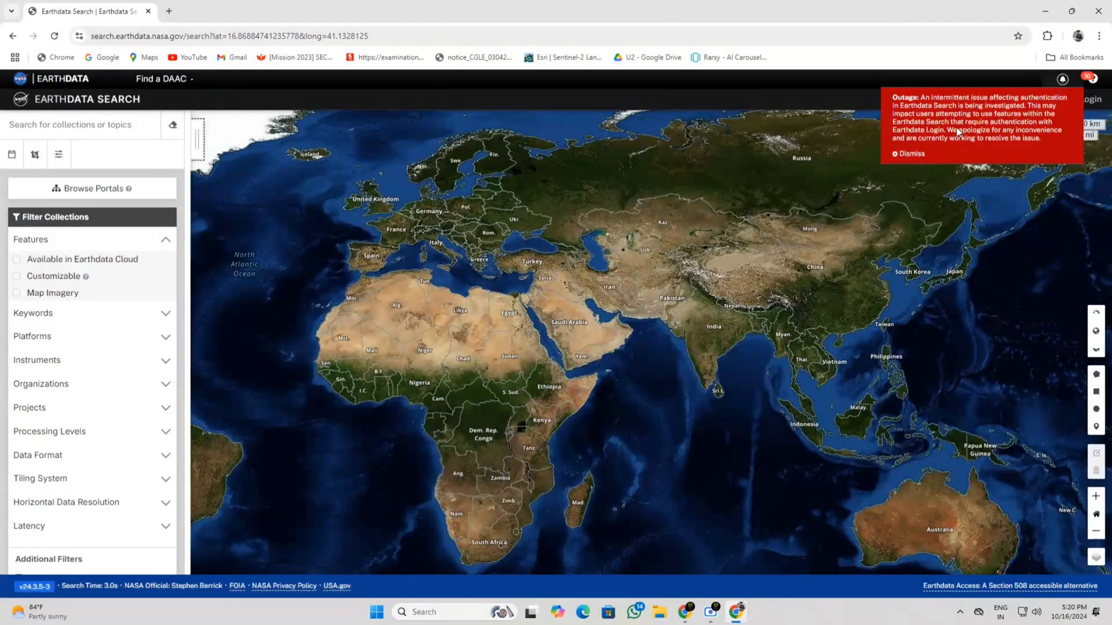
Step: Dismiss the outage notice and log in to the Earthdata account
{"action": "left_click", "coordinate": [909, 154]}
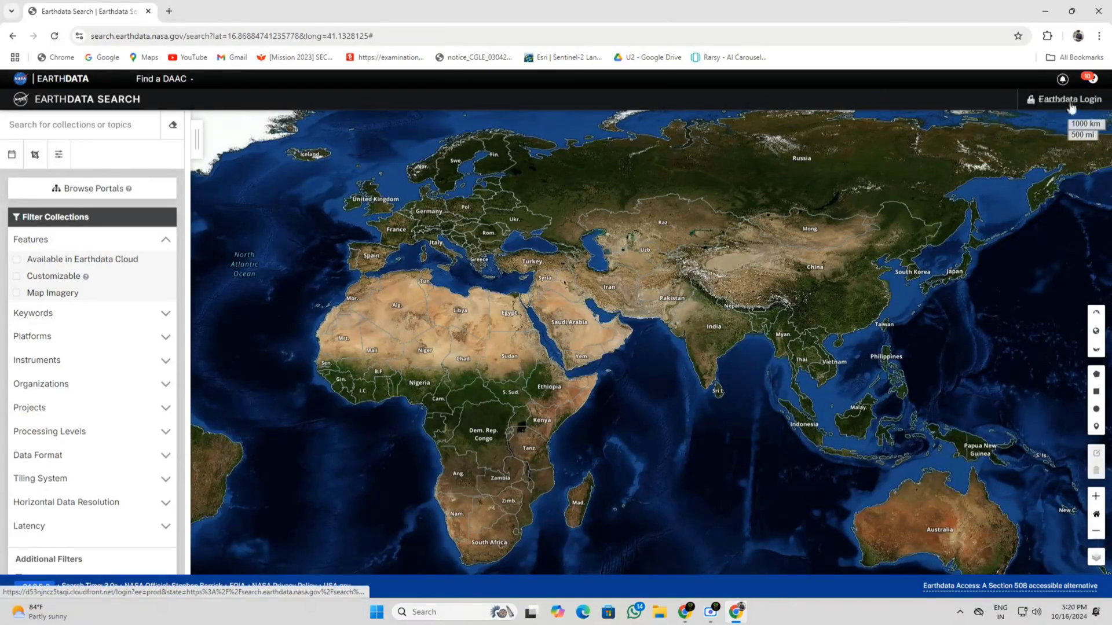
{"action": "left_click", "coordinate": [1070, 107]}
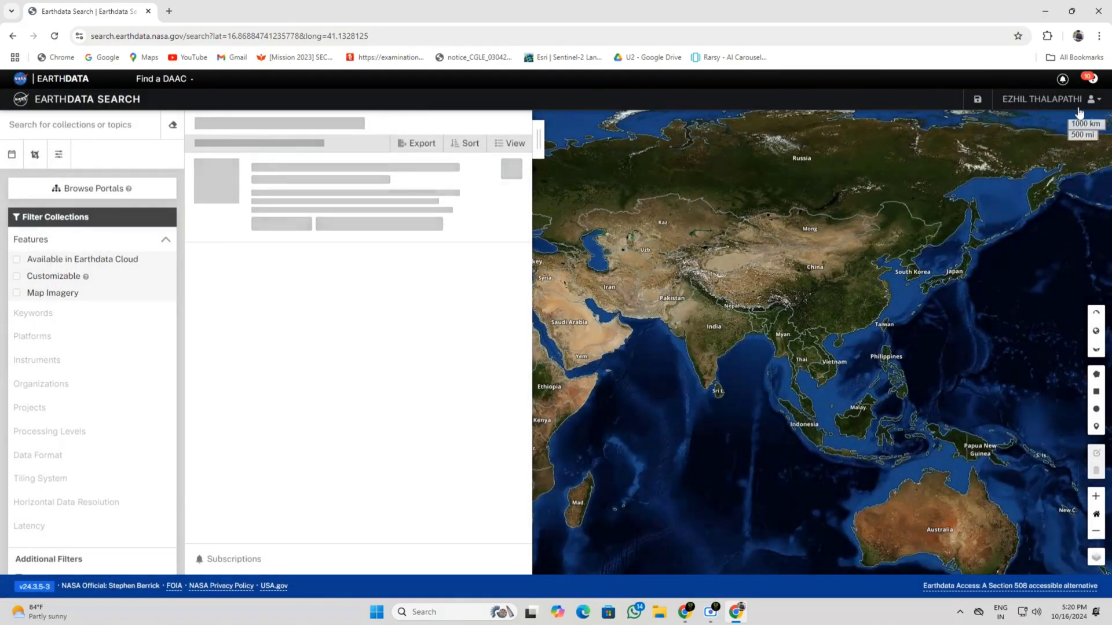
Step: Collapse the collection results and zoom the map to the coast around Chennai
{"action": "left_click", "coordinate": [538, 139]}
{"action": "scroll", "coordinate": [743, 360], "scroll_direction": "up", "scroll_amount": 2}
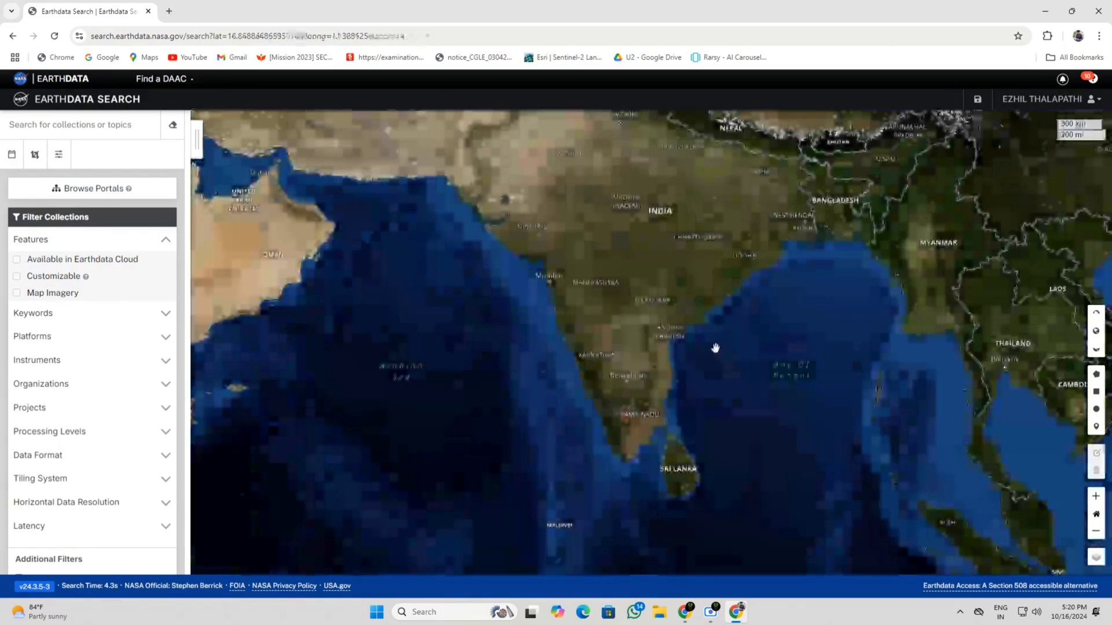
{"action": "scroll", "coordinate": [729, 400], "scroll_direction": "up", "scroll_amount": 2}
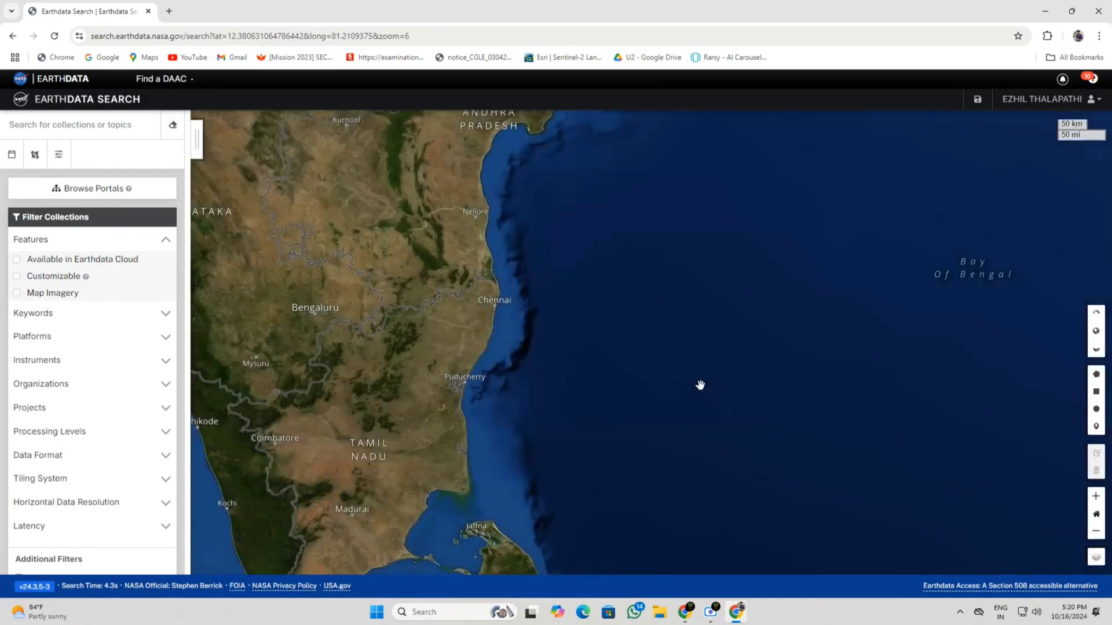
Step: Draw a six-point polygon around the Chennai area as the spatial filter
{"action": "left_click", "coordinate": [1096, 374]}
{"action": "left_click", "coordinate": [425, 290]}
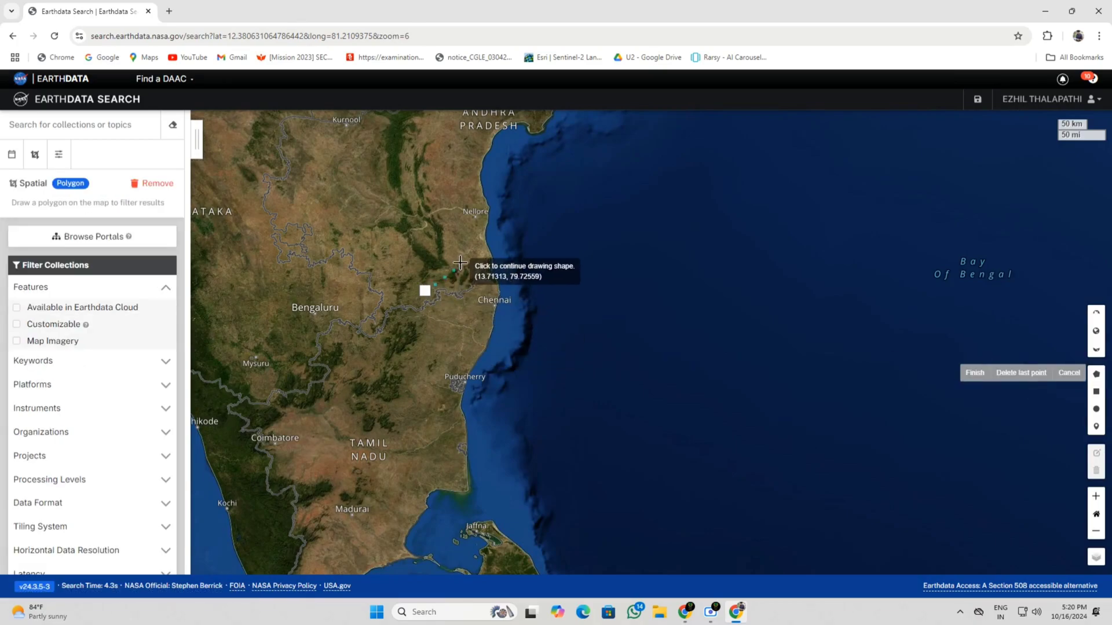
{"action": "left_click", "coordinate": [461, 261]}
{"action": "left_click", "coordinate": [503, 297]}
{"action": "left_click", "coordinate": [500, 333]}
{"action": "left_click", "coordinate": [465, 359]}
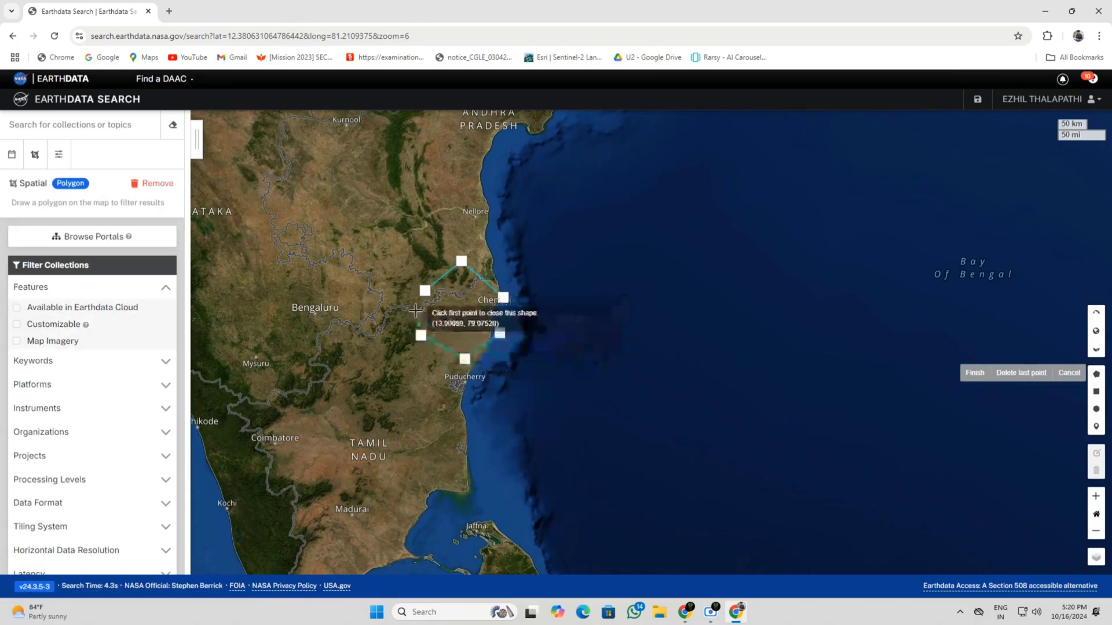
{"action": "left_click", "coordinate": [420, 334]}
{"action": "left_click", "coordinate": [425, 290]}
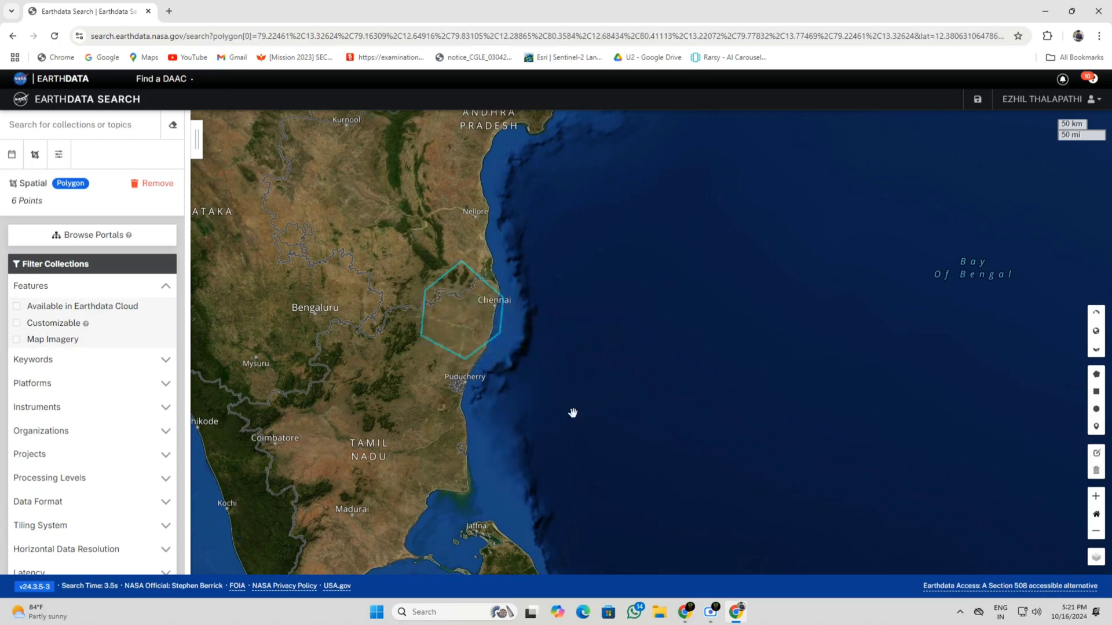
Step: Draw a rectangle over Chennai as the spatial filter and replace it with a circle of about 96.5 km radius
{"action": "left_click", "coordinate": [1096, 391]}
{"action": "left_click_drag", "start_coordinate": [440, 276], "coordinate": [517, 348]}
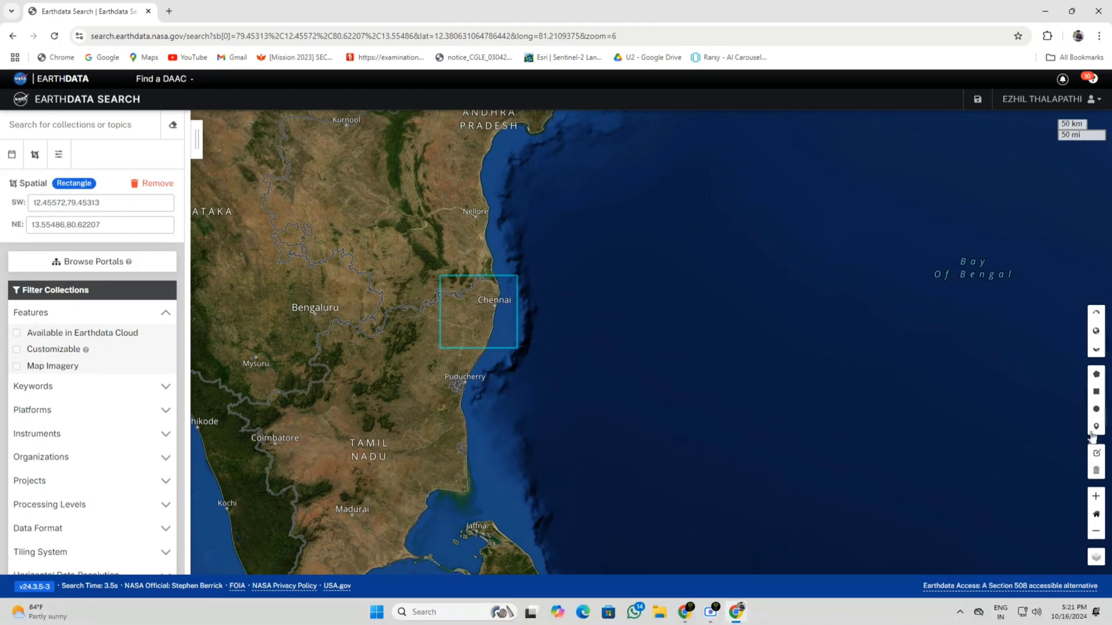
{"action": "left_click", "coordinate": [1096, 409]}
{"action": "left_click_drag", "start_coordinate": [489, 316], "coordinate": [453, 279]}
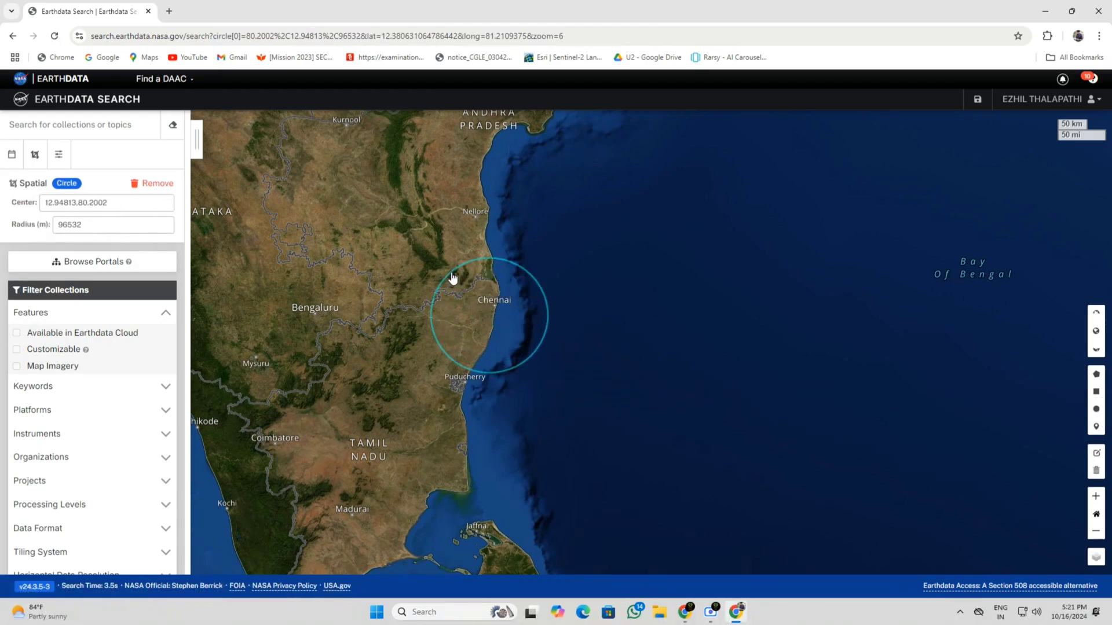
Step: Place a point spatial filter on Chennai at about 13.098, 80.218 and delete the spatial filter
{"action": "left_click", "coordinate": [1096, 426]}
{"action": "left_click", "coordinate": [491, 300]}
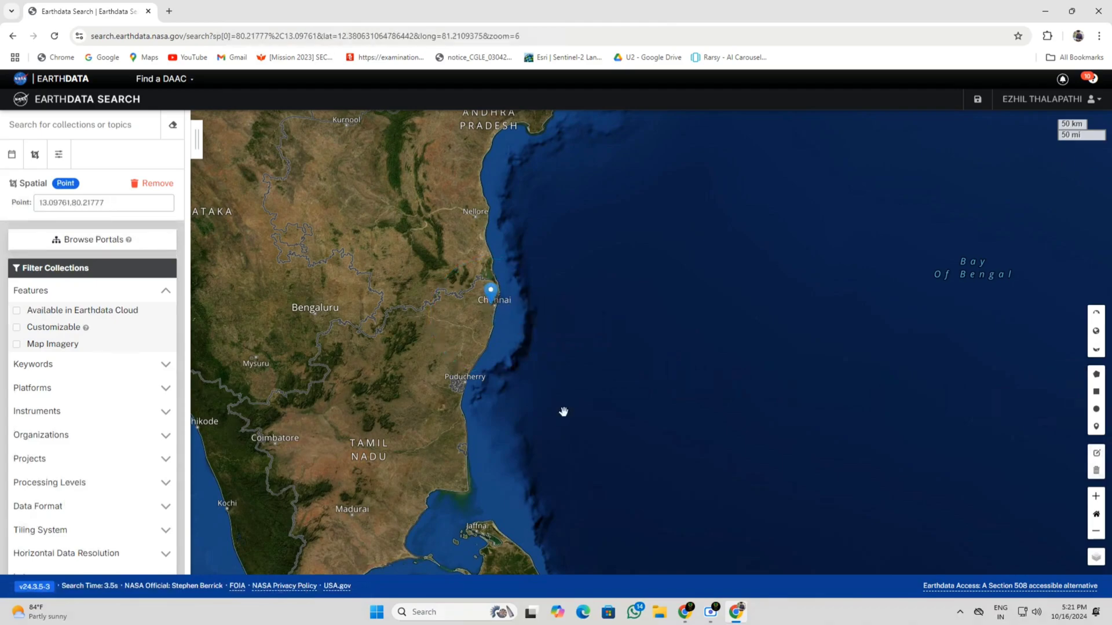
{"action": "left_click", "coordinate": [1098, 469]}
{"action": "left_click", "coordinate": [1069, 451]}
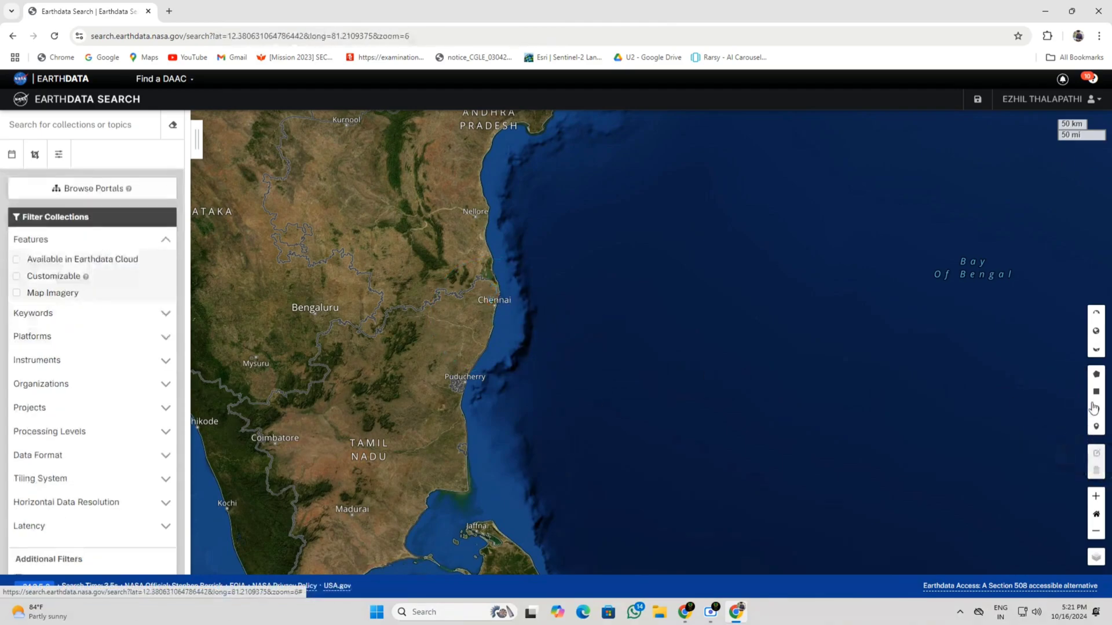
Step: Draw a closed ten-point polygon around the Chennai coastal area as the spatial filter
{"action": "left_click", "coordinate": [1097, 375]}
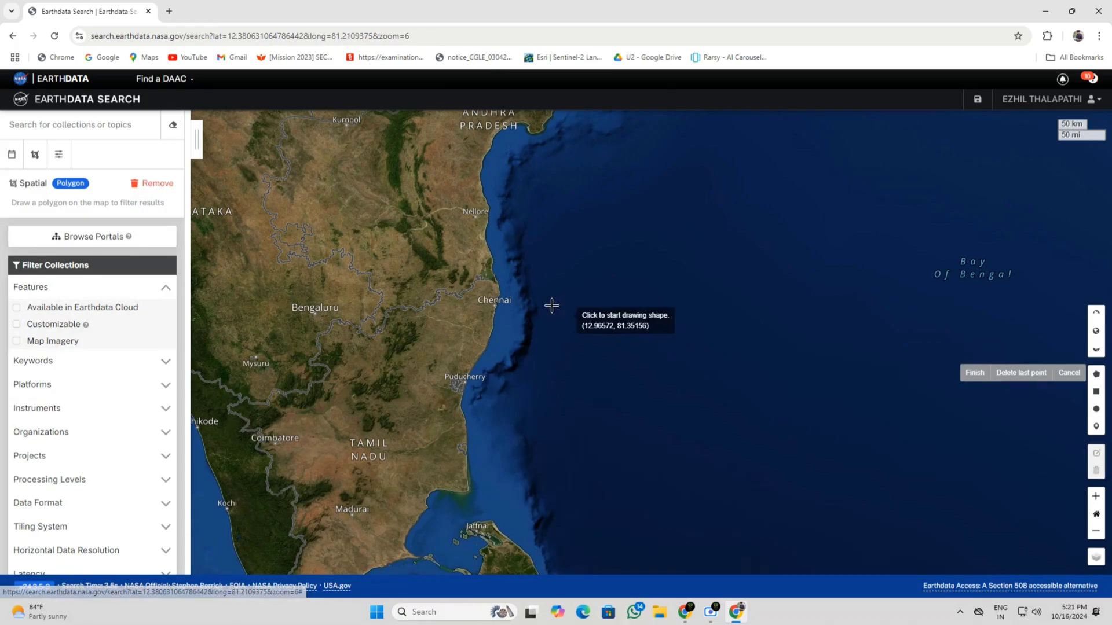
{"action": "left_click", "coordinate": [475, 274]}
{"action": "left_click", "coordinate": [505, 280]}
{"action": "left_click", "coordinate": [503, 312]}
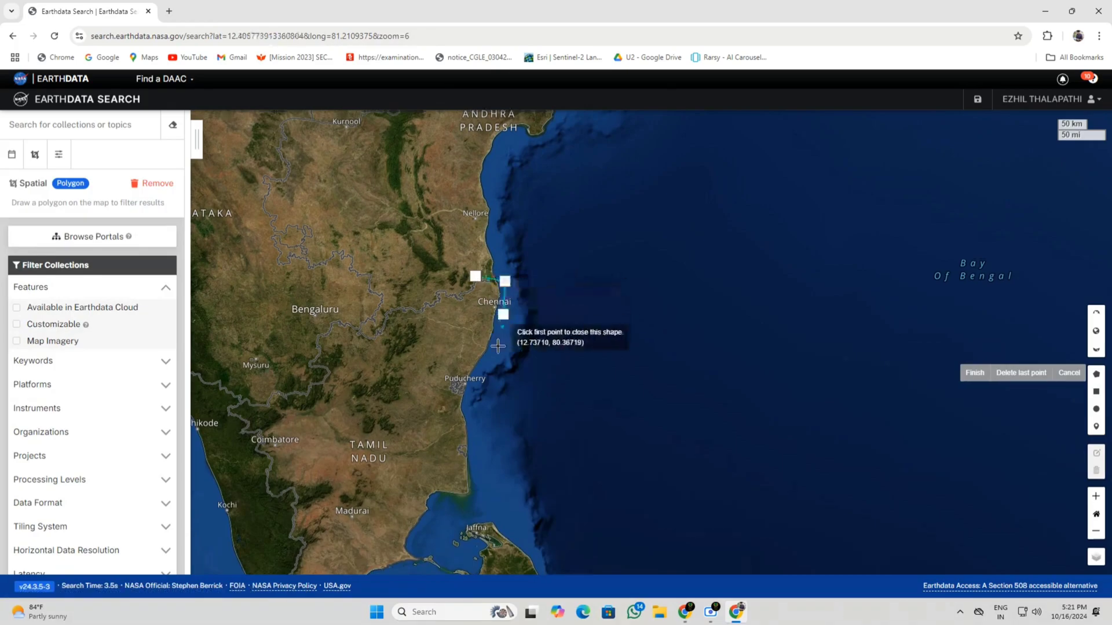
{"action": "left_click", "coordinate": [494, 350]}
{"action": "left_click", "coordinate": [475, 360]}
{"action": "left_click", "coordinate": [454, 368]}
{"action": "left_click", "coordinate": [424, 349]}
{"action": "left_click", "coordinate": [418, 331]}
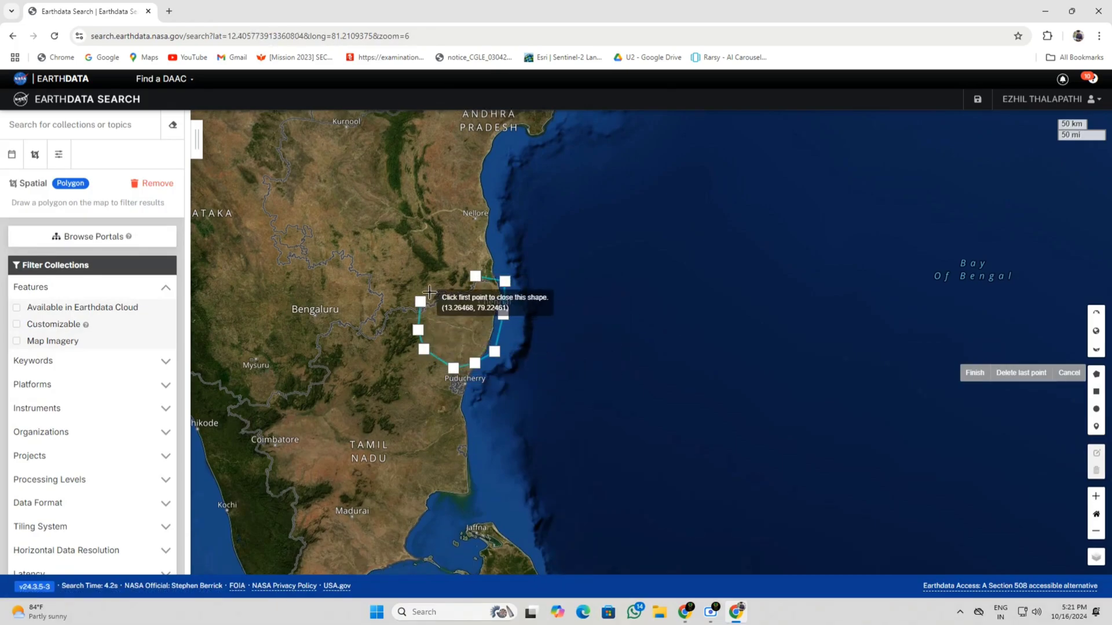
{"action": "left_click", "coordinate": [420, 302]}
{"action": "left_click", "coordinate": [435, 288]}
{"action": "left_click", "coordinate": [475, 279]}
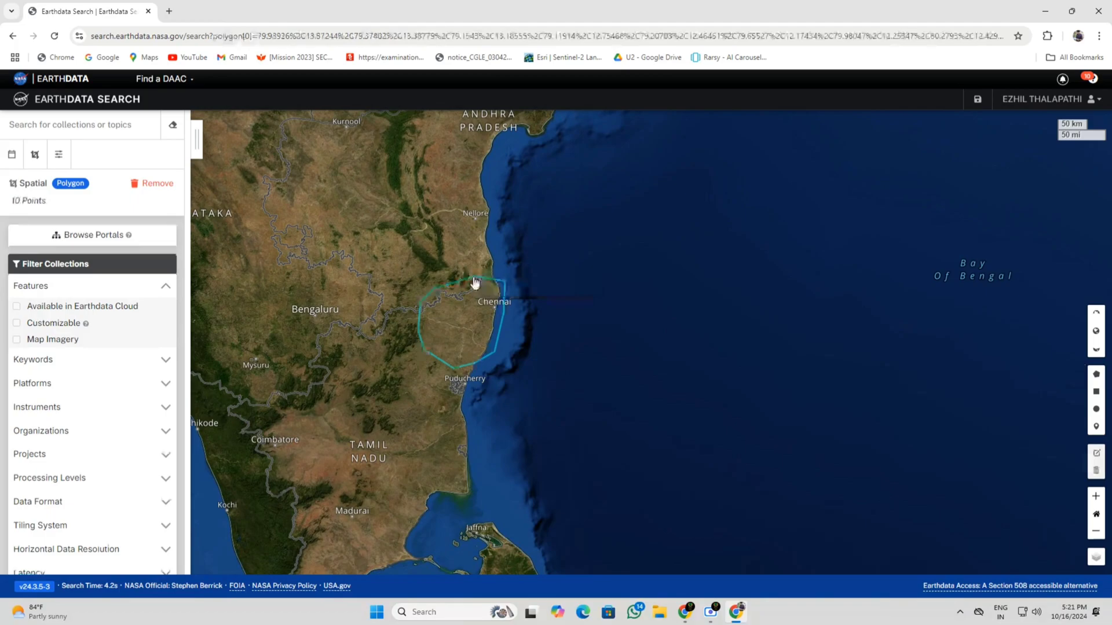
Step: Reopen the collection results and examine the options in the Projects and Instruments filters
{"action": "left_click", "coordinate": [203, 130]}
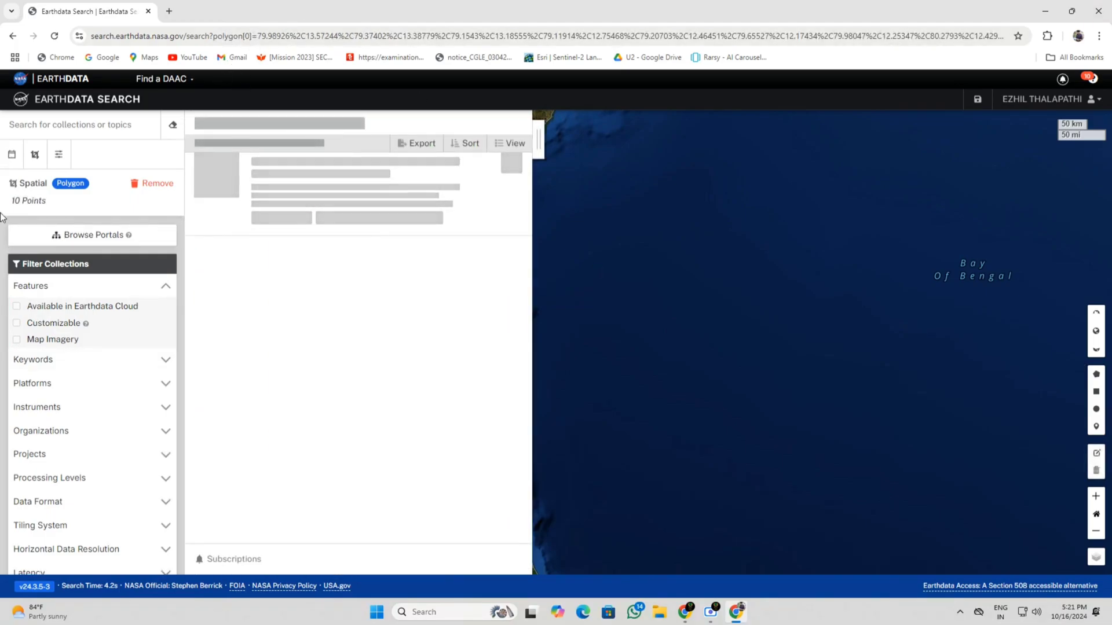
{"action": "scroll", "coordinate": [32, 358], "scroll_direction": "down", "scroll_amount": 2}
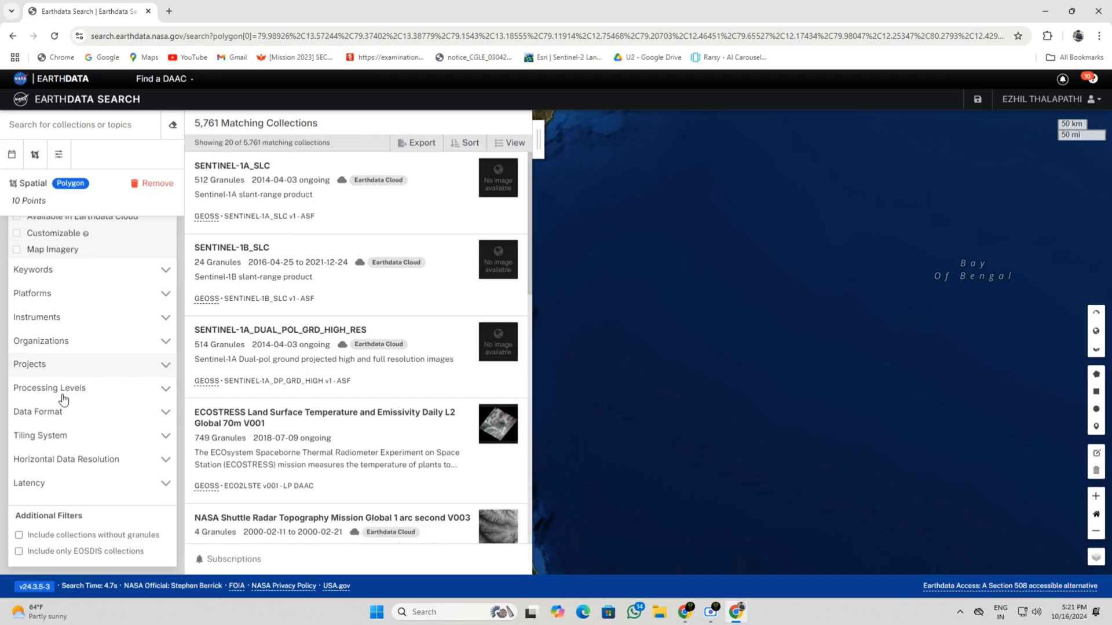
{"action": "left_click", "coordinate": [54, 370]}
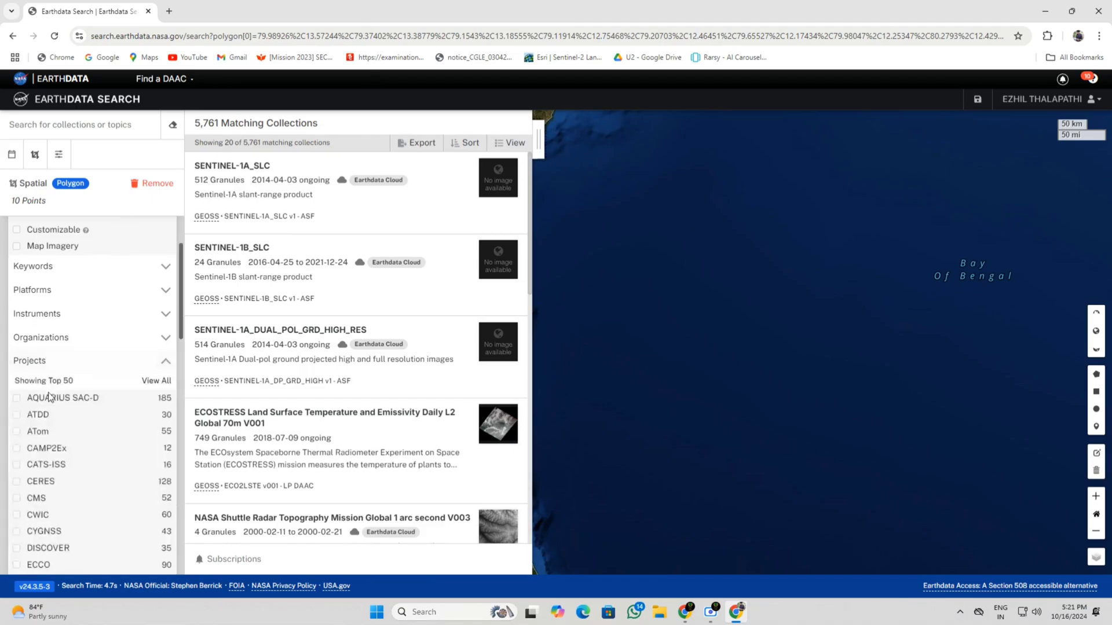
{"action": "scroll", "coordinate": [54, 382], "scroll_direction": "down", "scroll_amount": 9}
{"action": "scroll", "coordinate": [52, 400], "scroll_direction": "down", "scroll_amount": 5}
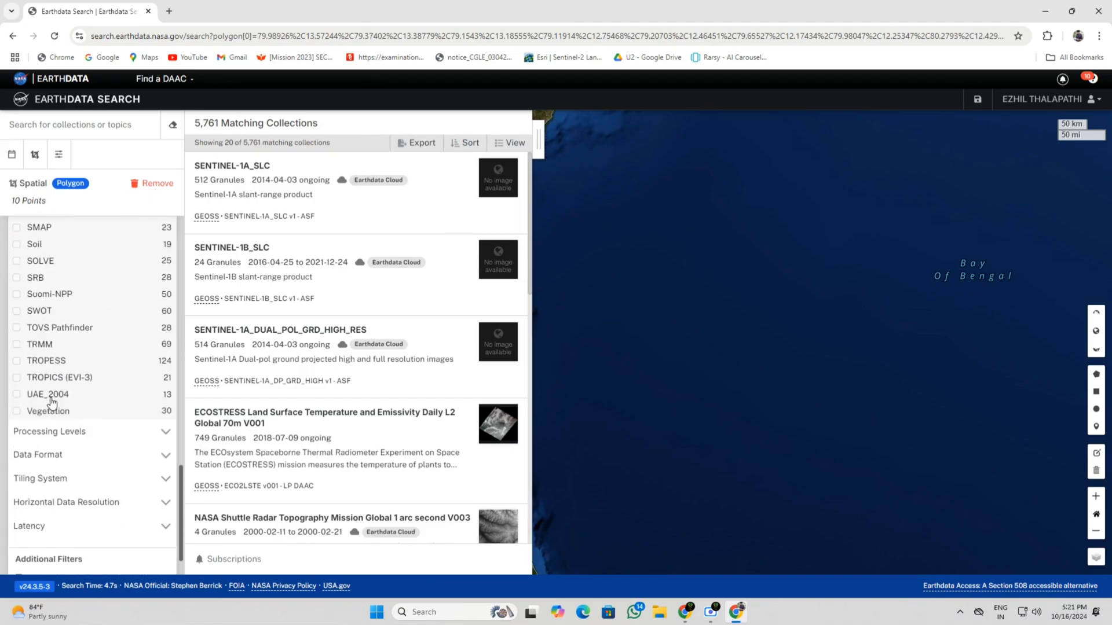
{"action": "scroll", "coordinate": [45, 385], "scroll_direction": "up", "scroll_amount": 3}
{"action": "scroll", "coordinate": [43, 377], "scroll_direction": "up", "scroll_amount": 1}
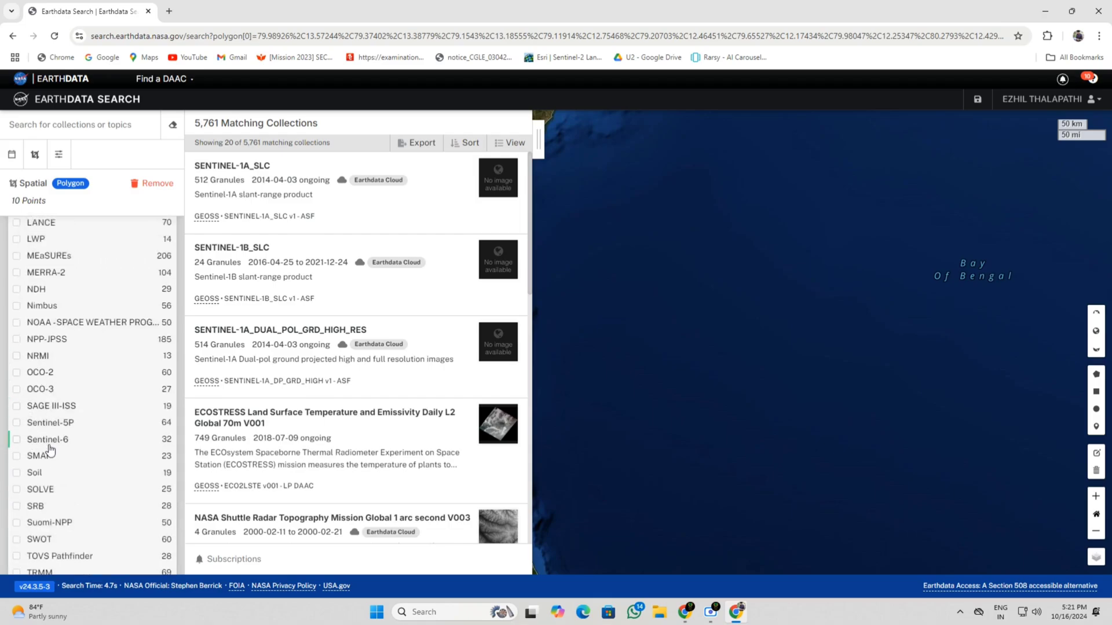
{"action": "scroll", "coordinate": [51, 451], "scroll_direction": "up", "scroll_amount": 12}
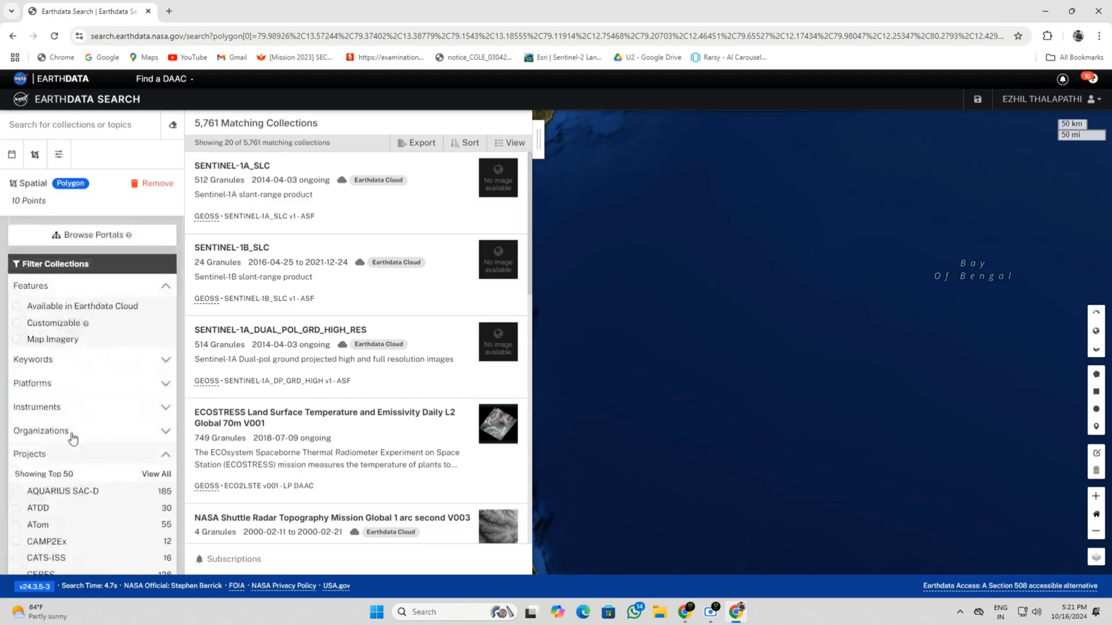
{"action": "left_click", "coordinate": [77, 406]}
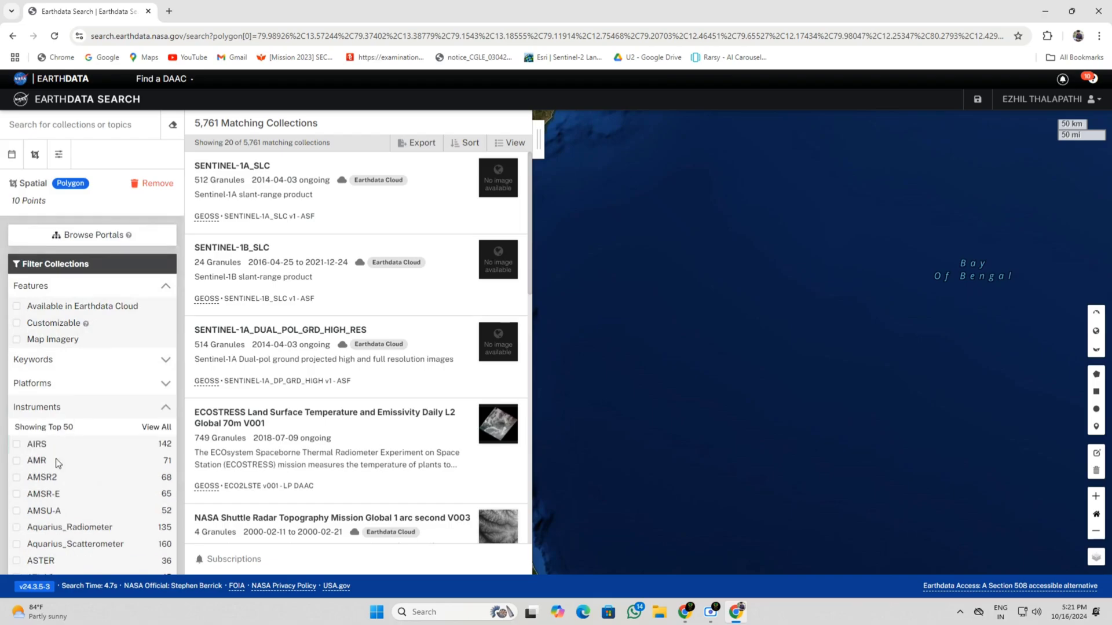
{"action": "scroll", "coordinate": [21, 383], "scroll_direction": "down", "scroll_amount": 3}
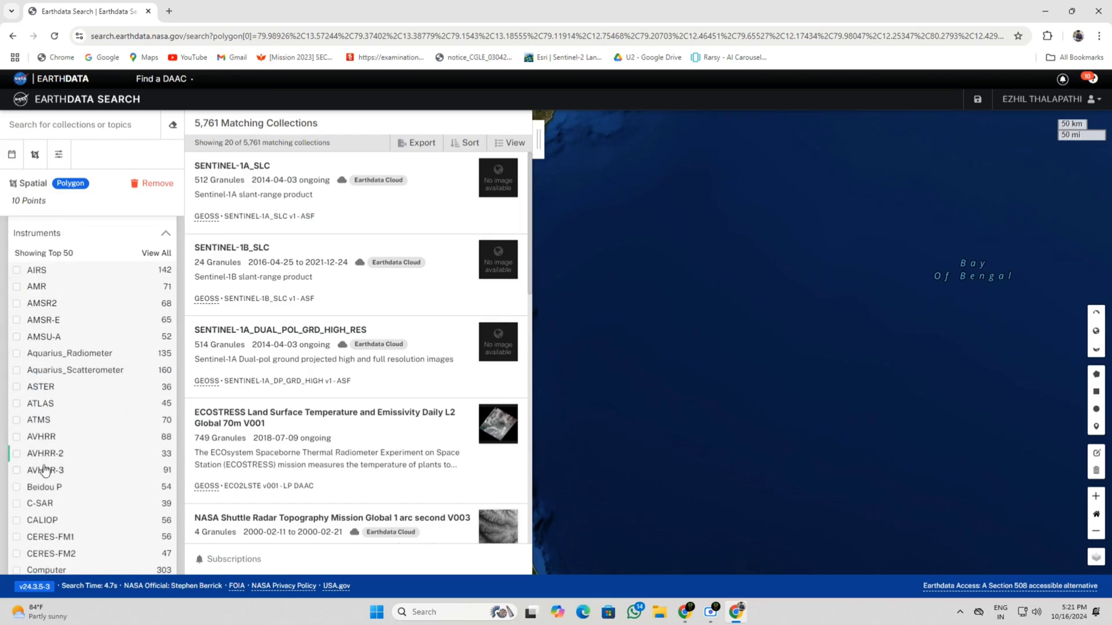
{"action": "scroll", "coordinate": [57, 246], "scroll_direction": "up", "scroll_amount": 2}
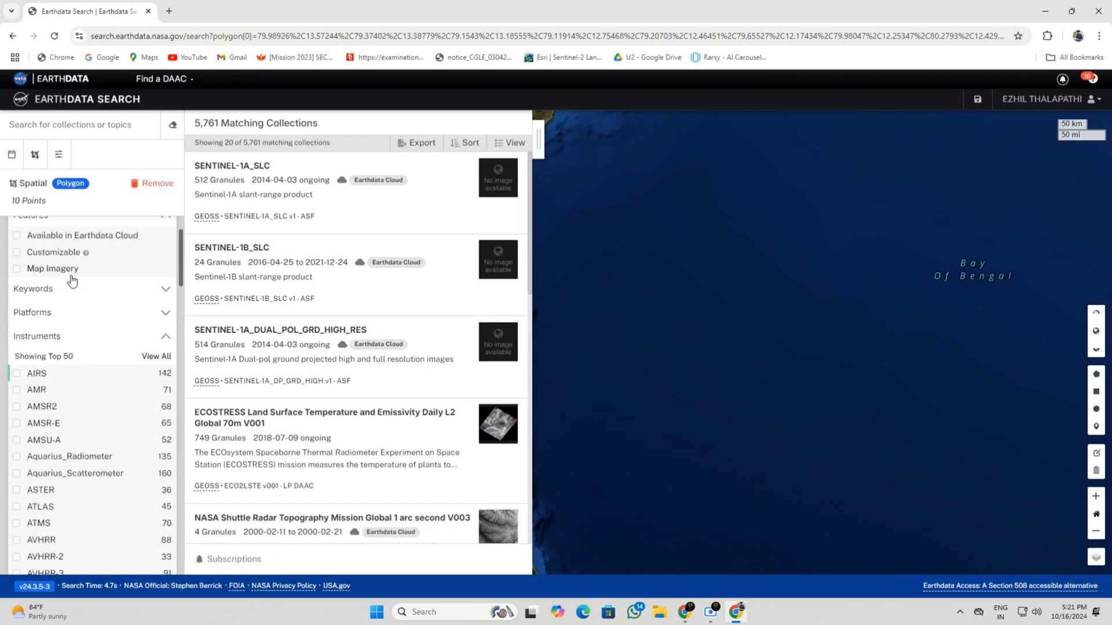
{"action": "left_click", "coordinate": [70, 349]}
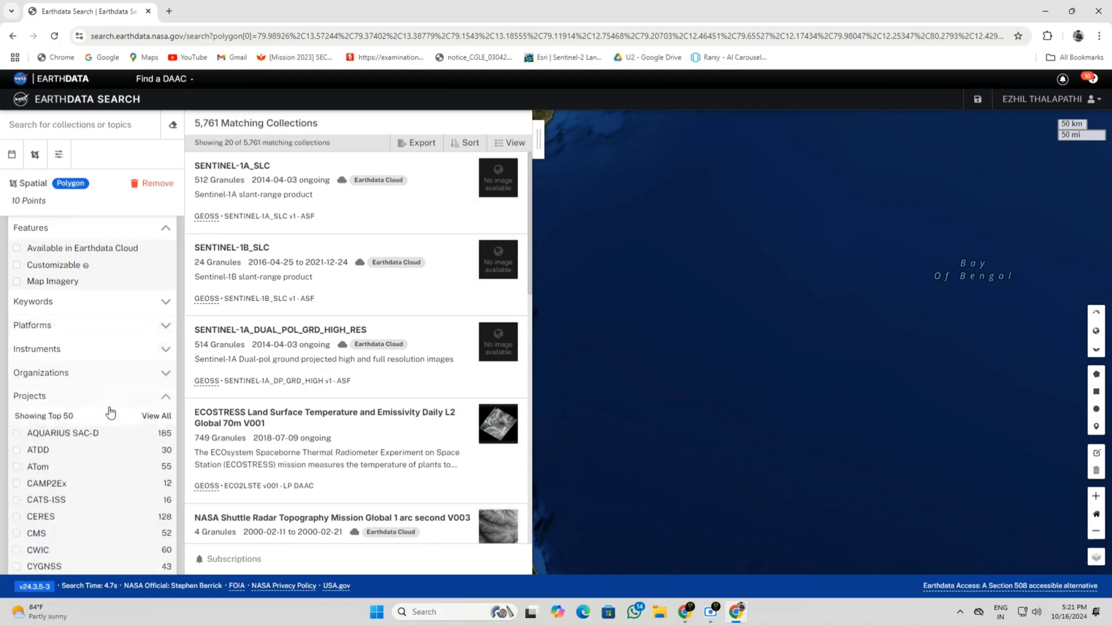
{"action": "left_click", "coordinate": [148, 404]}
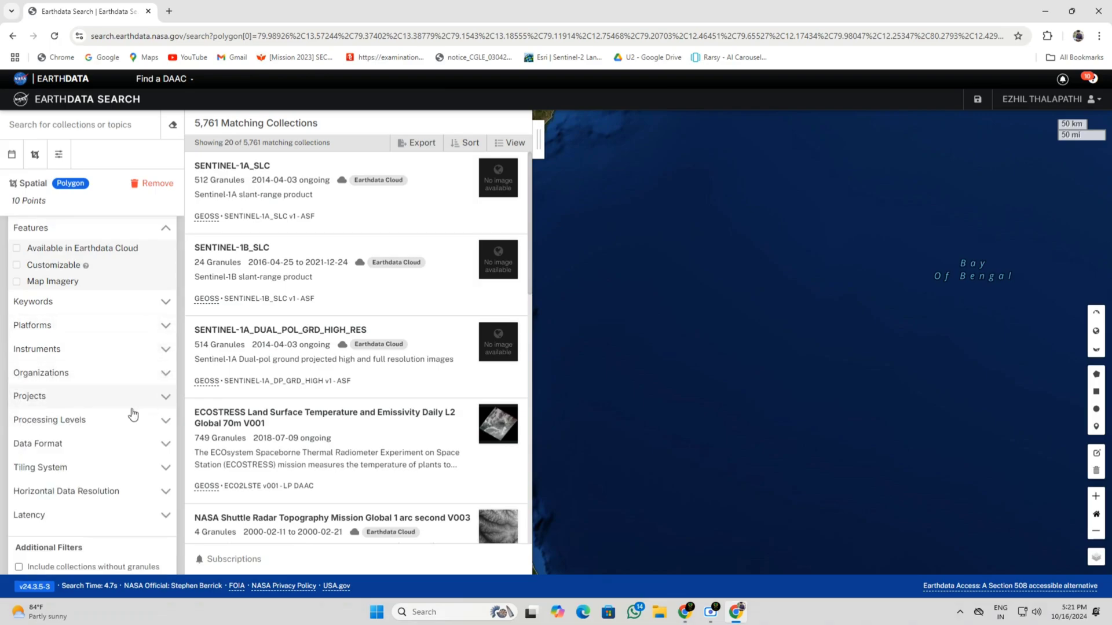
Step: Filter the collections by the Shuttle Radar Topography Mission organization
{"action": "left_click", "coordinate": [139, 376]}
{"action": "scroll", "coordinate": [66, 434], "scroll_direction": "down", "scroll_amount": 2}
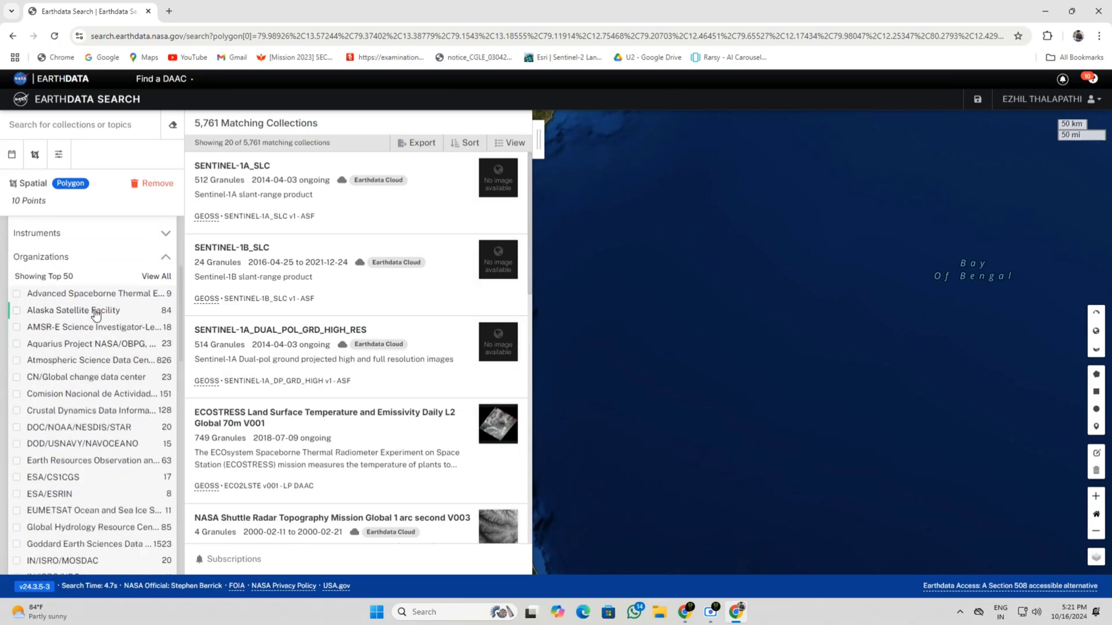
{"action": "scroll", "coordinate": [64, 417], "scroll_direction": "down", "scroll_amount": 10}
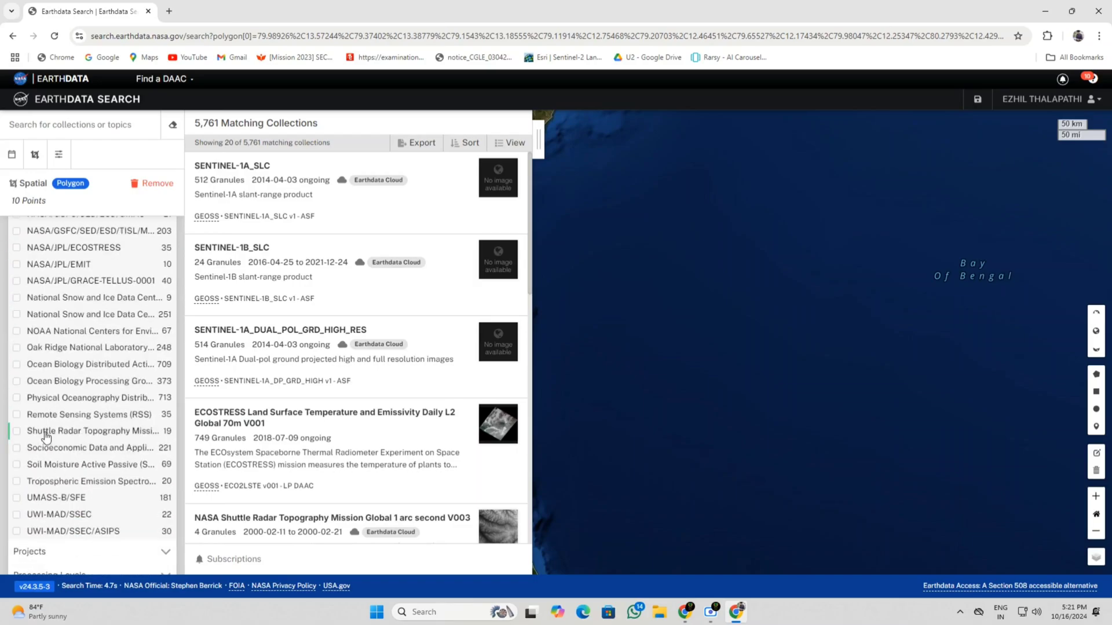
{"action": "left_click", "coordinate": [41, 432]}
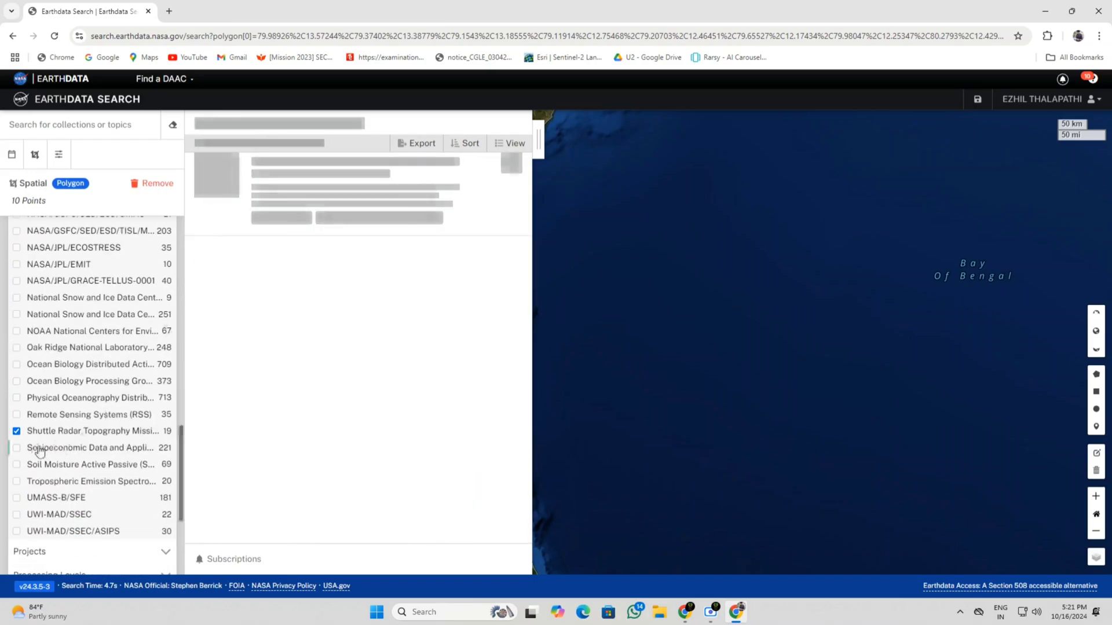
Step: Expand the Projects and Data Format filters to examine their available options
{"action": "scroll", "coordinate": [40, 449], "scroll_direction": "down", "scroll_amount": 3}
{"action": "left_click", "coordinate": [74, 382]}
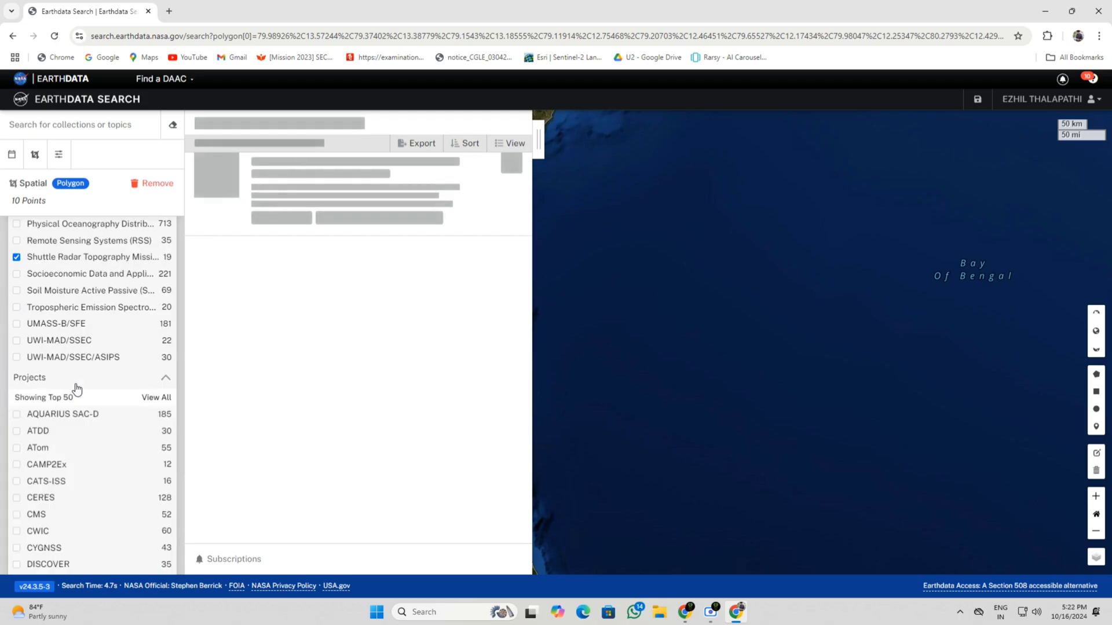
{"action": "scroll", "coordinate": [76, 394], "scroll_direction": "down", "scroll_amount": 2}
{"action": "left_click", "coordinate": [72, 412]}
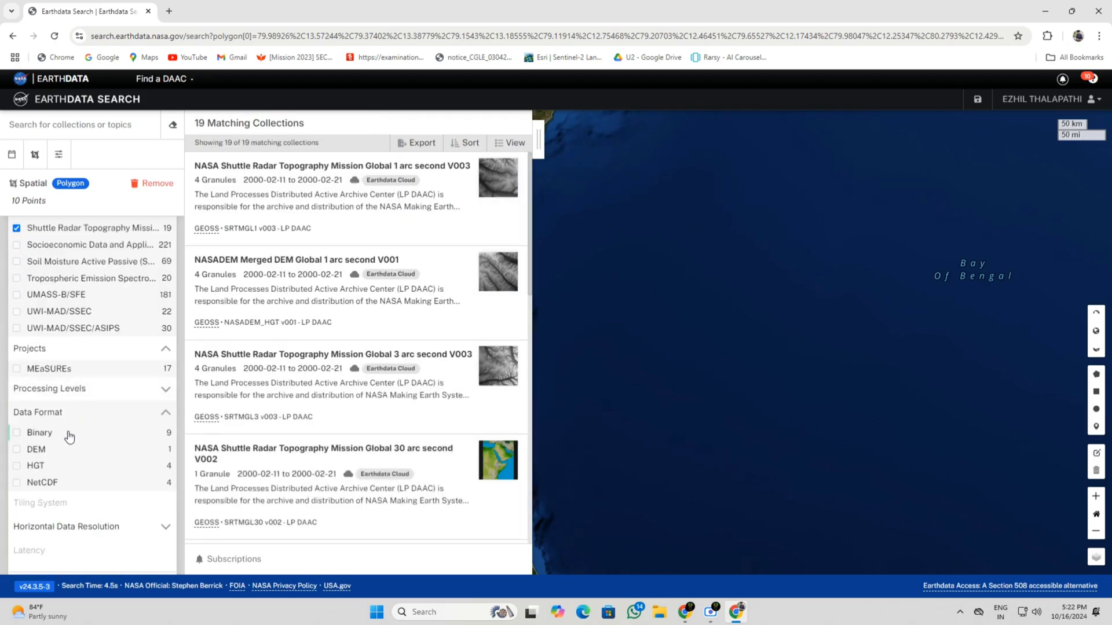
Step: Narrow the collections to the HGT data format and a horizontal data resolution of 1 to 30 meters
{"action": "left_click", "coordinate": [22, 466]}
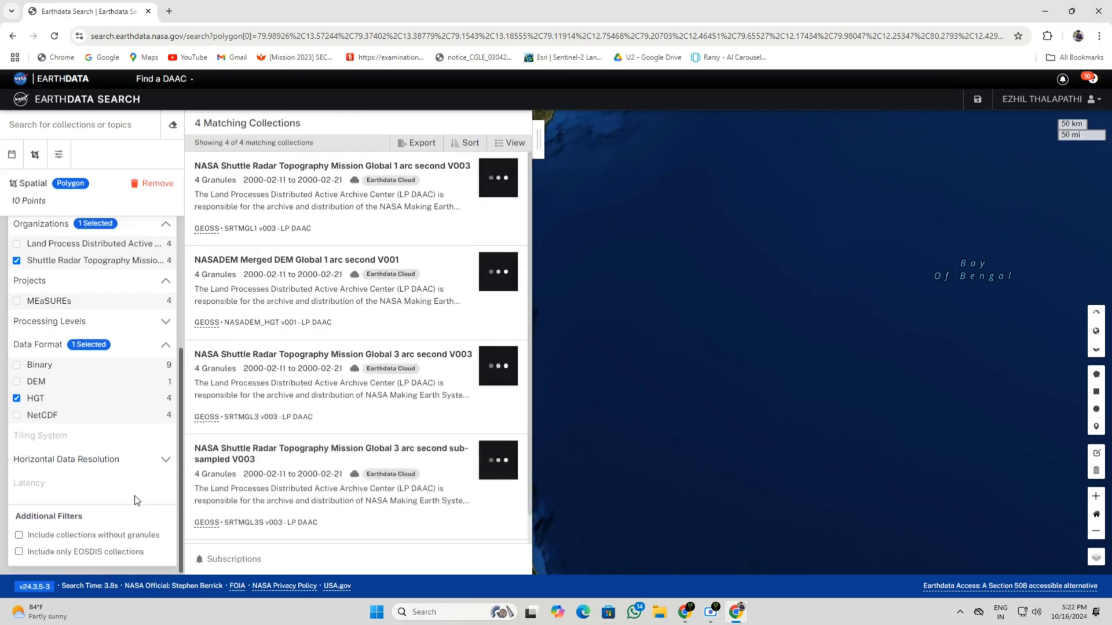
{"action": "left_click", "coordinate": [155, 467]}
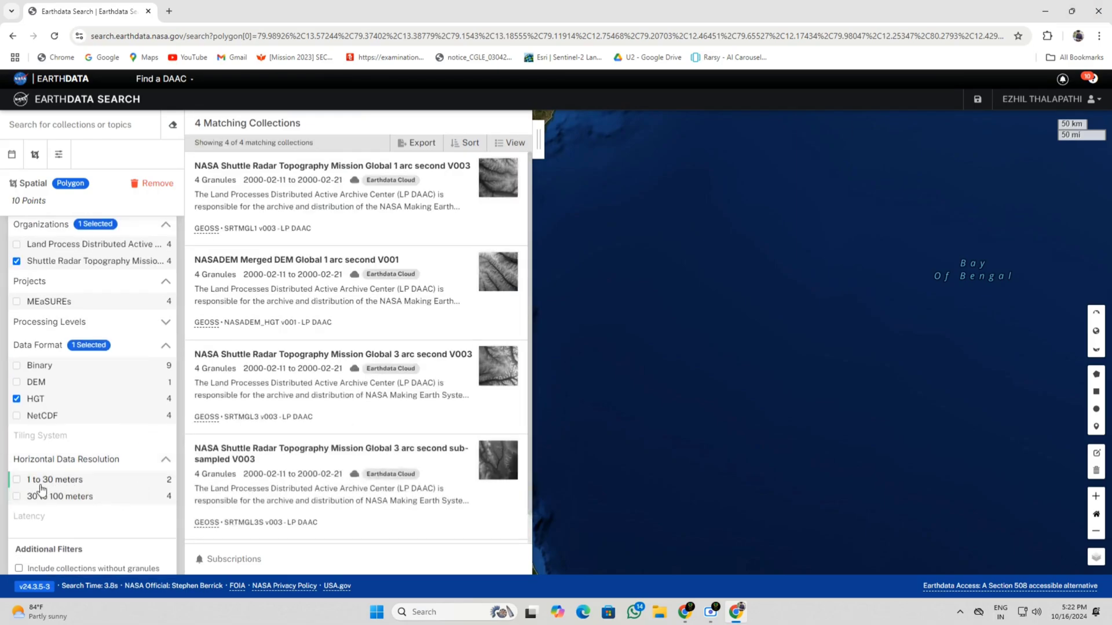
{"action": "left_click", "coordinate": [17, 480]}
{"action": "scroll", "coordinate": [102, 468], "scroll_direction": "down", "scroll_amount": 1}
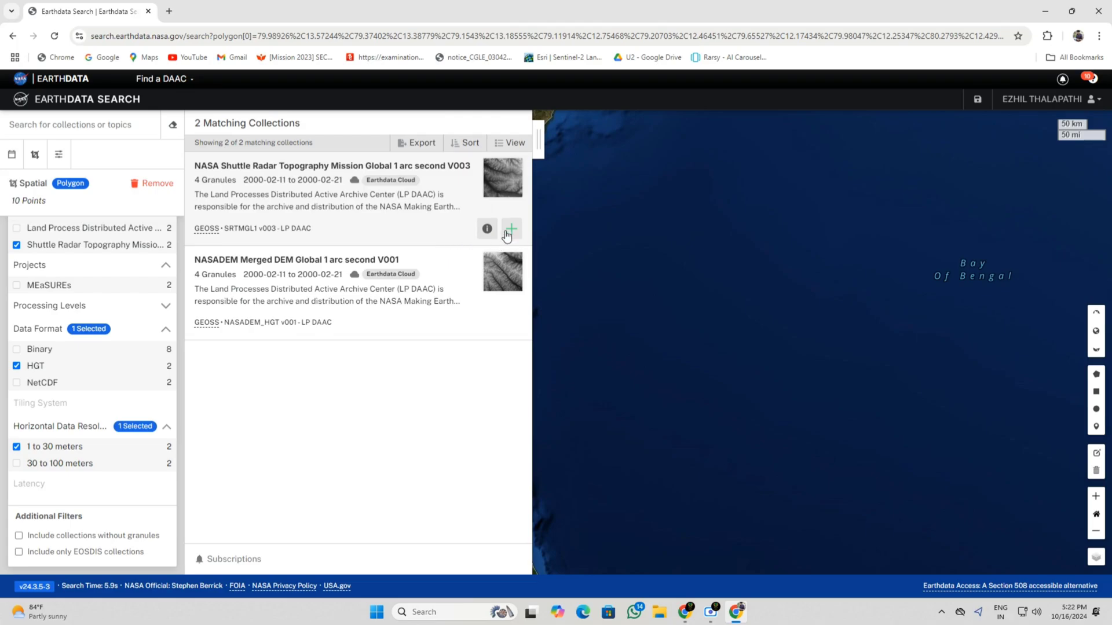
Step: Open the NASA Shuttle Radar Topography Mission Global 1 arc second V003 collection and bring its granules around Chennai into view on the map
{"action": "left_click", "coordinate": [507, 191]}
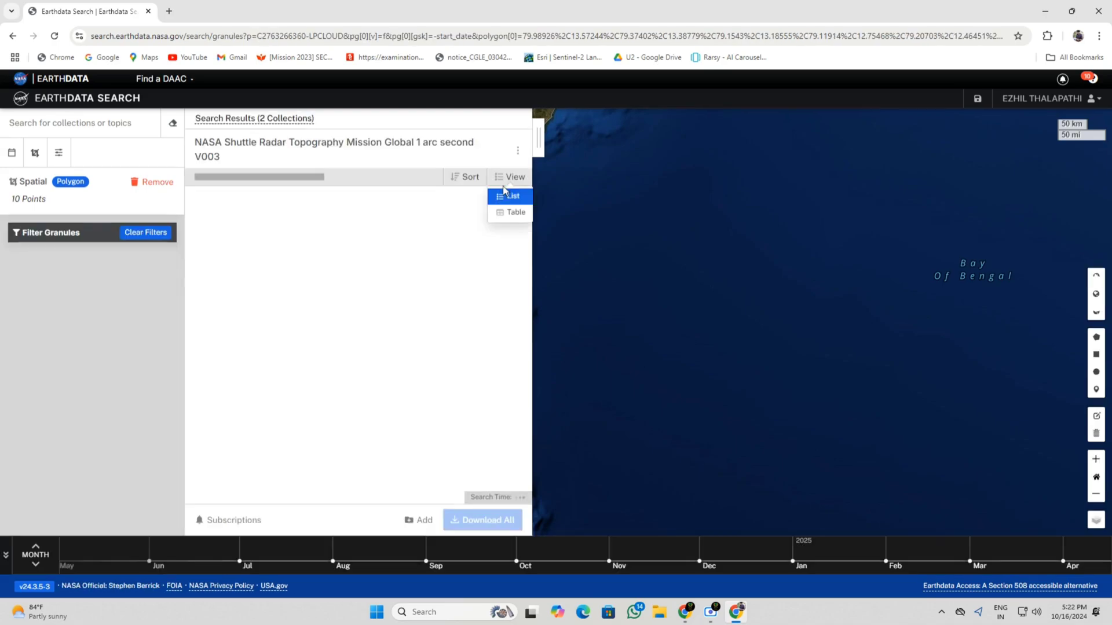
{"action": "scroll", "coordinate": [724, 284], "scroll_direction": "down", "scroll_amount": 4}
{"action": "scroll", "coordinate": [834, 237], "scroll_direction": "up", "scroll_amount": 3}
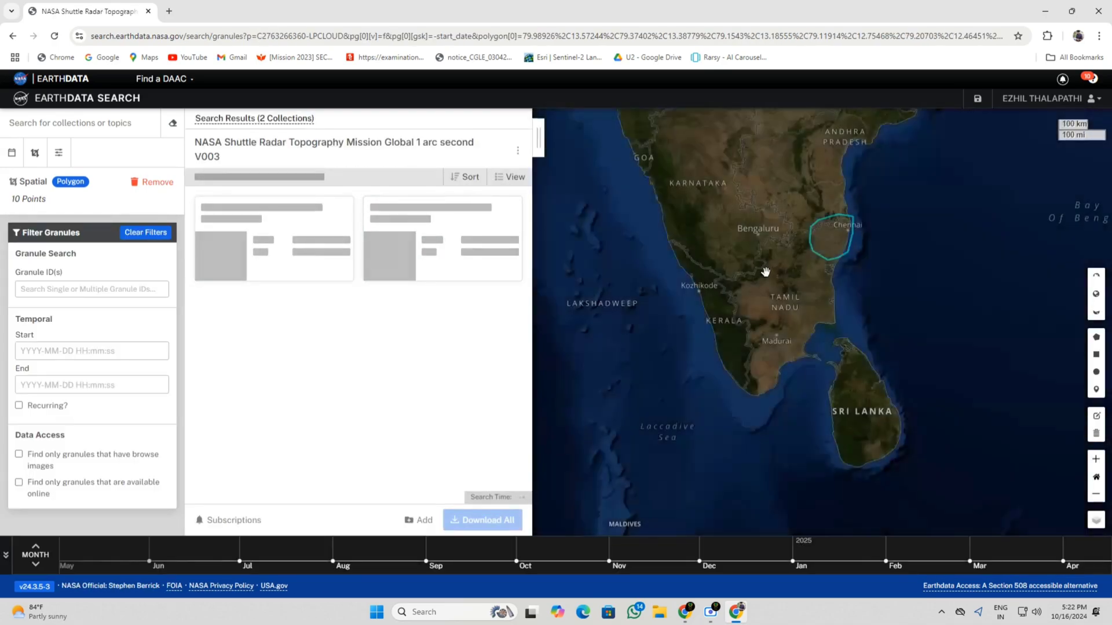
{"action": "scroll", "coordinate": [841, 234], "scroll_direction": "up", "scroll_amount": 2}
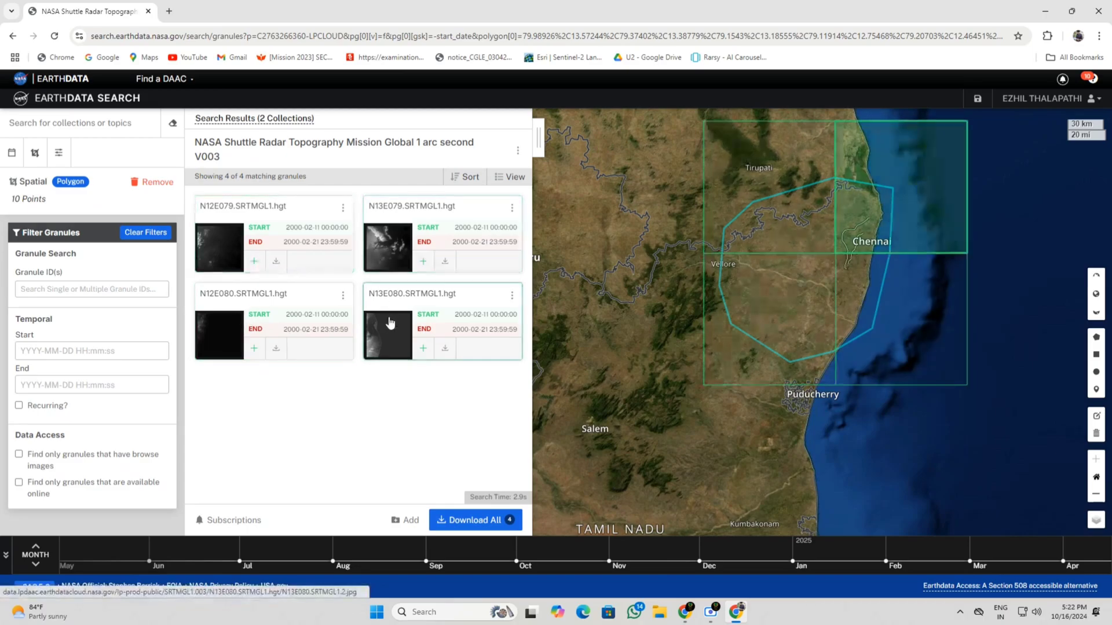
Step: Download the zip files of the N13E080, N12E080, N13E079 and N12E079 SRTMGL1 granules
{"action": "left_click", "coordinate": [445, 348]}
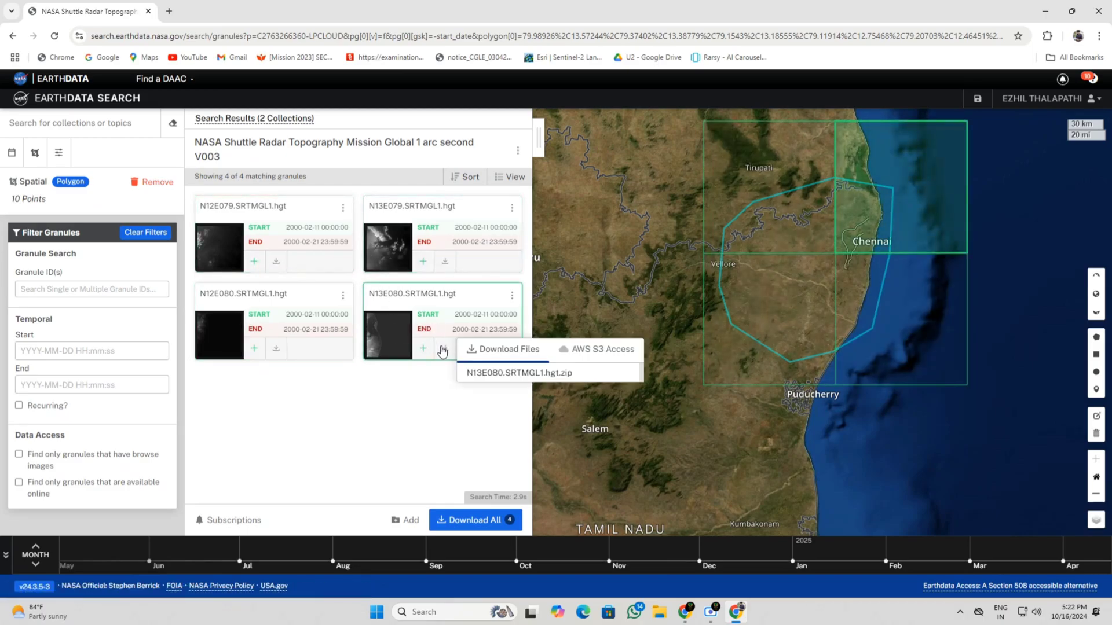
{"action": "left_click", "coordinate": [491, 374]}
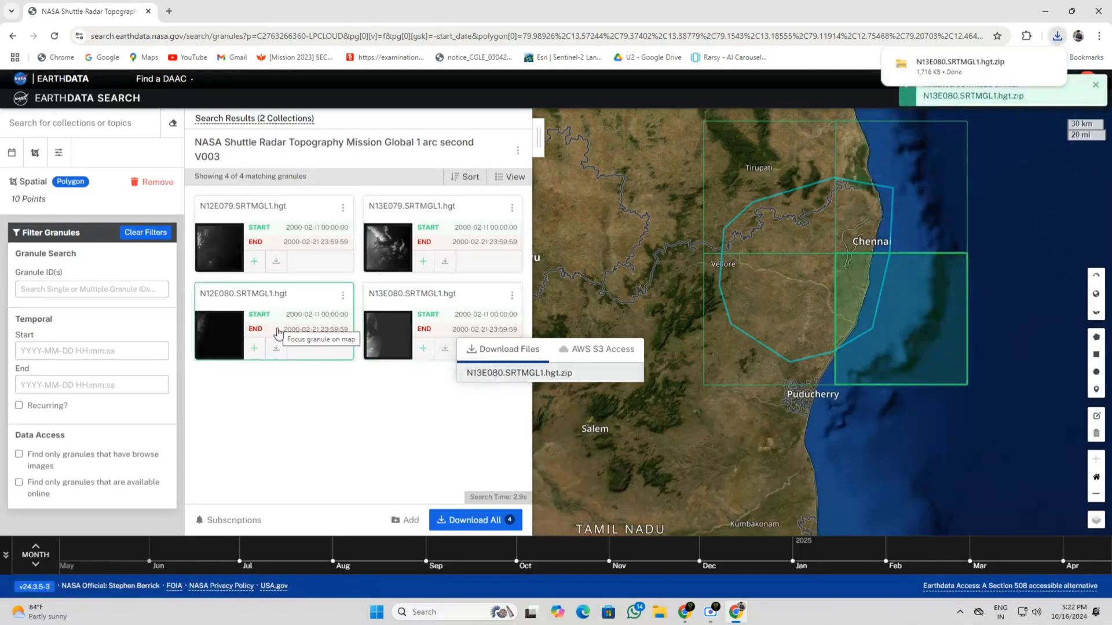
{"action": "left_click", "coordinate": [277, 348]}
{"action": "left_click", "coordinate": [298, 372]}
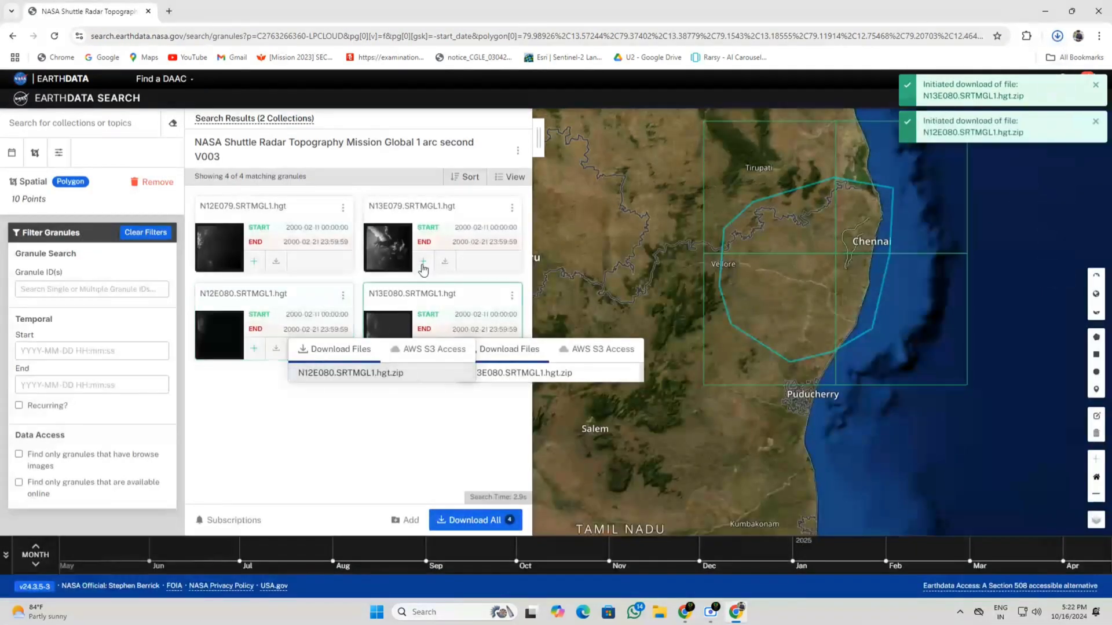
{"action": "left_click", "coordinate": [444, 262]}
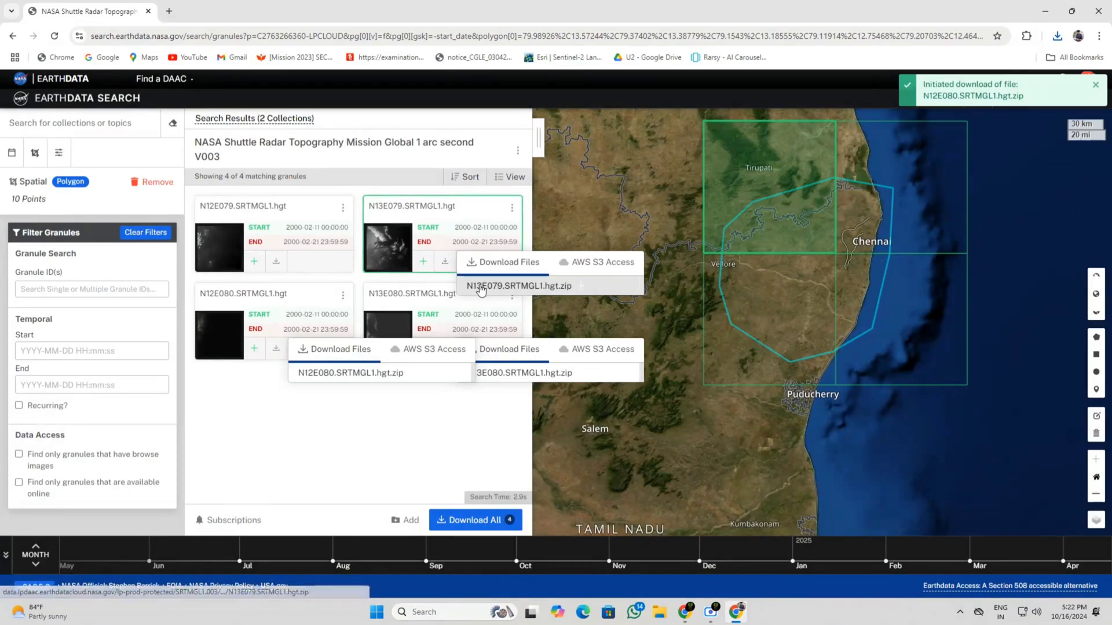
{"action": "left_click", "coordinate": [519, 285]}
{"action": "left_click", "coordinate": [276, 262]}
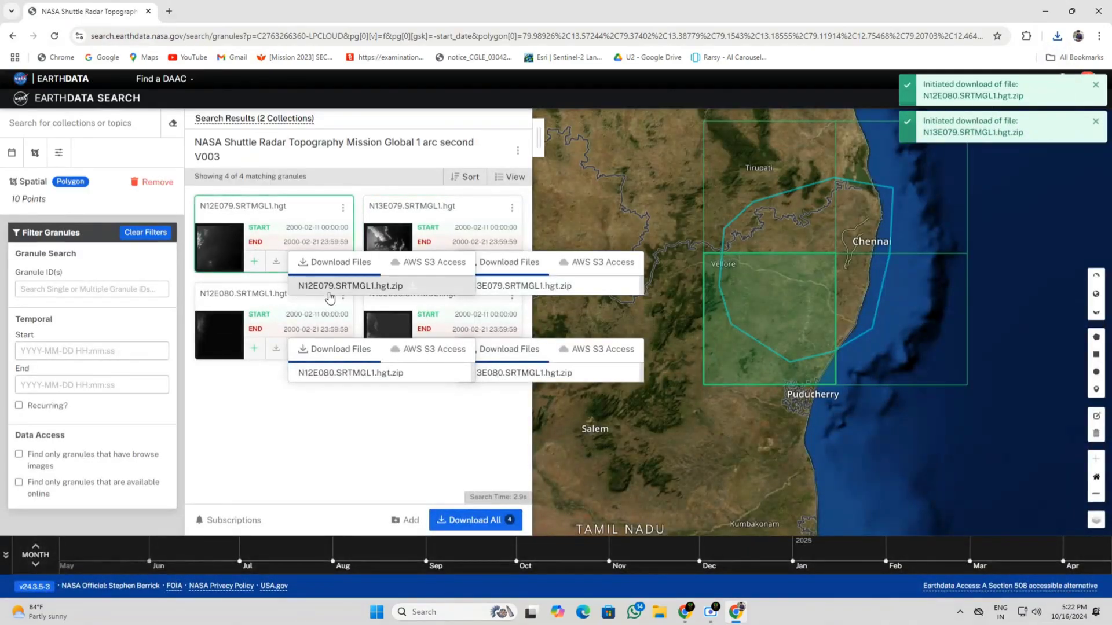
{"action": "left_click", "coordinate": [327, 286]}
Step: Show the downloaded granules in the Downloads folder and cut the four SRTMGL1 zip files
{"action": "left_click", "coordinate": [1057, 36]}
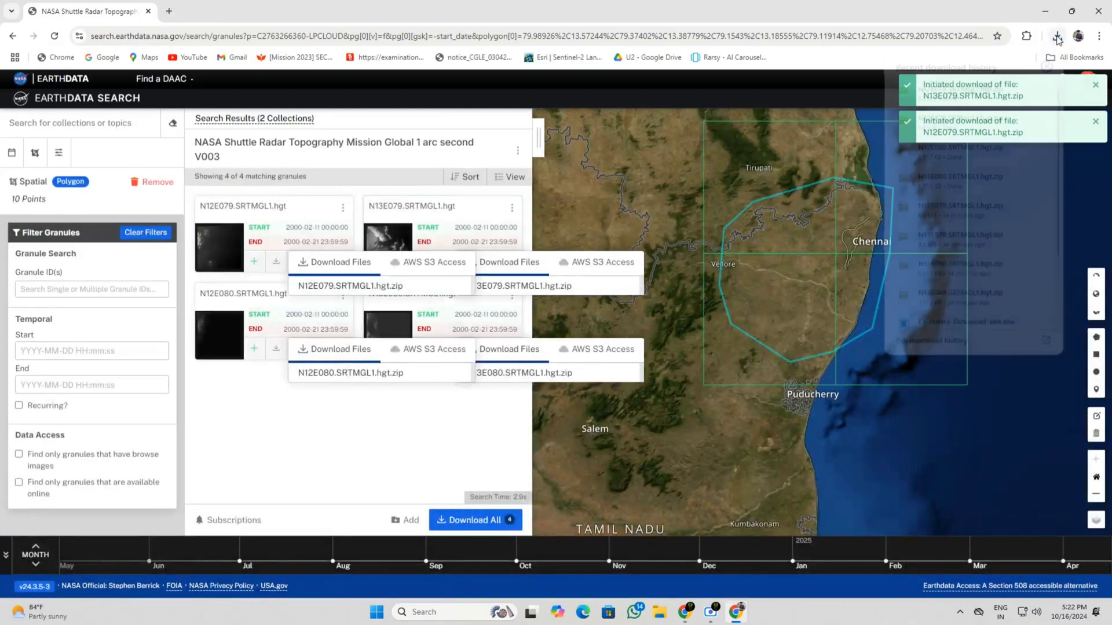
{"action": "left_click", "coordinate": [1016, 88]}
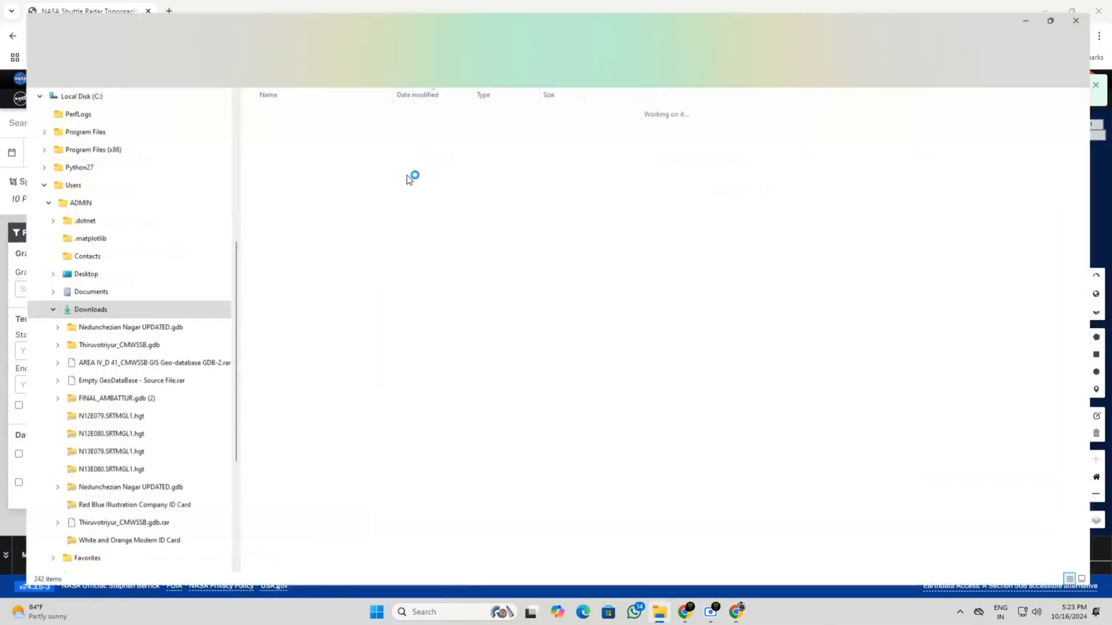
{"action": "left_click", "coordinate": [331, 168], "text": "shift"}
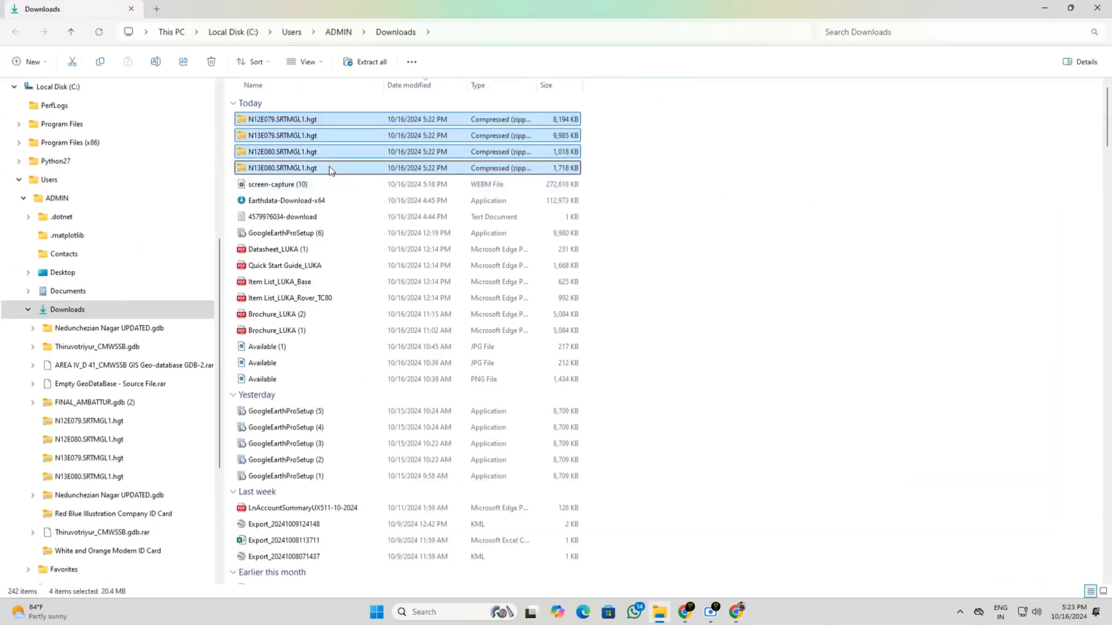
Step: Create a folder named 3D on New Volume (D:)
{"action": "scroll", "coordinate": [84, 254], "scroll_direction": "up", "scroll_amount": 5}
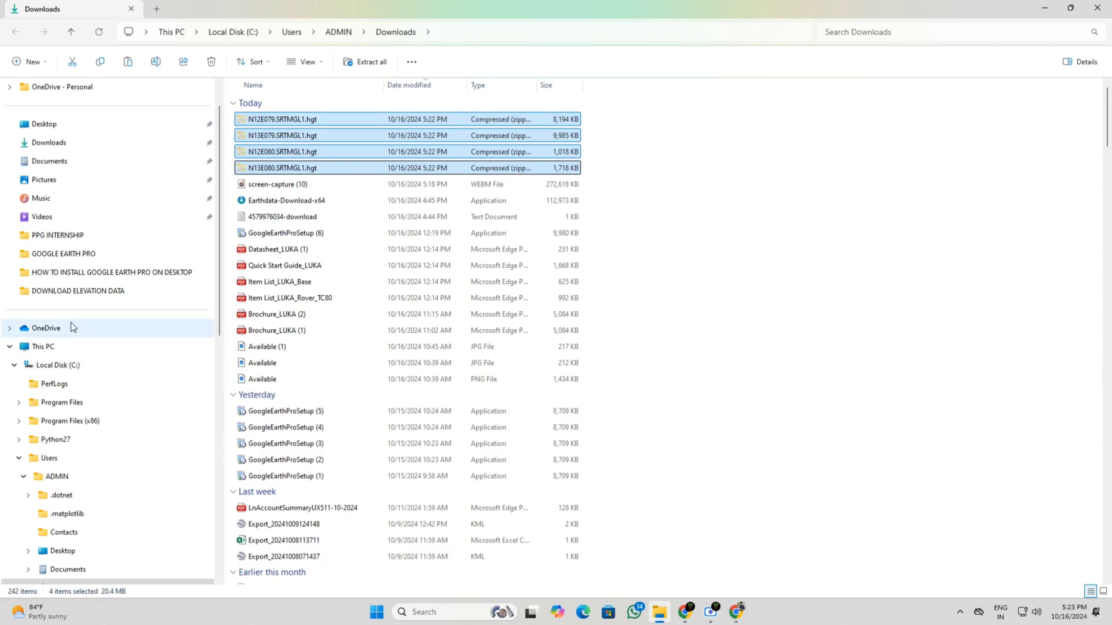
{"action": "left_click", "coordinate": [67, 346]}
{"action": "double_click", "coordinate": [347, 147]}
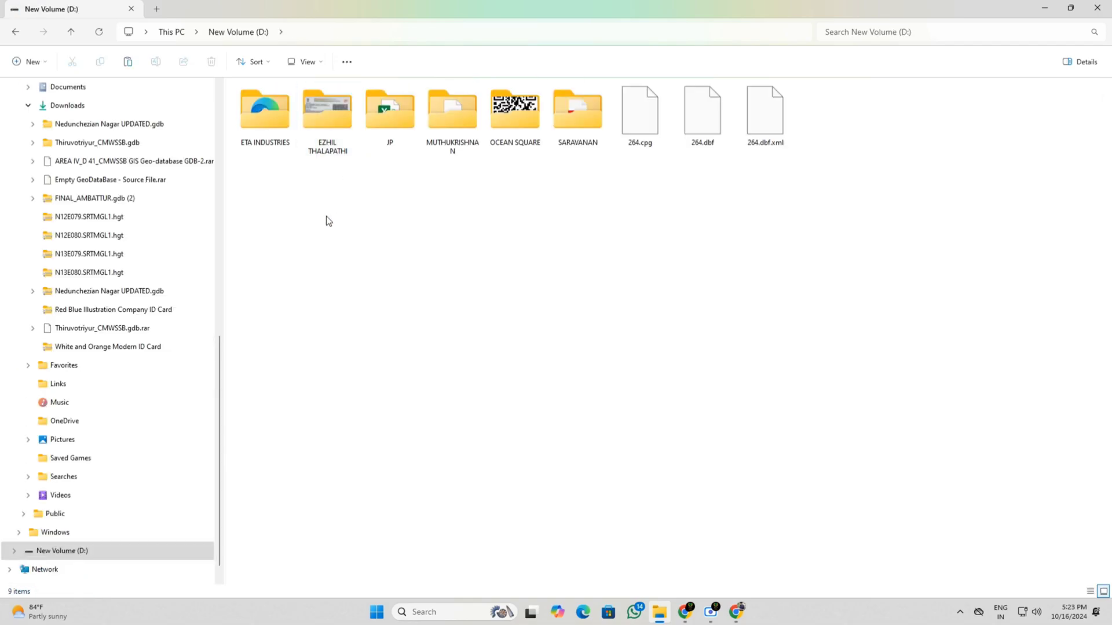
{"action": "right_click", "coordinate": [325, 210]}
{"action": "mouse_move", "coordinate": [434, 307]}
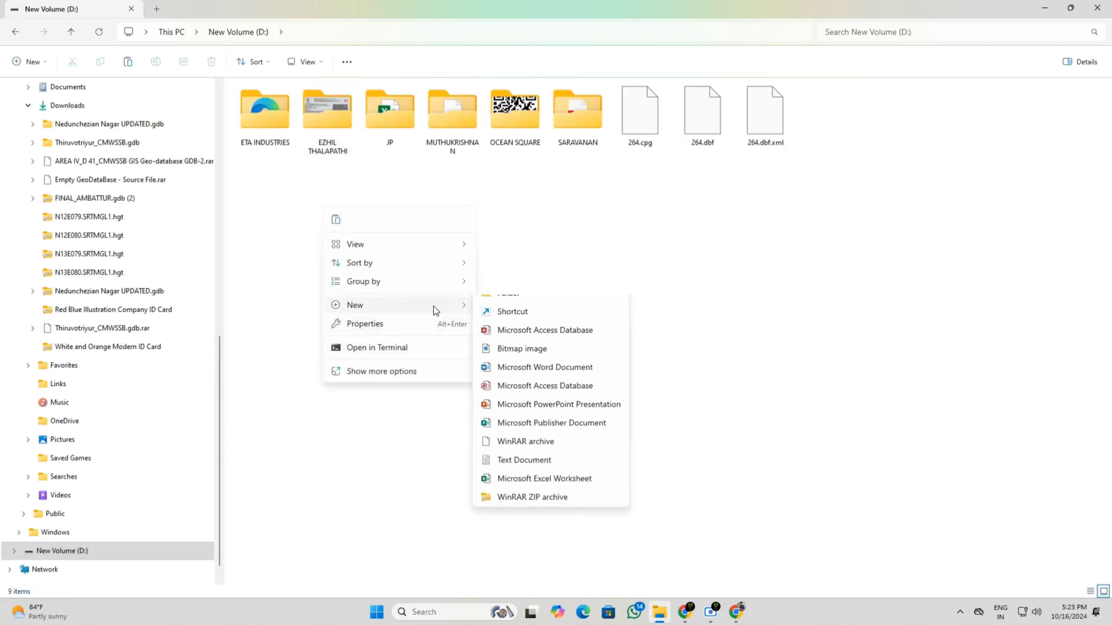
{"action": "left_click", "coordinate": [503, 310]}
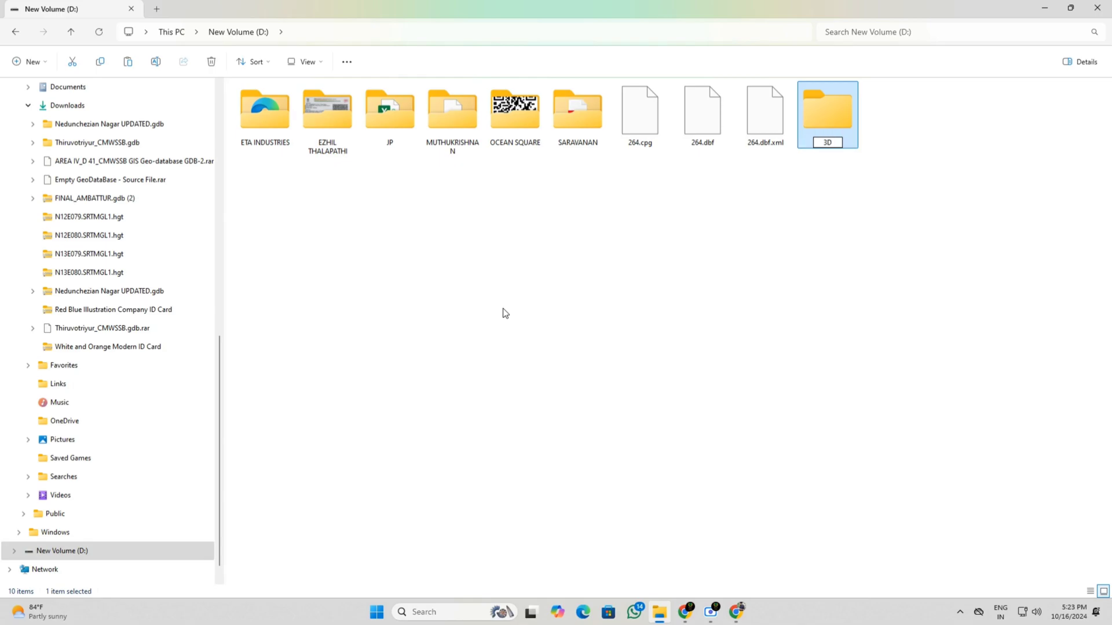
{"action": "key", "text": "Return"}
Step: Open the 3D folder and paste the four cut SRTMGL1 zip files into it
{"action": "key", "text": "Return"}
{"action": "key", "text": "ctrl+v"}
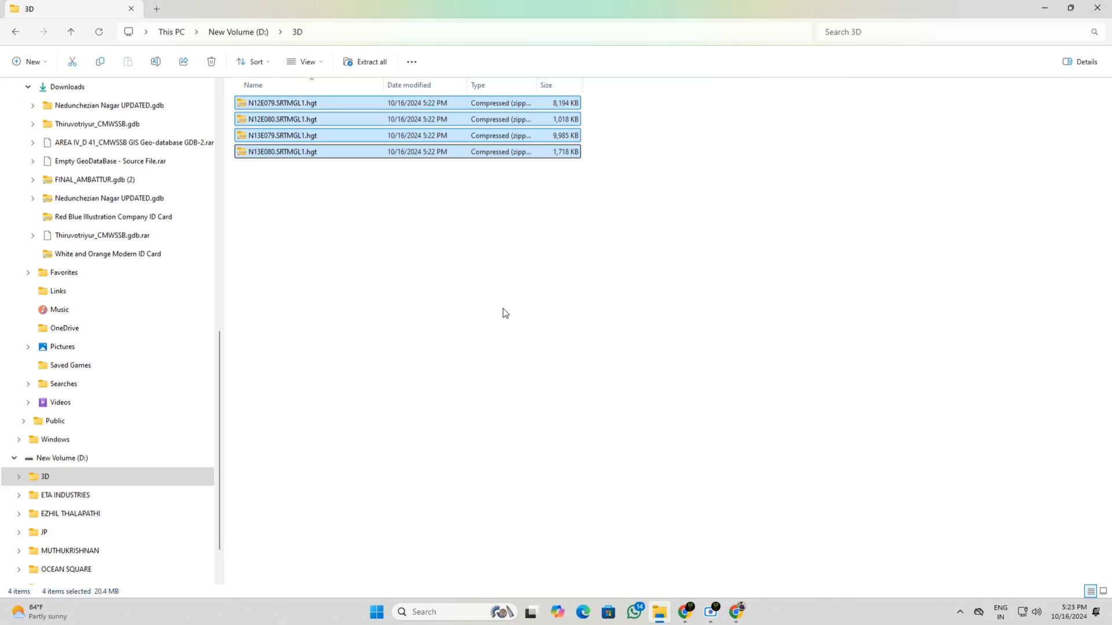
{"action": "left_click", "coordinate": [391, 231]}
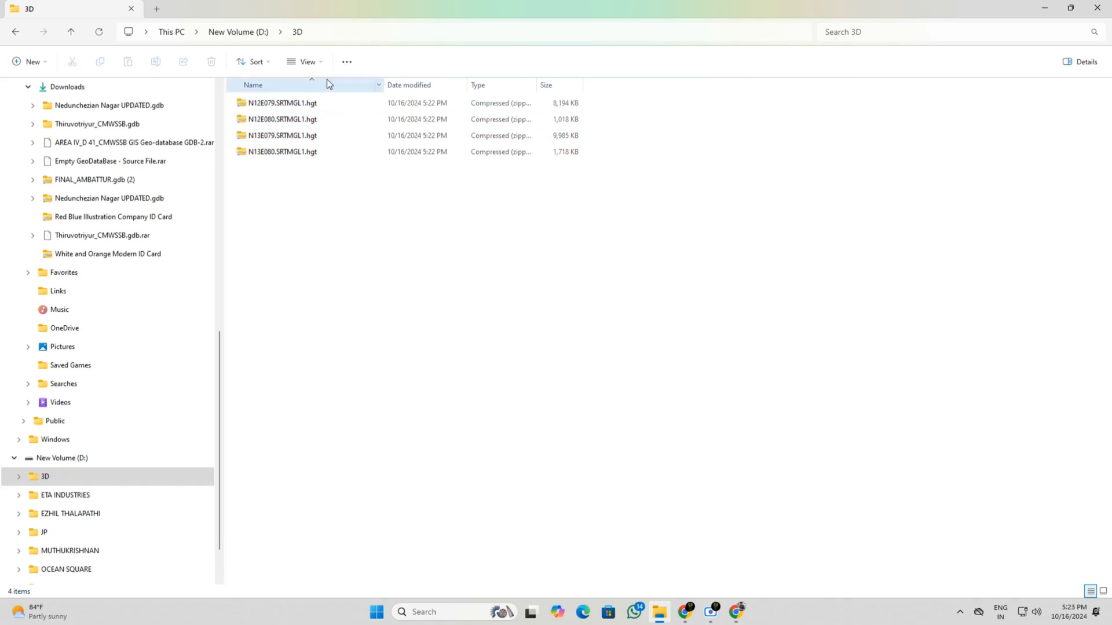
Step: Extract the N12E079 and N12E080 SRTMGL1 archives into their default subfolders of D:\3D
{"action": "left_click", "coordinate": [544, 109]}
{"action": "right_click", "coordinate": [544, 108]}
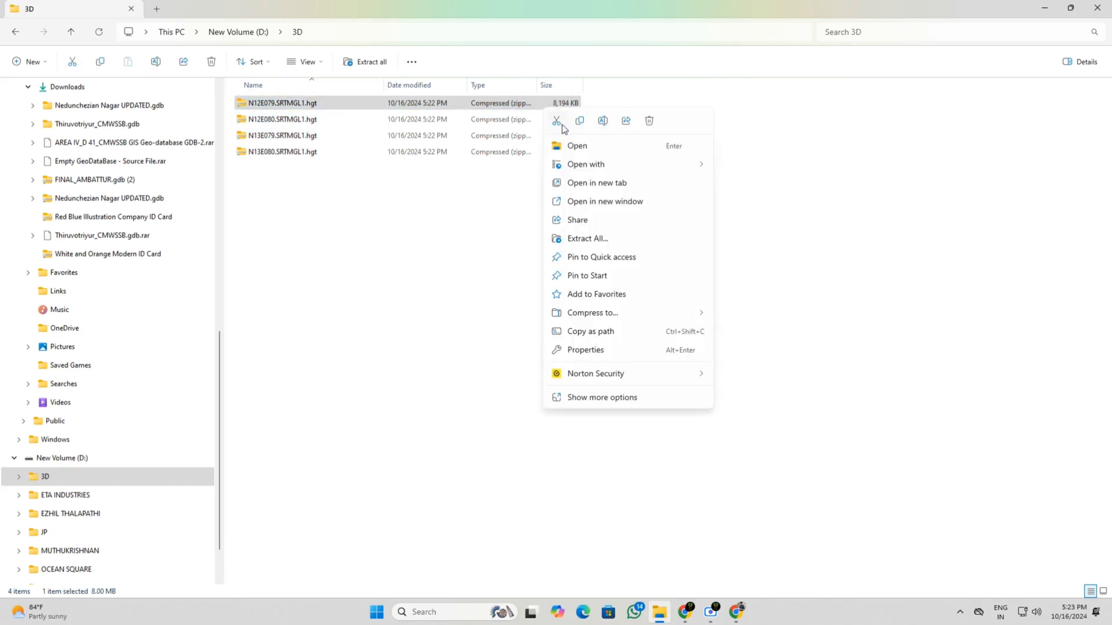
{"action": "left_click", "coordinate": [586, 238]}
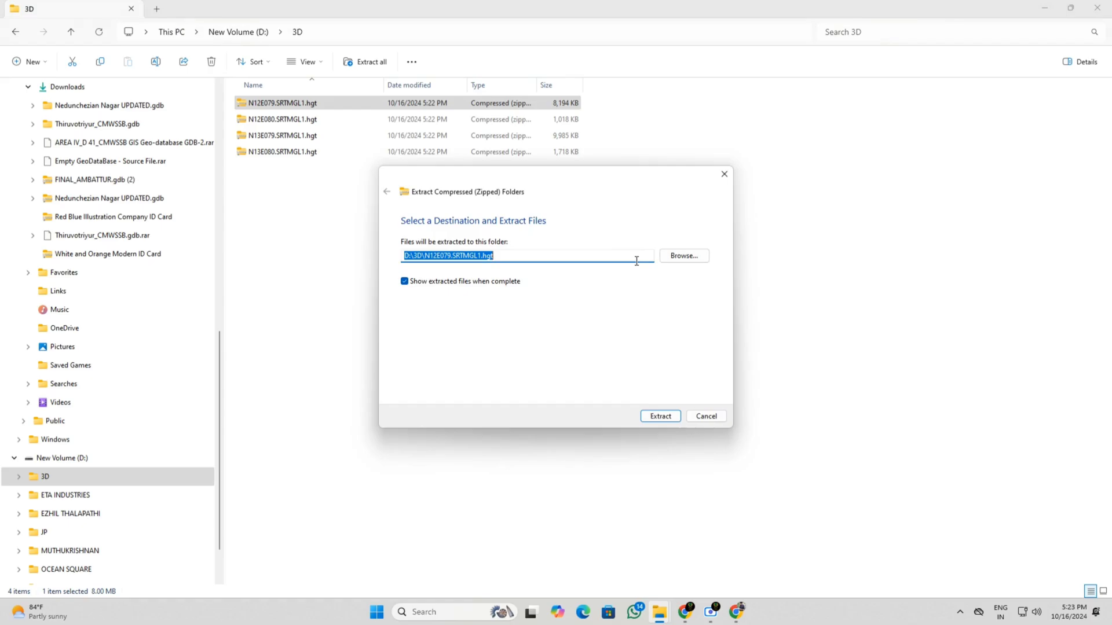
{"action": "left_click", "coordinate": [654, 413]}
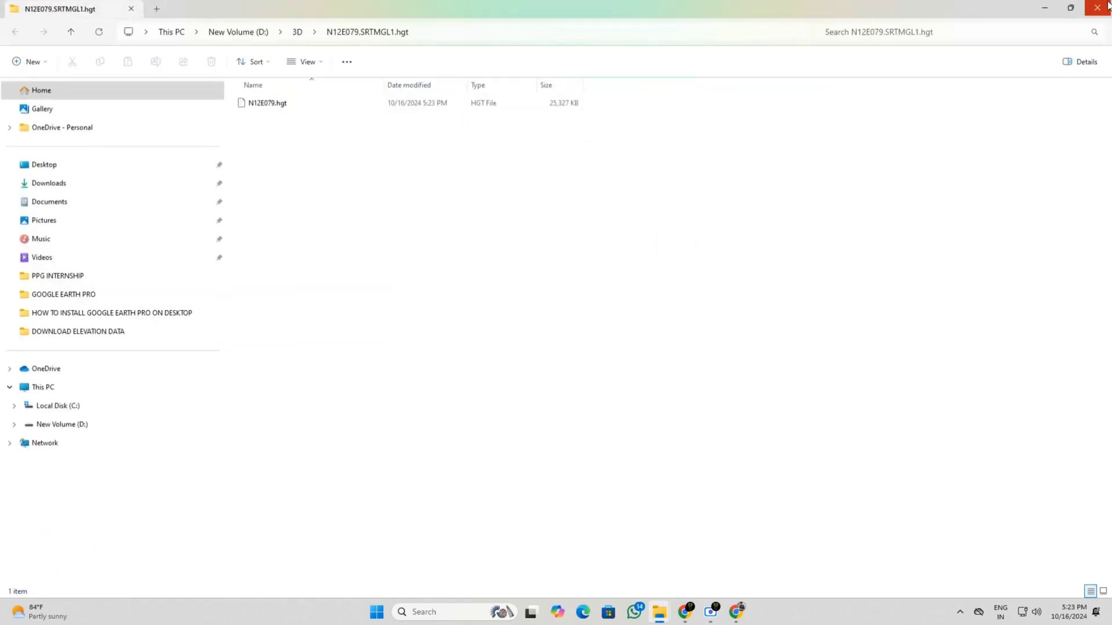
{"action": "left_click", "coordinate": [1098, 7]}
{"action": "right_click", "coordinate": [455, 139]}
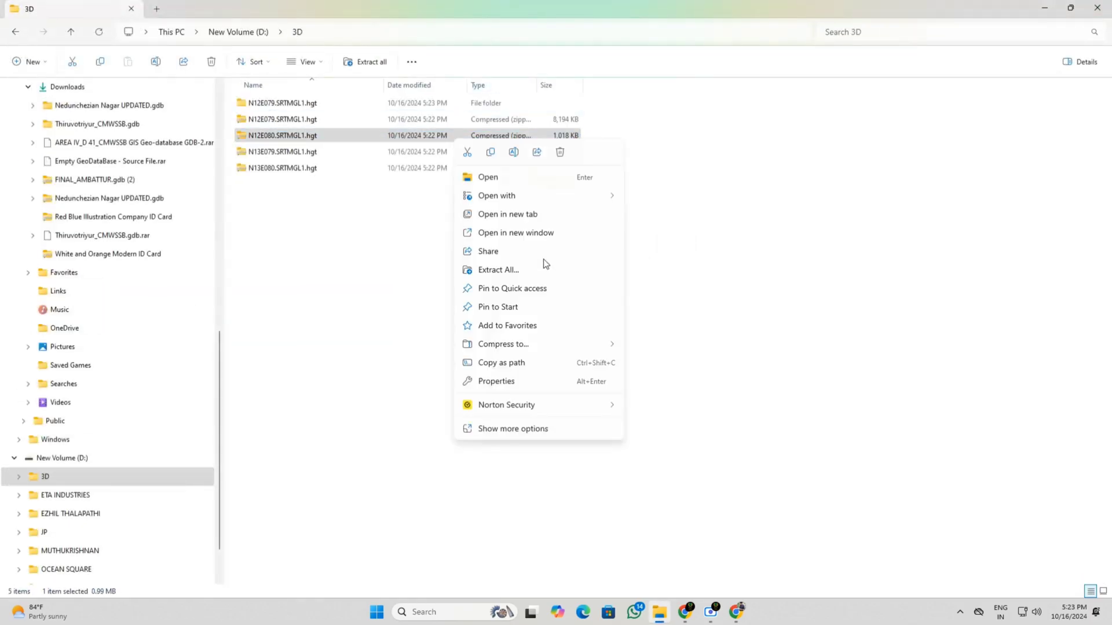
{"action": "left_click", "coordinate": [508, 270]}
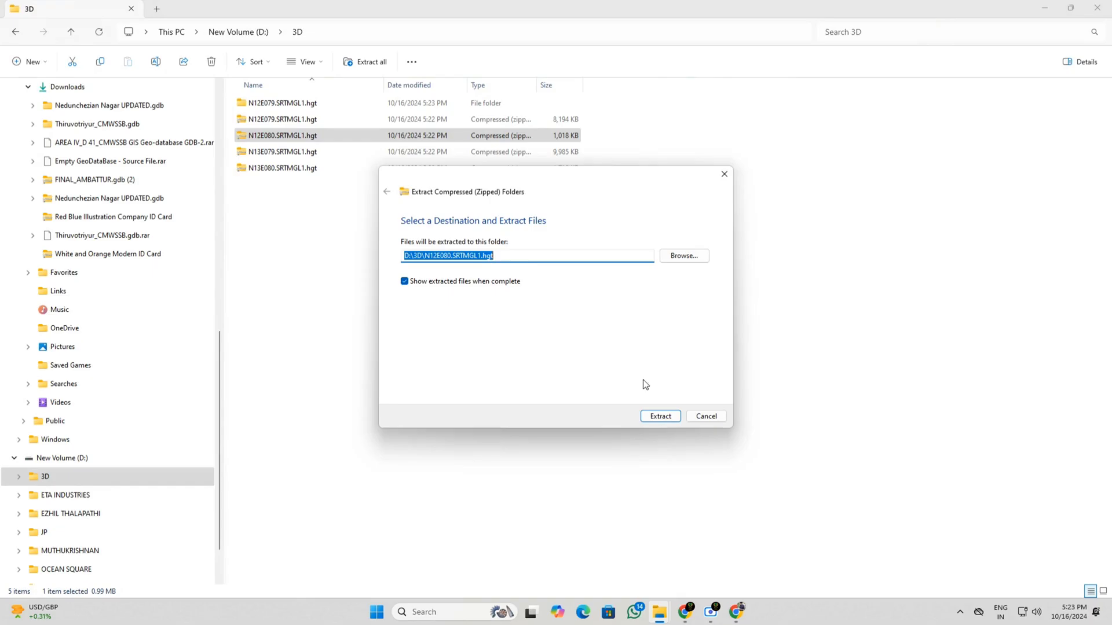
{"action": "left_click", "coordinate": [654, 416]}
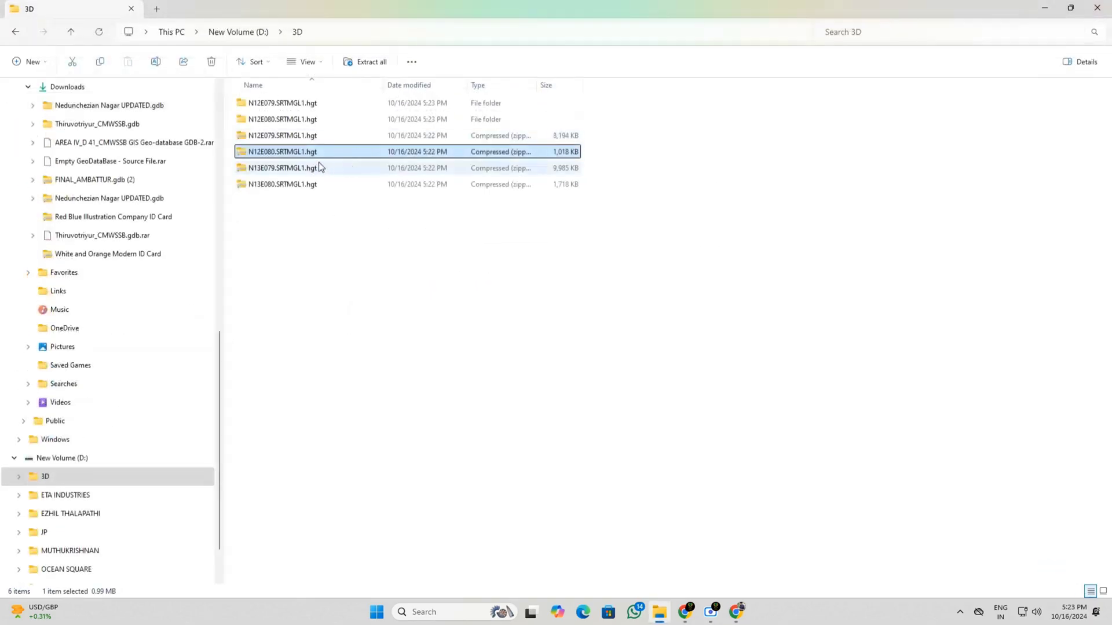
Step: Extract the N13E079 and N13E080 SRTMGL1 archives into their default subfolders of D:\3D
{"action": "left_click", "coordinate": [313, 167]}
{"action": "right_click", "coordinate": [313, 167]}
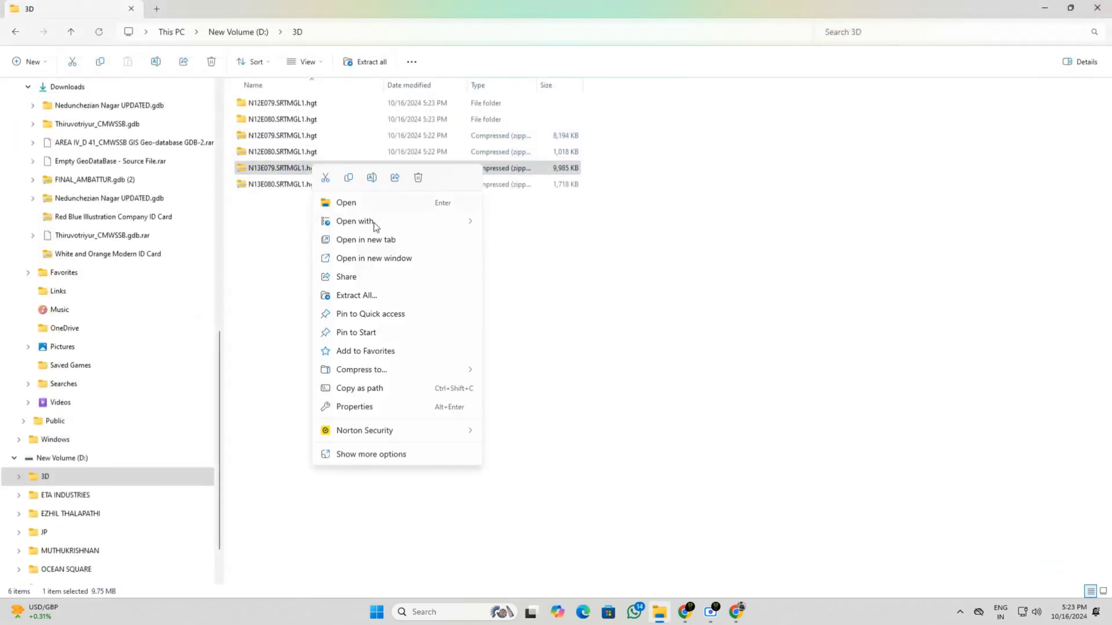
{"action": "left_click", "coordinate": [356, 297]}
{"action": "left_click", "coordinate": [657, 412]}
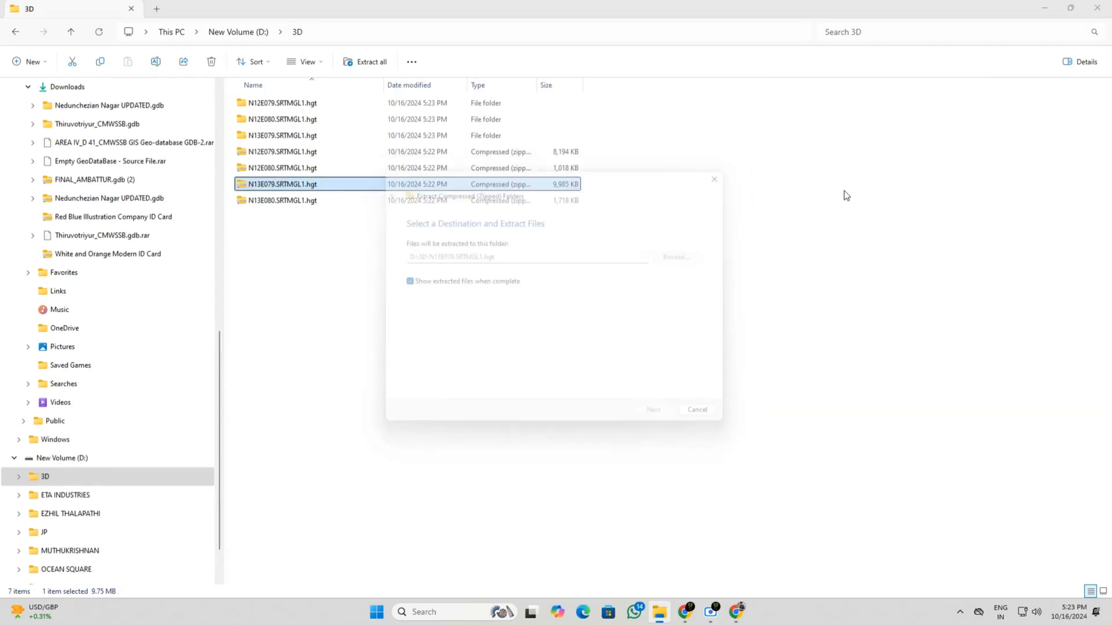
{"action": "left_click", "coordinate": [1107, 6]}
{"action": "left_click", "coordinate": [281, 202]}
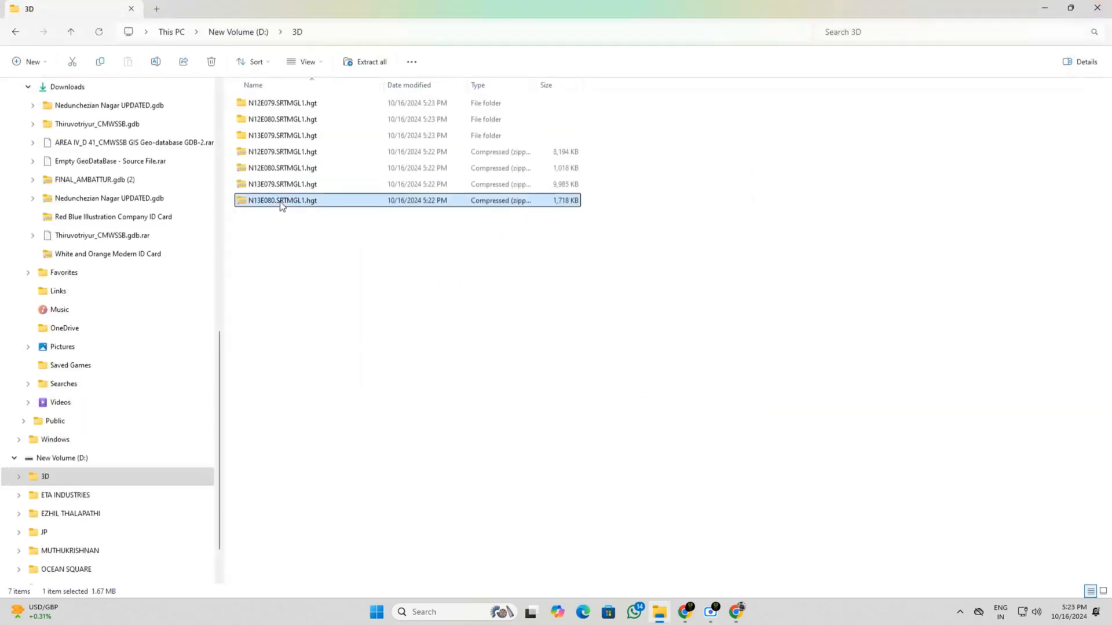
{"action": "right_click", "coordinate": [280, 203]}
{"action": "left_click", "coordinate": [325, 333]}
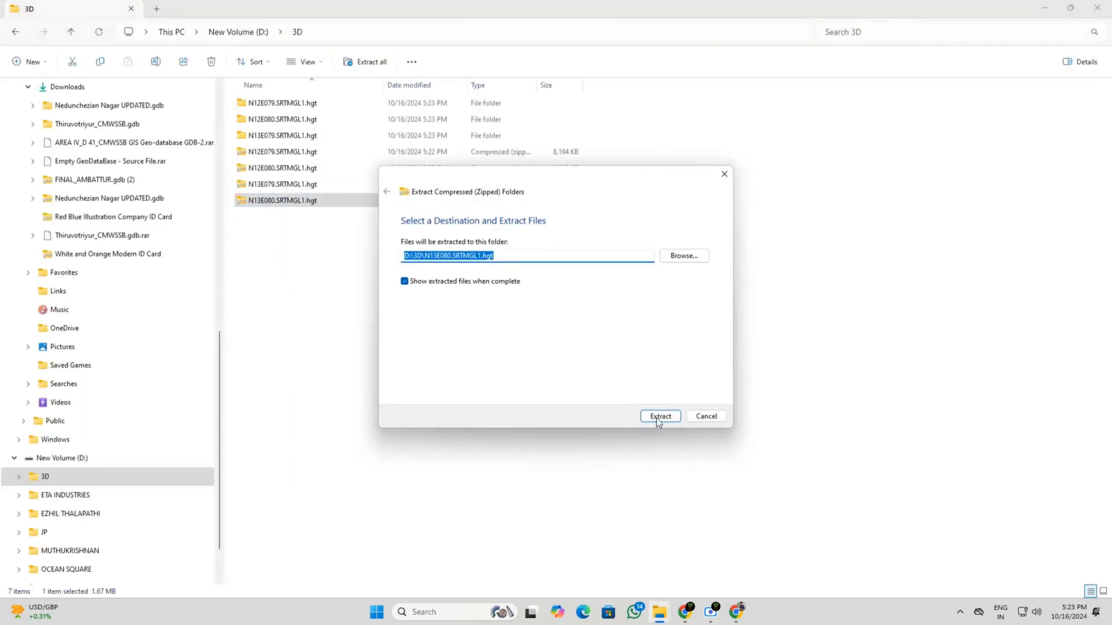
{"action": "left_click", "coordinate": [1104, 5]}
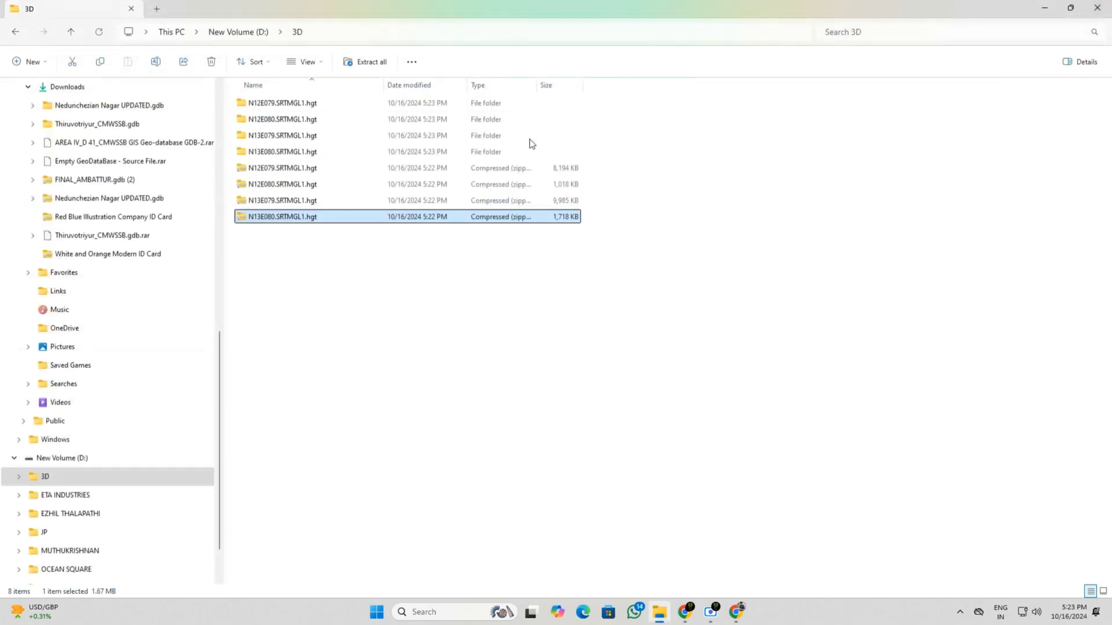
Step: Launch QGIS Desktop 3.34.6
{"action": "key", "text": "super"}
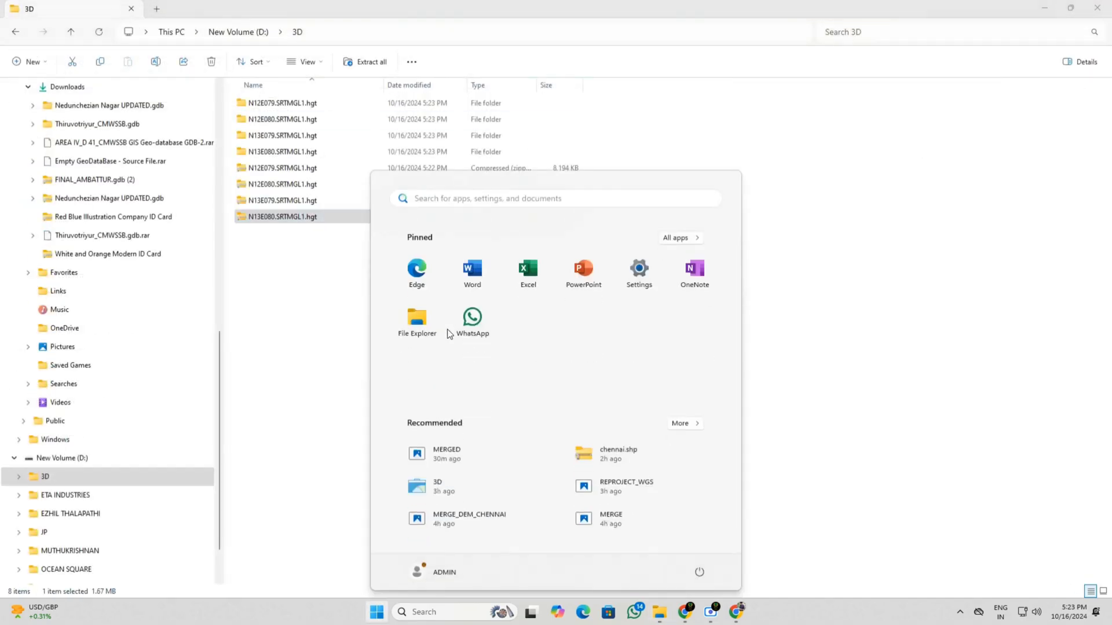
{"action": "type", "text": "QG"}
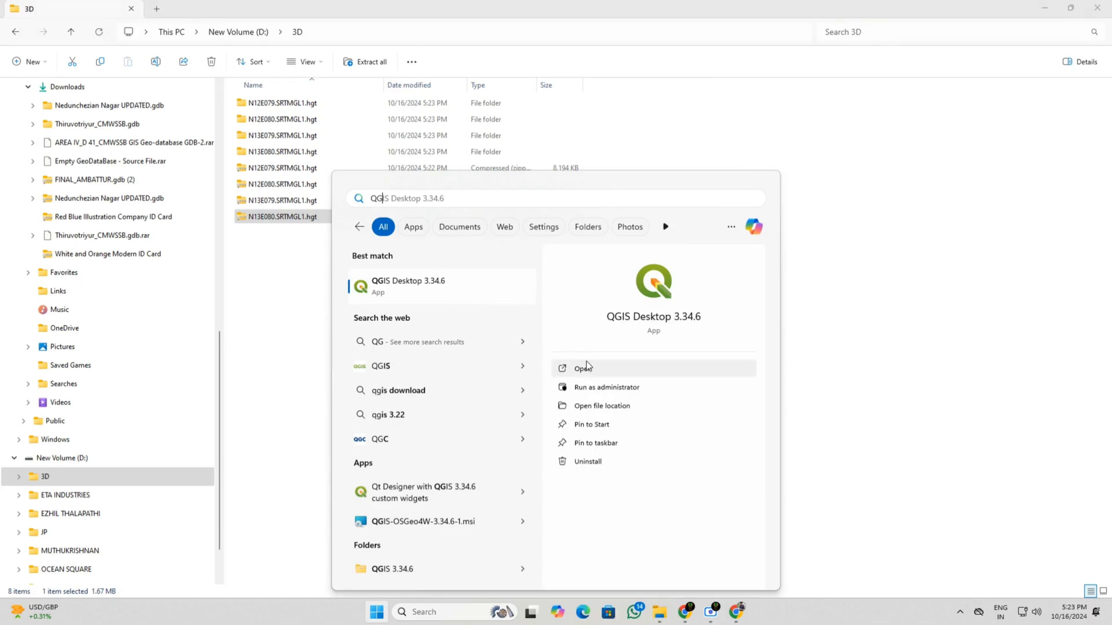
{"action": "left_click", "coordinate": [584, 368]}
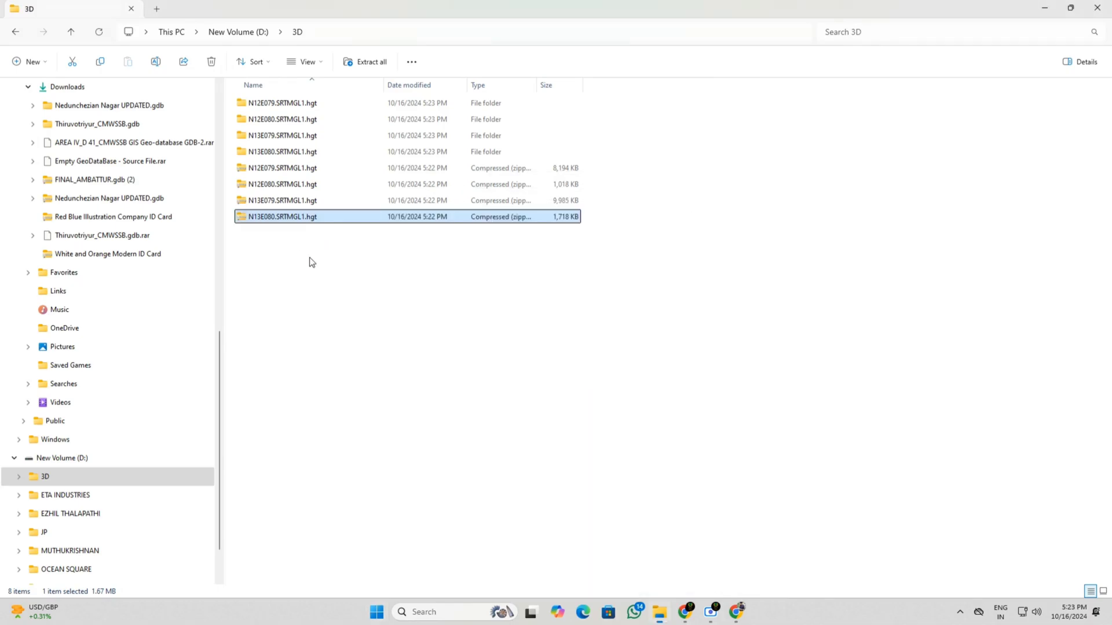
Step: Delete the four SRTMGL1 zip archives from the 3D folder, keeping the extracted folders
{"action": "left_click_drag", "start_coordinate": [311, 261], "coordinate": [309, 176]}
{"action": "key", "text": "Delete"}
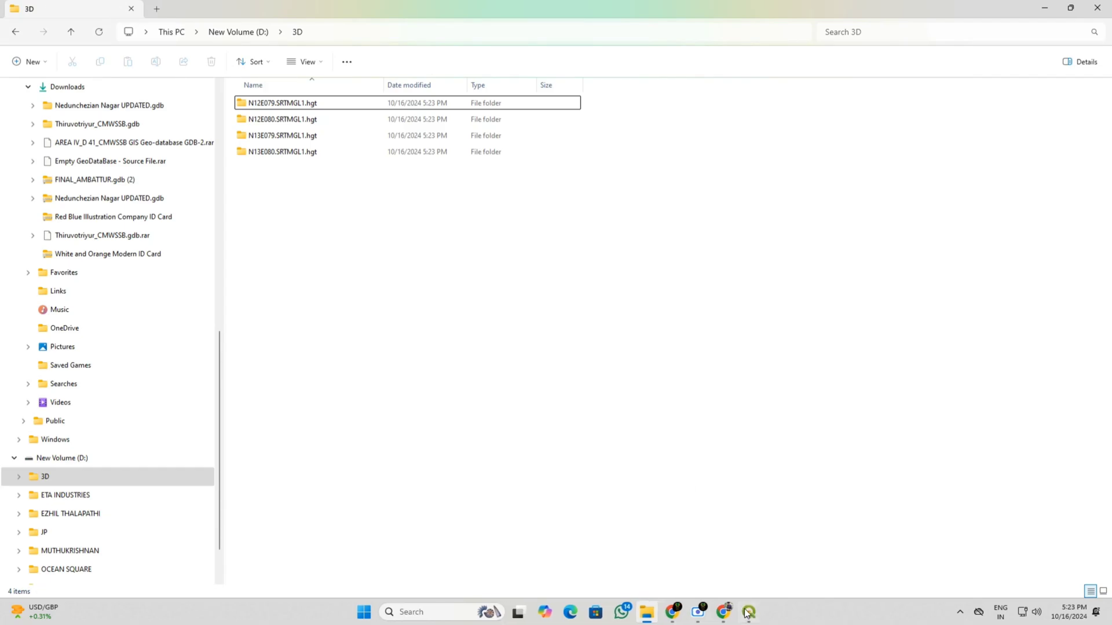
Step: Switch to QGIS and add the OSM Standard basemap from QuickMapServices, framing southern India
{"action": "left_click", "coordinate": [748, 613]}
{"action": "double_click", "coordinate": [798, 406]}
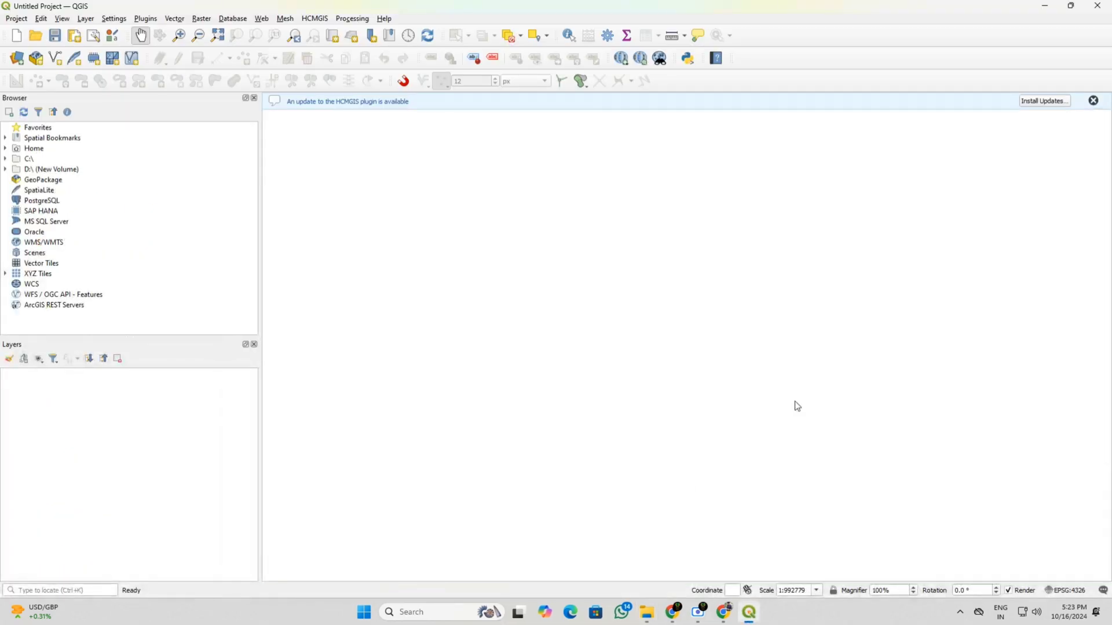
{"action": "left_click", "coordinate": [262, 18]}
{"action": "mouse_move", "coordinate": [324, 45]}
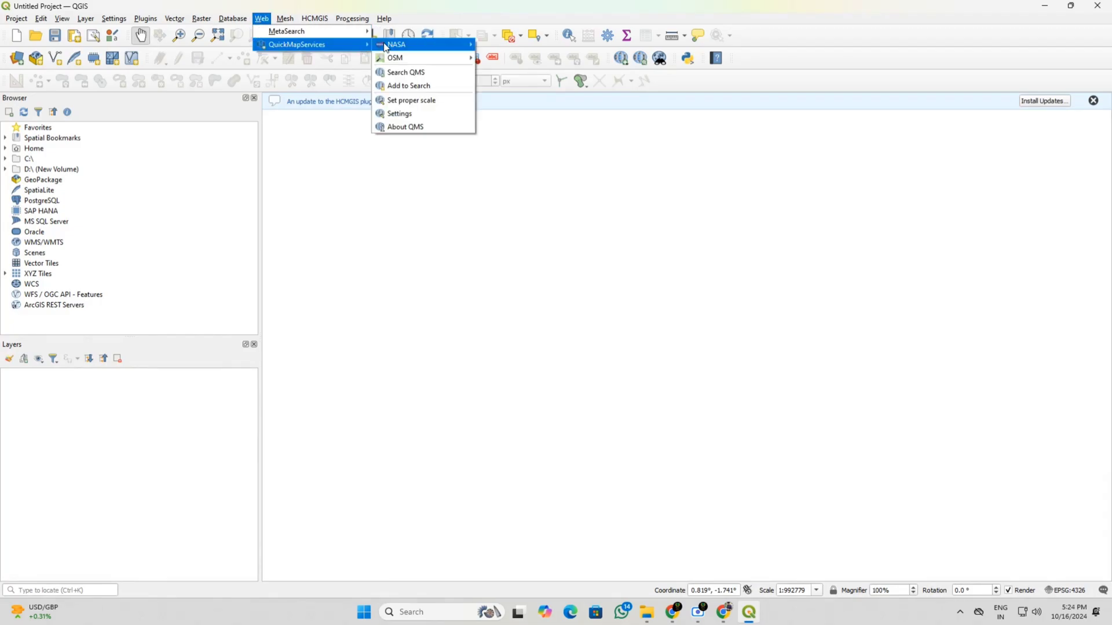
{"action": "mouse_move", "coordinate": [442, 58]}
{"action": "left_click", "coordinate": [498, 58]}
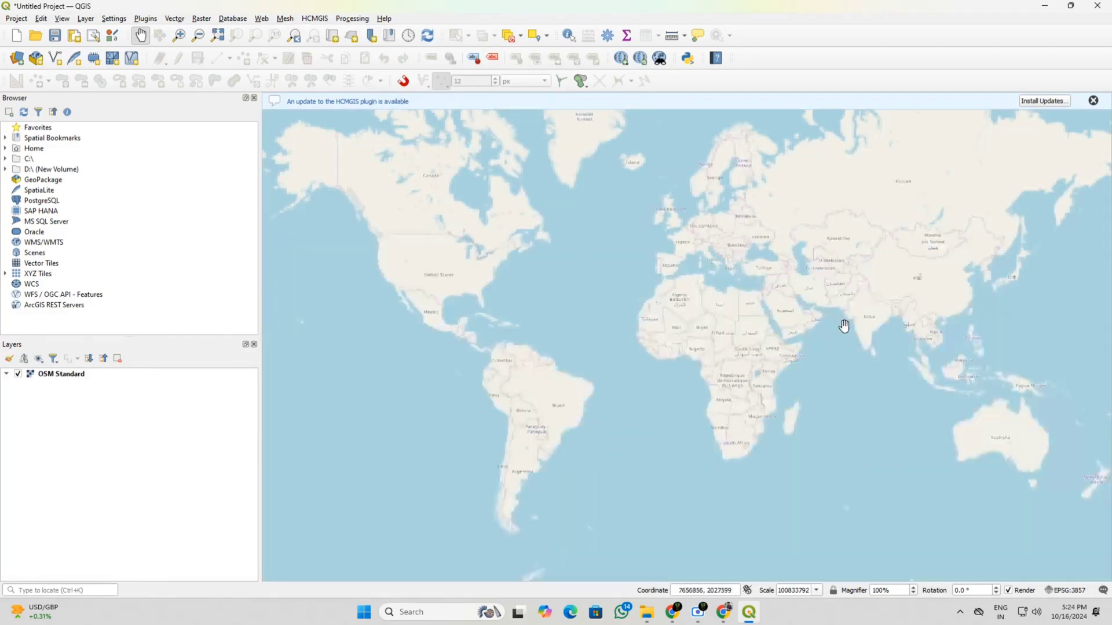
{"action": "scroll", "coordinate": [774, 355], "scroll_direction": "up", "scroll_amount": 10}
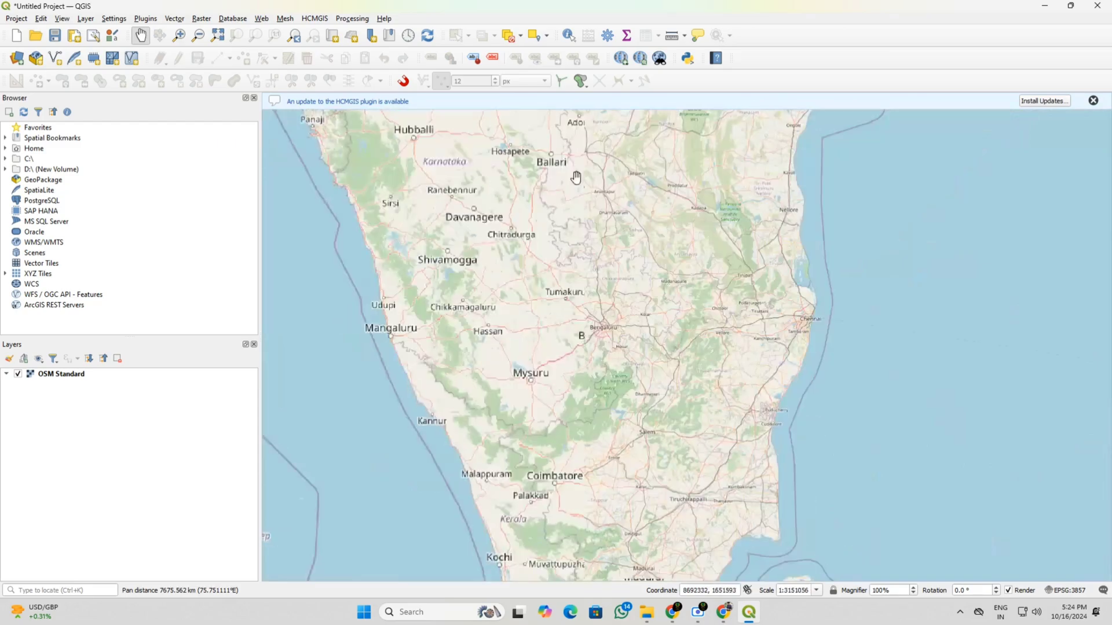
Step: Add the N12E079.hgt and N12E080.hgt elevation rasters from their subfolders of D:\3D to the map
{"action": "double_click", "coordinate": [47, 169]}
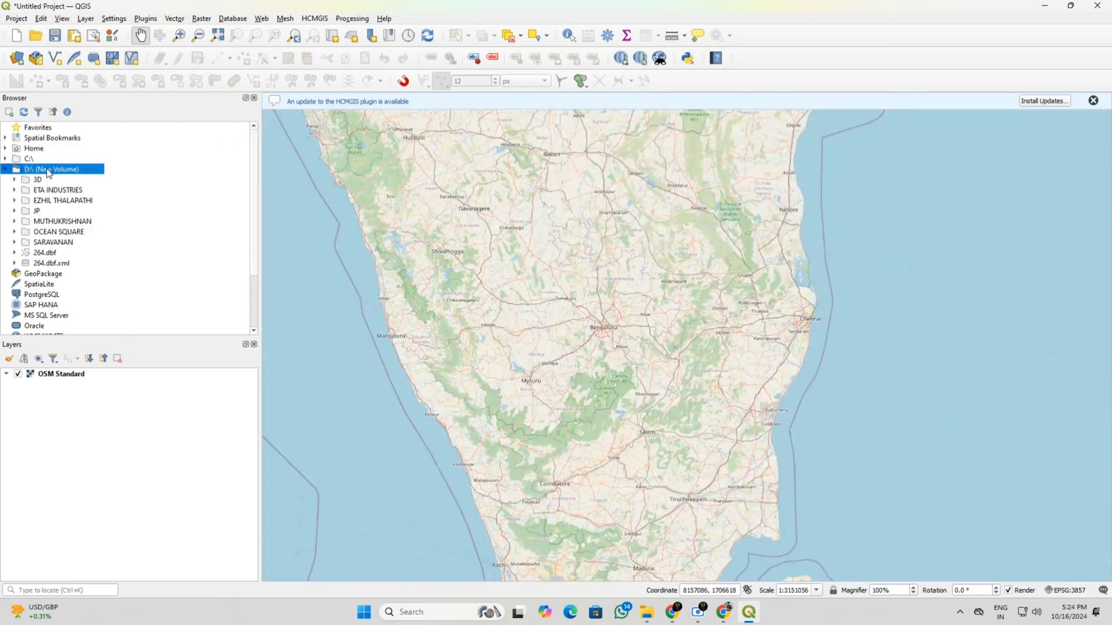
{"action": "double_click", "coordinate": [39, 180]}
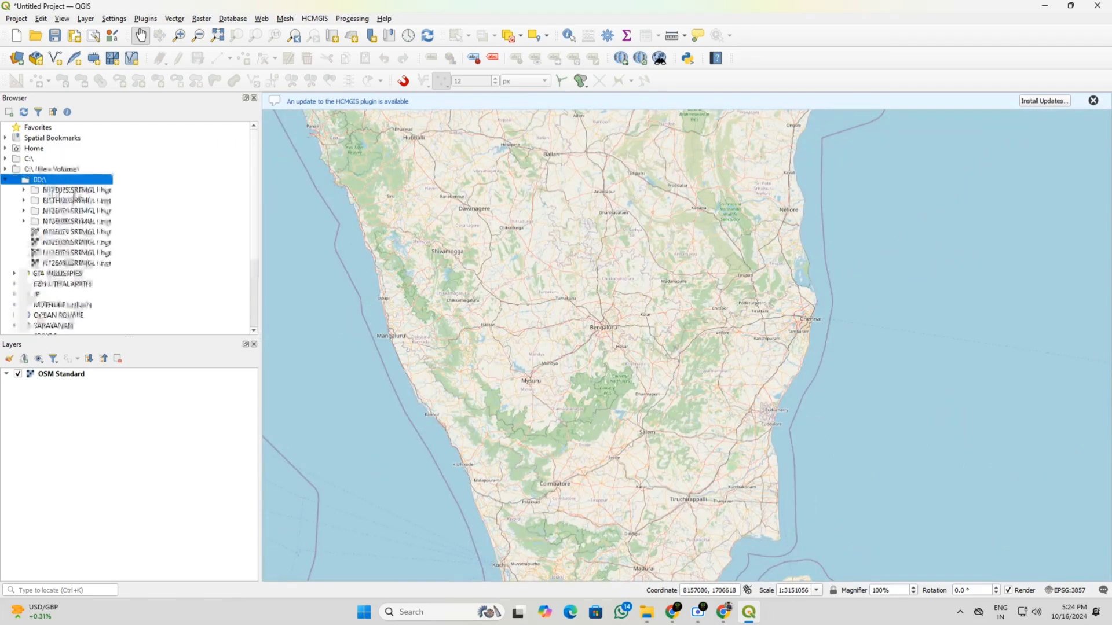
{"action": "double_click", "coordinate": [69, 190]}
{"action": "left_click", "coordinate": [69, 201]}
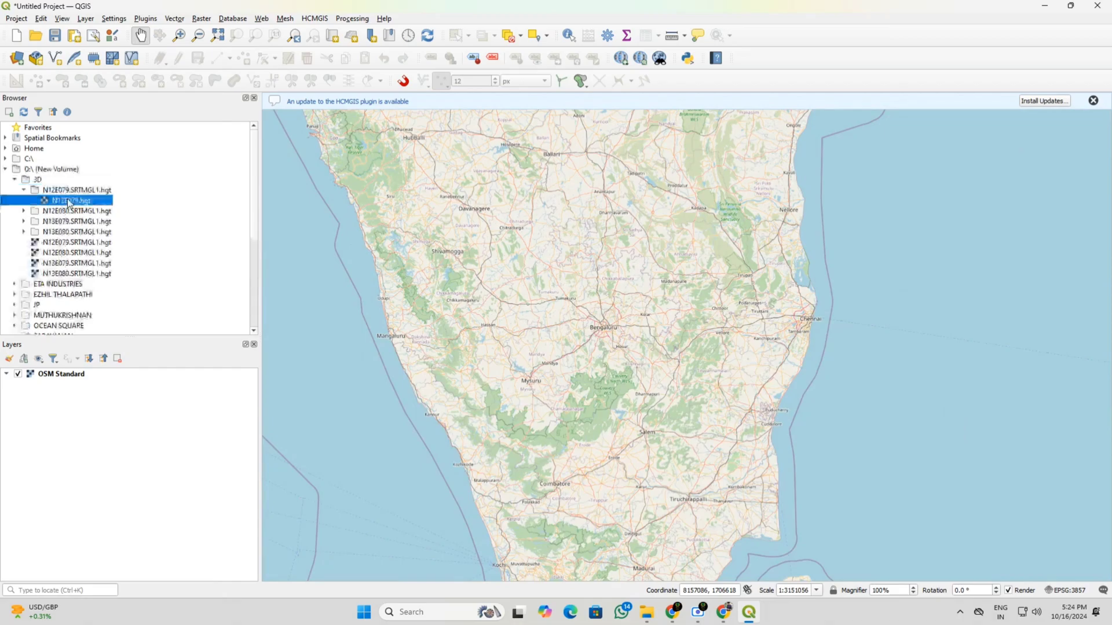
{"action": "left_click_drag", "start_coordinate": [69, 201], "coordinate": [459, 233]}
{"action": "double_click", "coordinate": [77, 212]}
{"action": "left_click", "coordinate": [84, 222]}
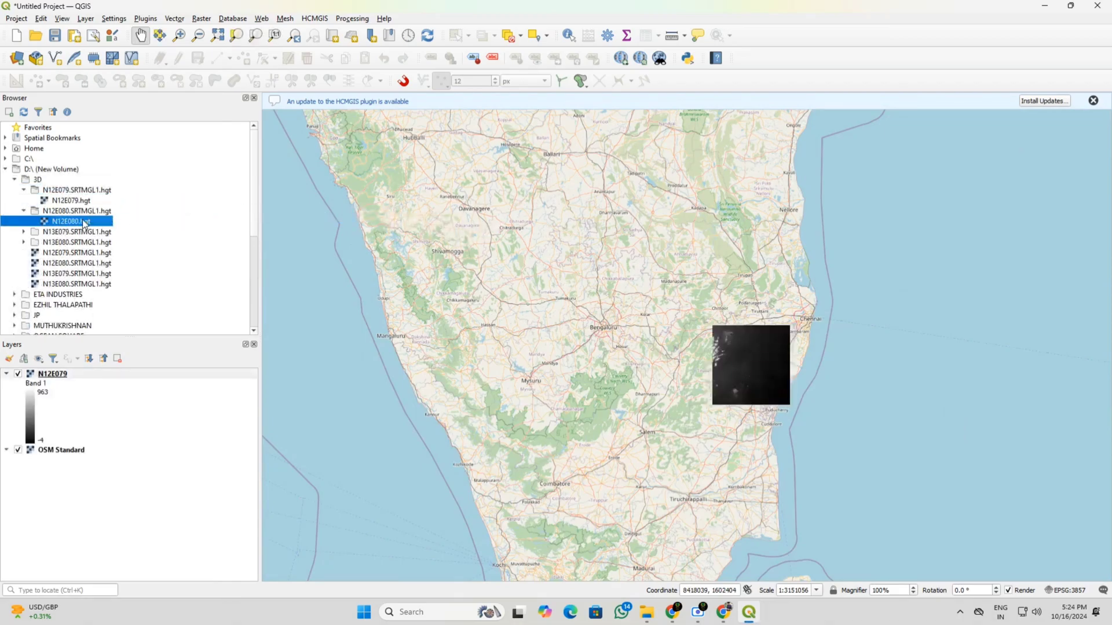
{"action": "left_click_drag", "start_coordinate": [84, 223], "coordinate": [551, 269]}
Step: Add the N13E079.hgt and N13E080.hgt elevation rasters from their subfolders of D:\3D to the map
{"action": "double_click", "coordinate": [77, 232]}
{"action": "left_click", "coordinate": [78, 243]}
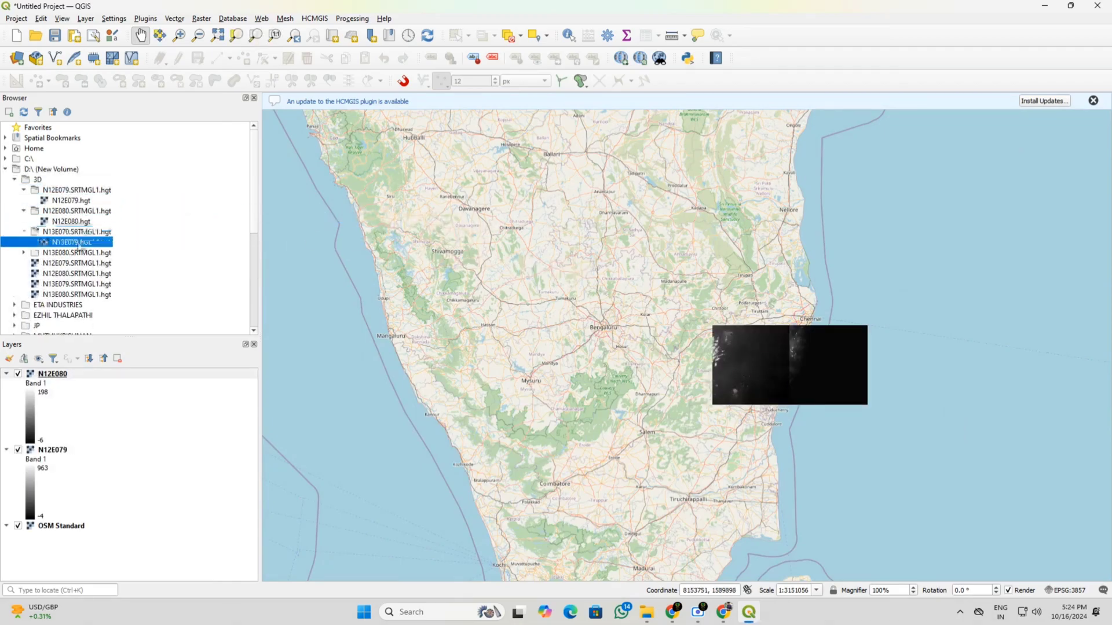
{"action": "left_click_drag", "start_coordinate": [78, 242], "coordinate": [586, 344]}
{"action": "left_click", "coordinate": [75, 253]}
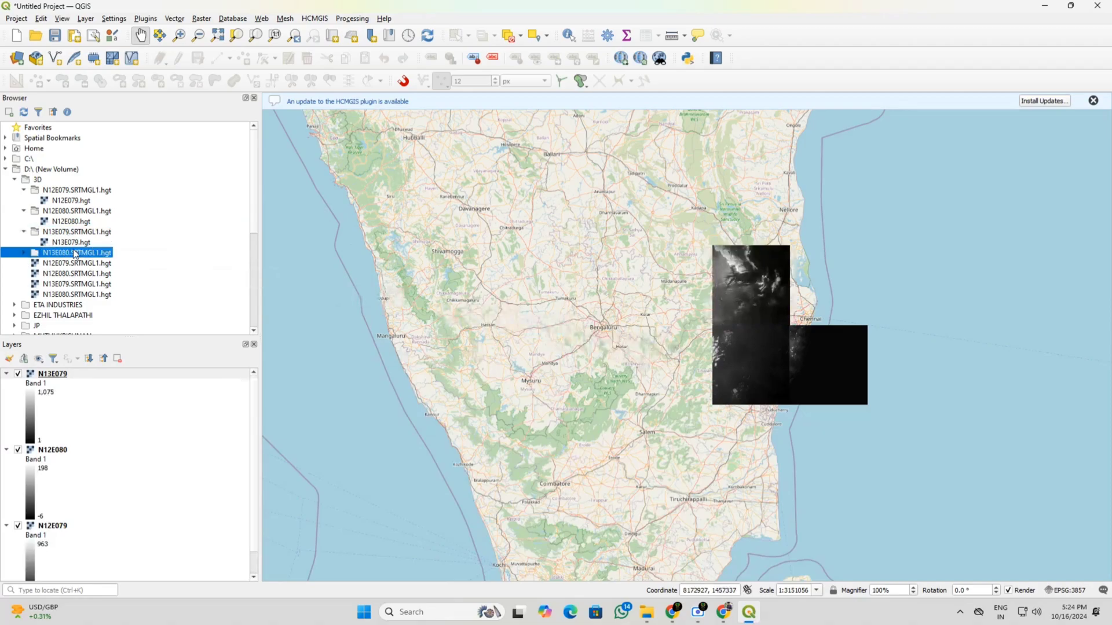
{"action": "double_click", "coordinate": [75, 253]}
{"action": "left_click_drag", "start_coordinate": [71, 264], "coordinate": [750, 318]}
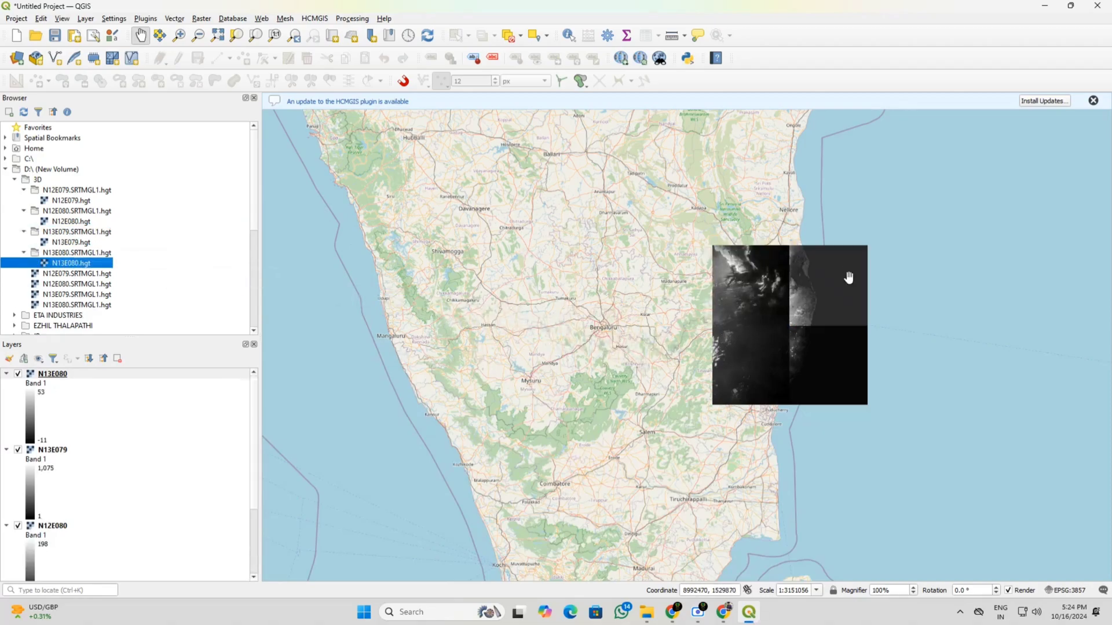
Step: Close the Browser to make room for the layer list, and toggle the OSM Standard basemap off and on again
{"action": "scroll", "coordinate": [834, 281], "scroll_direction": "up", "scroll_amount": 2}
{"action": "scroll", "coordinate": [752, 275], "scroll_direction": "down", "scroll_amount": 2}
{"action": "scroll", "coordinate": [20, 397], "scroll_direction": "down", "scroll_amount": 3}
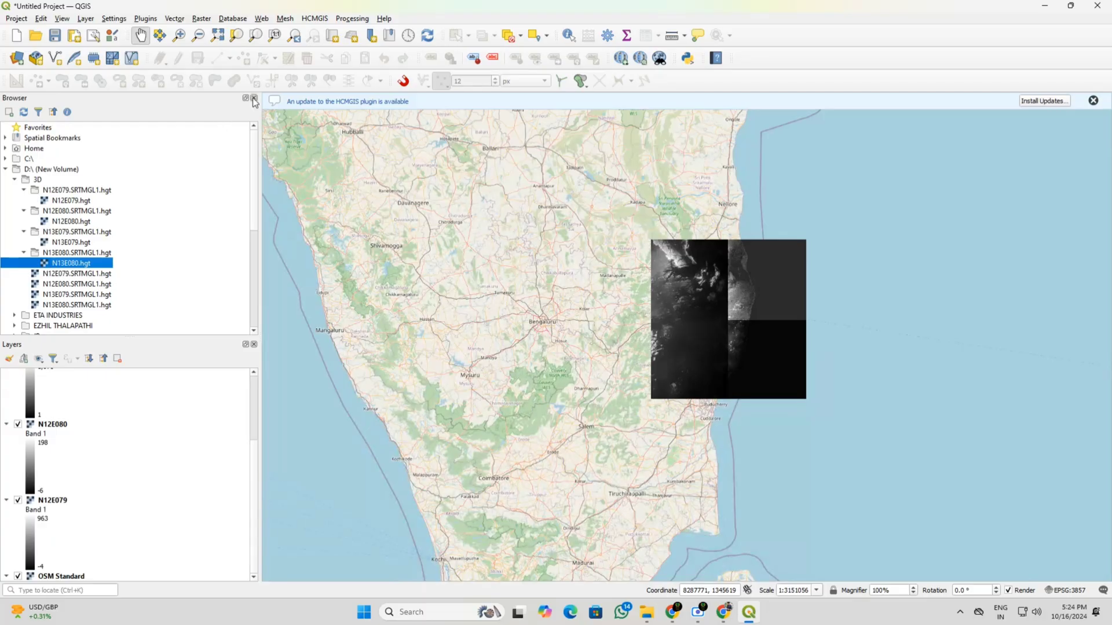
{"action": "left_click", "coordinate": [253, 98]}
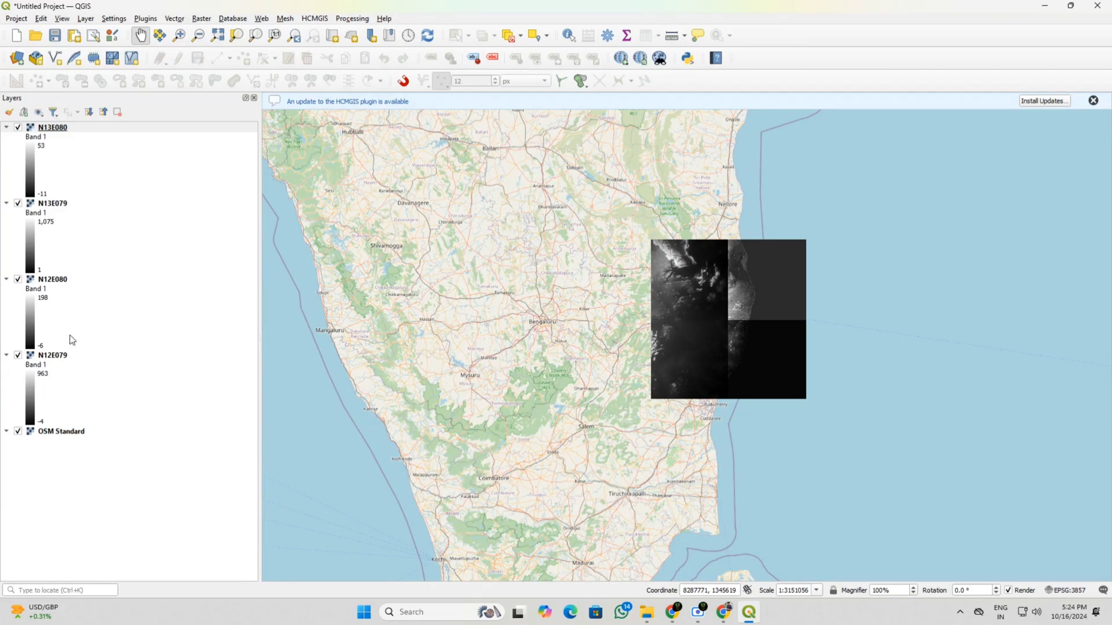
{"action": "left_click", "coordinate": [18, 432]}
{"action": "left_click", "coordinate": [18, 431]}
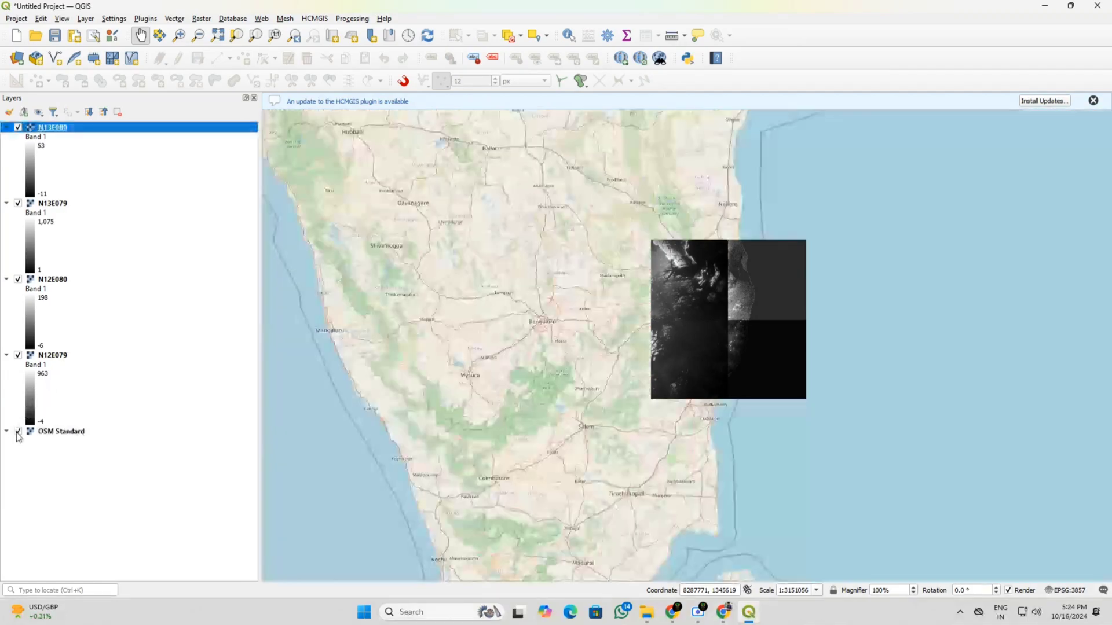
{"action": "scroll", "coordinate": [729, 286], "scroll_direction": "up", "scroll_amount": 2}
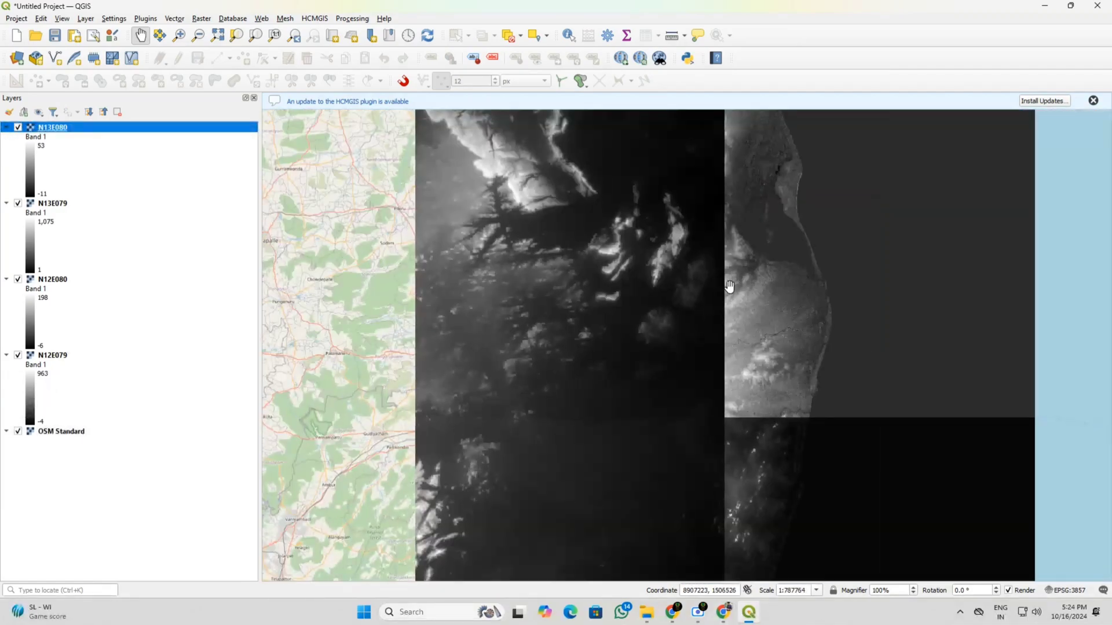
Step: Examine the N13E079 layer's information for its data type, band statistics, dimensions, pixel size and coordinate reference system
{"action": "right_click", "coordinate": [51, 203]}
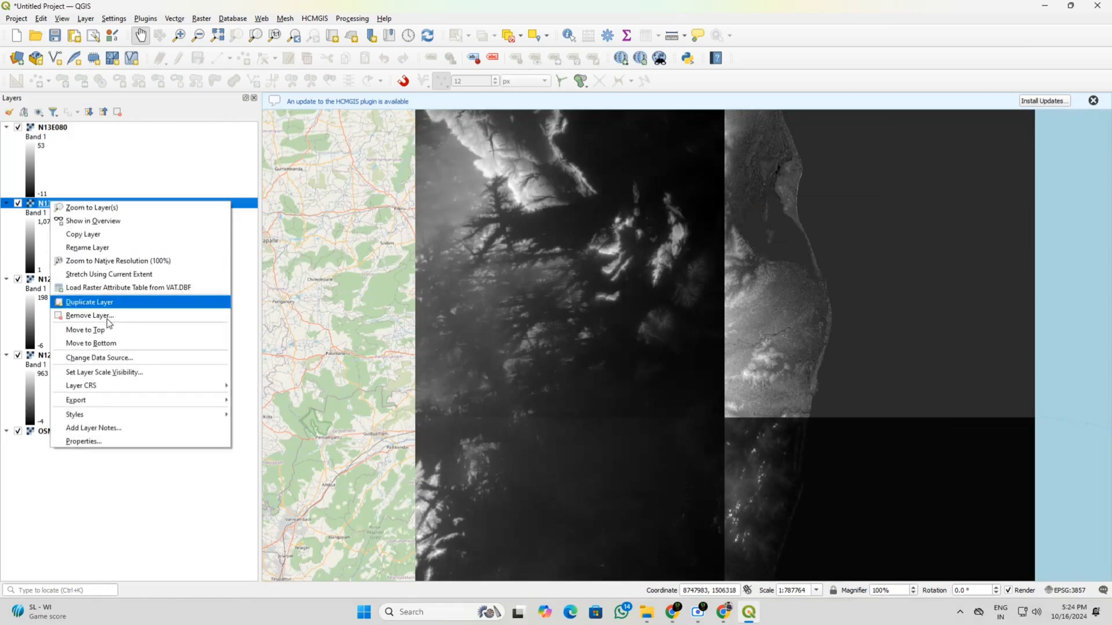
{"action": "left_click", "coordinate": [84, 441]}
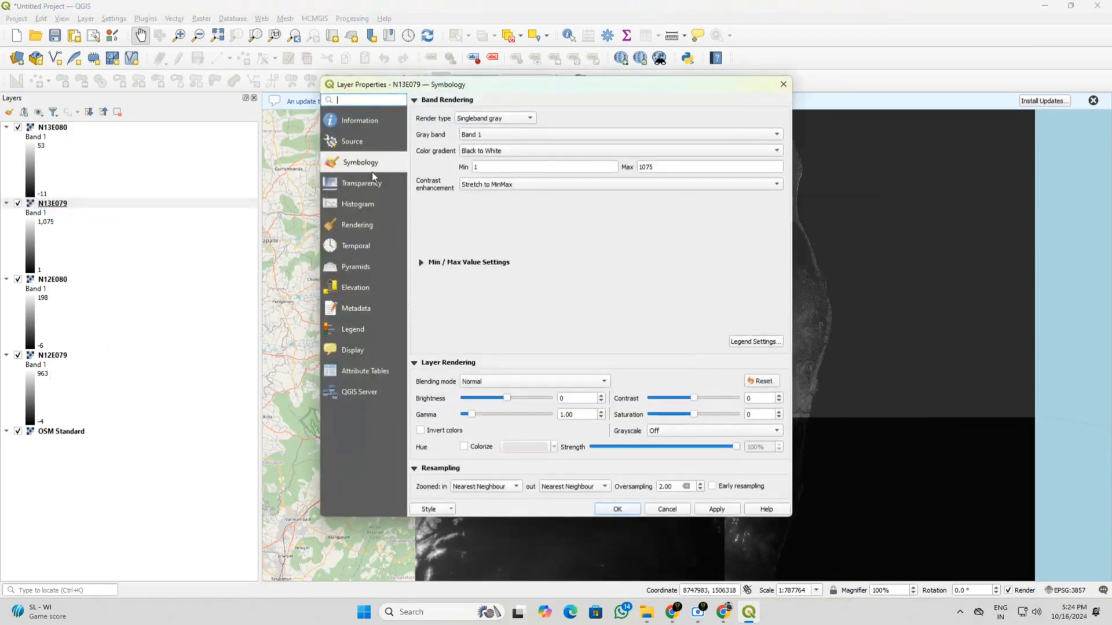
{"action": "left_click", "coordinate": [371, 141]}
{"action": "left_click", "coordinate": [365, 119]}
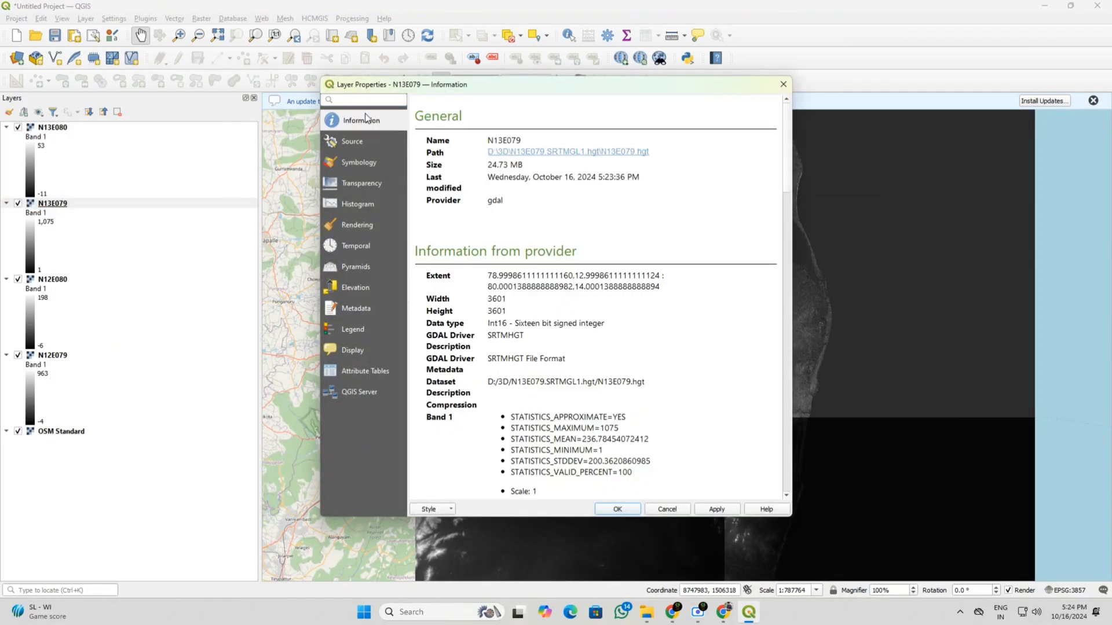
{"action": "scroll", "coordinate": [519, 209], "scroll_direction": "down", "scroll_amount": 2}
{"action": "scroll", "coordinate": [519, 210], "scroll_direction": "down", "scroll_amount": 4}
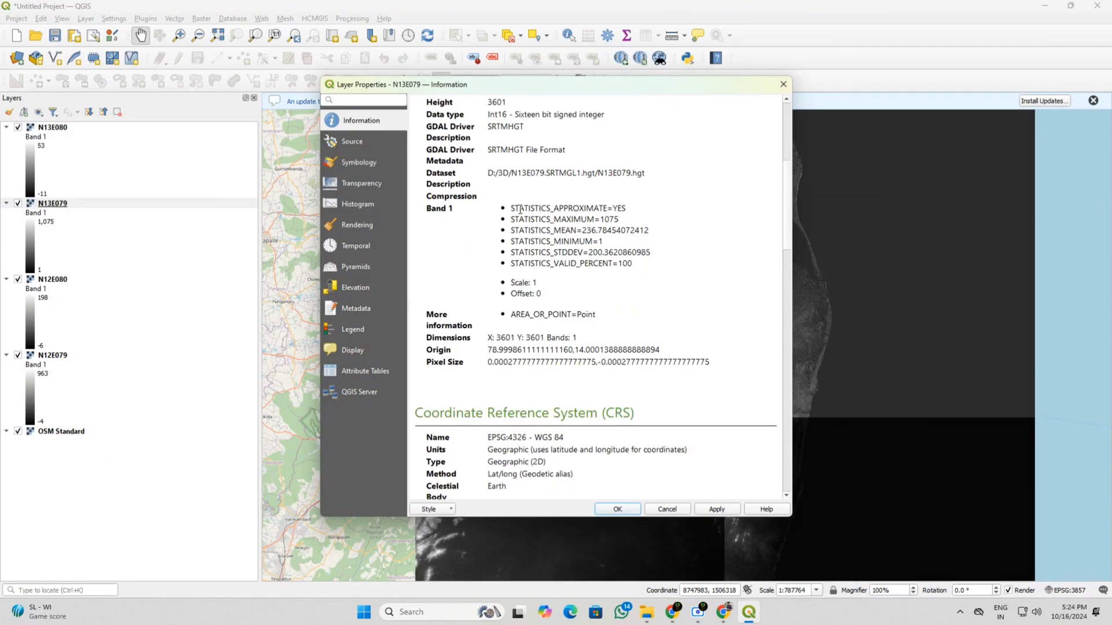
{"action": "scroll", "coordinate": [519, 209], "scroll_direction": "down", "scroll_amount": 1}
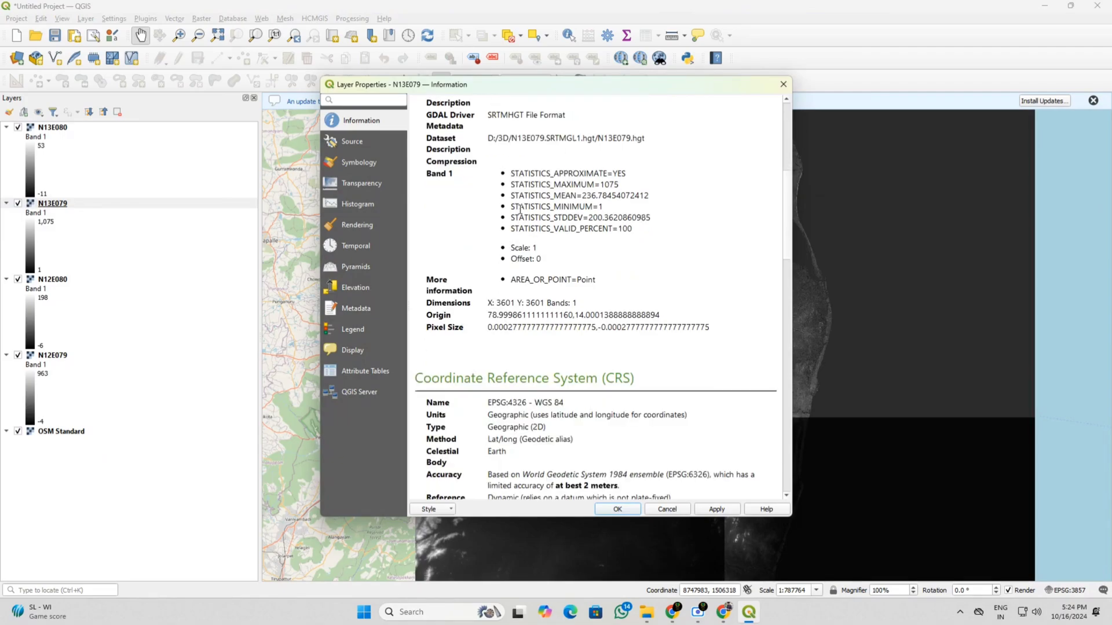
{"action": "scroll", "coordinate": [519, 202], "scroll_direction": "down", "scroll_amount": 20}
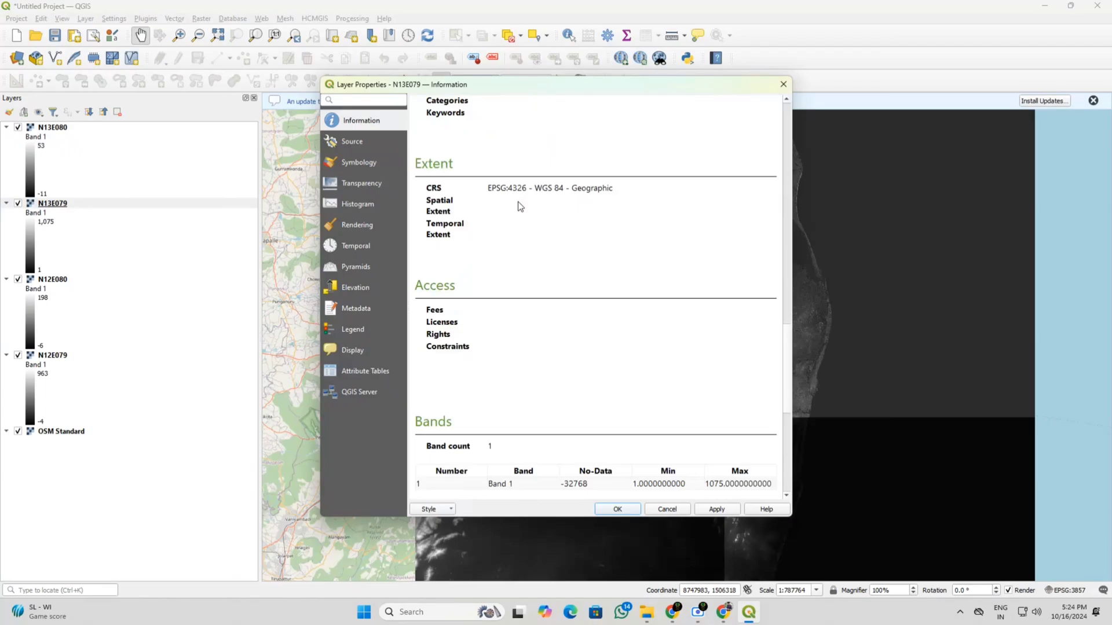
{"action": "scroll", "coordinate": [517, 202], "scroll_direction": "up", "scroll_amount": 15}
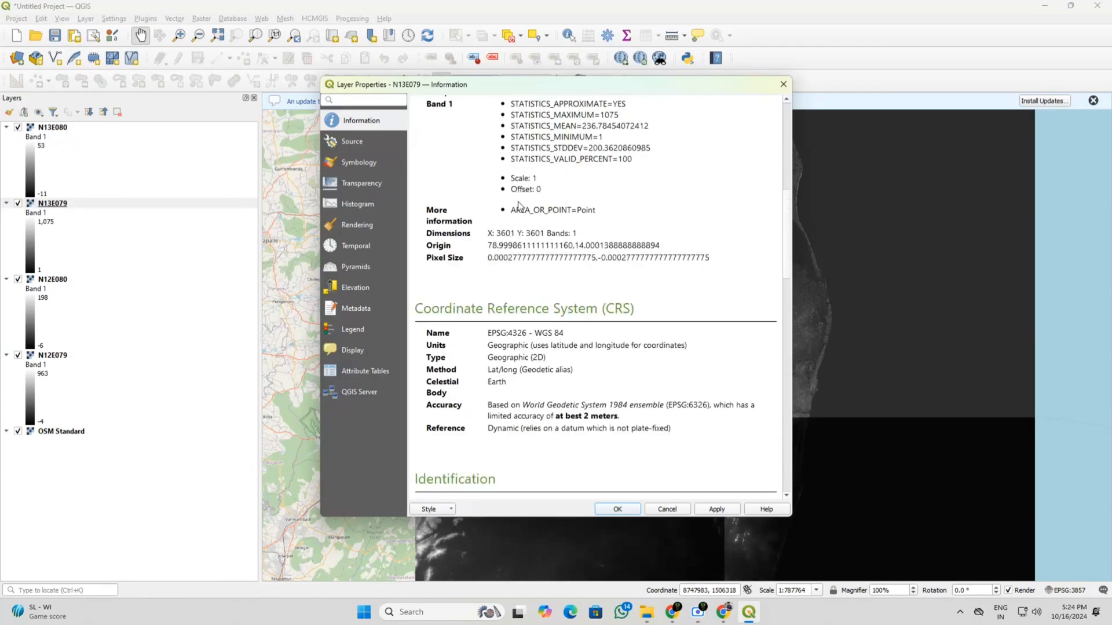
{"action": "scroll", "coordinate": [519, 206], "scroll_direction": "up", "scroll_amount": 3}
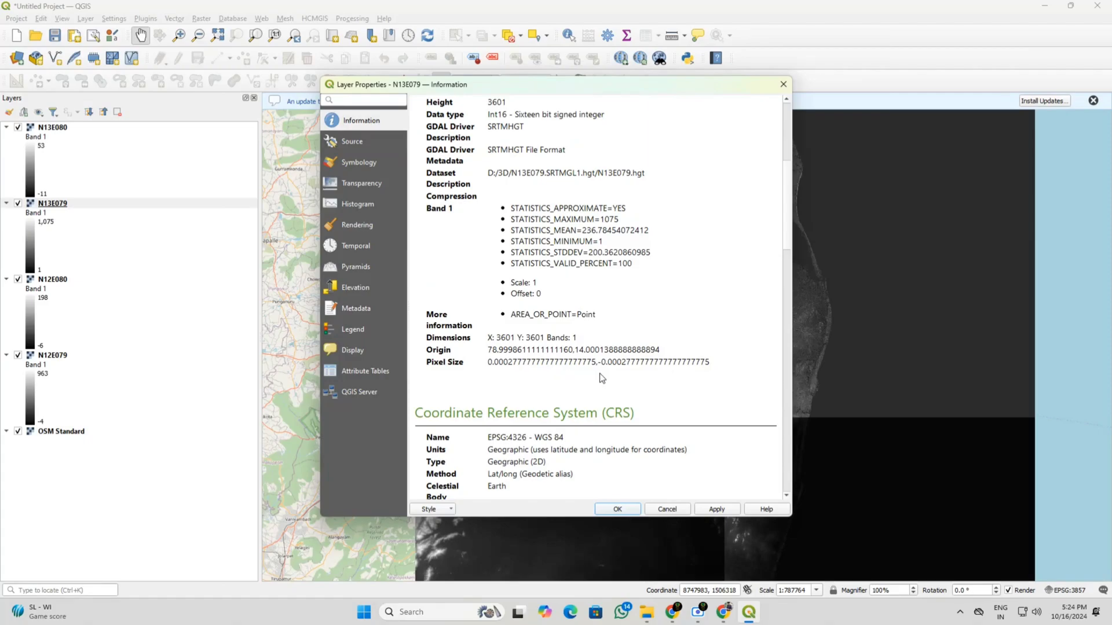
{"action": "scroll", "coordinate": [535, 366], "scroll_direction": "up", "scroll_amount": 3}
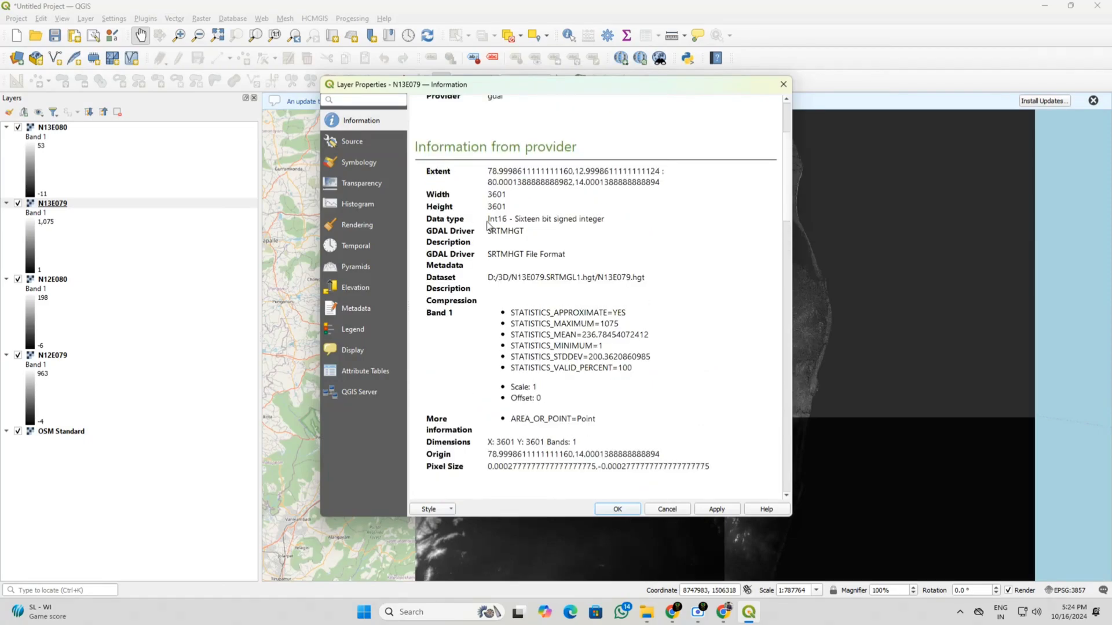
{"action": "scroll", "coordinate": [604, 242], "scroll_direction": "up", "scroll_amount": 3}
{"action": "left_click", "coordinate": [783, 84]}
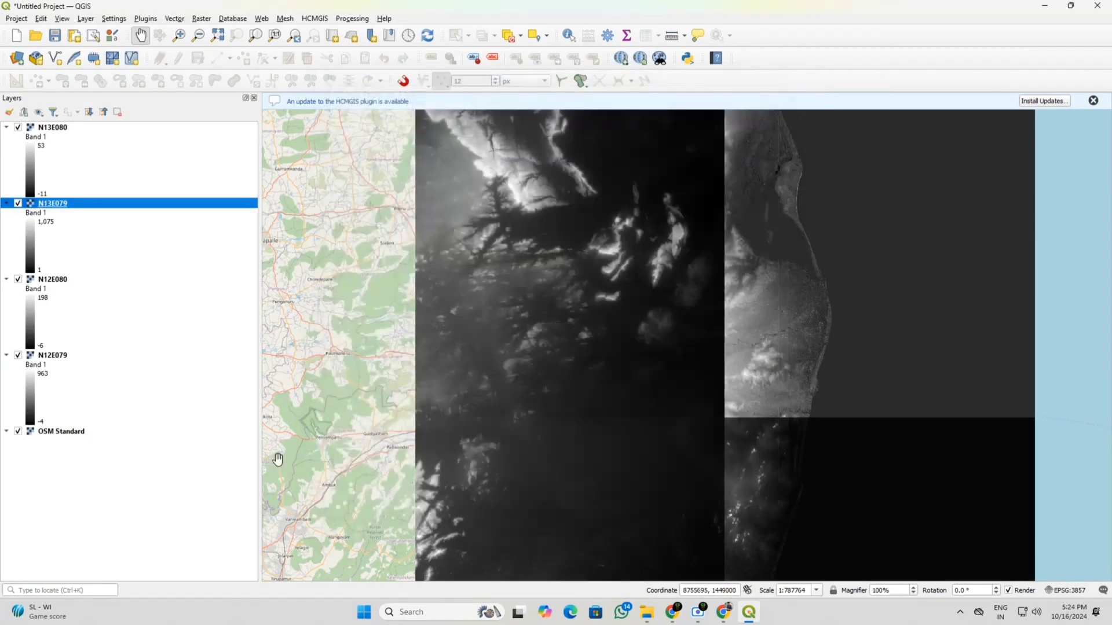
Step: Start the raster Merge tool with N12E079, N12E080, N13E079 and N13E080 as input layers, leaving out OSM Standard
{"action": "left_click", "coordinate": [201, 18]}
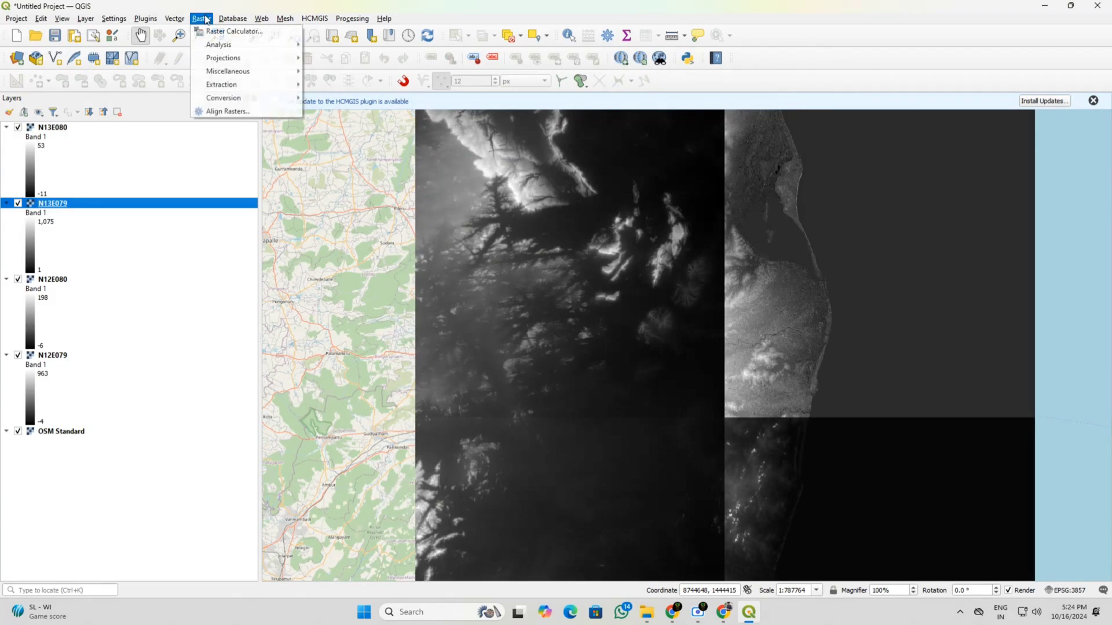
{"action": "mouse_move", "coordinate": [232, 18]}
{"action": "mouse_move", "coordinate": [244, 71]}
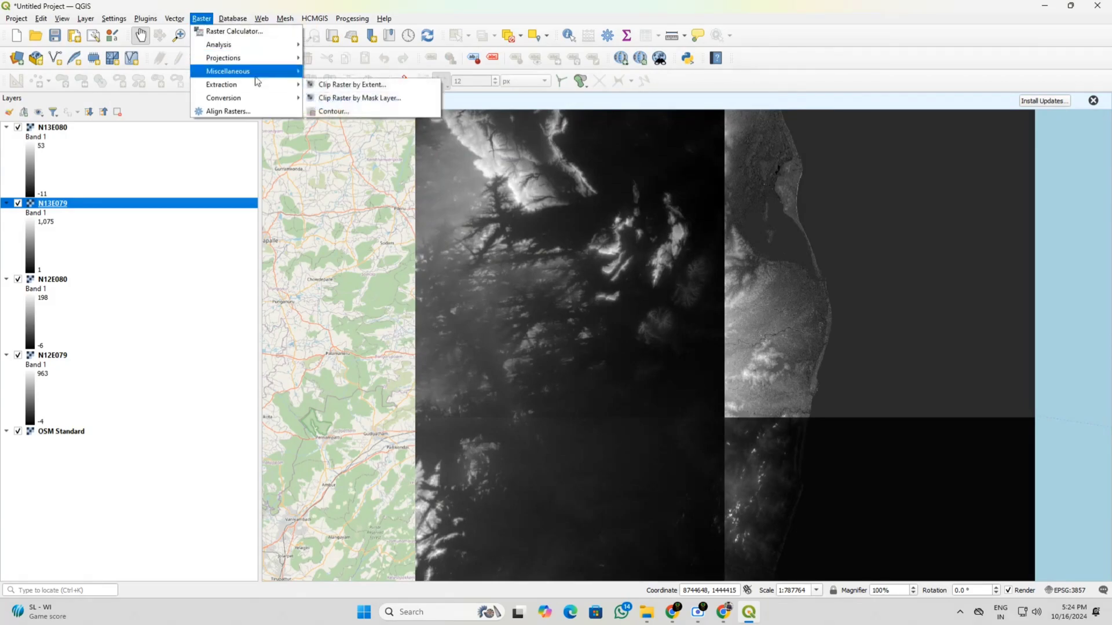
{"action": "left_click", "coordinate": [330, 98]}
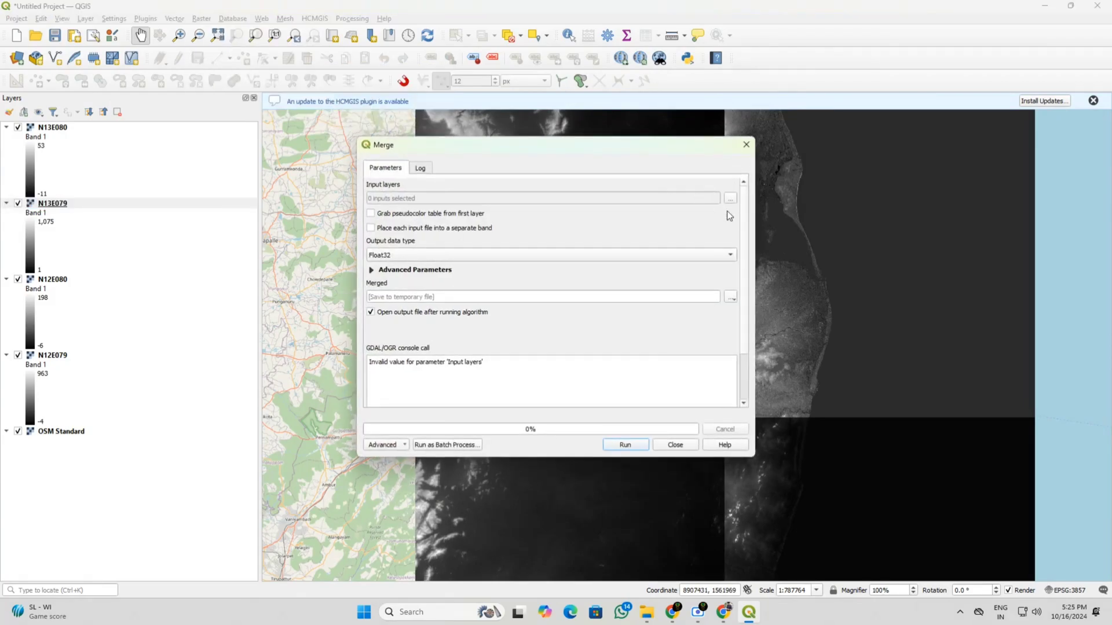
{"action": "left_click", "coordinate": [731, 200]}
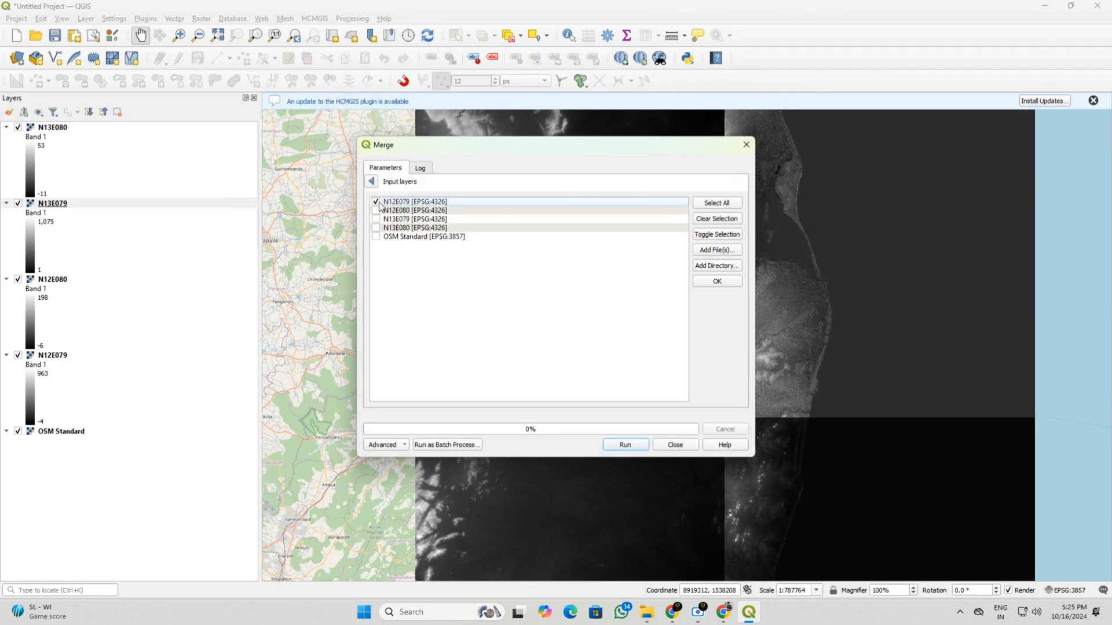
{"action": "left_click", "coordinate": [729, 284]}
Step: Set the merge output data type to Int16 and run the merge to a temporary file
{"action": "left_click", "coordinate": [470, 256]}
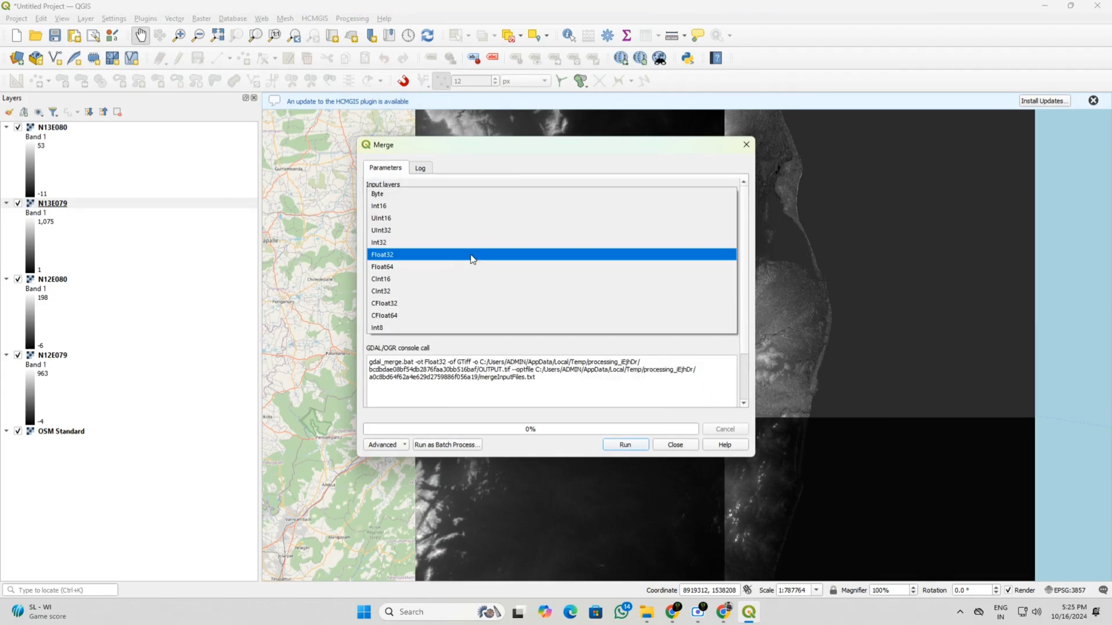
{"action": "left_click", "coordinate": [387, 206]}
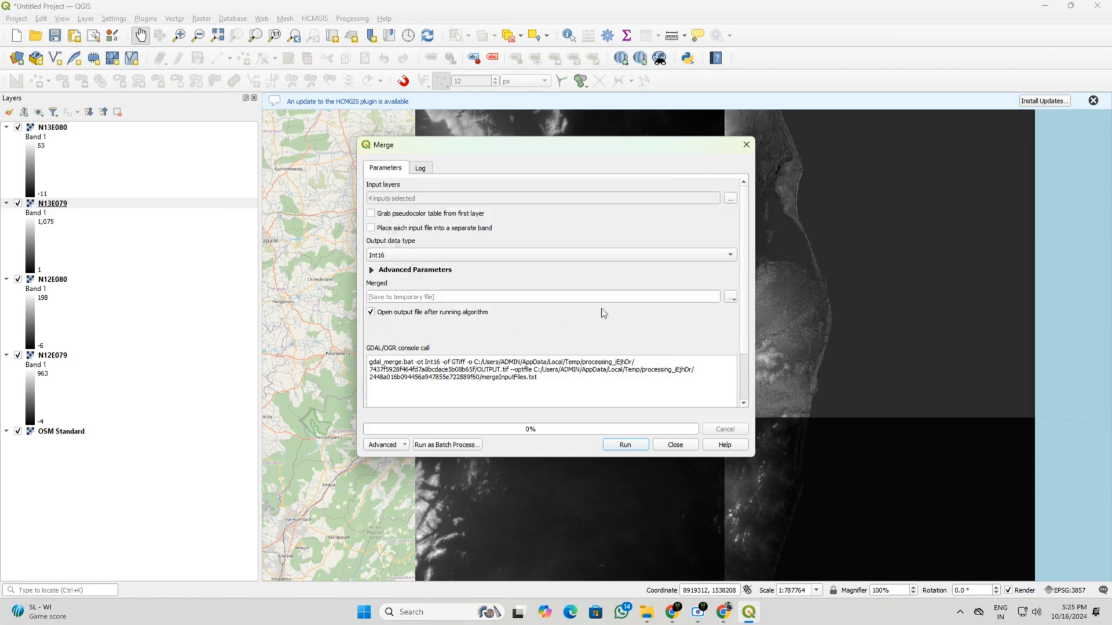
{"action": "left_click", "coordinate": [624, 445]}
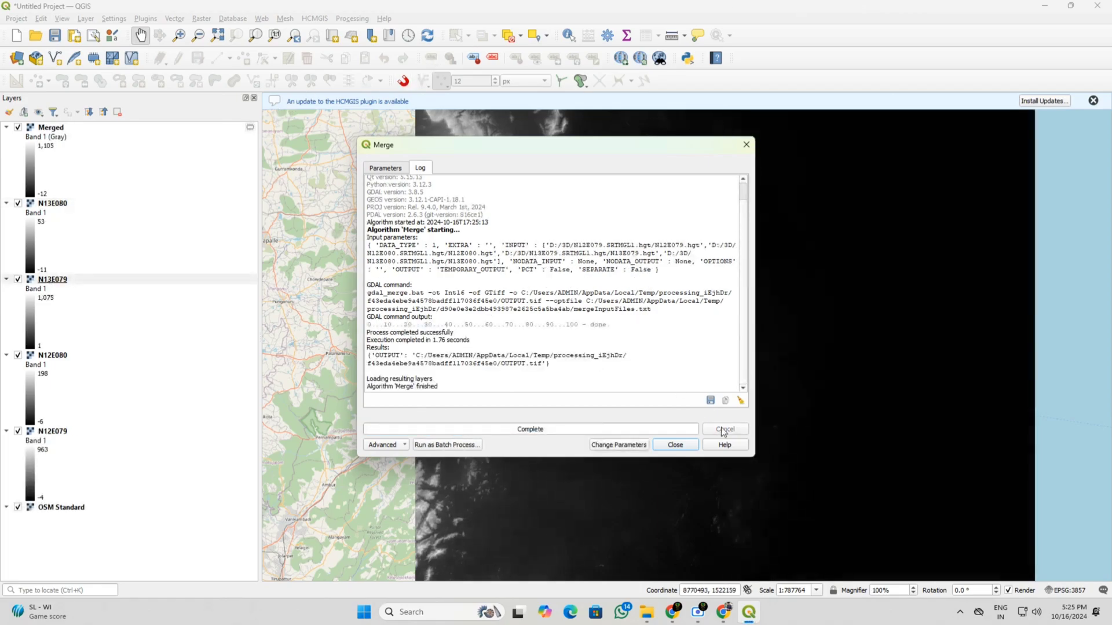
{"action": "left_click", "coordinate": [694, 444]}
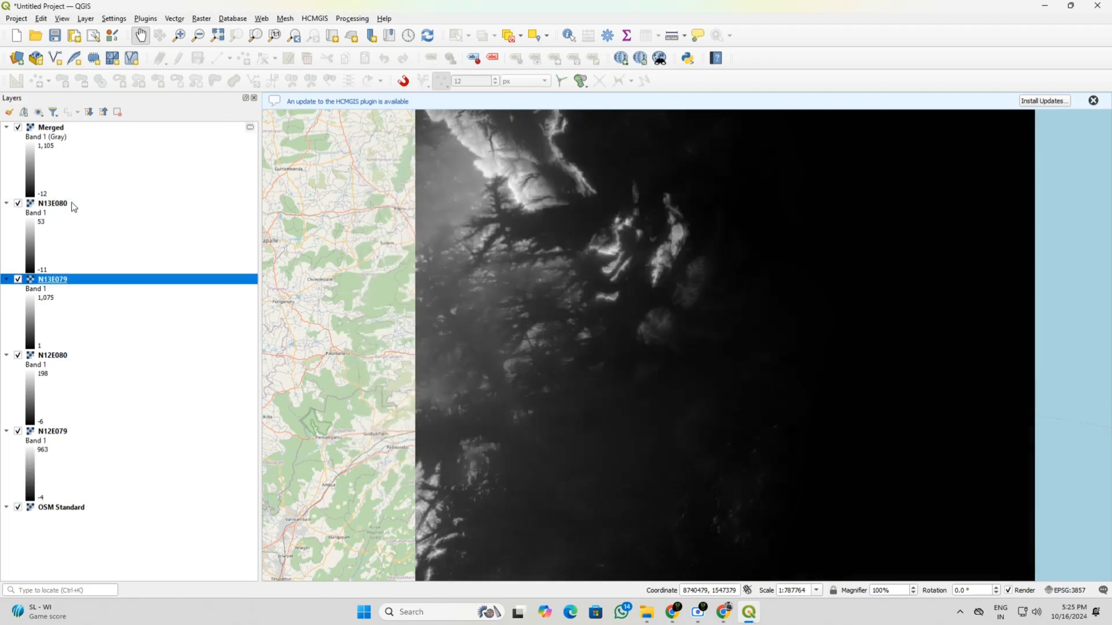
Step: Hide the N13E080, N13E079, N12E080 and N12E079 tiles, leaving the Merged raster over the OSM Standard basemap
{"action": "left_click", "coordinate": [74, 207]}
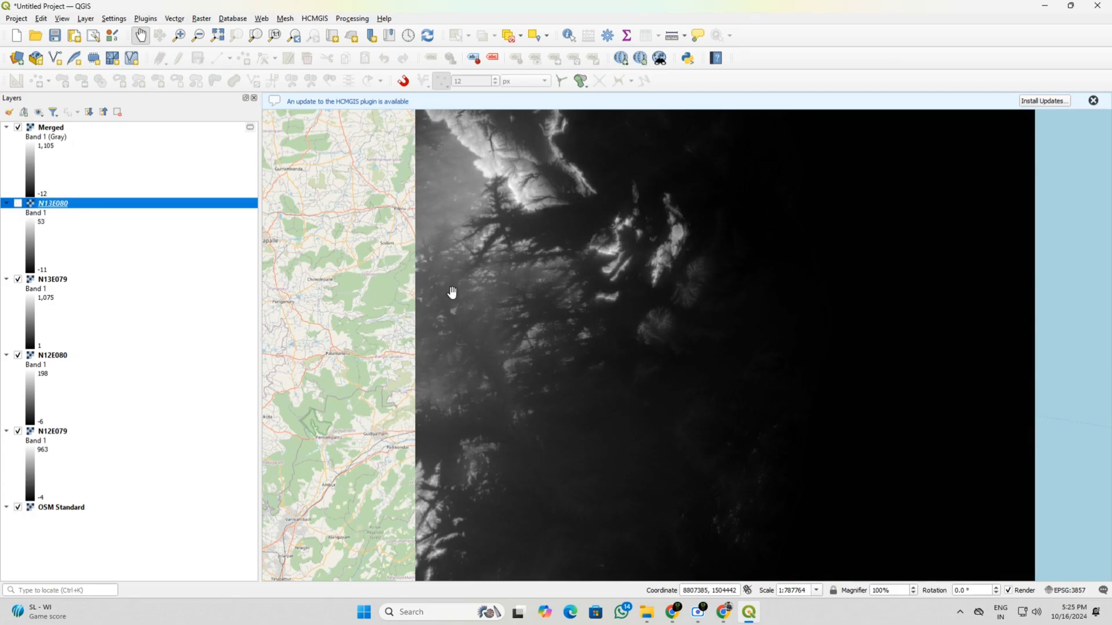
{"action": "scroll", "coordinate": [446, 295], "scroll_direction": "down", "scroll_amount": 3}
{"action": "left_click", "coordinate": [18, 280]}
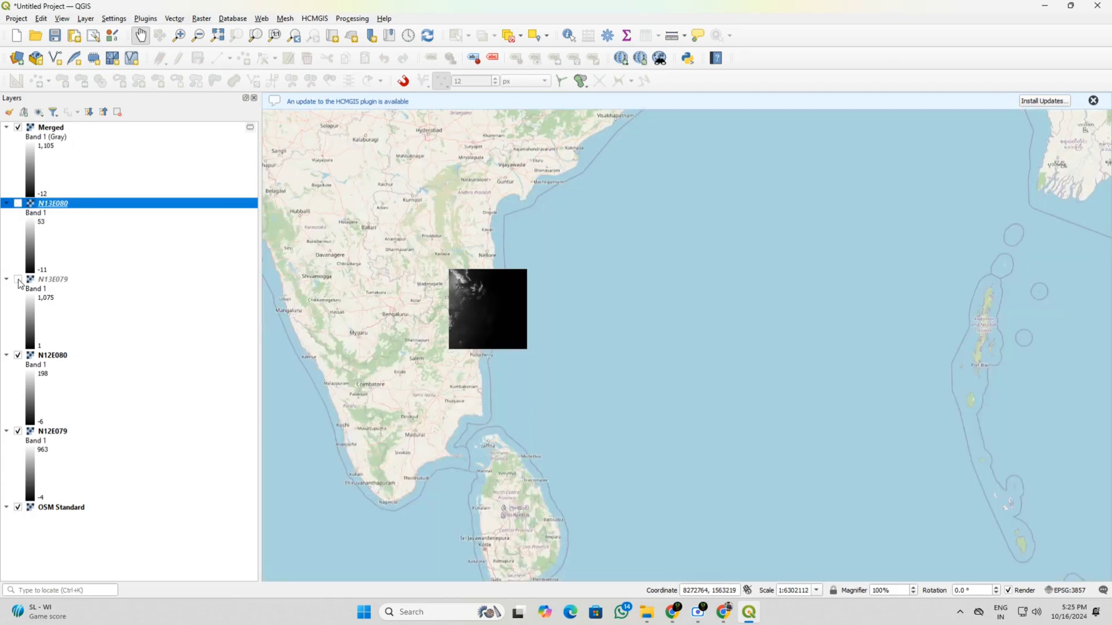
{"action": "left_click", "coordinate": [18, 356]}
{"action": "left_click", "coordinate": [18, 432]}
Step: Toggle the Merged raster and the N13E080 tile off and on to compare their coverage, leaving only Merged shown
{"action": "left_click", "coordinate": [18, 127]}
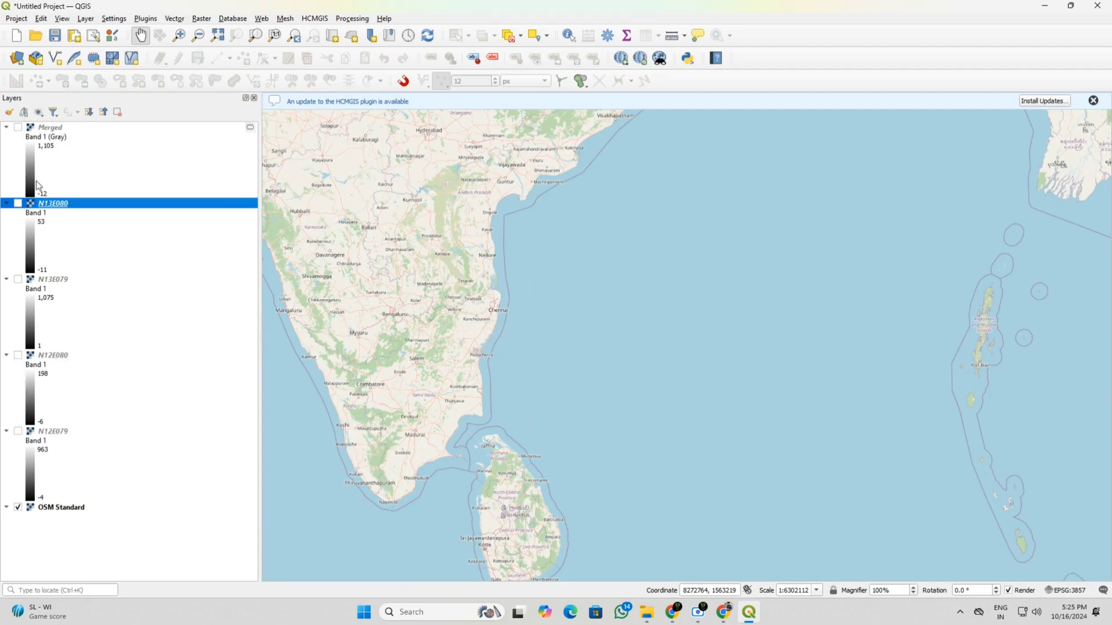
{"action": "left_click", "coordinate": [19, 204]}
{"action": "left_click", "coordinate": [19, 204]}
{"action": "left_click", "coordinate": [18, 204]}
{"action": "left_click", "coordinate": [18, 127]}
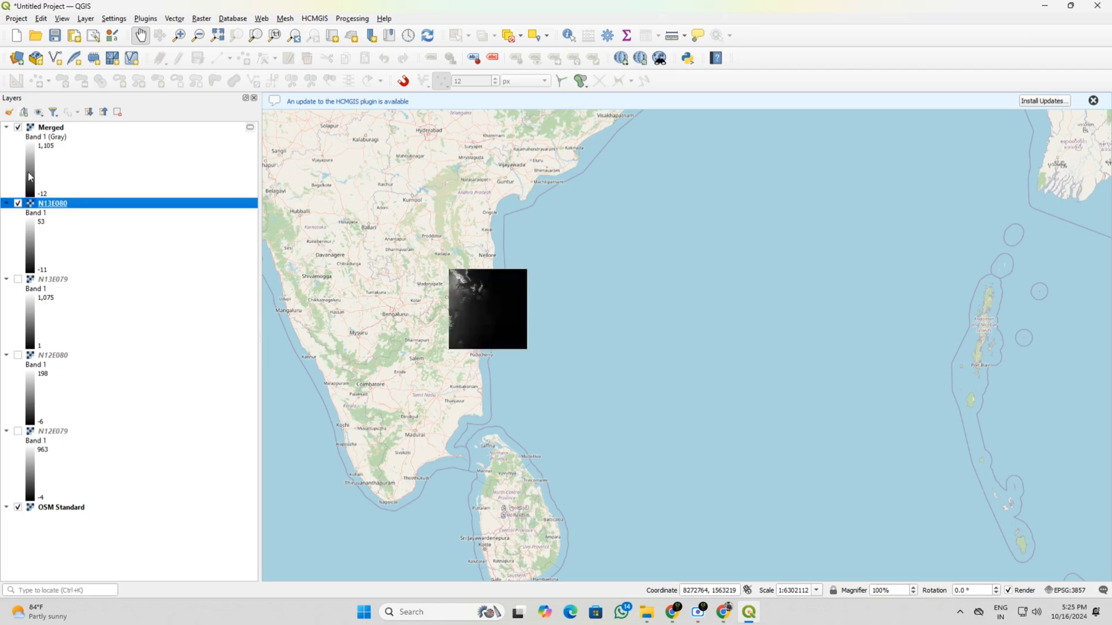
{"action": "left_click", "coordinate": [18, 203]}
Step: Remove the four source tiles N13E080, N13E079, N12E080 and N12E079 from the project
{"action": "left_click", "coordinate": [73, 431], "text": "shift"}
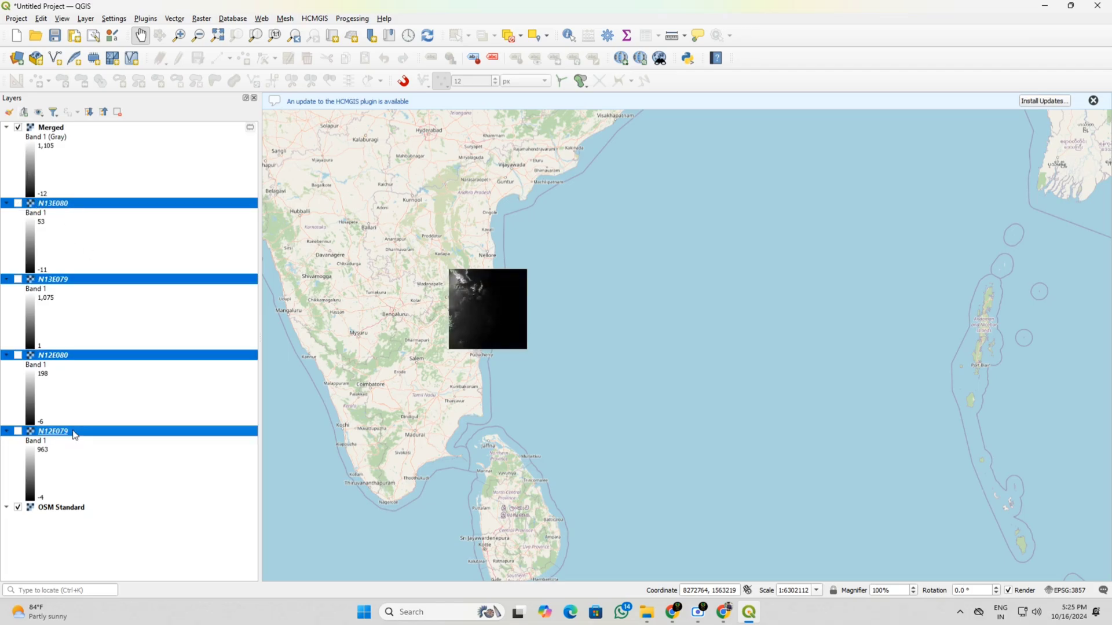
{"action": "right_click", "coordinate": [72, 431]}
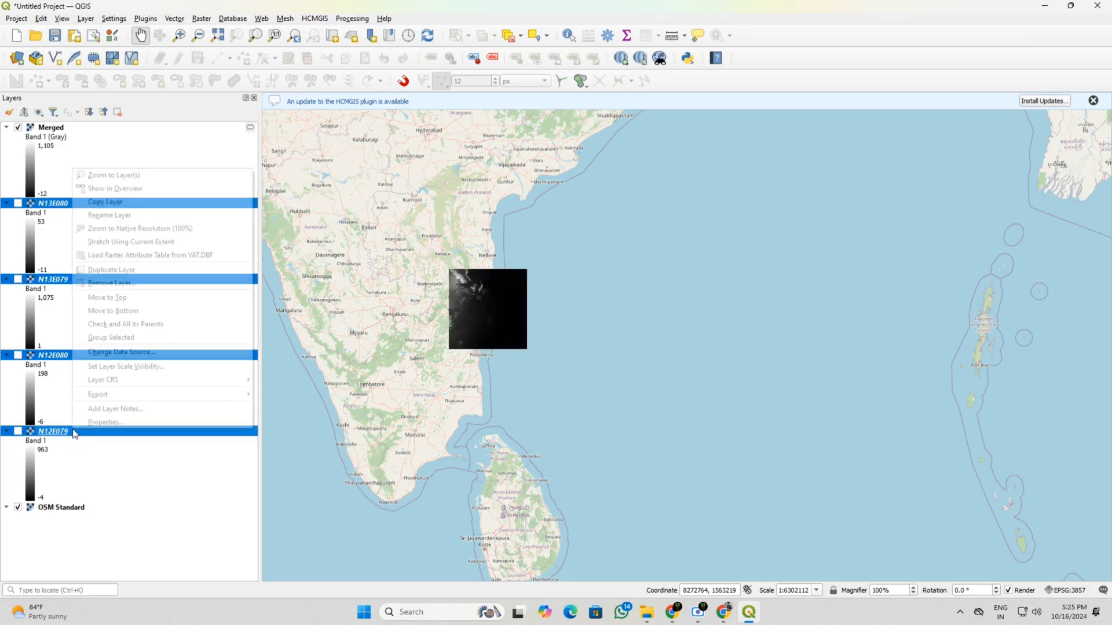
{"action": "left_click", "coordinate": [126, 283]}
{"action": "left_click", "coordinate": [538, 316]}
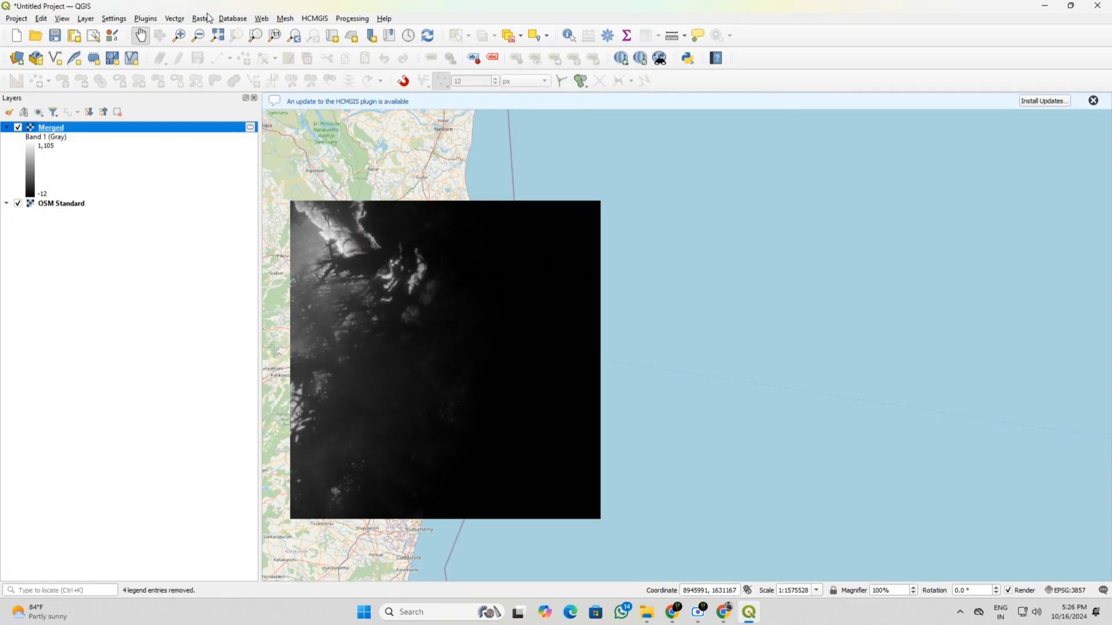
Step: Start the Warp (Reproject) tool on the Merged raster with EPSG:32644 - WGS 84 / UTM zone 44N as target CRS
{"action": "left_click", "coordinate": [208, 18]}
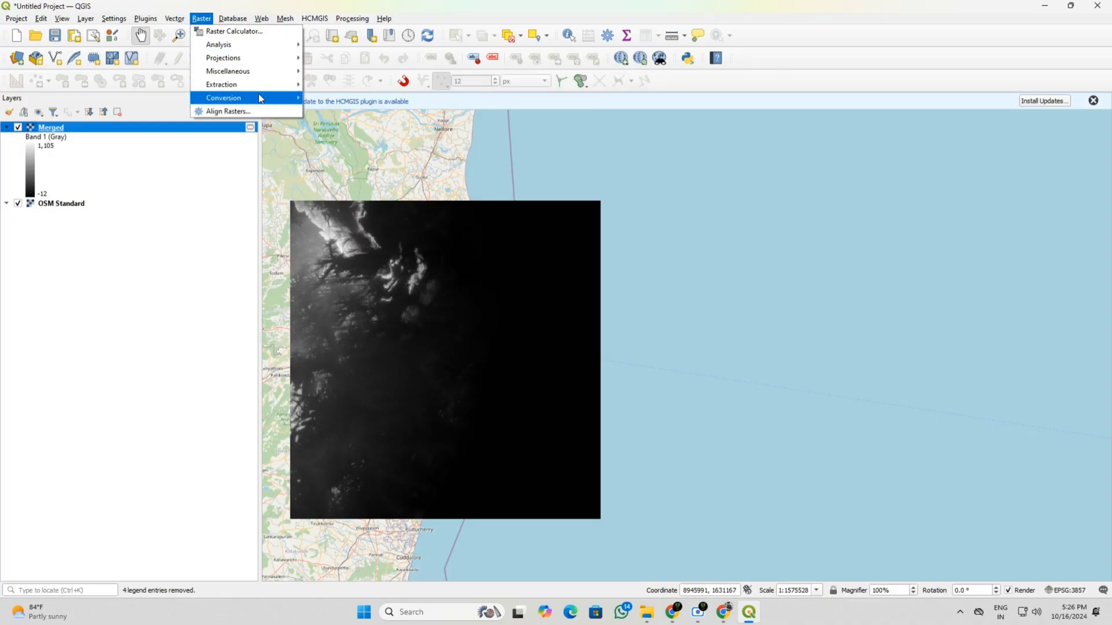
{"action": "mouse_move", "coordinate": [260, 99]}
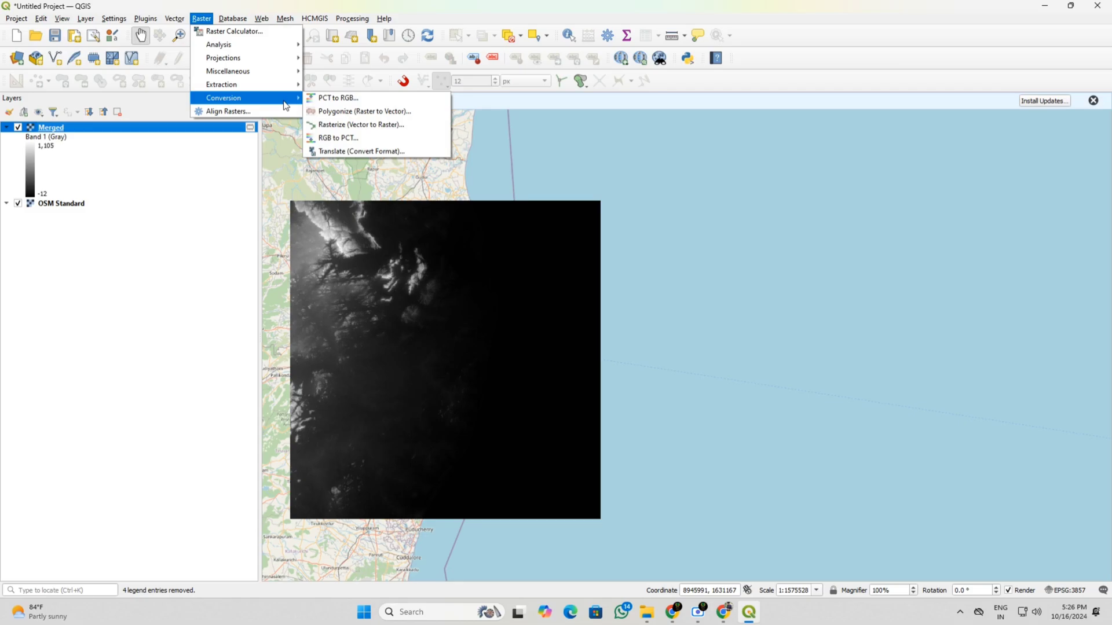
{"action": "mouse_move", "coordinate": [279, 61]}
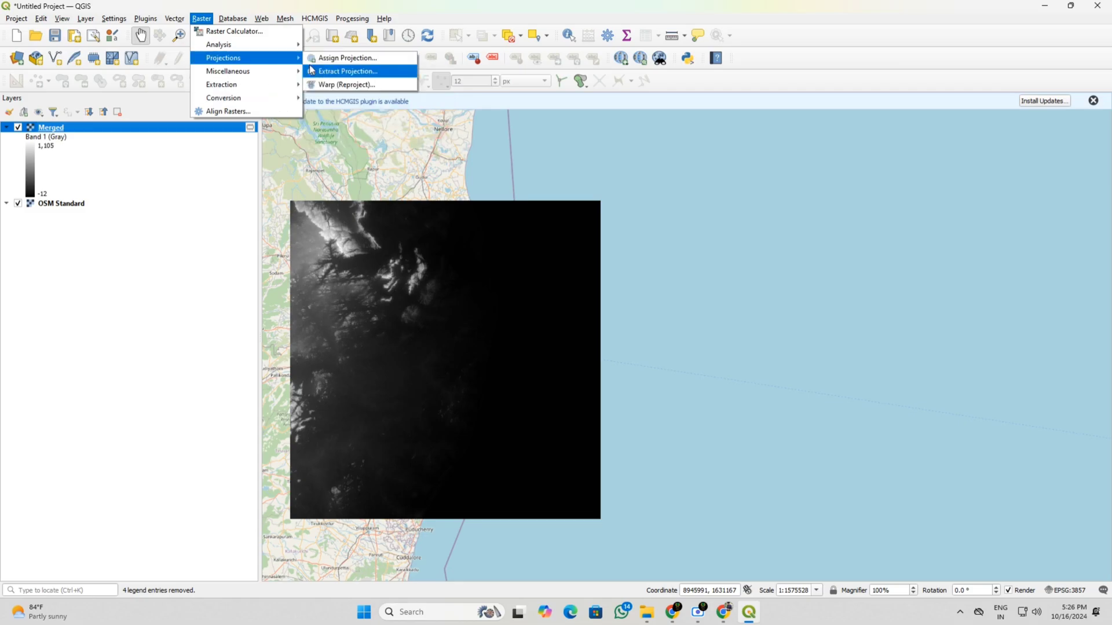
{"action": "left_click", "coordinate": [326, 83]}
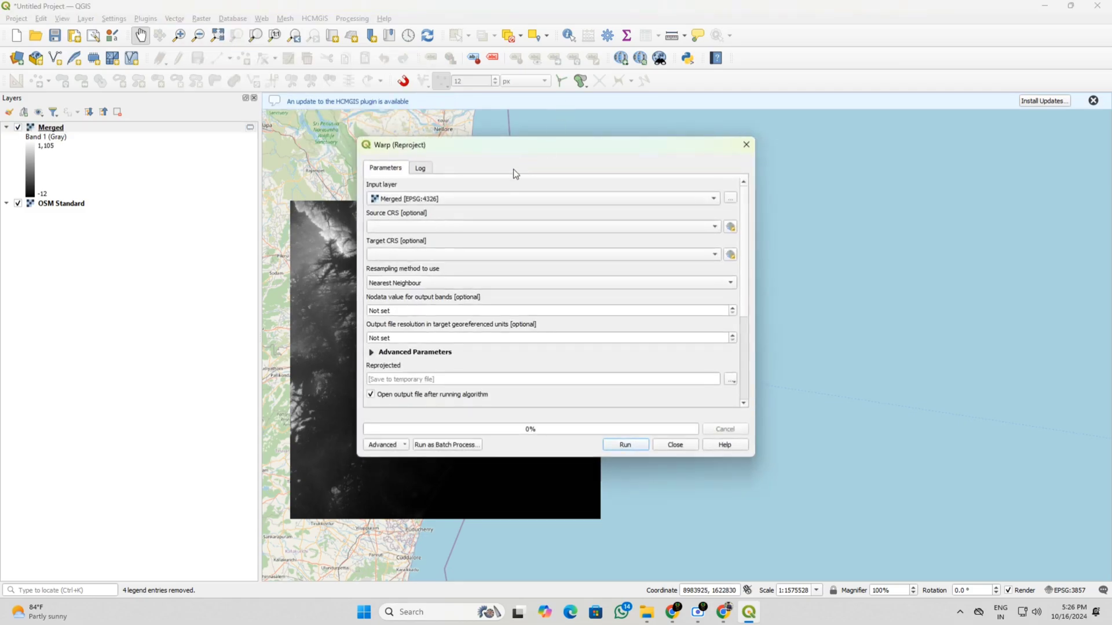
{"action": "left_click", "coordinate": [500, 200]}
{"action": "left_click", "coordinate": [489, 199]}
{"action": "left_click", "coordinate": [522, 226]}
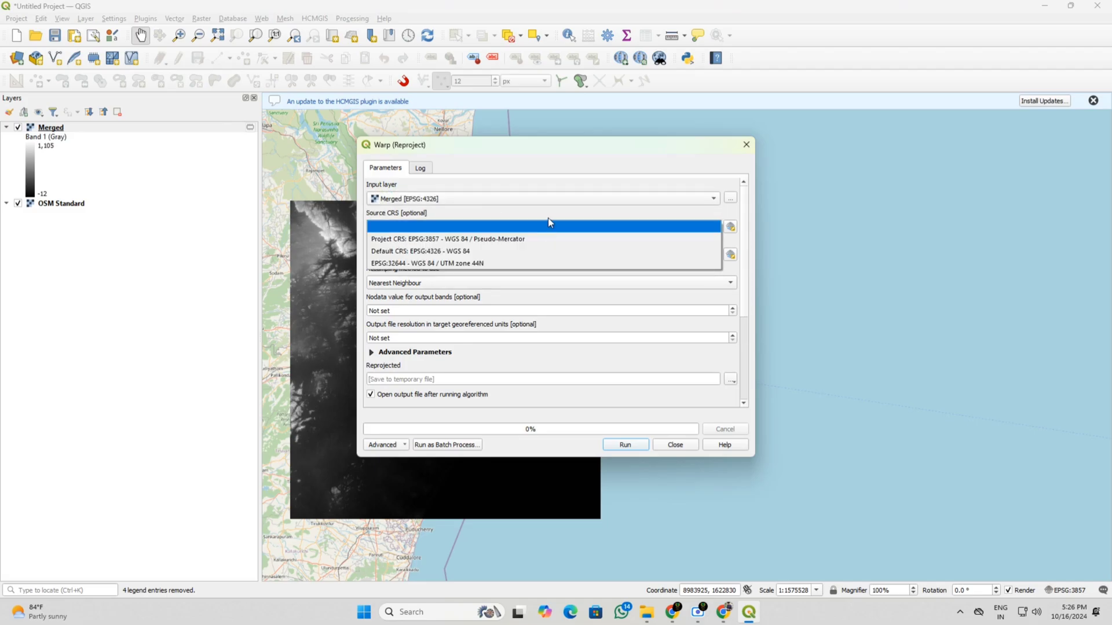
{"action": "left_click", "coordinate": [547, 223]}
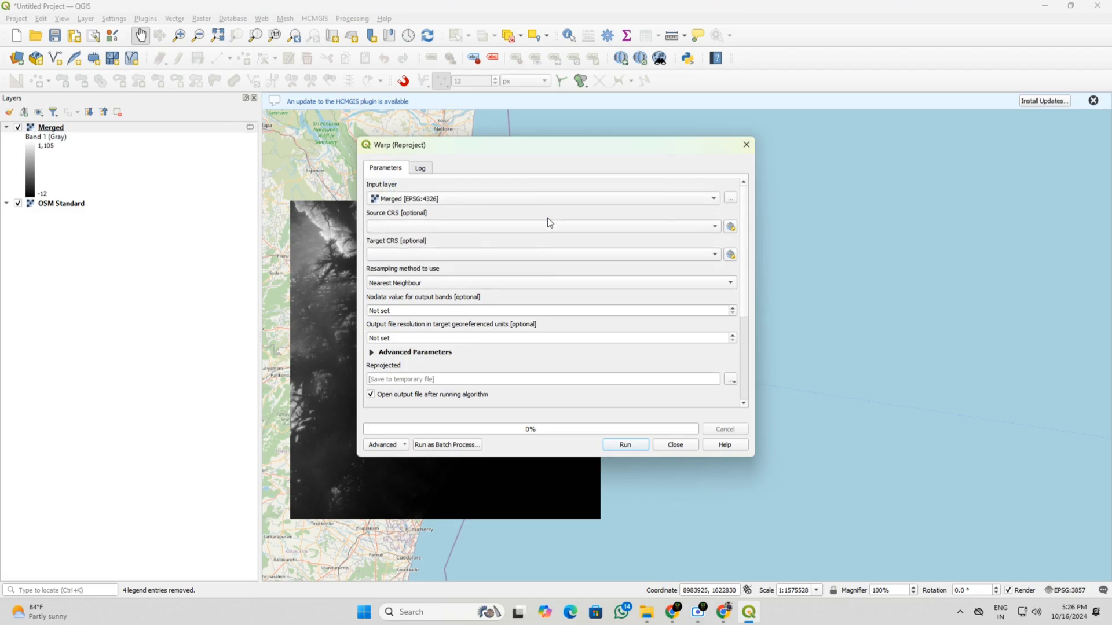
{"action": "left_click", "coordinate": [536, 255]}
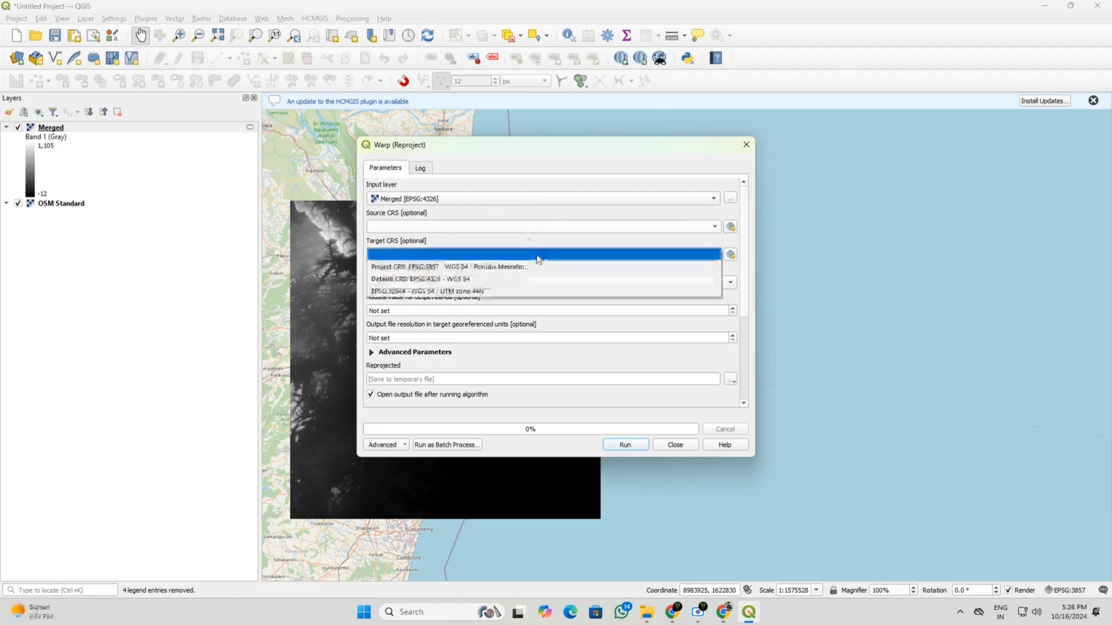
{"action": "left_click", "coordinate": [495, 290]}
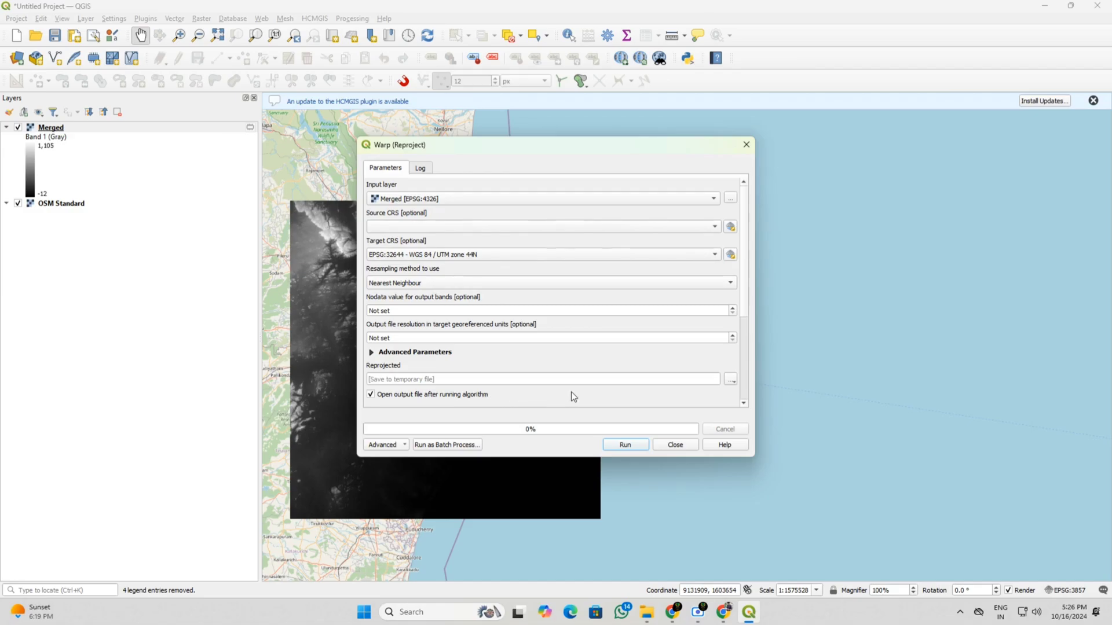
Step: Set the reprojected output to the TIF file REPROJECTEDDEM_ in the 3D folder on drive D and run the reprojection
{"action": "left_click", "coordinate": [731, 381]}
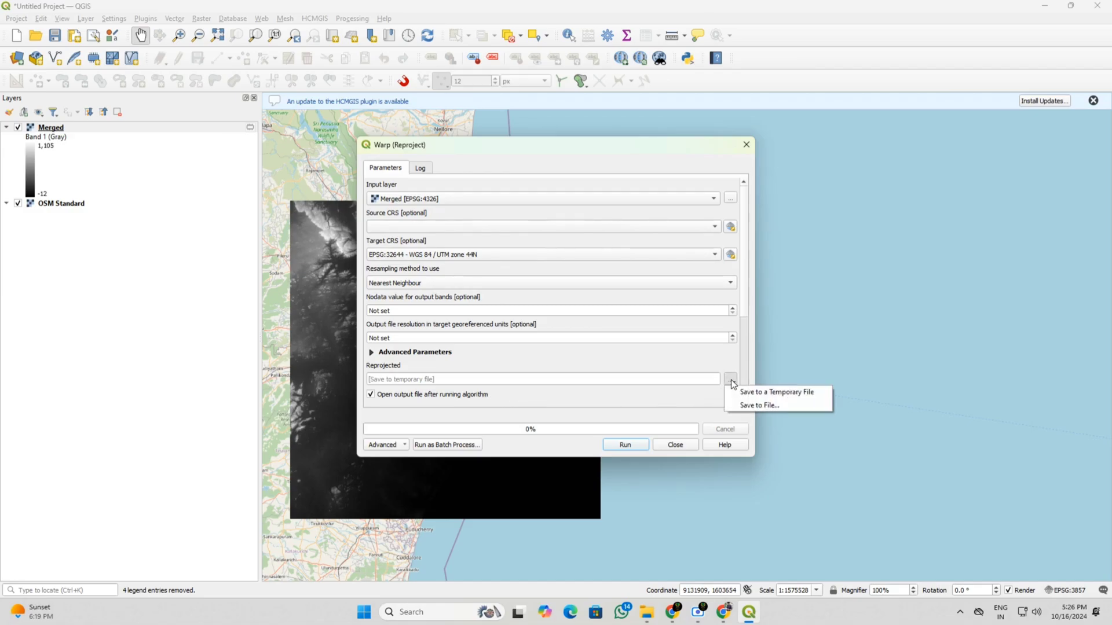
{"action": "left_click", "coordinate": [769, 405]}
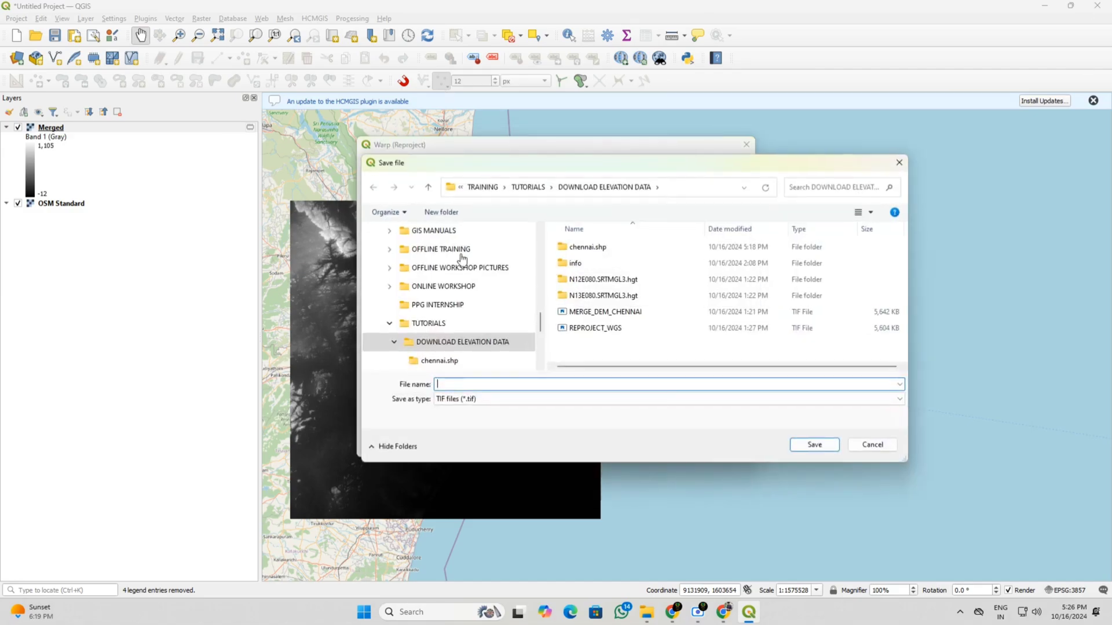
{"action": "scroll", "coordinate": [449, 351], "scroll_direction": "up", "scroll_amount": 15}
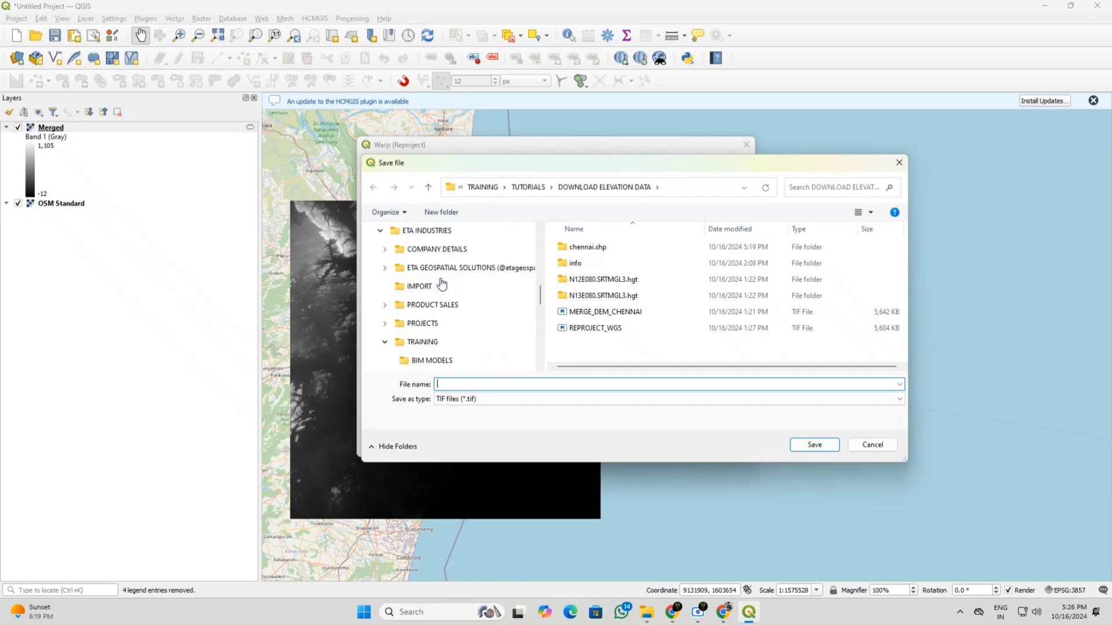
{"action": "left_click", "coordinate": [404, 267]}
{"action": "double_click", "coordinate": [747, 255]}
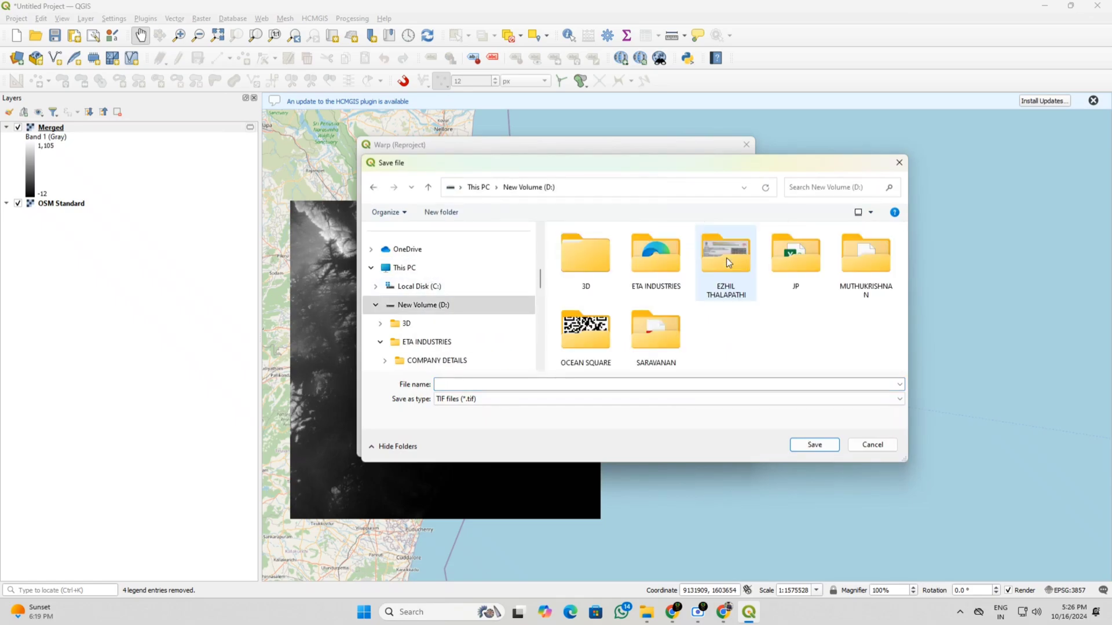
{"action": "double_click", "coordinate": [595, 263]}
{"action": "left_click", "coordinate": [451, 387]}
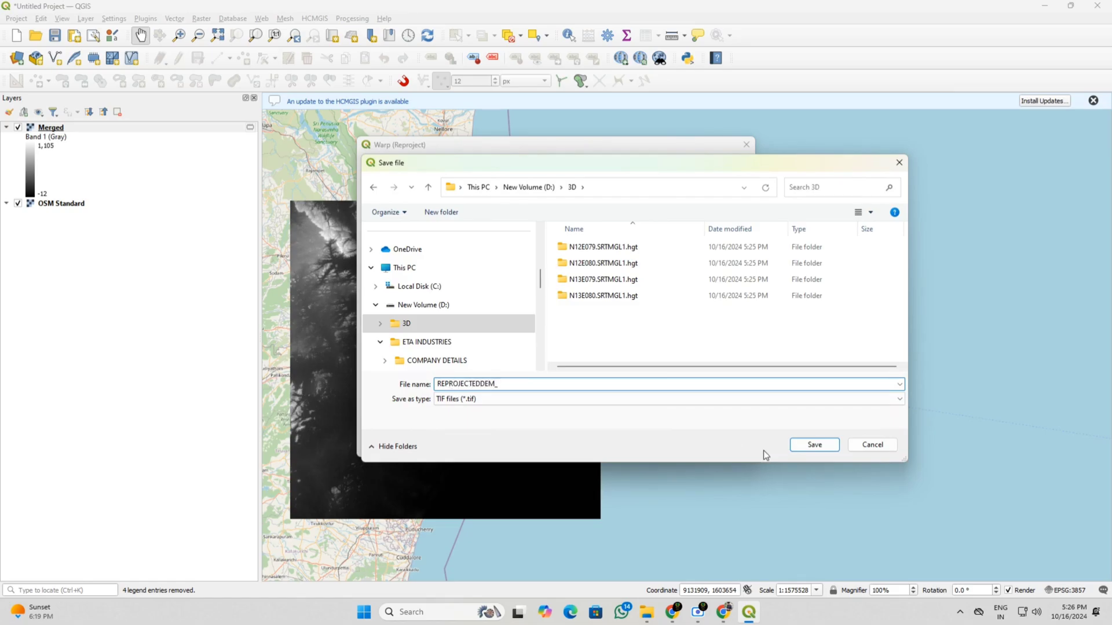
{"action": "left_click", "coordinate": [812, 445]}
{"action": "left_click", "coordinate": [633, 449]}
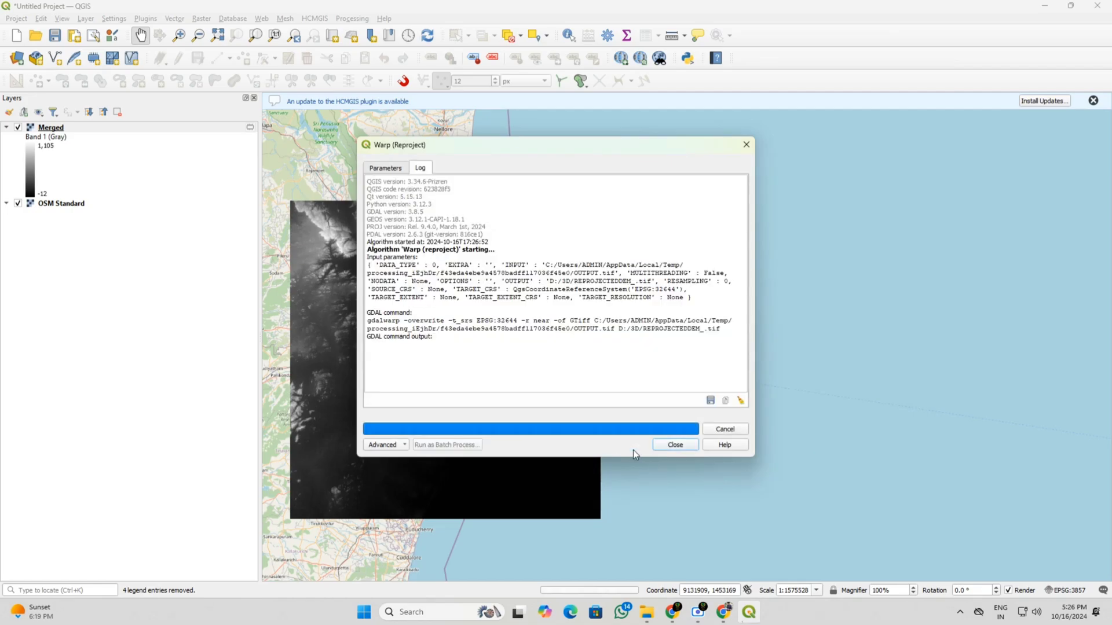
{"action": "left_click", "coordinate": [678, 445]}
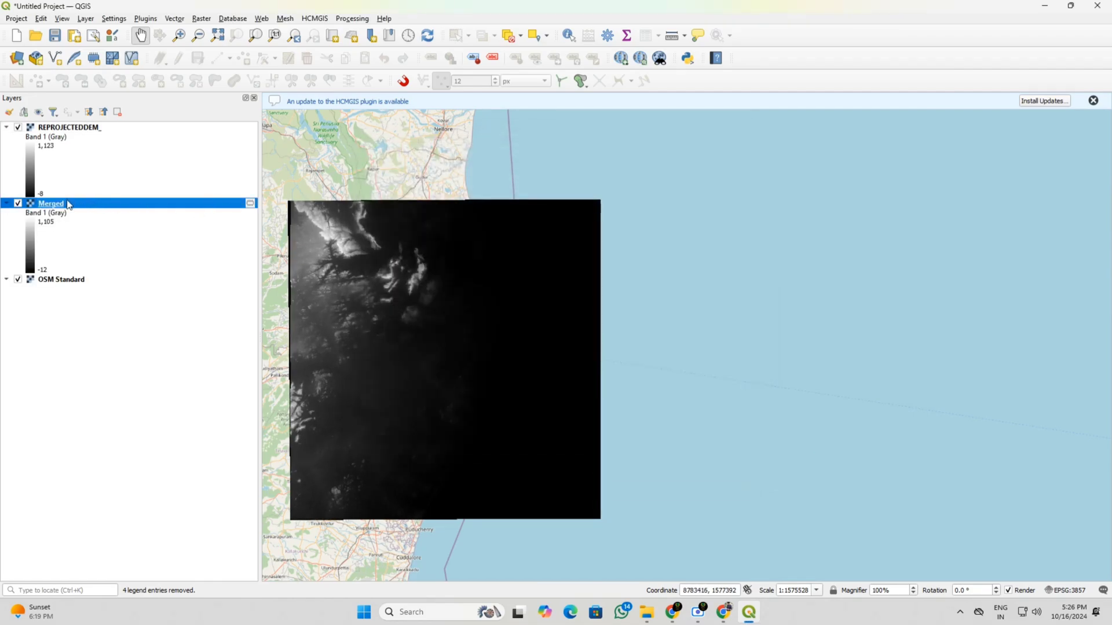
Step: Compare REPROJECTEDDEM_ with Merged by toggling their visibility, and examine its layer information for data type, band statistics, dimensions and pixel size
{"action": "mouse_move", "coordinate": [68, 204]}
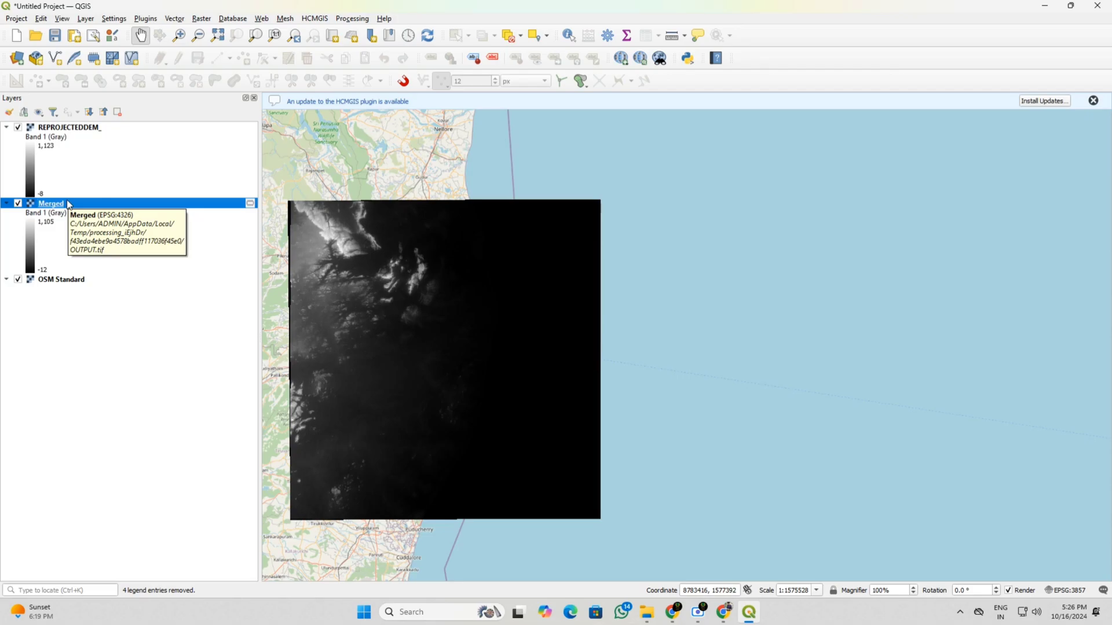
{"action": "left_click", "coordinate": [18, 204]}
{"action": "left_click", "coordinate": [18, 127]}
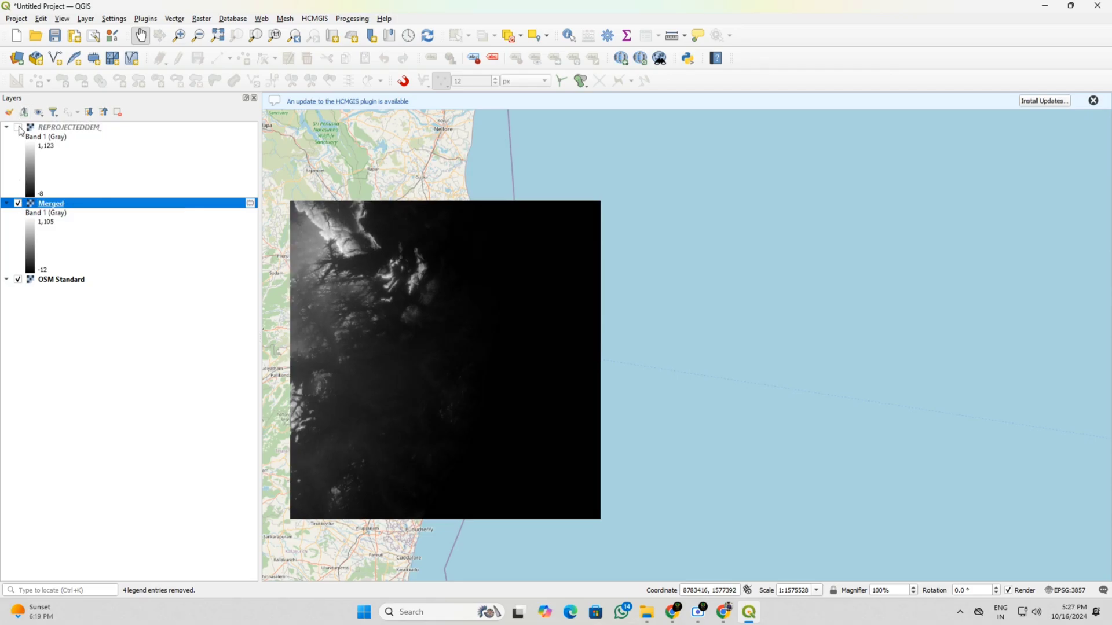
{"action": "left_click", "coordinate": [18, 128]}
{"action": "right_click", "coordinate": [45, 126]}
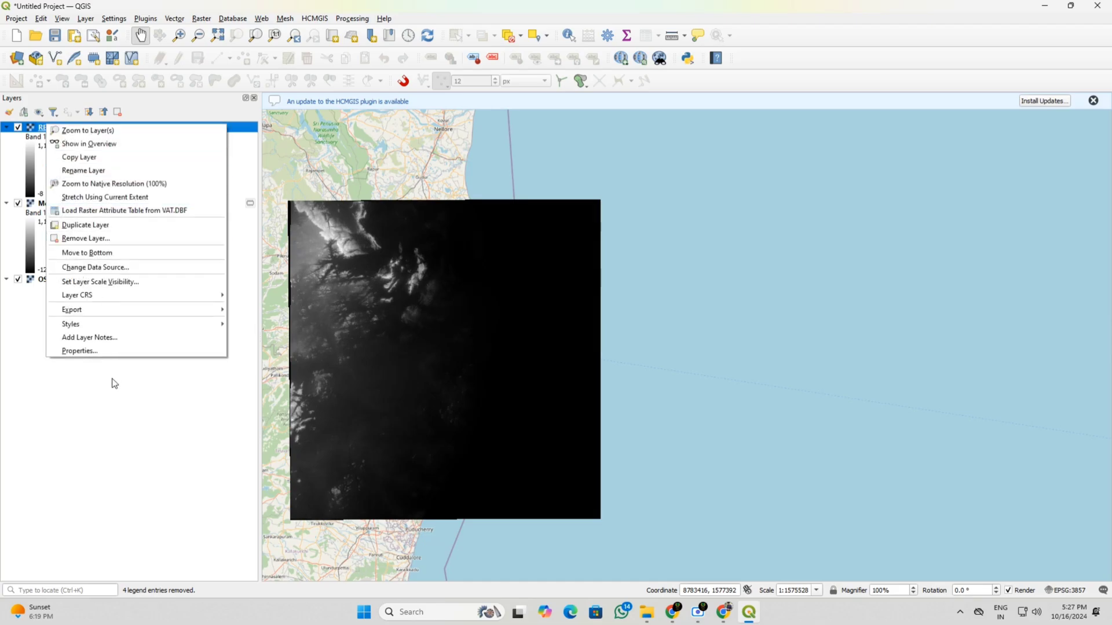
{"action": "left_click", "coordinate": [110, 356]}
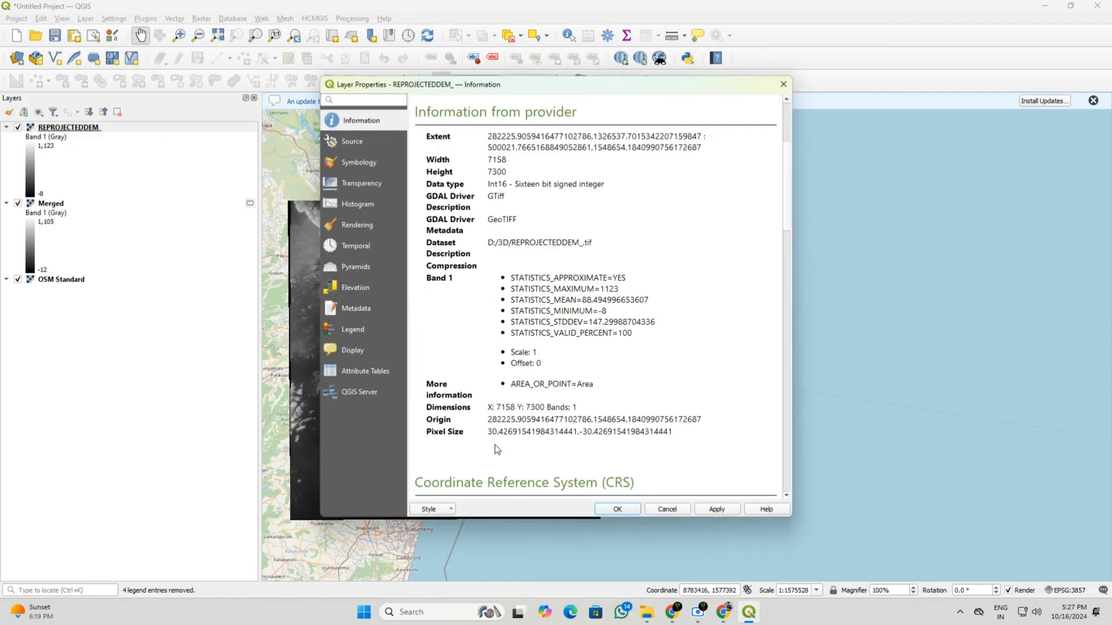
{"action": "left_click", "coordinate": [634, 509]}
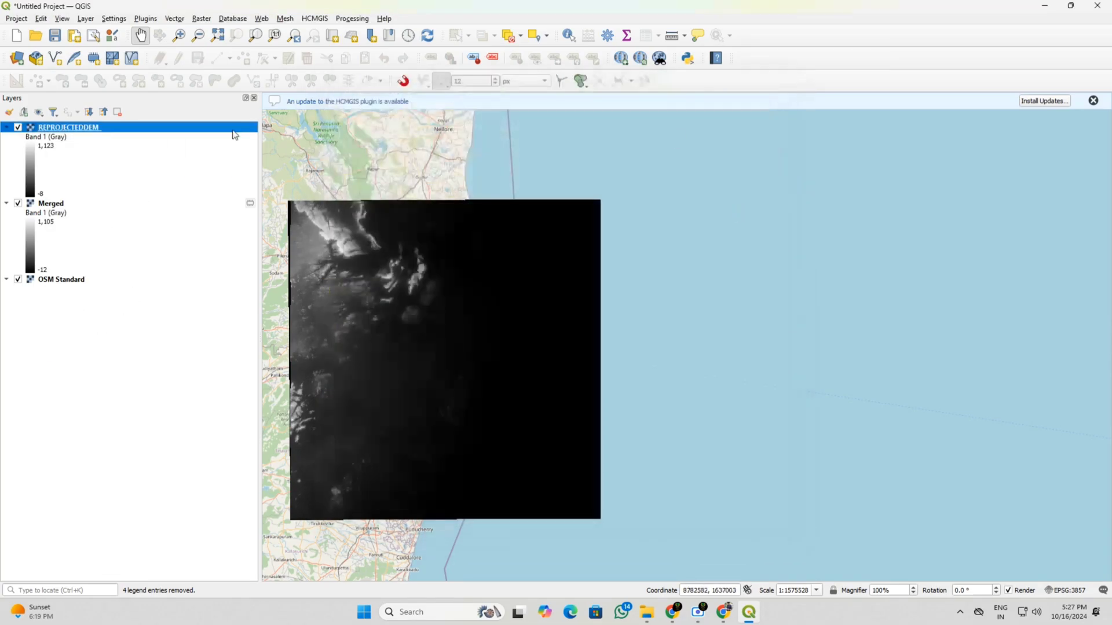
Step: Remove the temporary Merged layer from the project
{"action": "left_click", "coordinate": [51, 205]}
{"action": "right_click", "coordinate": [52, 208]}
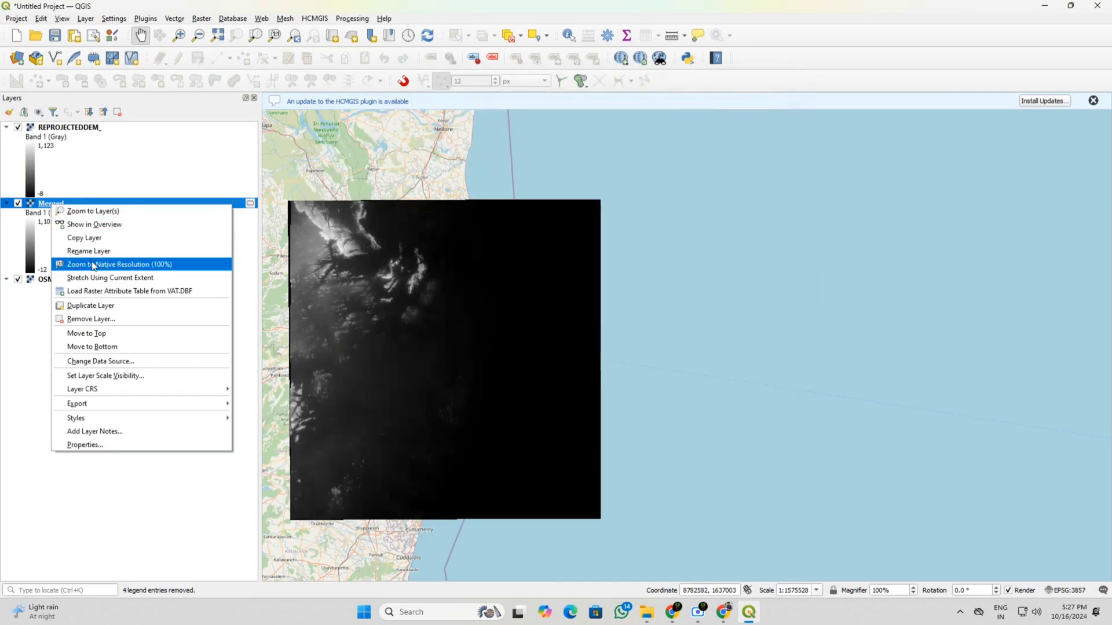
{"action": "left_click", "coordinate": [172, 298]}
{"action": "left_click", "coordinate": [534, 316]}
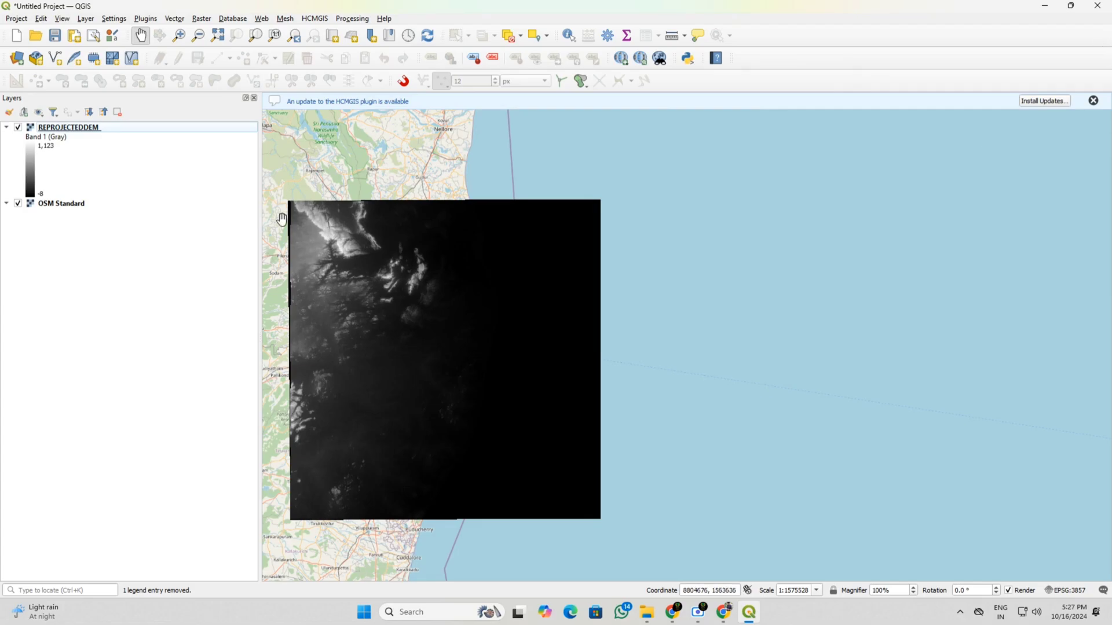
Step: Style REPROJECTEDDEM_ as singleband pseudocolor on Band 1 with the Turbo color ramp and apply it to the map
{"action": "double_click", "coordinate": [33, 164]}
{"action": "left_click", "coordinate": [360, 162]}
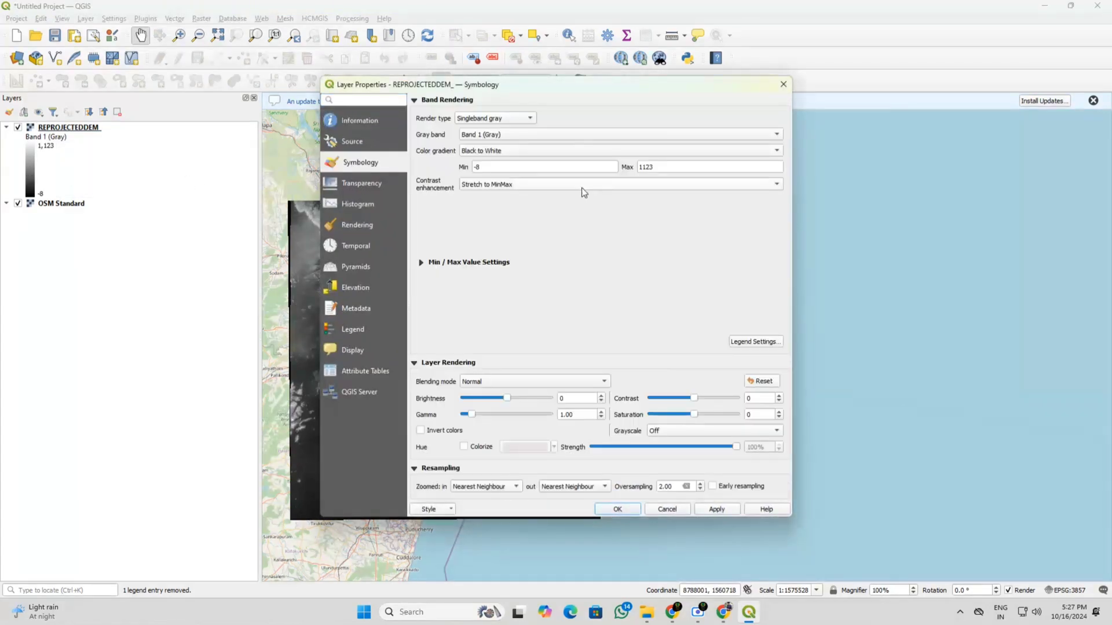
{"action": "left_click", "coordinate": [576, 137]}
{"action": "left_click", "coordinate": [519, 119]}
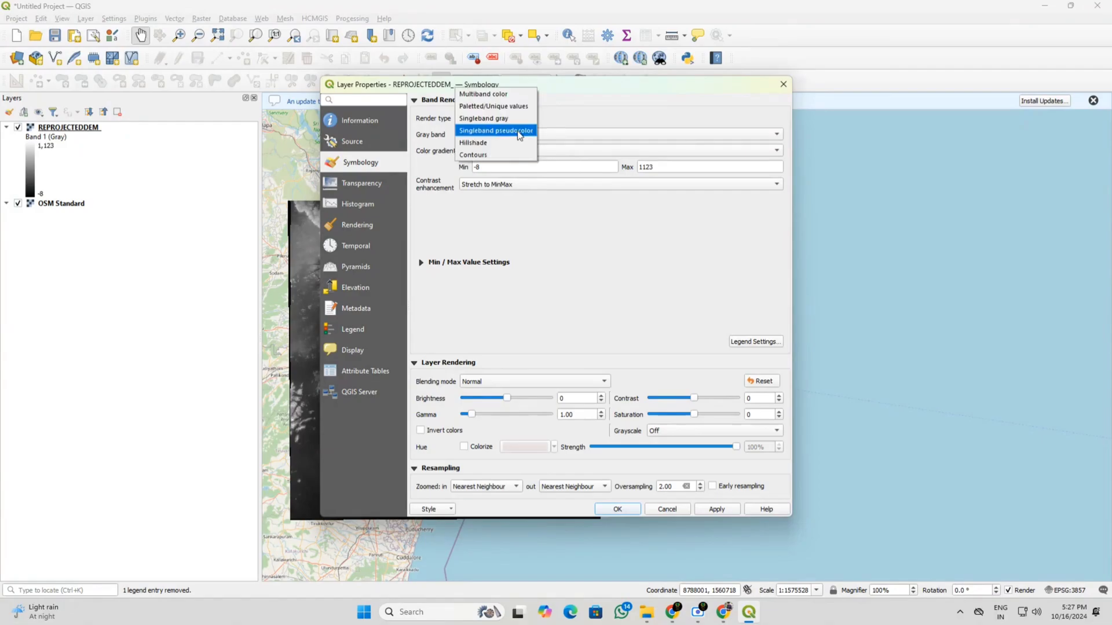
{"action": "left_click", "coordinate": [498, 131]}
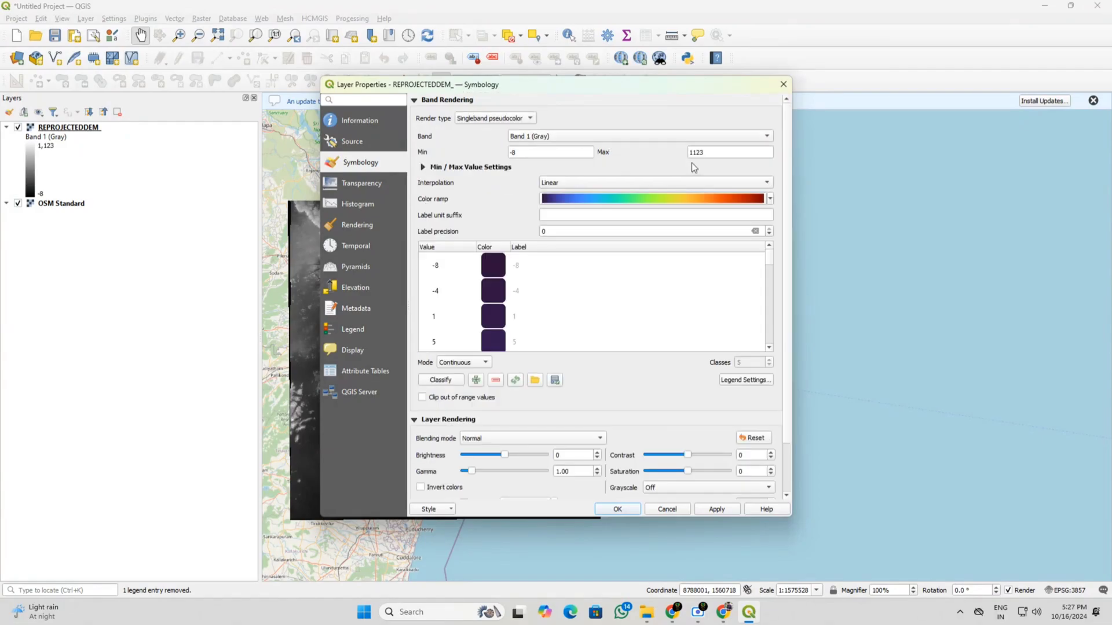
{"action": "left_click", "coordinate": [770, 200]}
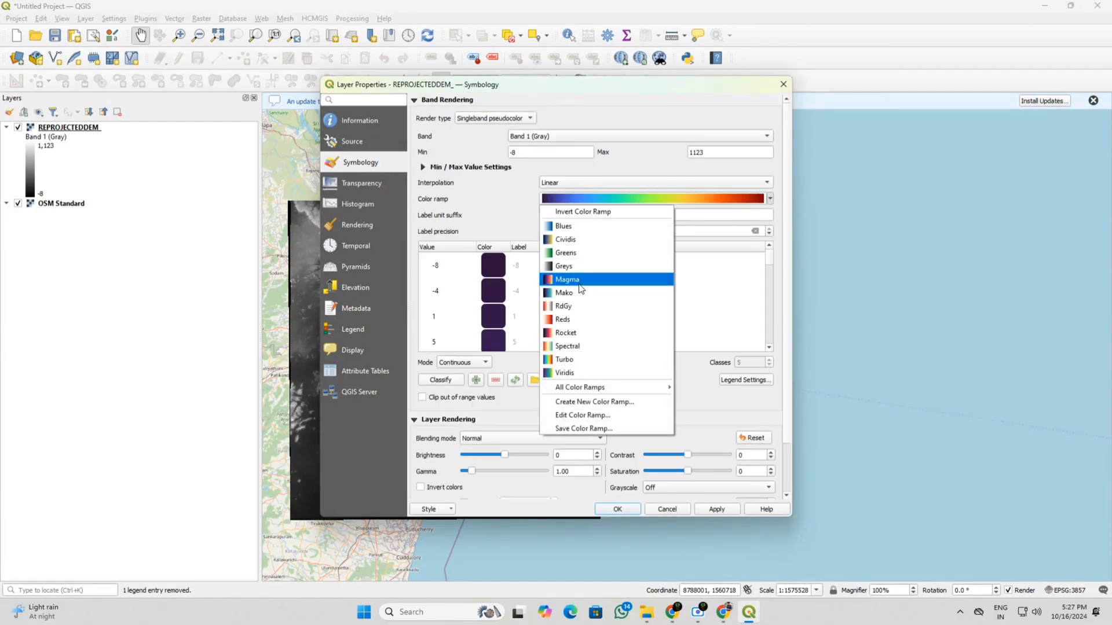
{"action": "left_click", "coordinate": [584, 360]}
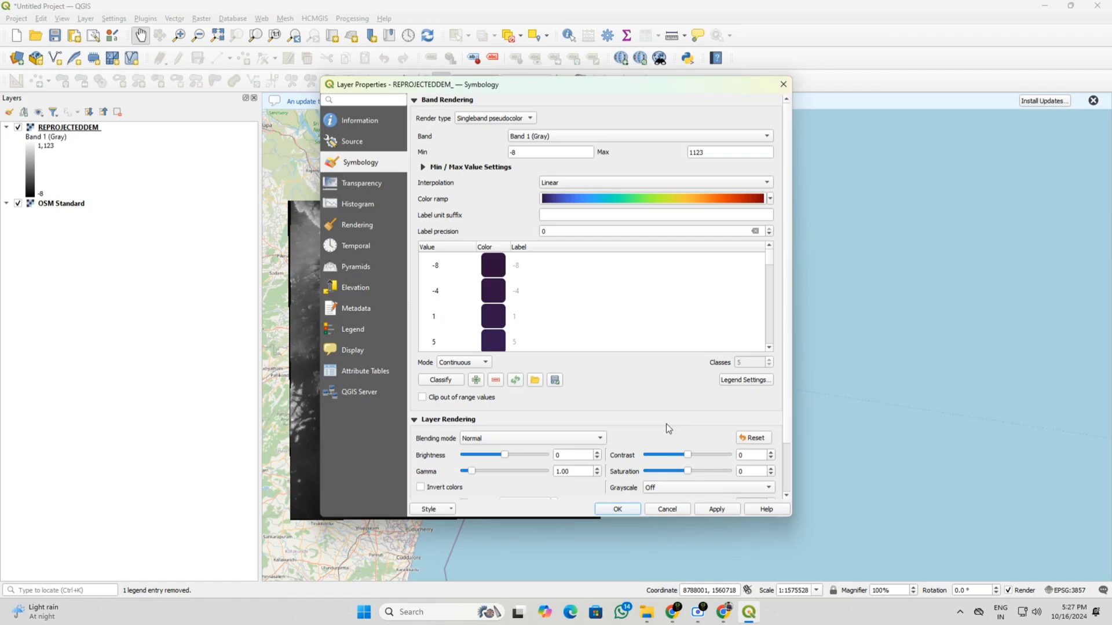
{"action": "left_click", "coordinate": [730, 511]}
{"action": "left_click", "coordinate": [617, 509]}
{"action": "scroll", "coordinate": [323, 250], "scroll_direction": "up", "scroll_amount": 2}
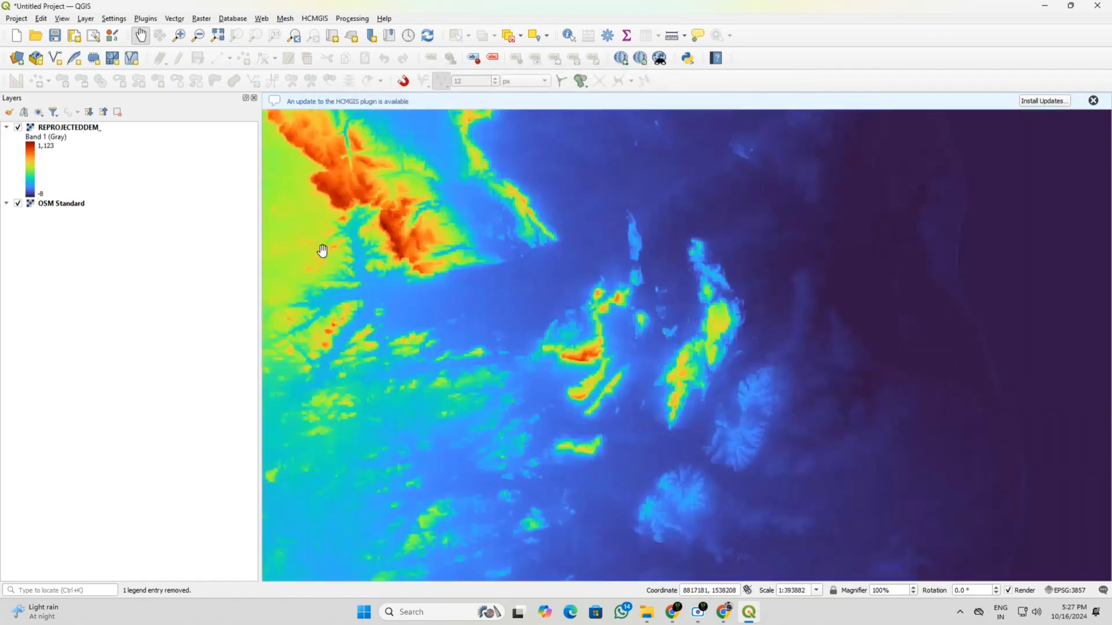
Step: Examine the elevation colors of REPROJECTEDDEM_ up close and at full extent, and switch its visibility to compare with the base map
{"action": "scroll", "coordinate": [322, 250], "scroll_direction": "down", "scroll_amount": 2}
{"action": "scroll", "coordinate": [323, 249], "scroll_direction": "up", "scroll_amount": 5}
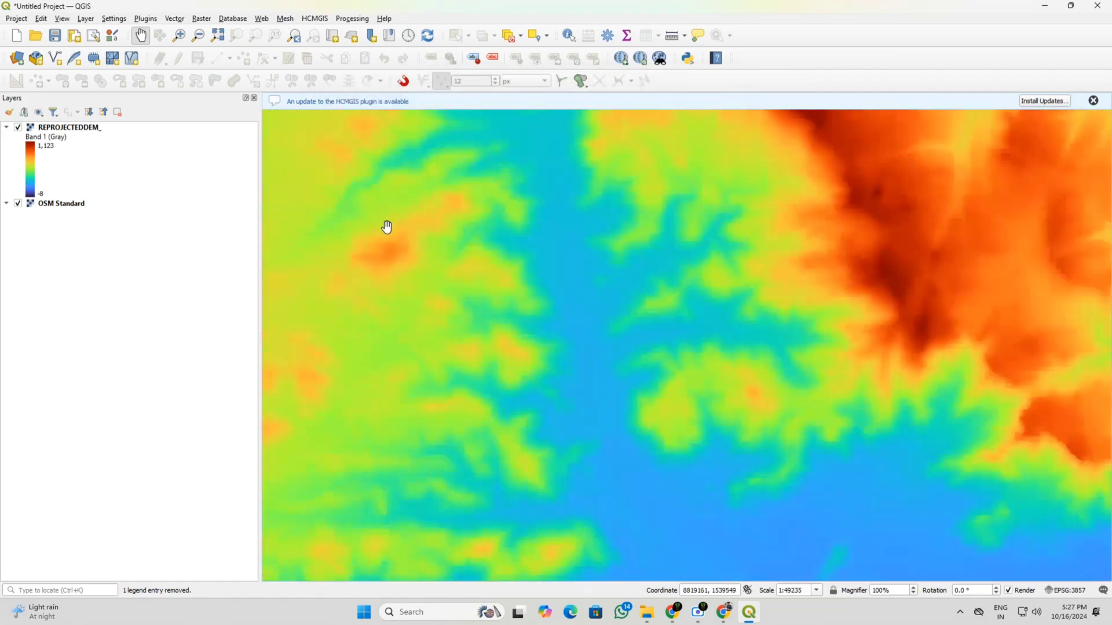
{"action": "scroll", "coordinate": [405, 226], "scroll_direction": "down", "scroll_amount": 4}
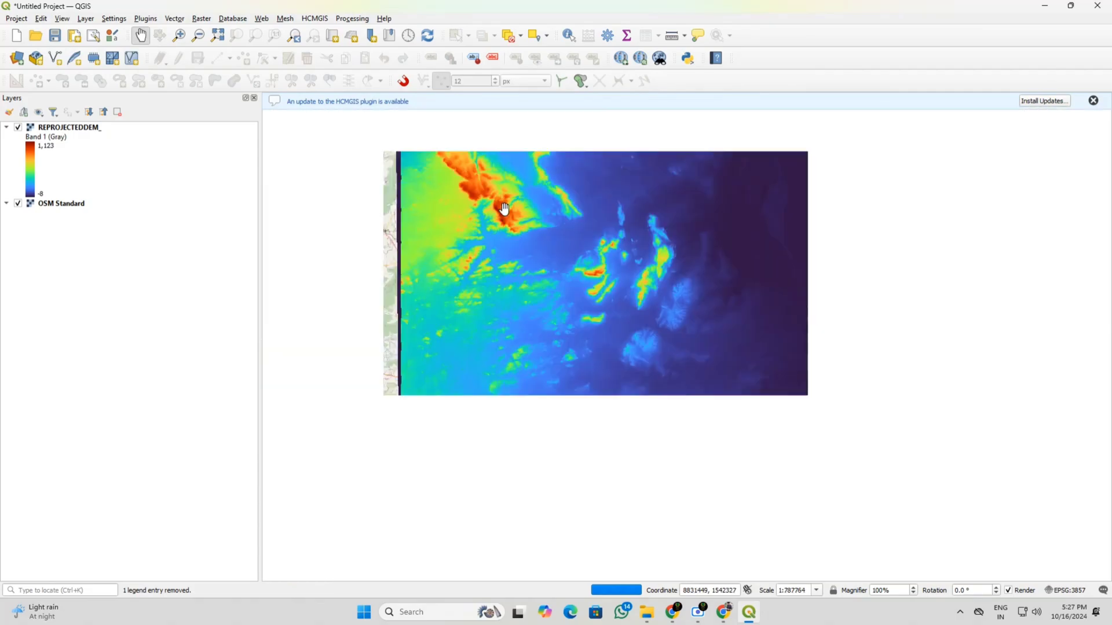
{"action": "scroll", "coordinate": [504, 209], "scroll_direction": "down", "scroll_amount": 1}
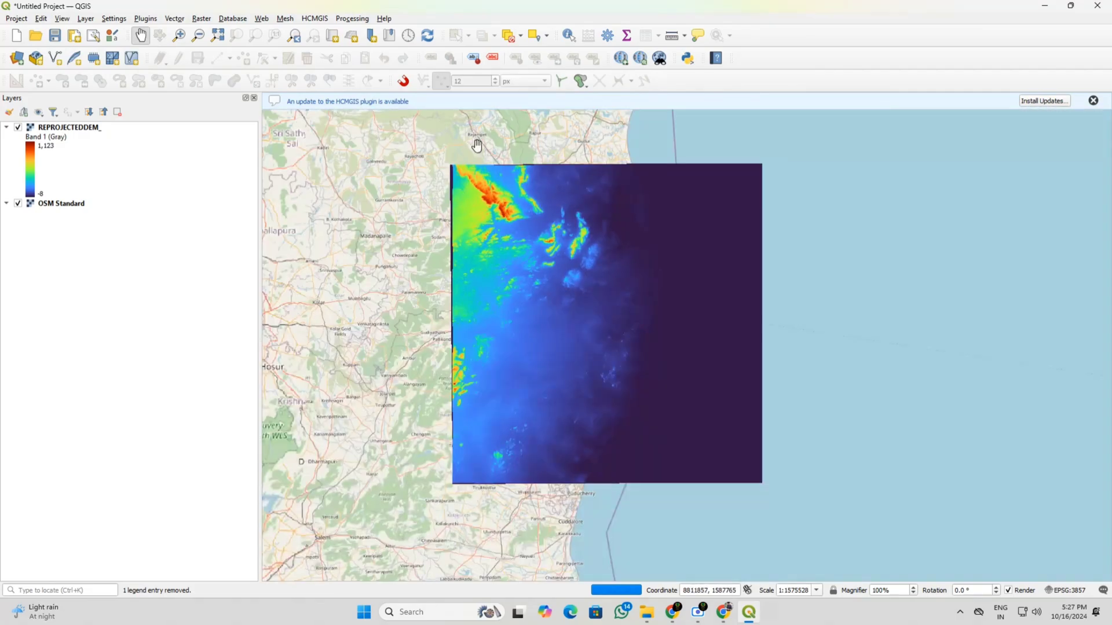
{"action": "left_click", "coordinate": [18, 127]}
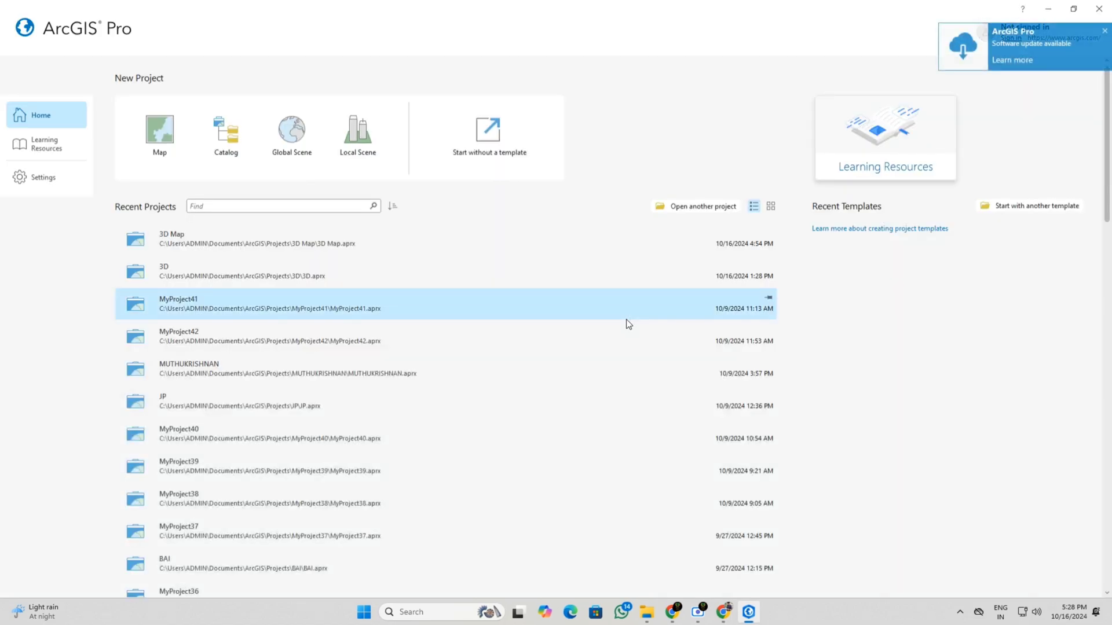
Step: Switch to ArcGIS Pro and start a new Map project named 3D Visualization in ArcGIS Pro
{"action": "left_click", "coordinate": [156, 148]}
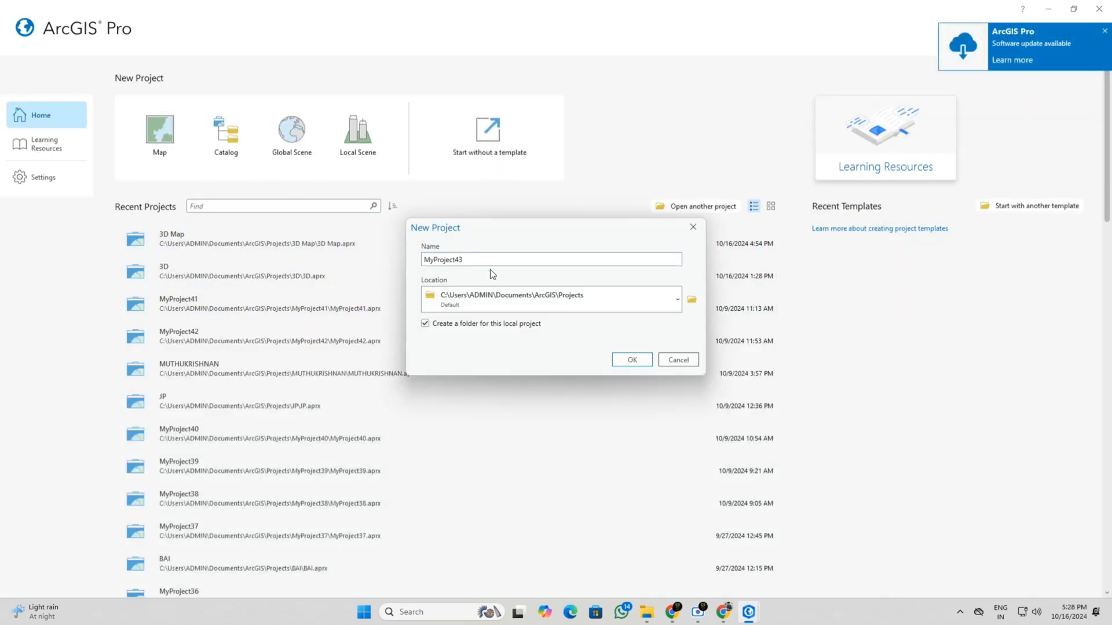
{"action": "type", "text": "3D "}
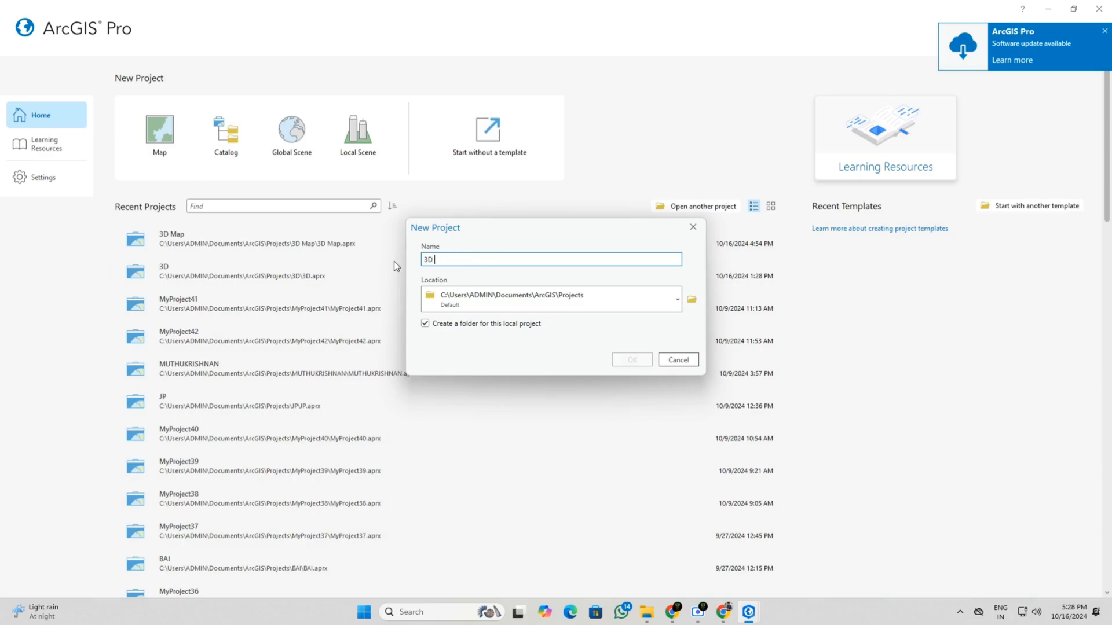
{"action": "type", "text": "Visualization in ArcGIS Pro"}
Step: Try to set the new project's location to the 3D folder on drive D
{"action": "left_click", "coordinate": [691, 299]}
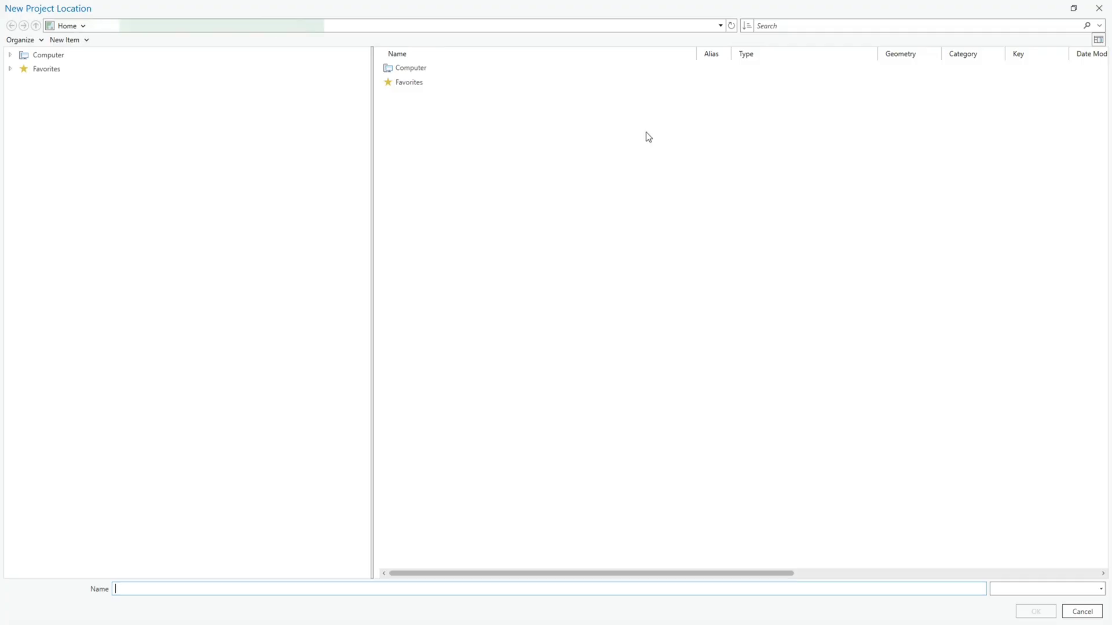
{"action": "left_click", "coordinate": [96, 84]}
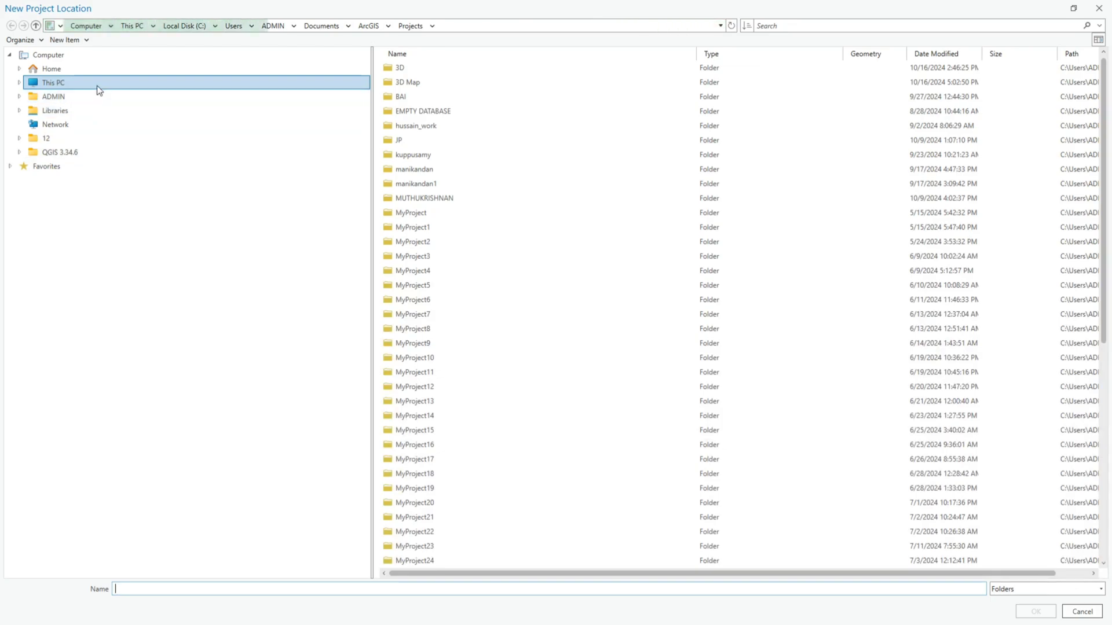
{"action": "double_click", "coordinate": [542, 82]}
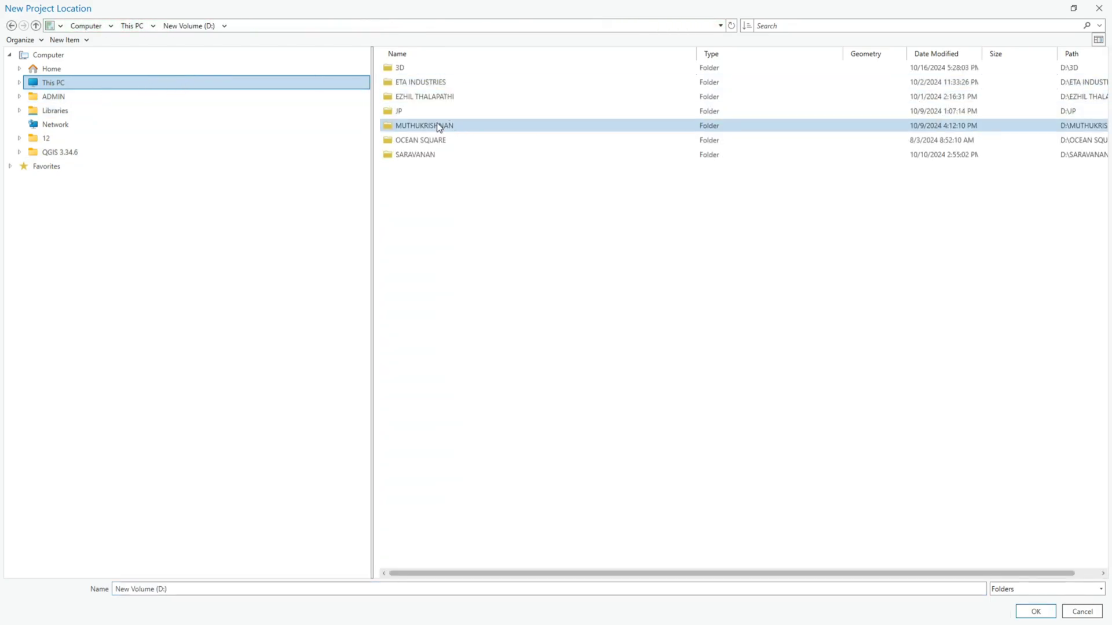
{"action": "left_click", "coordinate": [433, 68]}
{"action": "double_click", "coordinate": [433, 68]}
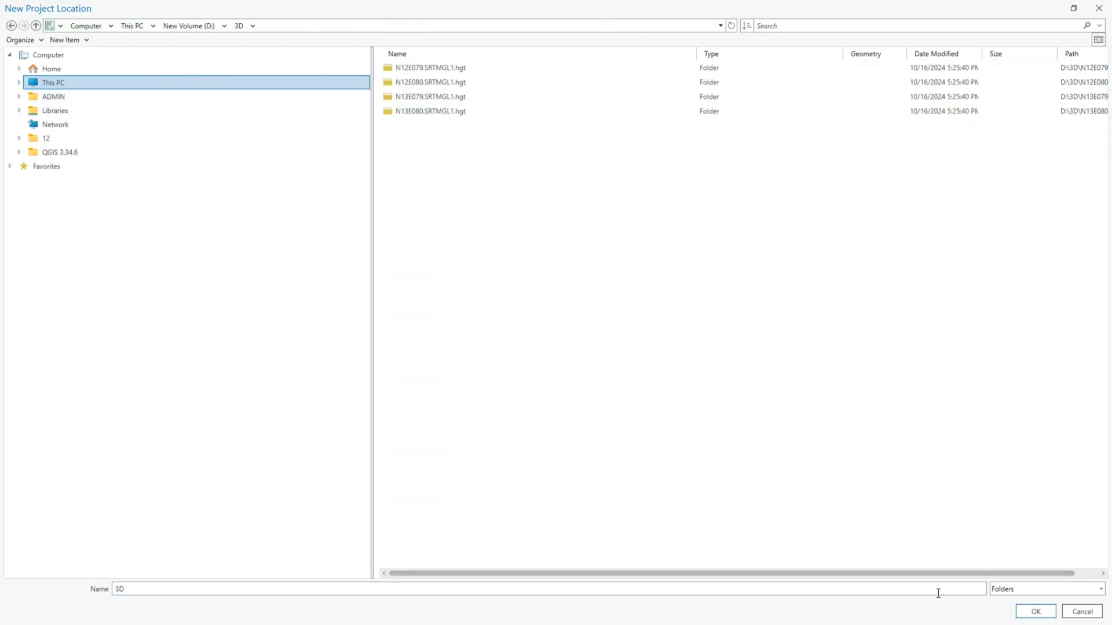
{"action": "left_click", "coordinate": [1027, 611]}
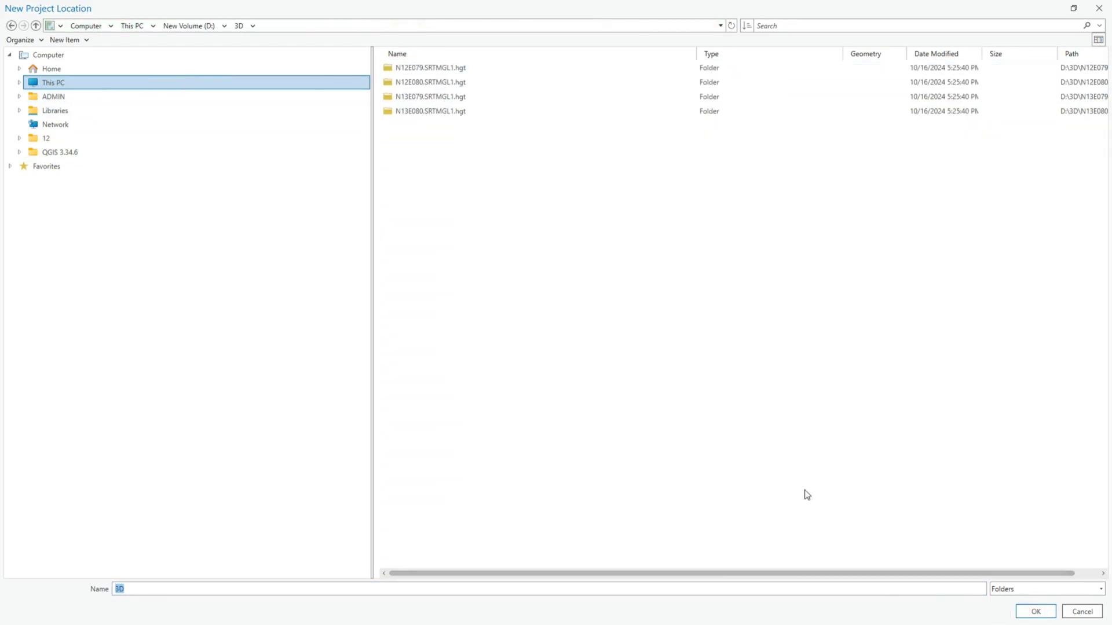
{"action": "left_click", "coordinate": [1034, 612]}
{"action": "left_click", "coordinate": [1078, 612]}
Step: Create the project and add the CMA_boundary_5904.shp shapefile from the chennai.shp folder to its map
{"action": "left_click", "coordinate": [632, 359]}
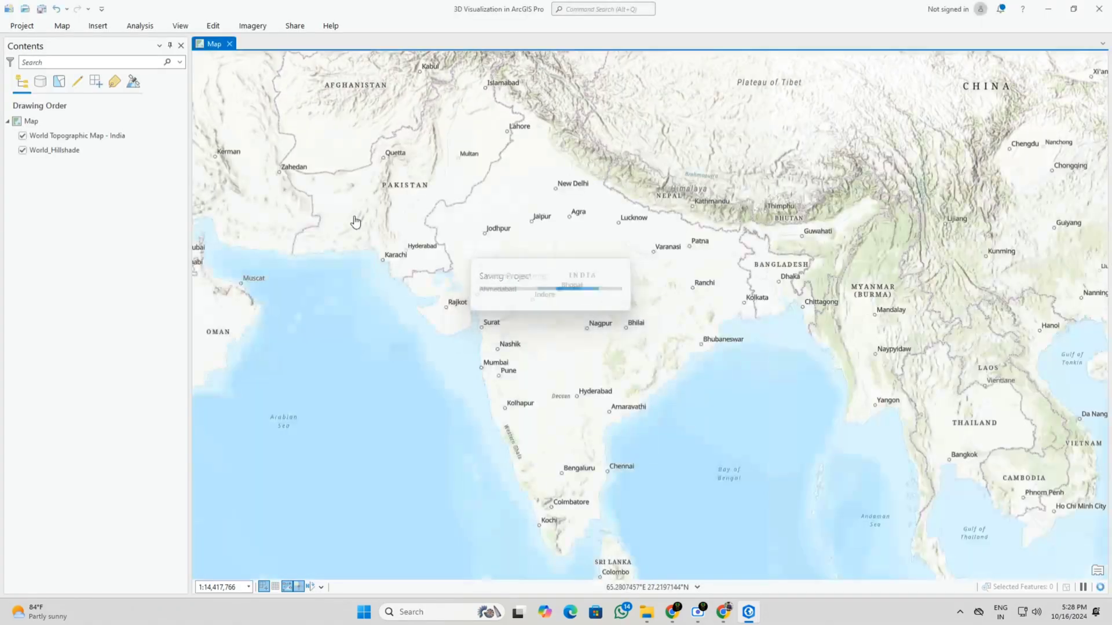
{"action": "scroll", "coordinate": [613, 469], "scroll_direction": "up", "scroll_amount": 5}
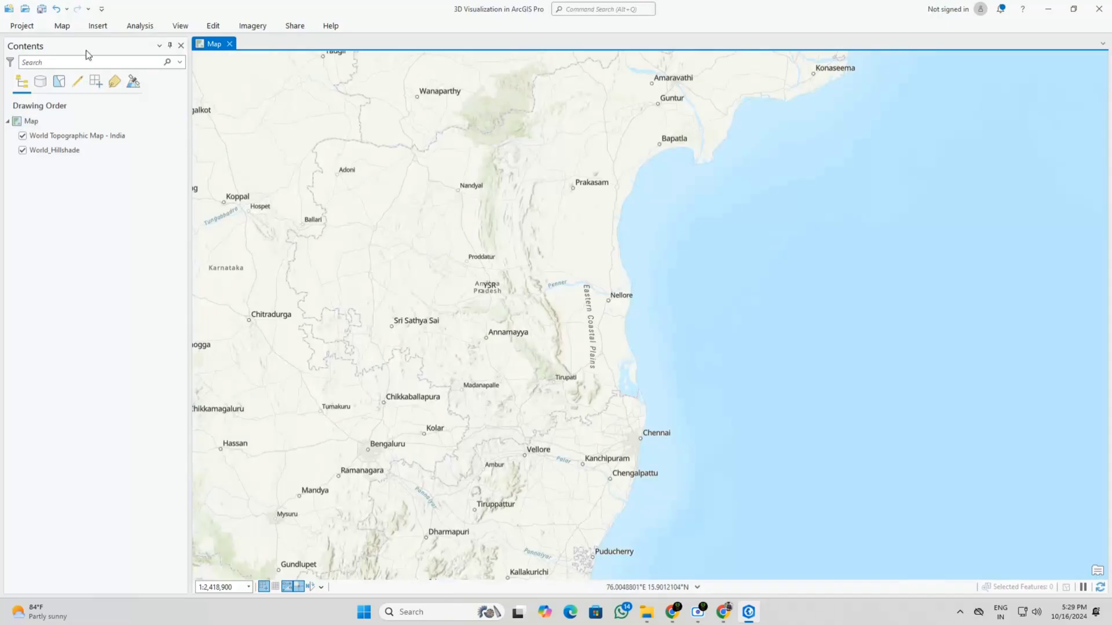
{"action": "left_click", "coordinate": [63, 27]}
{"action": "left_click", "coordinate": [242, 48]}
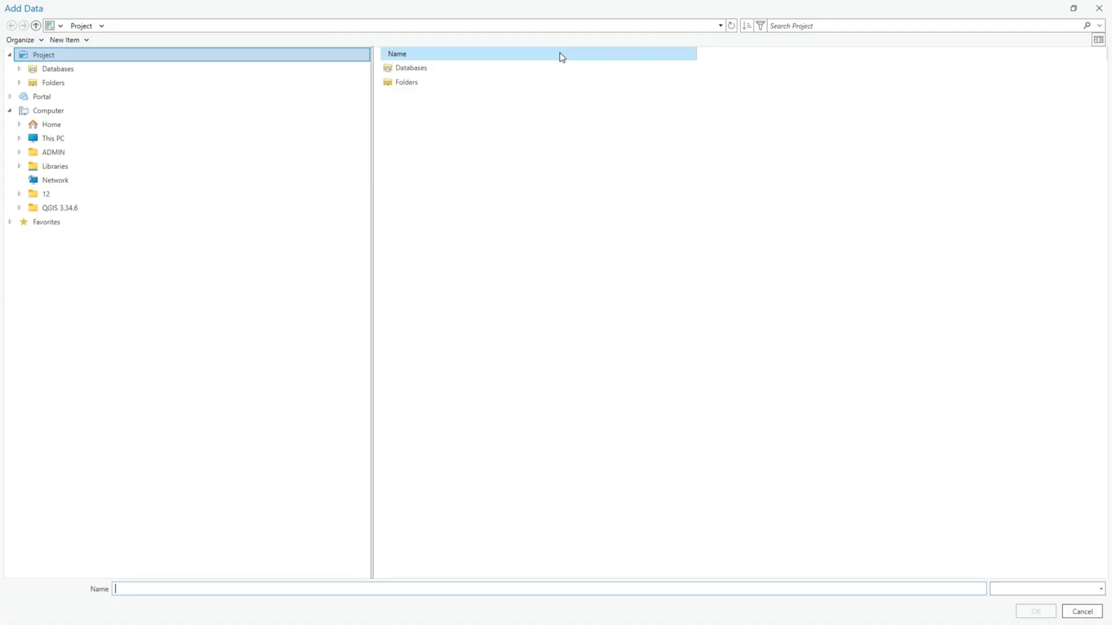
{"action": "left_click", "coordinate": [412, 69]}
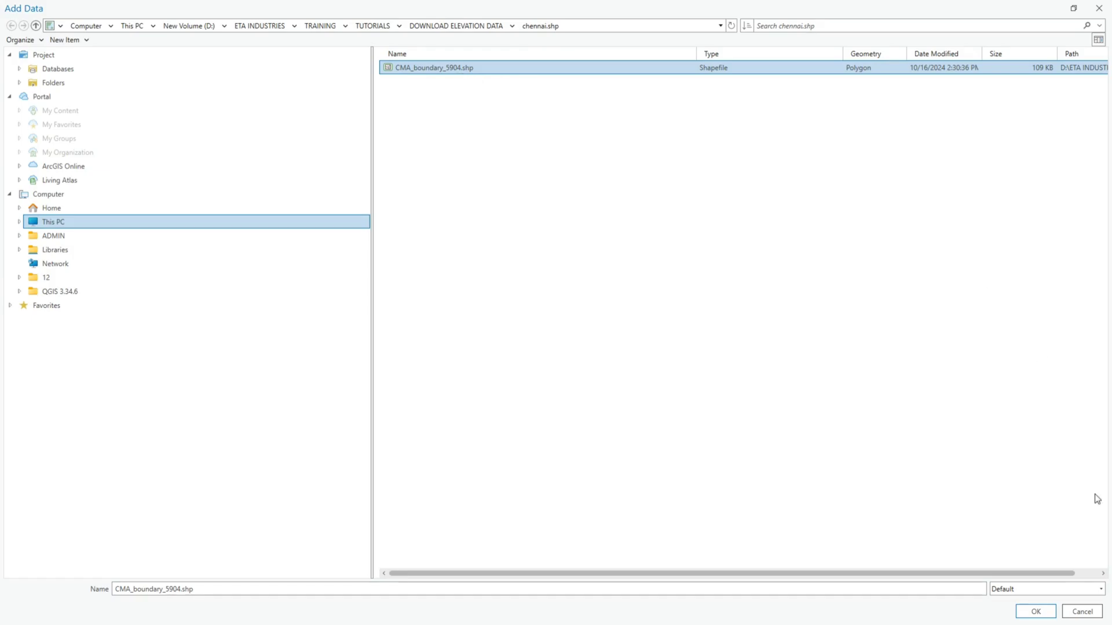
{"action": "left_click", "coordinate": [1035, 612]}
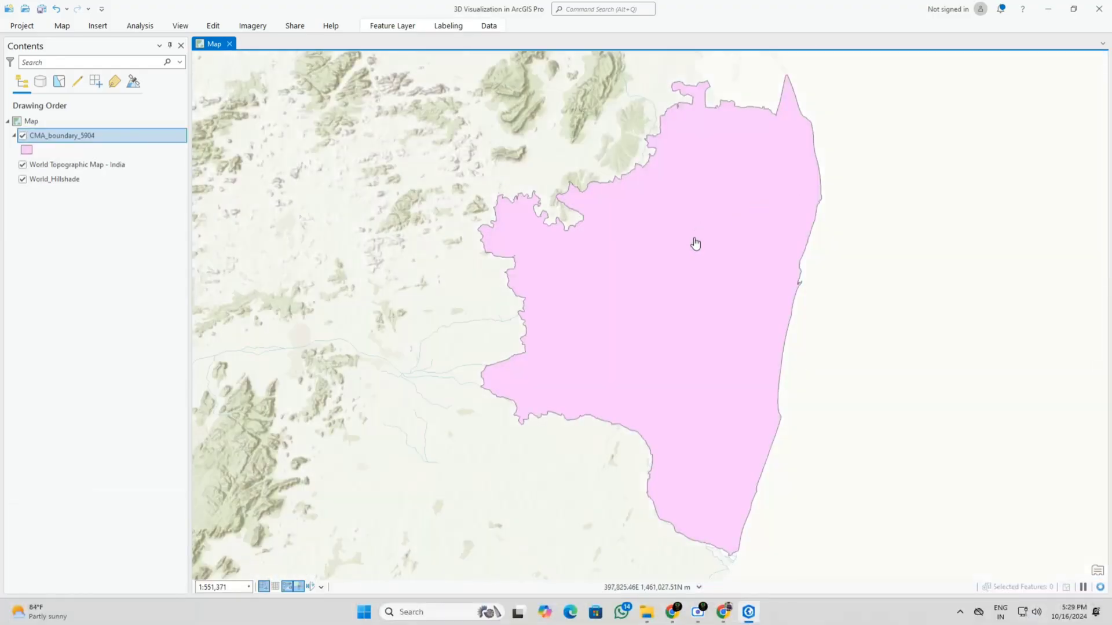
Step: Change the CMA_boundary_5904 polygon symbol to the thinner solid black outline from the ArcGIS 2D gallery
{"action": "left_click", "coordinate": [26, 149]}
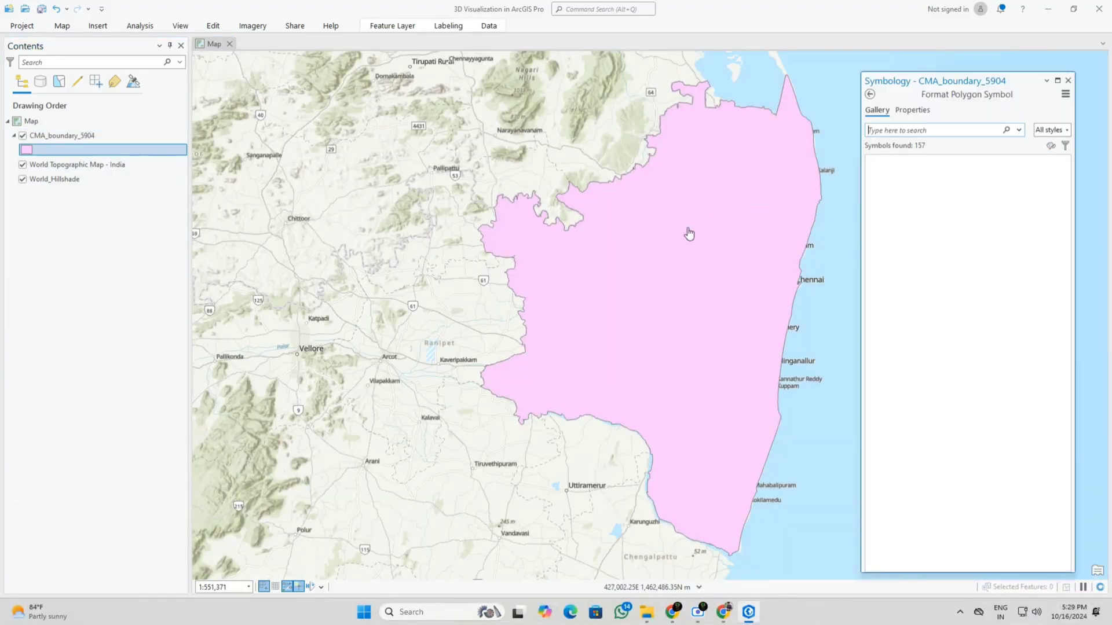
{"action": "left_click", "coordinate": [895, 202]}
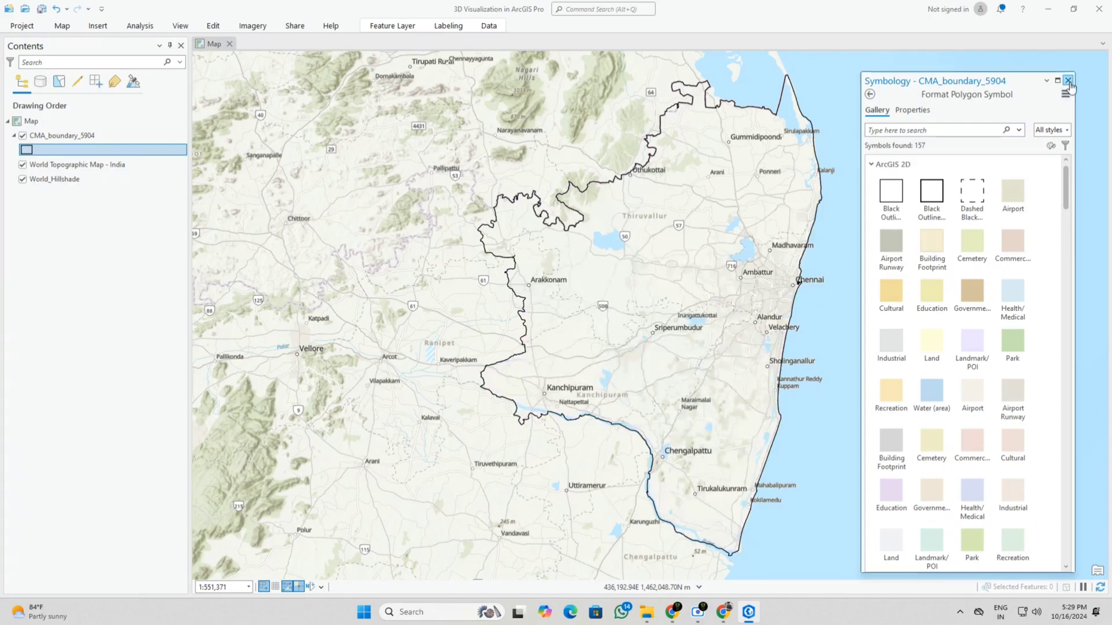
{"action": "left_click", "coordinate": [1068, 80]}
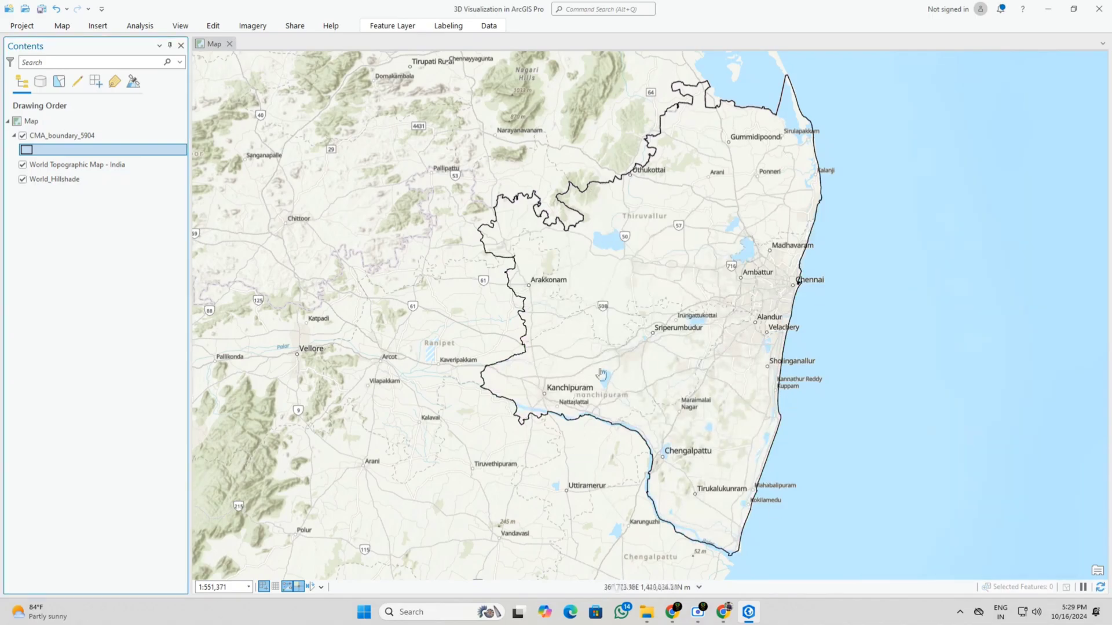
Step: Inspect the CMA_boundary_5904 outline along the coast and check the layer's spatial reference in its properties
{"action": "scroll", "coordinate": [680, 280], "scroll_direction": "up", "scroll_amount": 2}
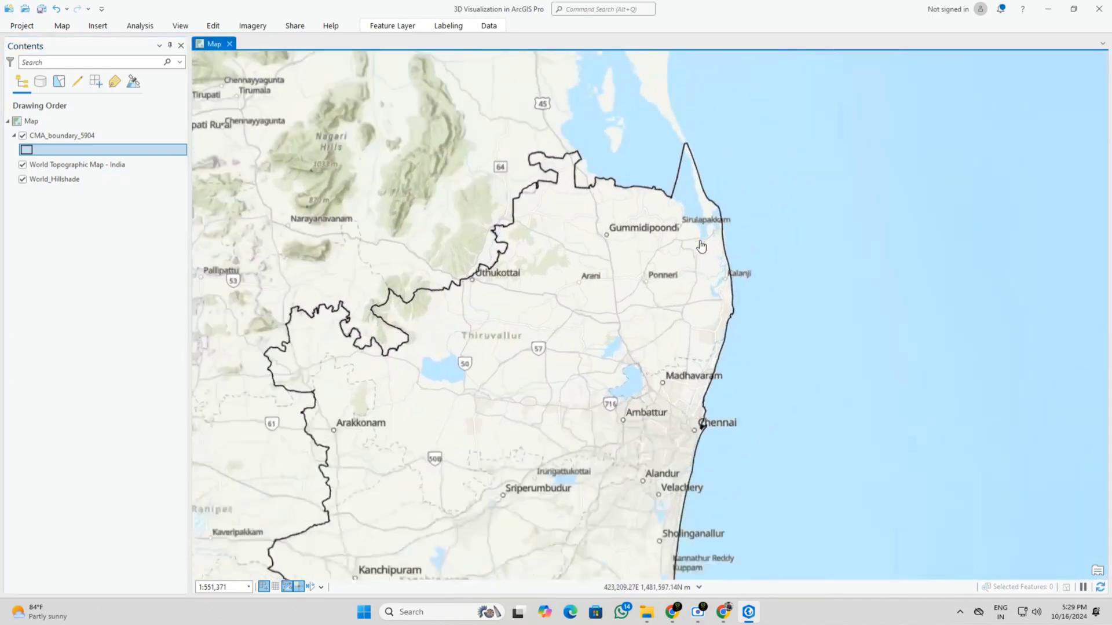
{"action": "scroll", "coordinate": [700, 246], "scroll_direction": "up", "scroll_amount": 5}
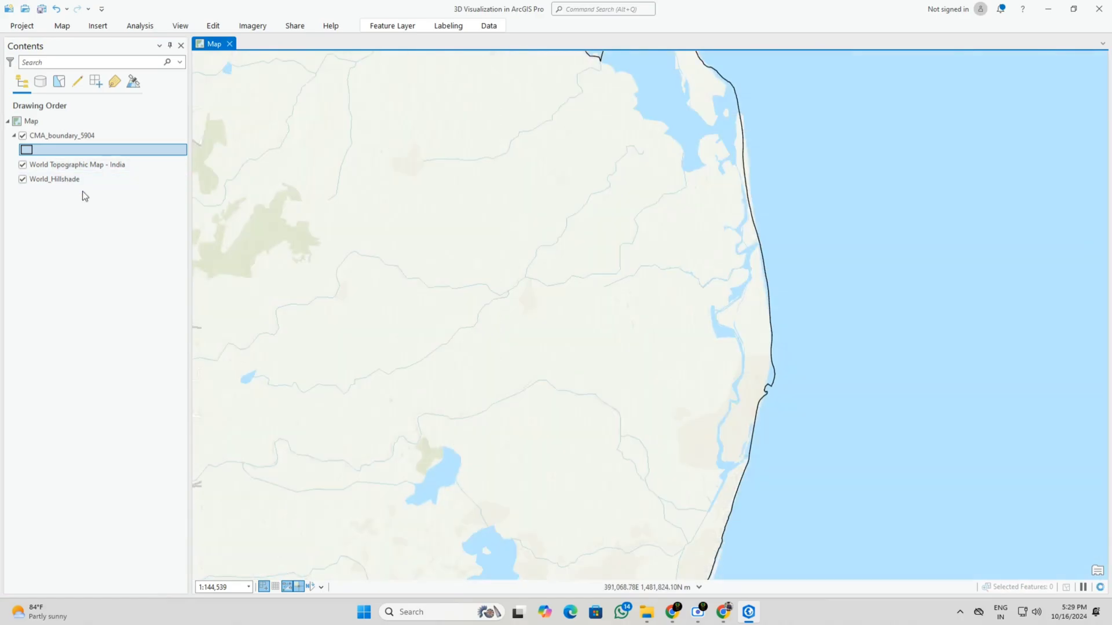
{"action": "left_click", "coordinate": [53, 136]}
{"action": "right_click", "coordinate": [52, 136]}
{"action": "left_click", "coordinate": [89, 545]}
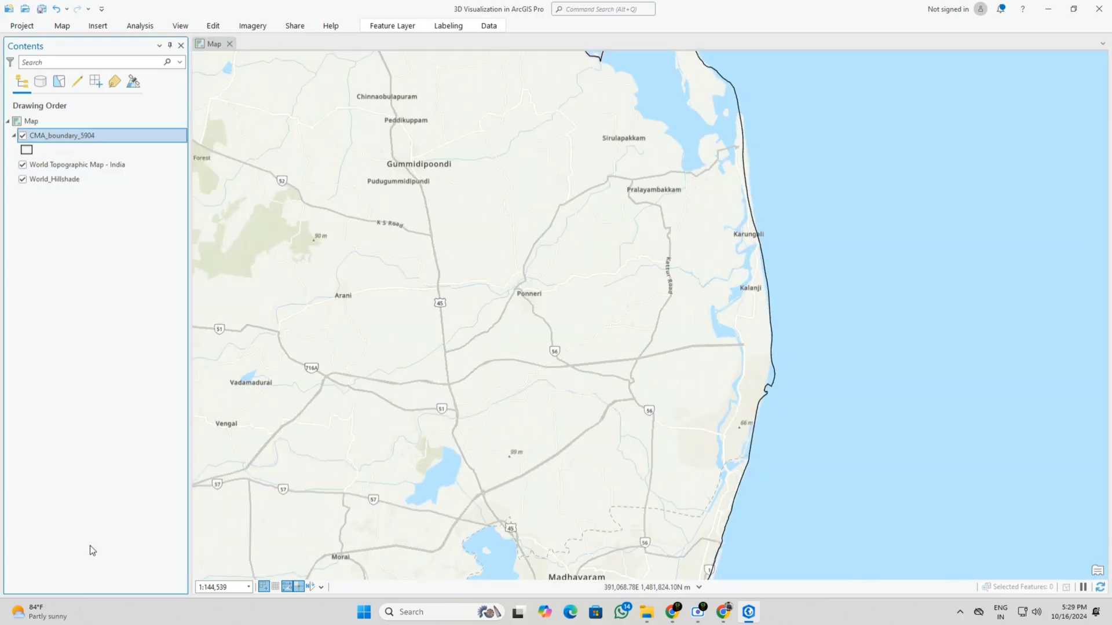
{"action": "left_click", "coordinate": [246, 165]}
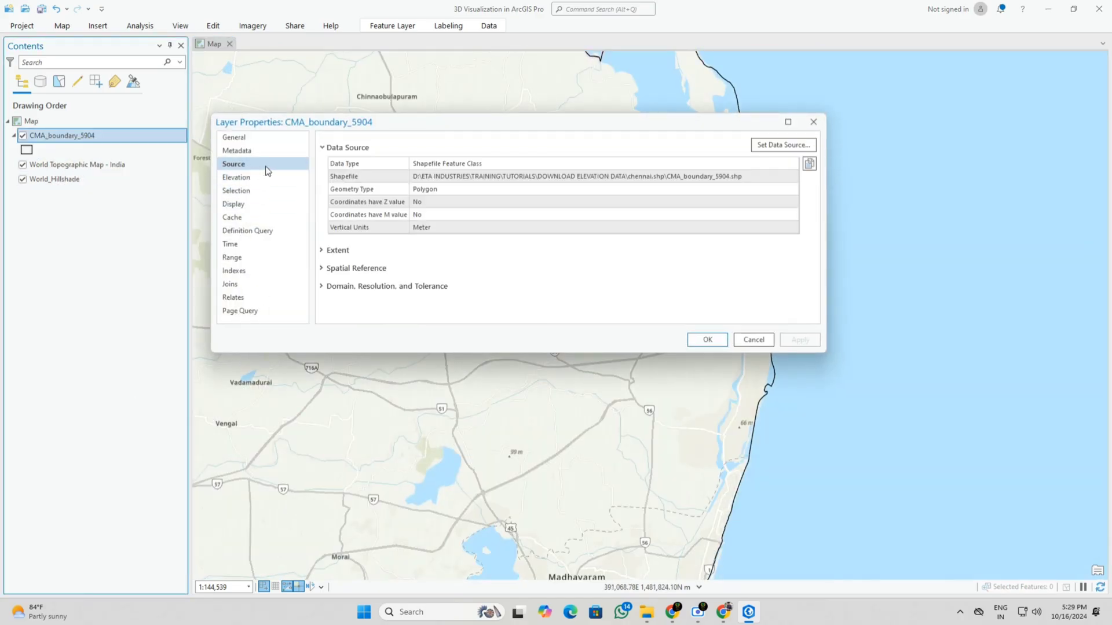
{"action": "left_click", "coordinate": [355, 268]}
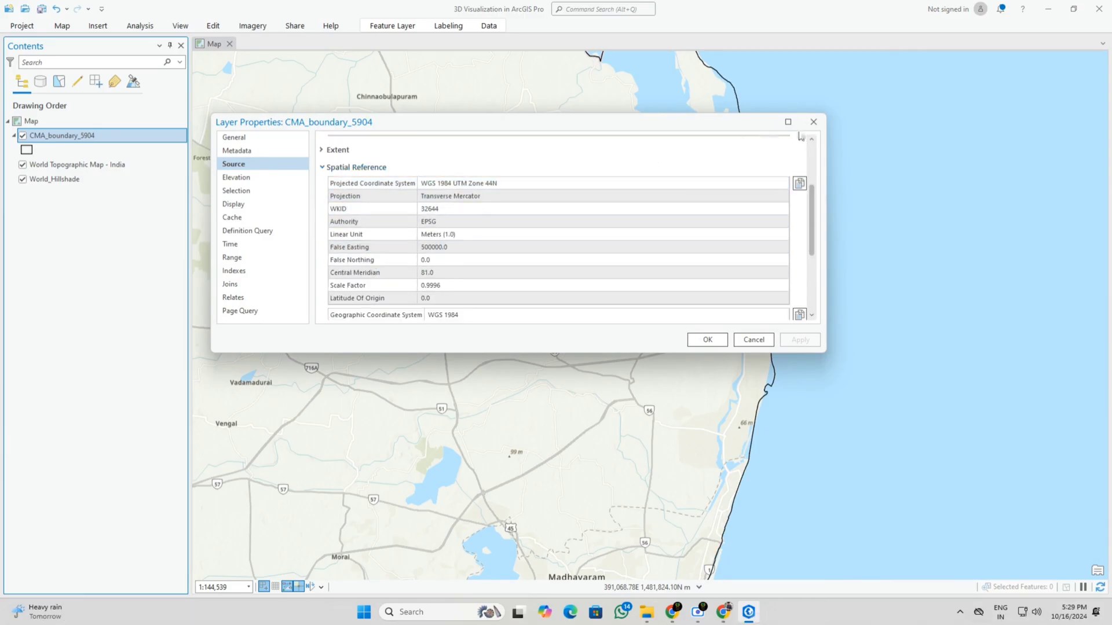
{"action": "left_click", "coordinate": [813, 121]}
Step: Add the REPROJECTEDDEM_.tif raster from the 3D folder on drive D to the map and calculate its statistics
{"action": "left_click", "coordinate": [49, 28]}
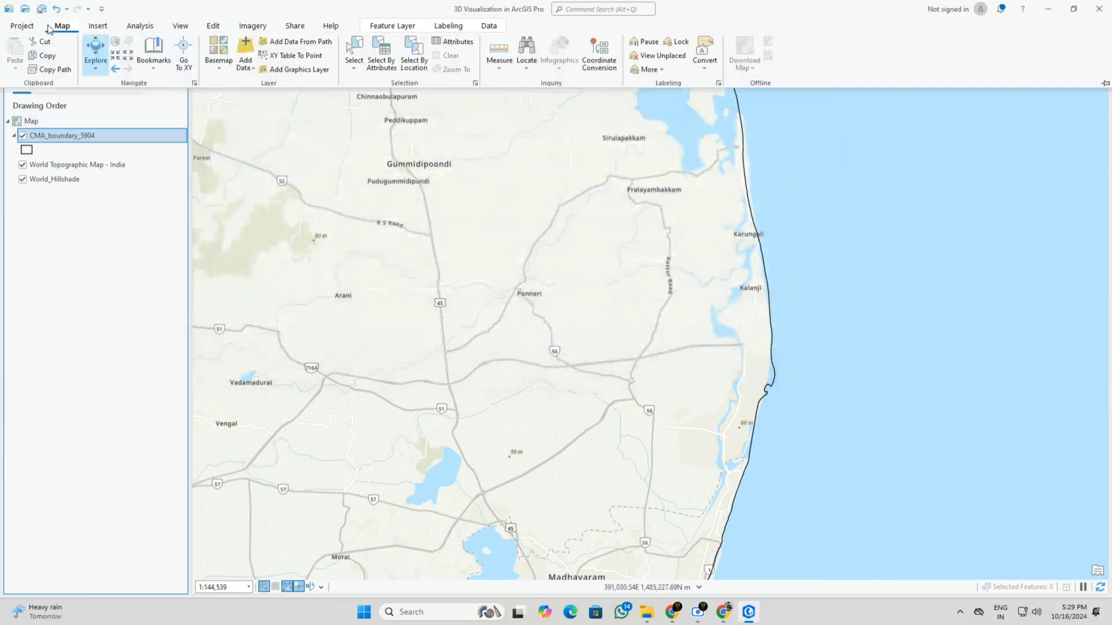
{"action": "left_click", "coordinate": [245, 46]}
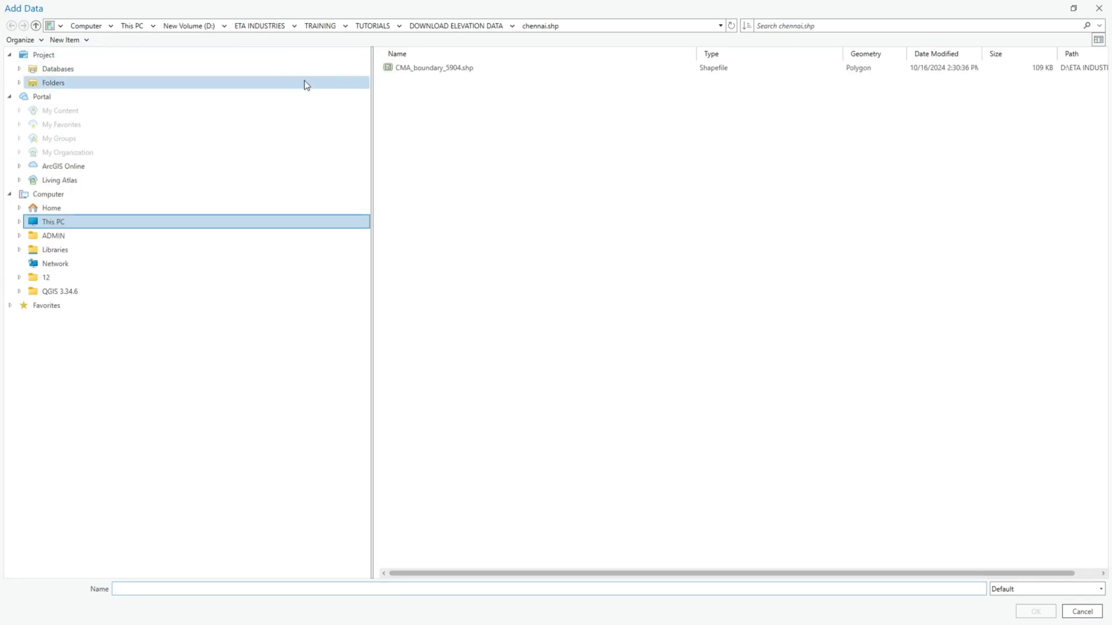
{"action": "double_click", "coordinate": [36, 25]}
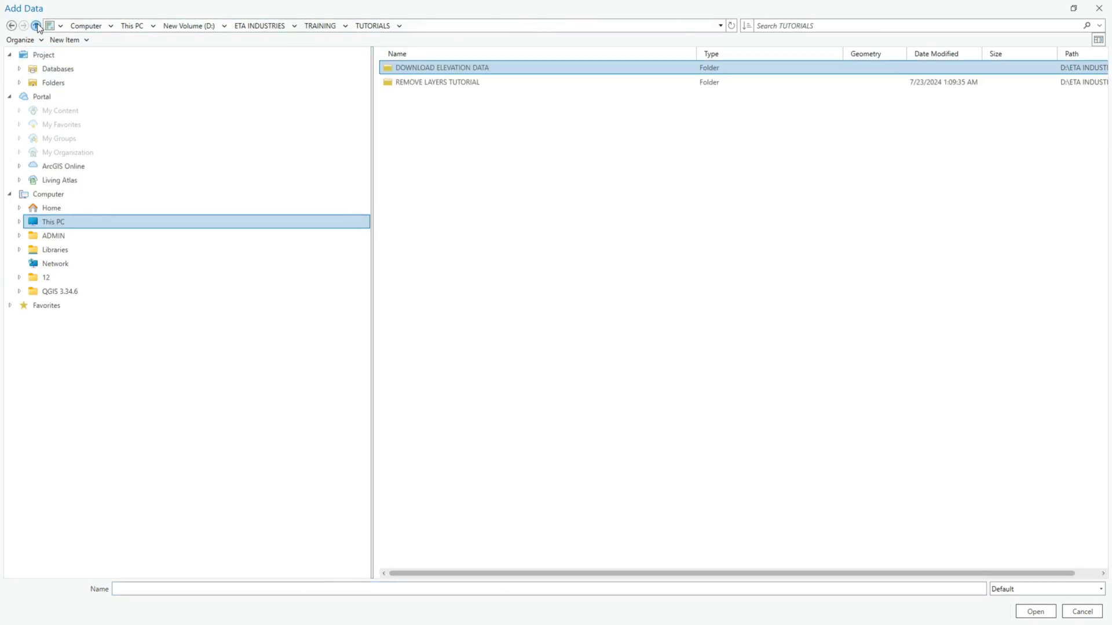
{"action": "left_click", "coordinate": [36, 26]}
{"action": "left_click", "coordinate": [36, 26]}
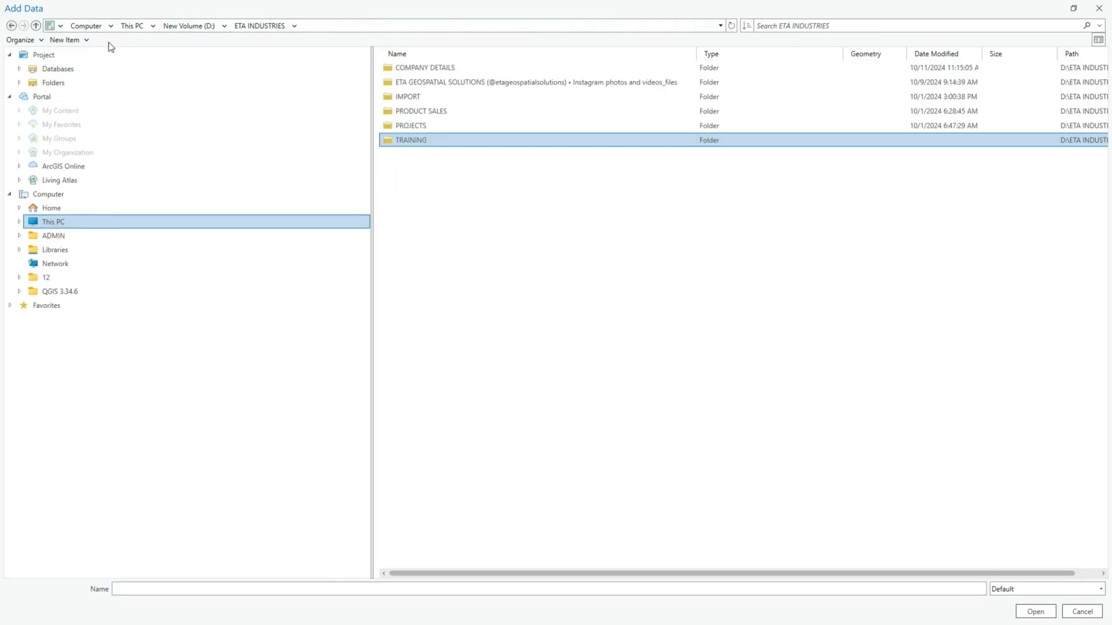
{"action": "right_click", "coordinate": [449, 201]}
{"action": "left_click", "coordinate": [469, 248]}
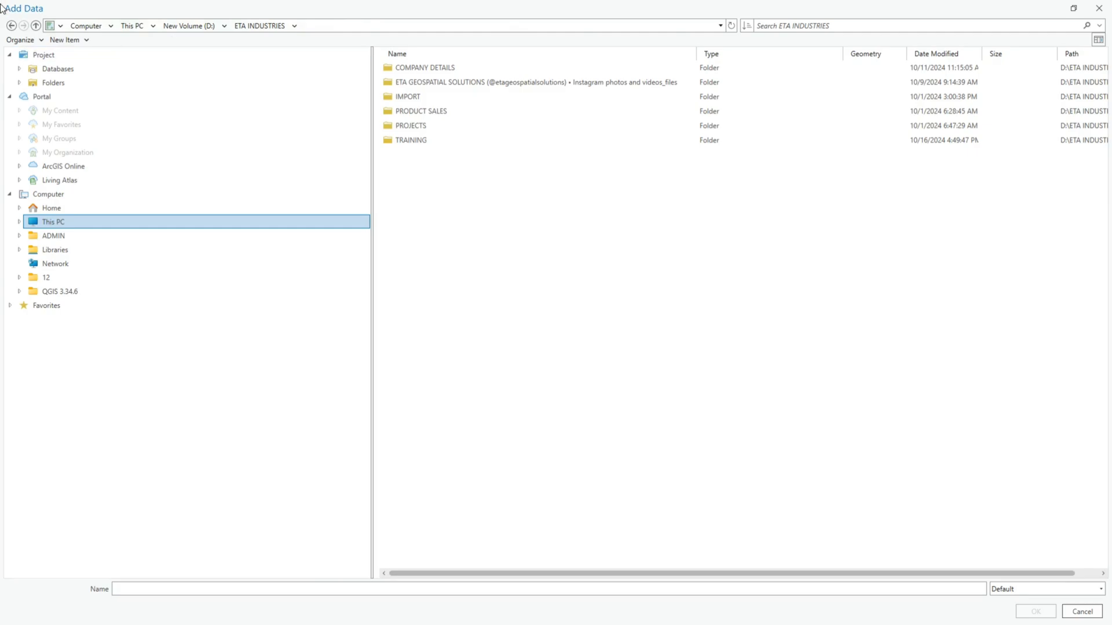
{"action": "left_click", "coordinate": [36, 26]}
{"action": "double_click", "coordinate": [425, 68]}
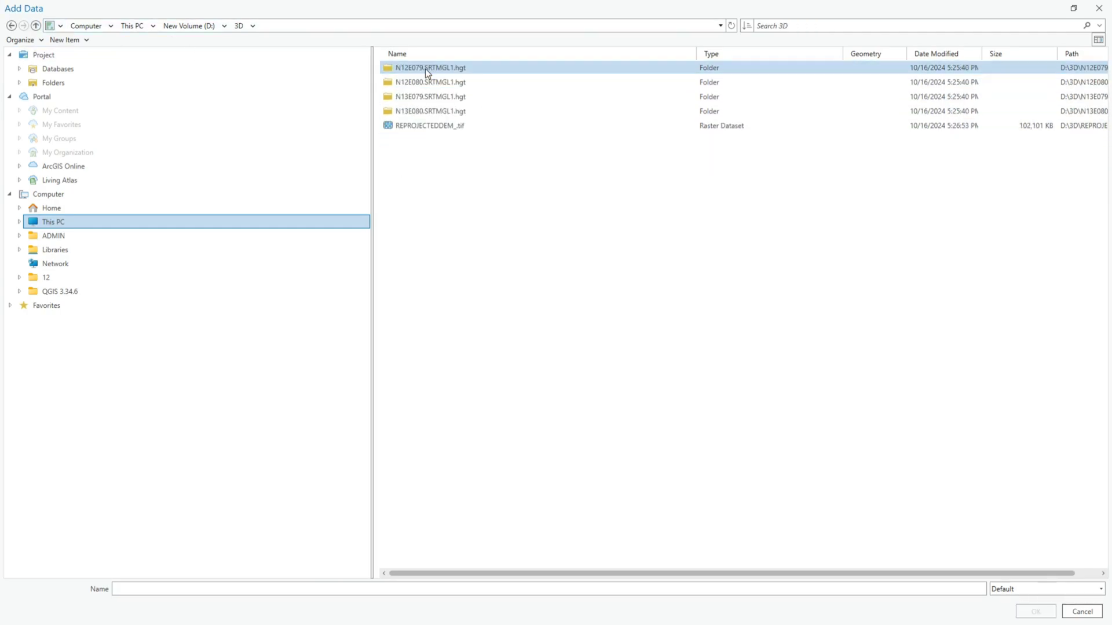
{"action": "left_click", "coordinate": [453, 123]}
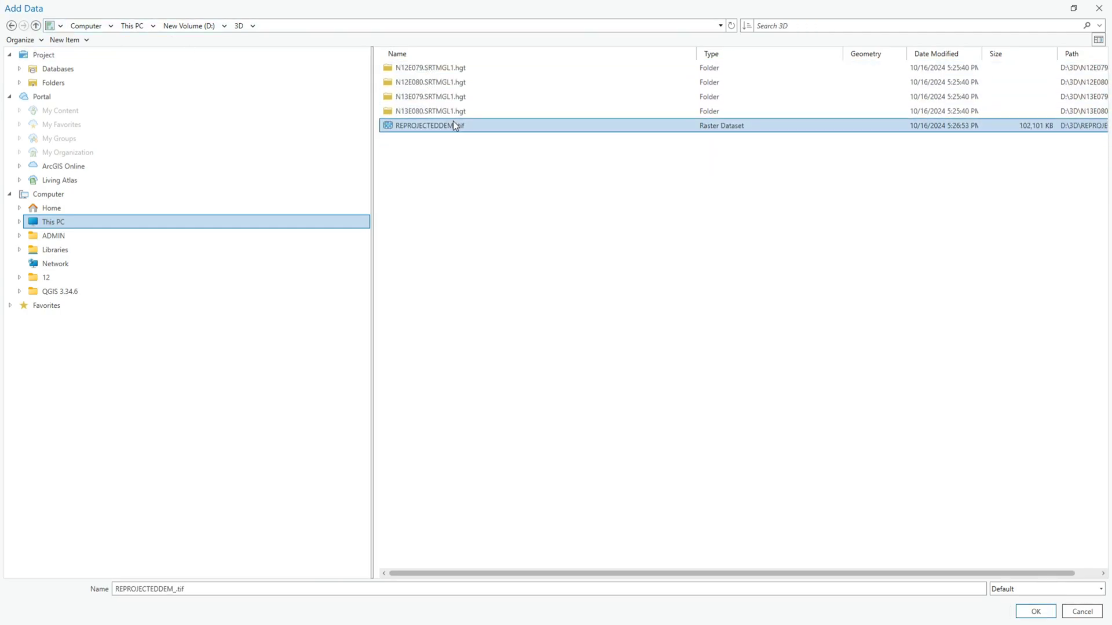
{"action": "left_click", "coordinate": [1018, 612]}
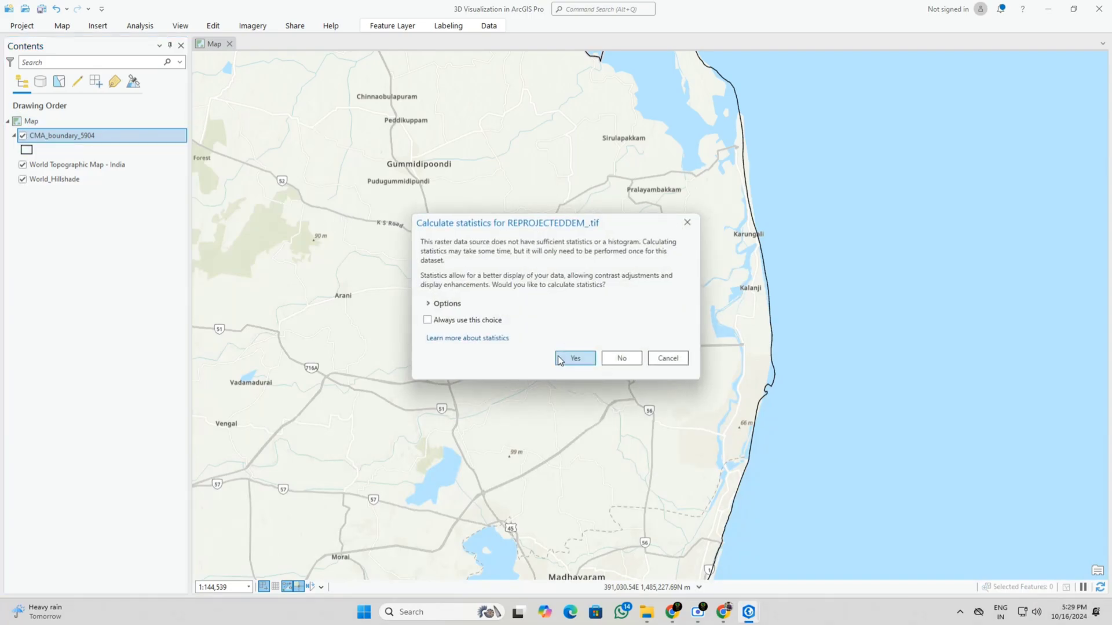
{"action": "left_click", "coordinate": [575, 357]}
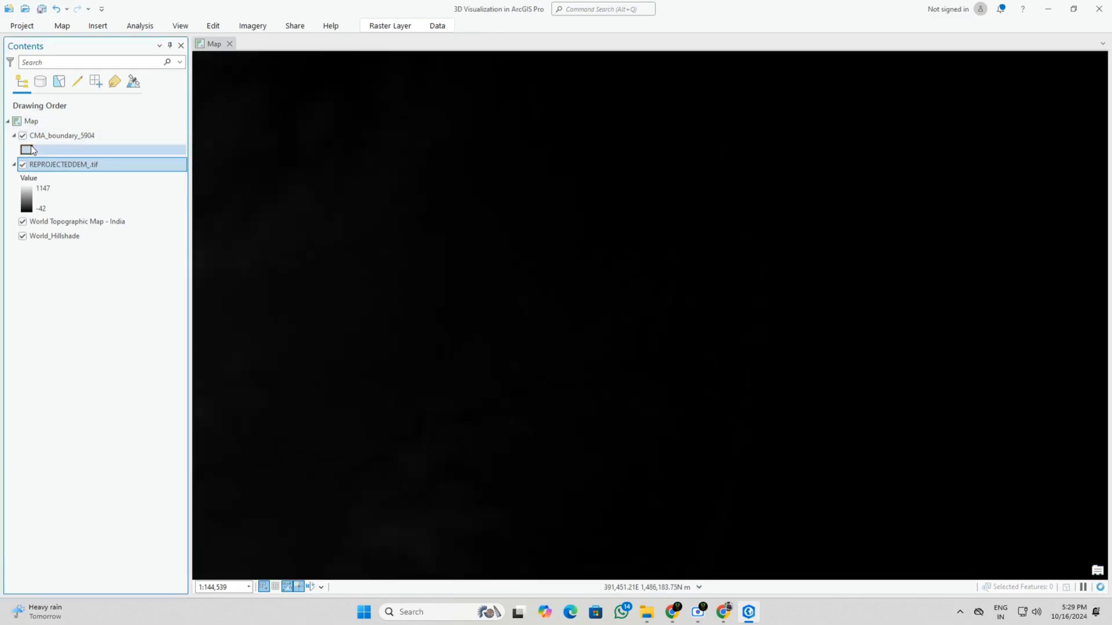
Step: Check the spatial reference of REPROJECTEDDEM_.tif in its layer properties
{"action": "right_click", "coordinate": [55, 164]}
{"action": "left_click", "coordinate": [89, 526]}
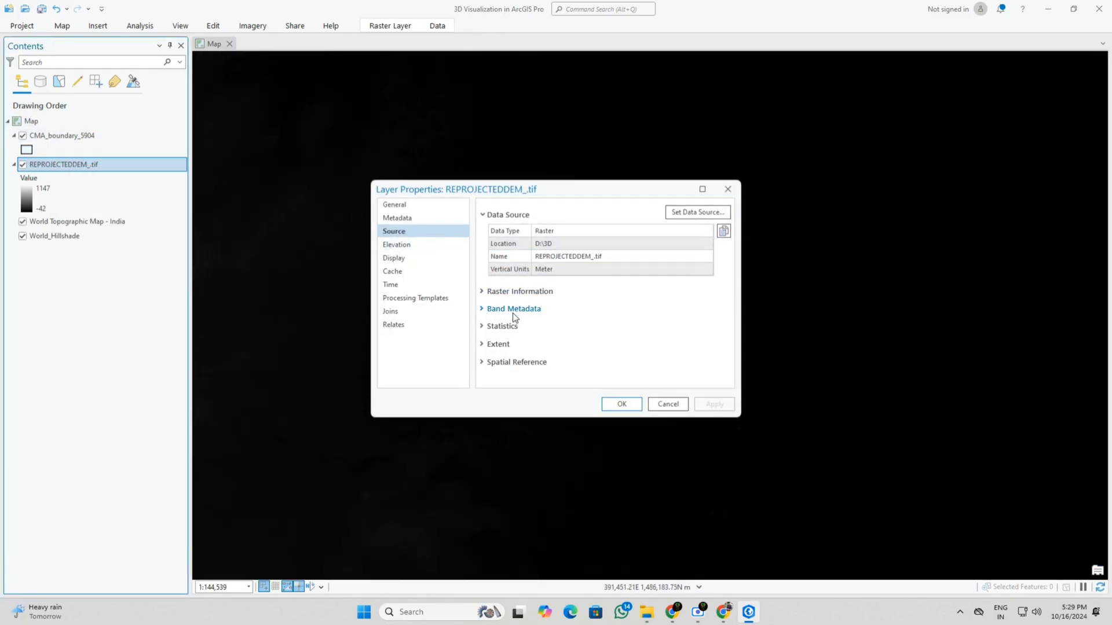
{"action": "left_click", "coordinate": [515, 361]}
{"action": "scroll", "coordinate": [539, 348], "scroll_direction": "down", "scroll_amount": 1}
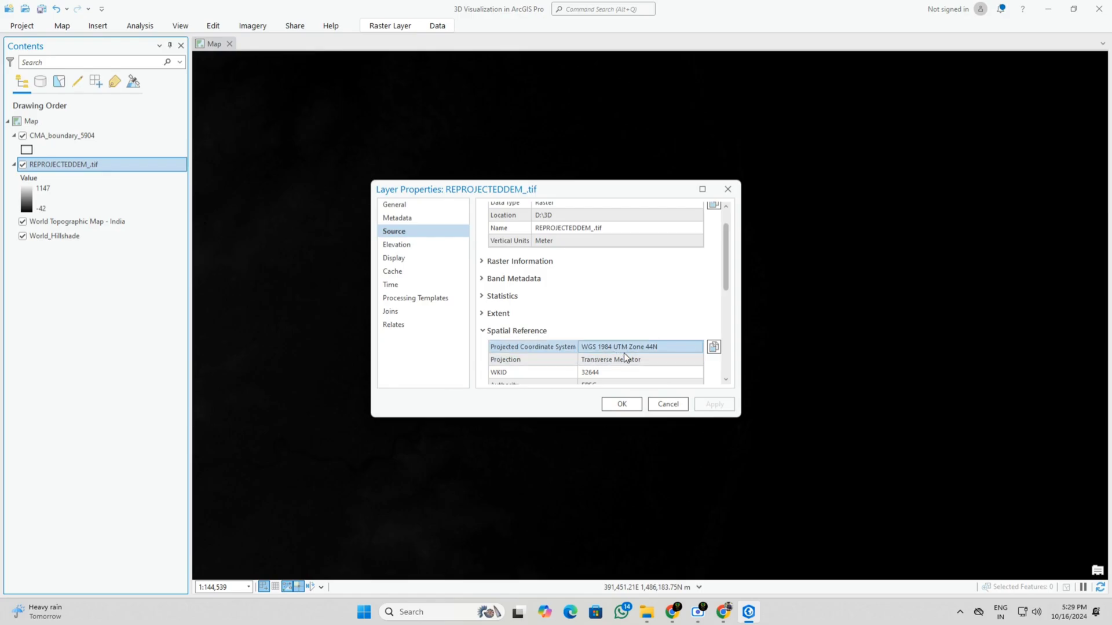
Step: Change the CMA_boundary_5904 outline color to orange so it contrasts with the dark elevation raster
{"action": "left_click", "coordinate": [621, 403]}
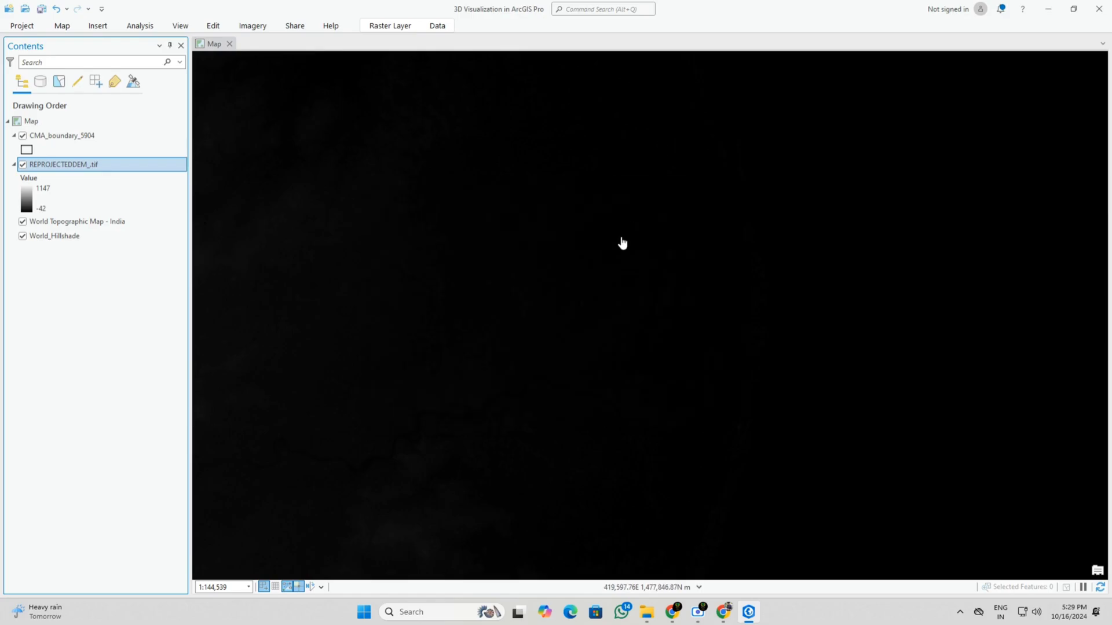
{"action": "scroll", "coordinate": [616, 233], "scroll_direction": "down", "scroll_amount": 3}
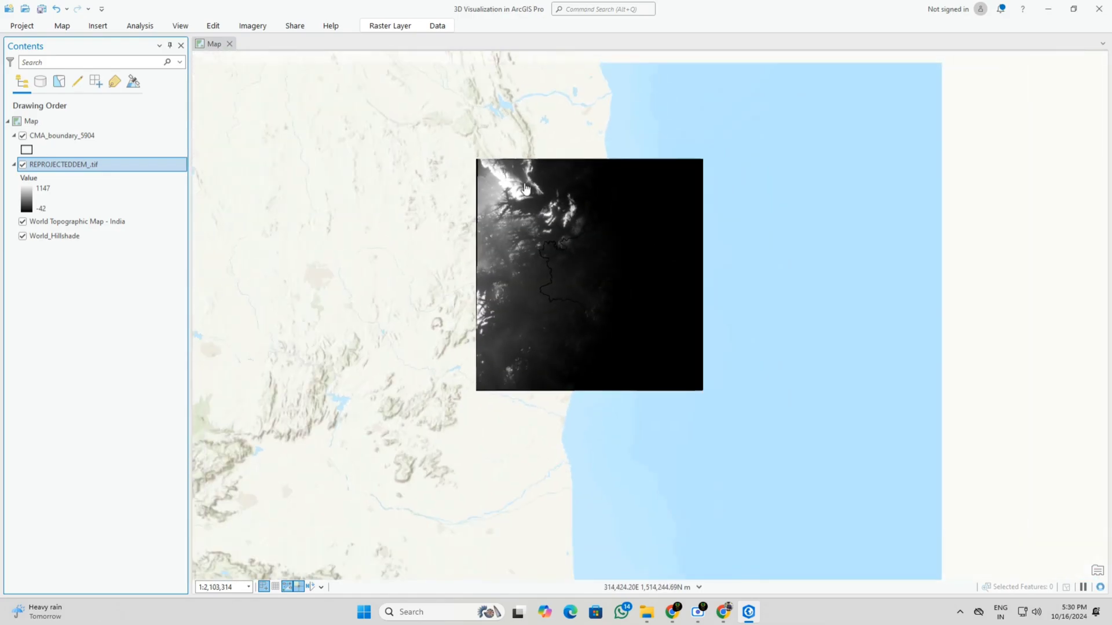
{"action": "left_click", "coordinate": [27, 150]}
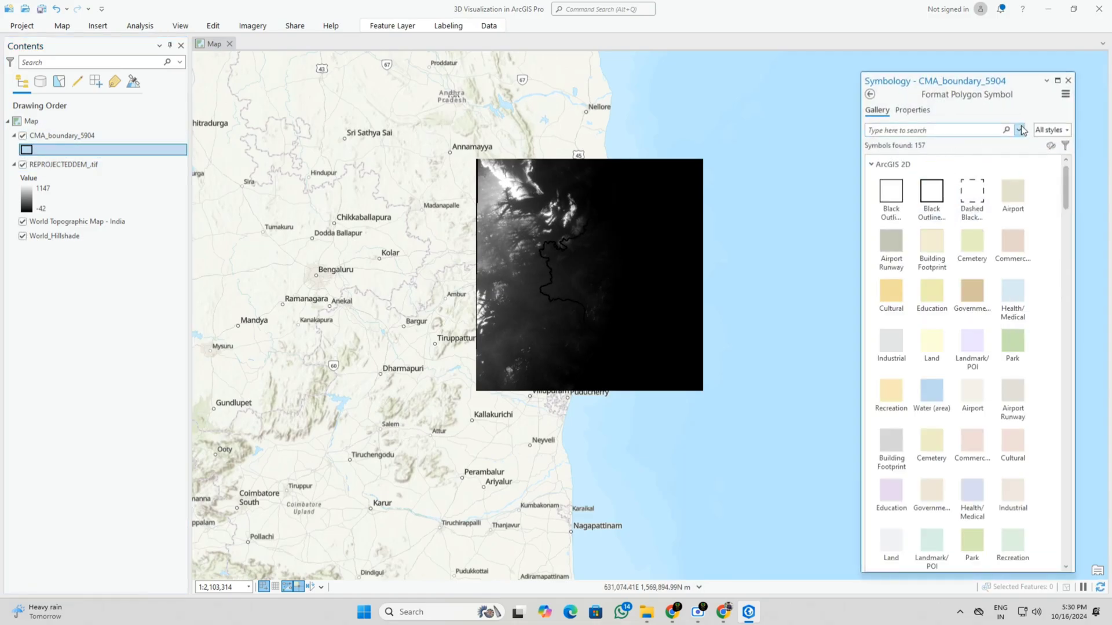
{"action": "left_click", "coordinate": [928, 112]}
{"action": "left_click", "coordinate": [1068, 186]}
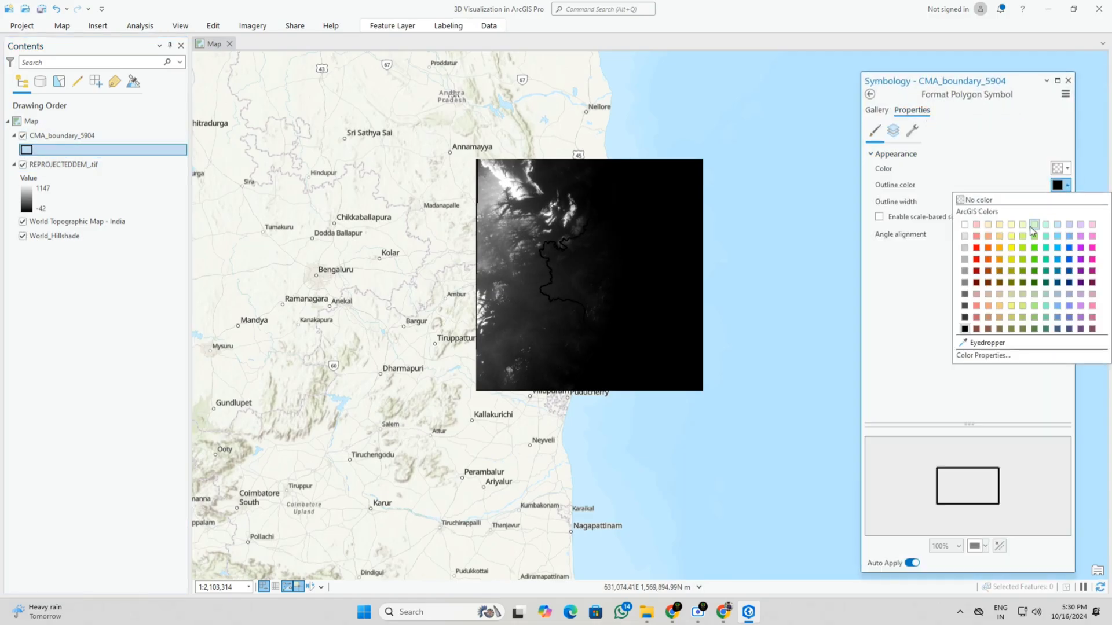
{"action": "left_click", "coordinate": [988, 237]}
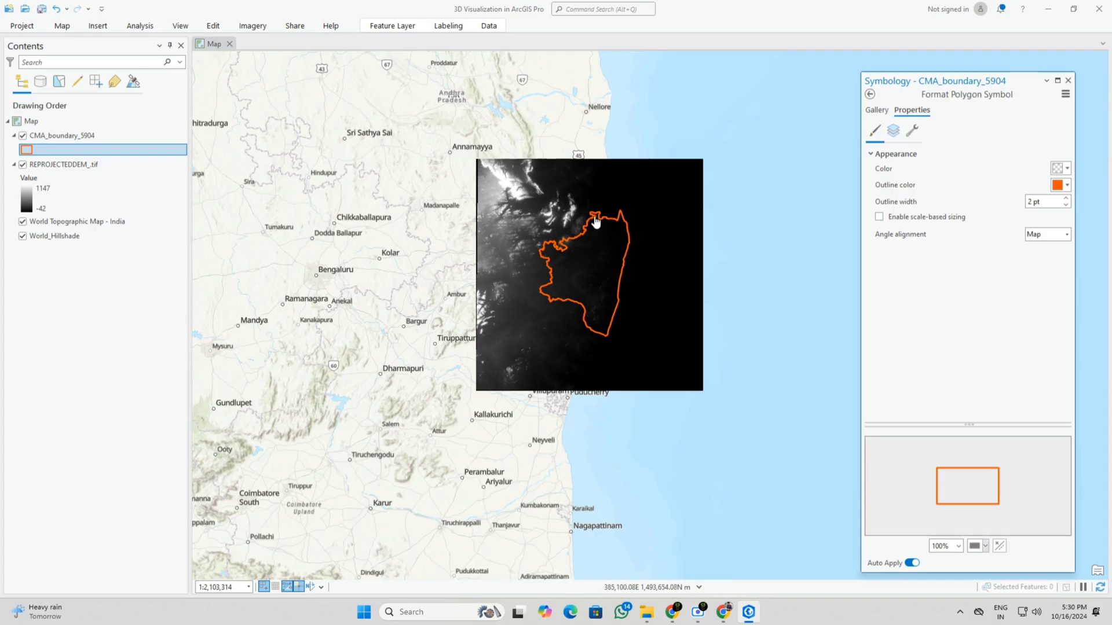
{"action": "left_click", "coordinate": [1067, 81]}
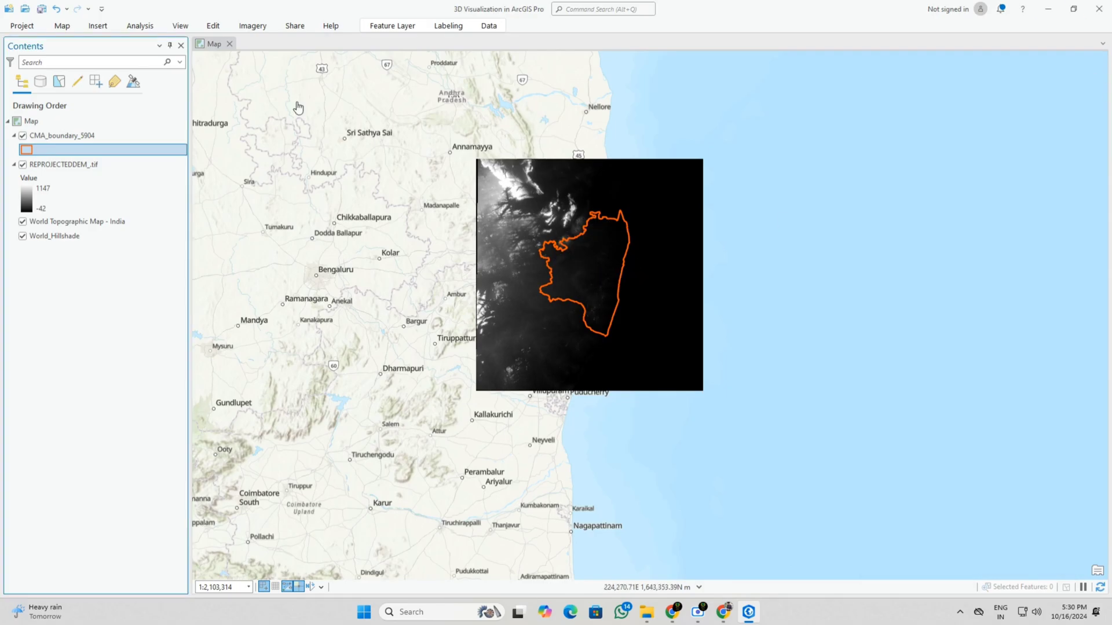
Step: Set up Extract by Mask with REPROJECTEDDEM_.tif as the input raster and CMA_boundary_5904 as the feature mask
{"action": "left_click", "coordinate": [181, 27]}
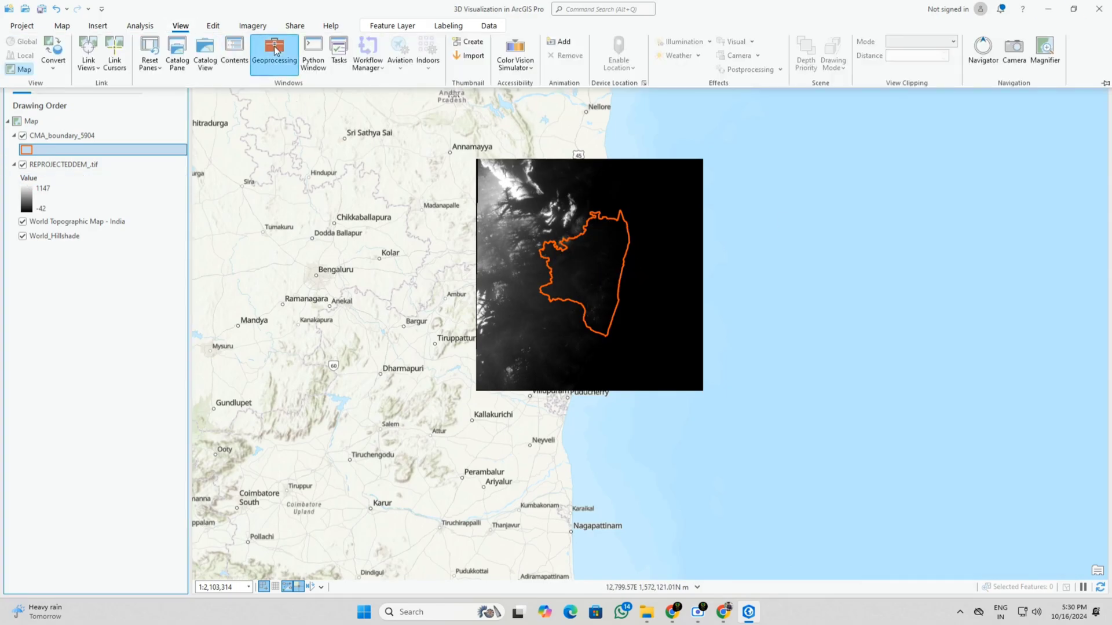
{"action": "left_click", "coordinate": [273, 55]}
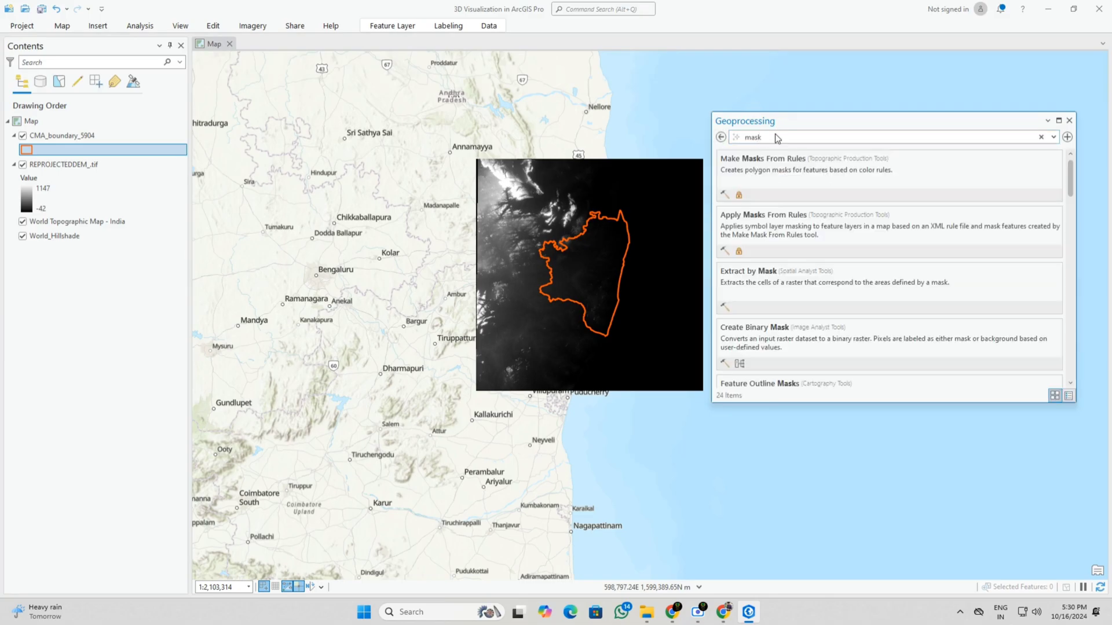
{"action": "left_click", "coordinate": [763, 277]}
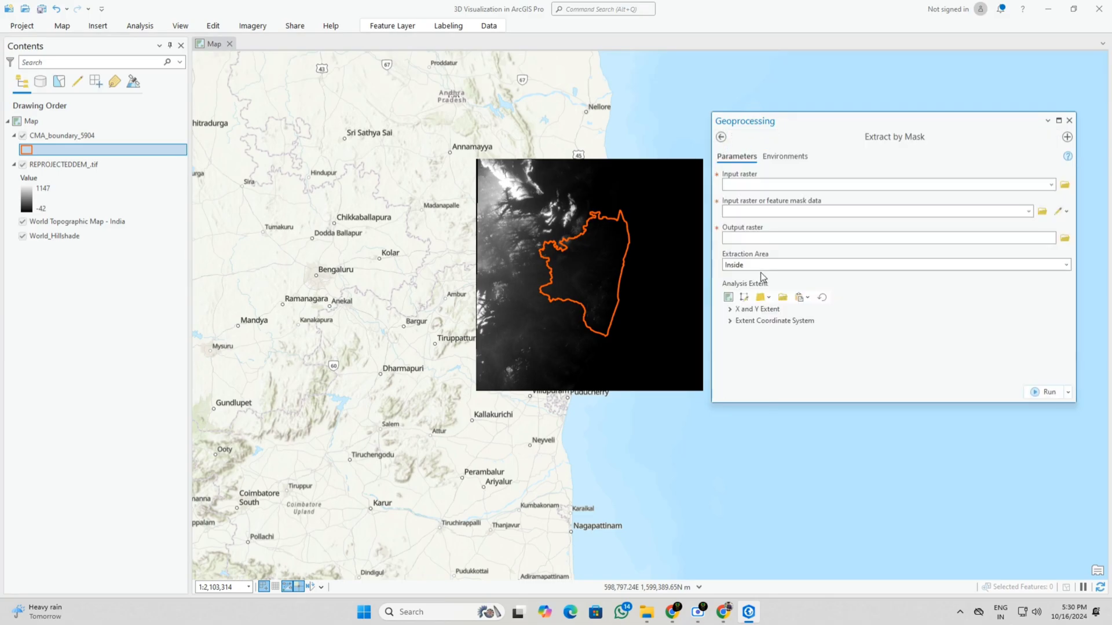
{"action": "left_click", "coordinate": [902, 182]}
{"action": "left_click", "coordinate": [1051, 184]}
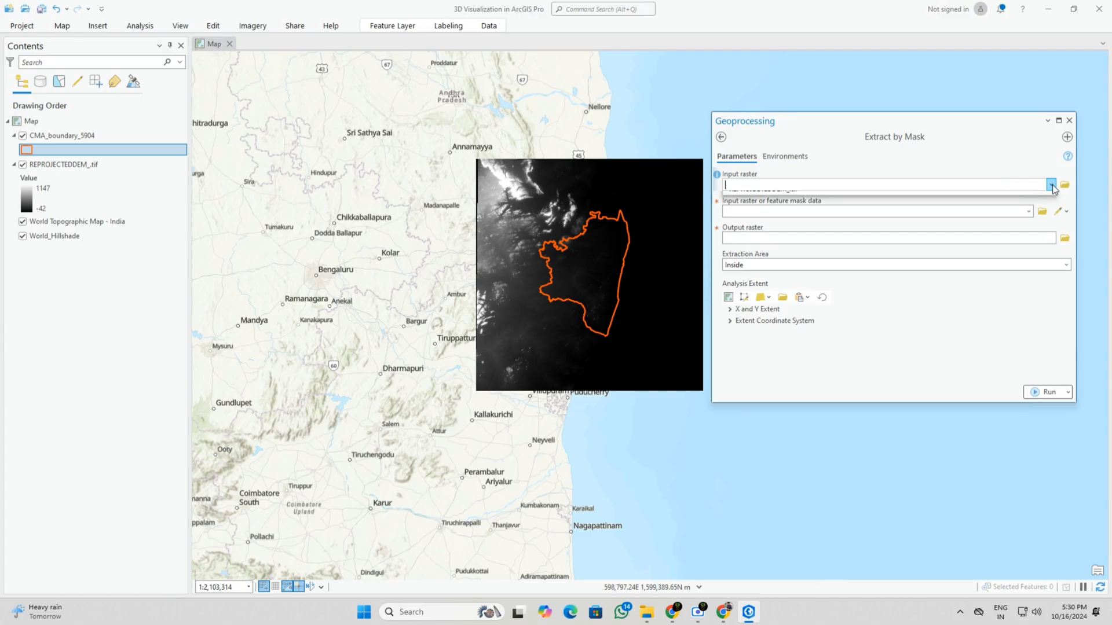
{"action": "left_click", "coordinate": [897, 196]}
{"action": "left_click", "coordinate": [1018, 212]}
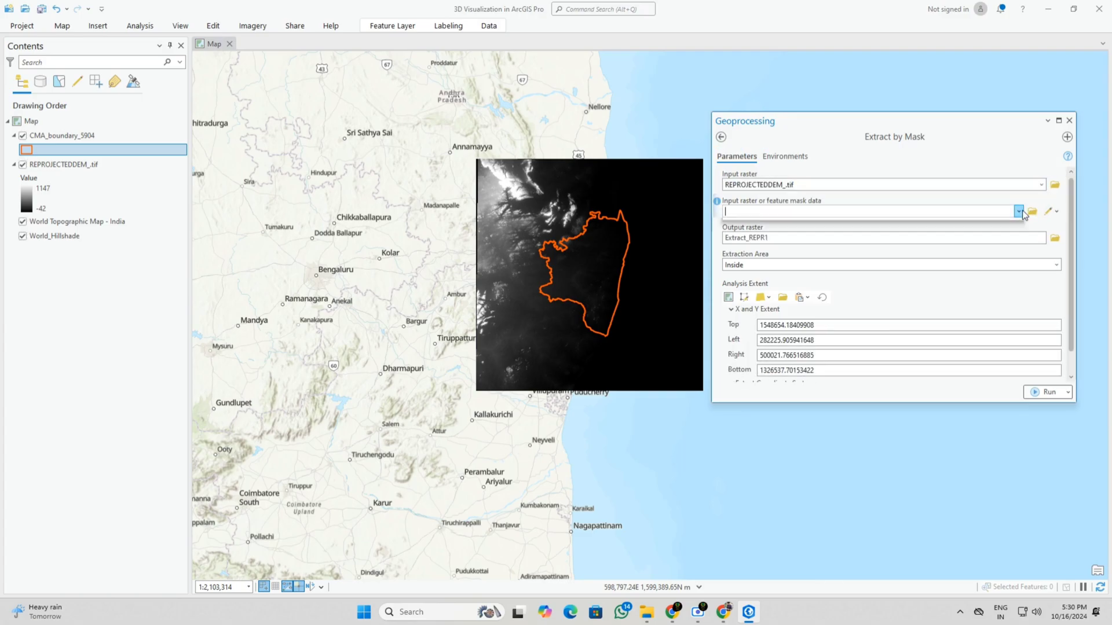
{"action": "left_click", "coordinate": [844, 224]}
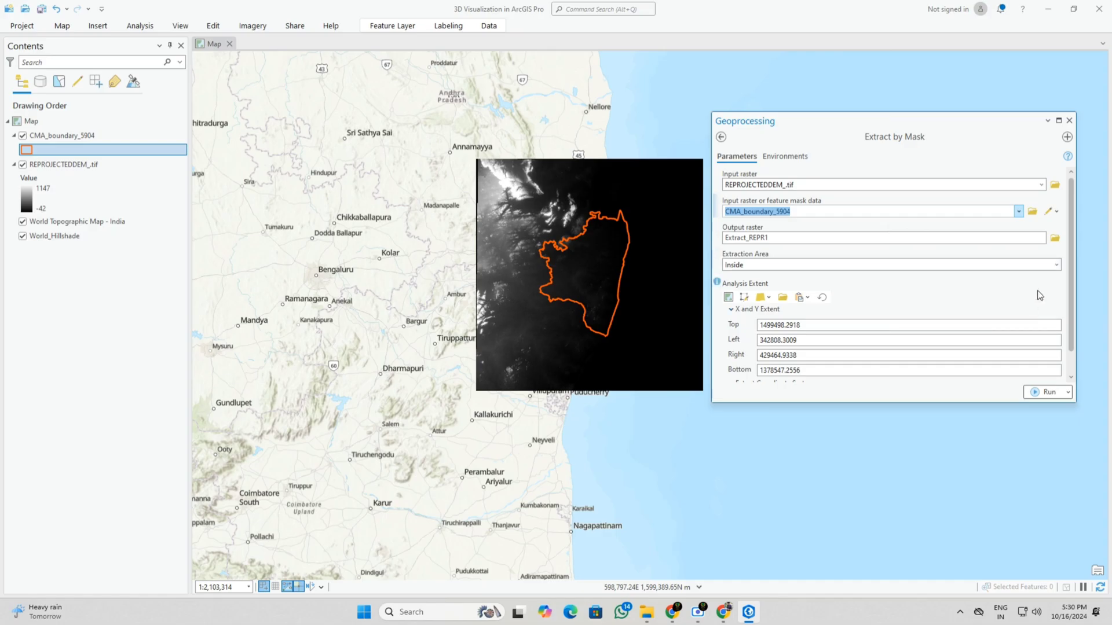
Step: Set the output raster to masked_chennai_elevation in the 3D folder on drive D and try to run the extraction
{"action": "left_click", "coordinate": [1054, 239]}
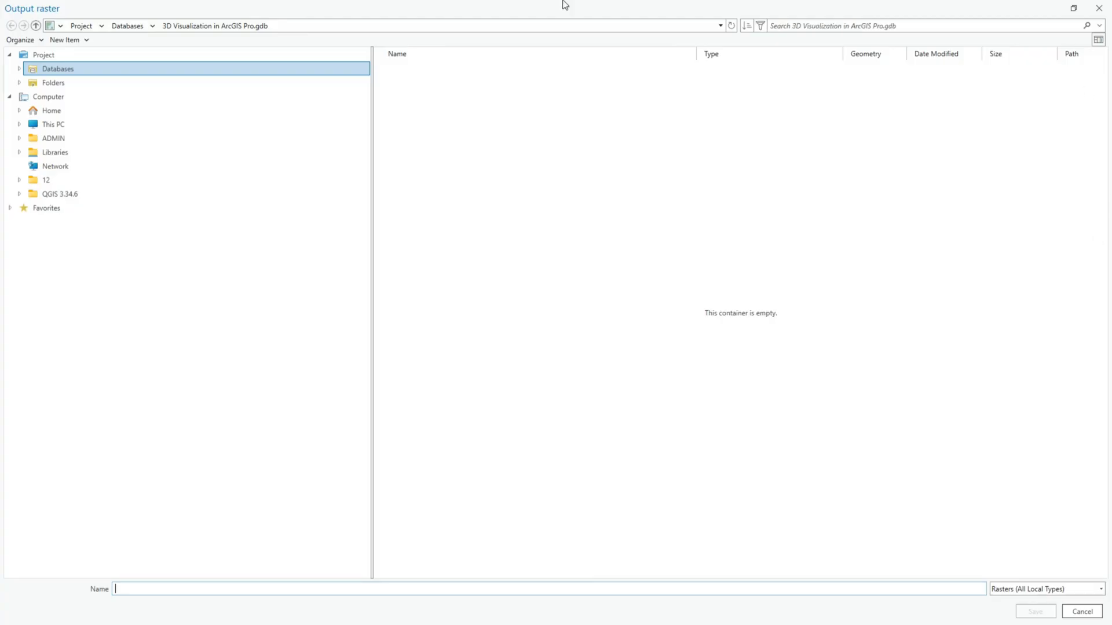
{"action": "left_click", "coordinate": [74, 123]}
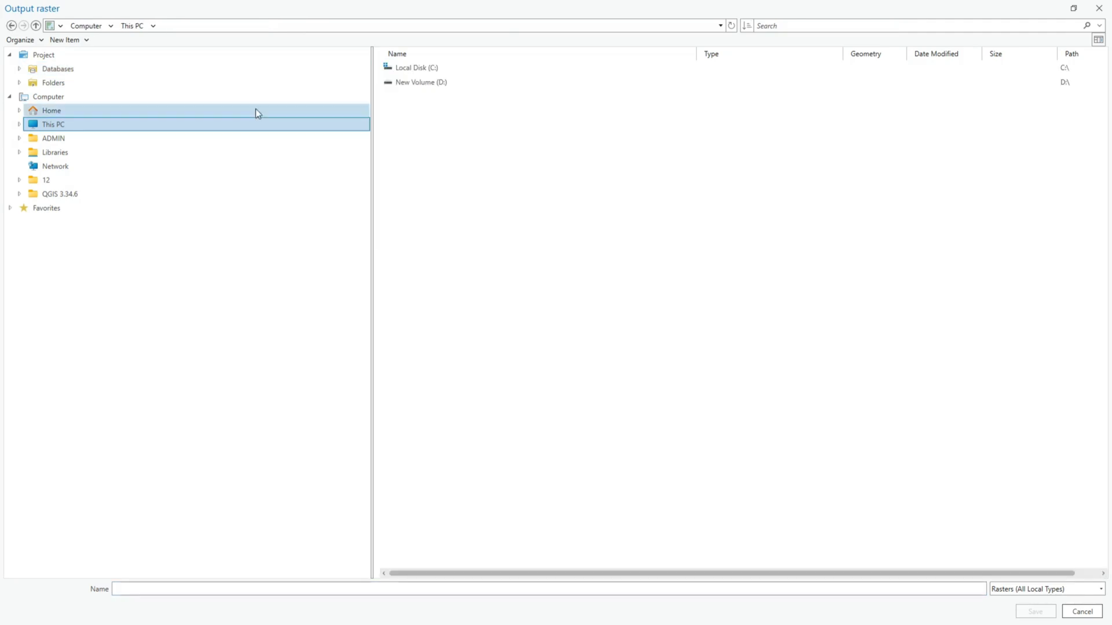
{"action": "double_click", "coordinate": [406, 82]}
{"action": "double_click", "coordinate": [413, 68]}
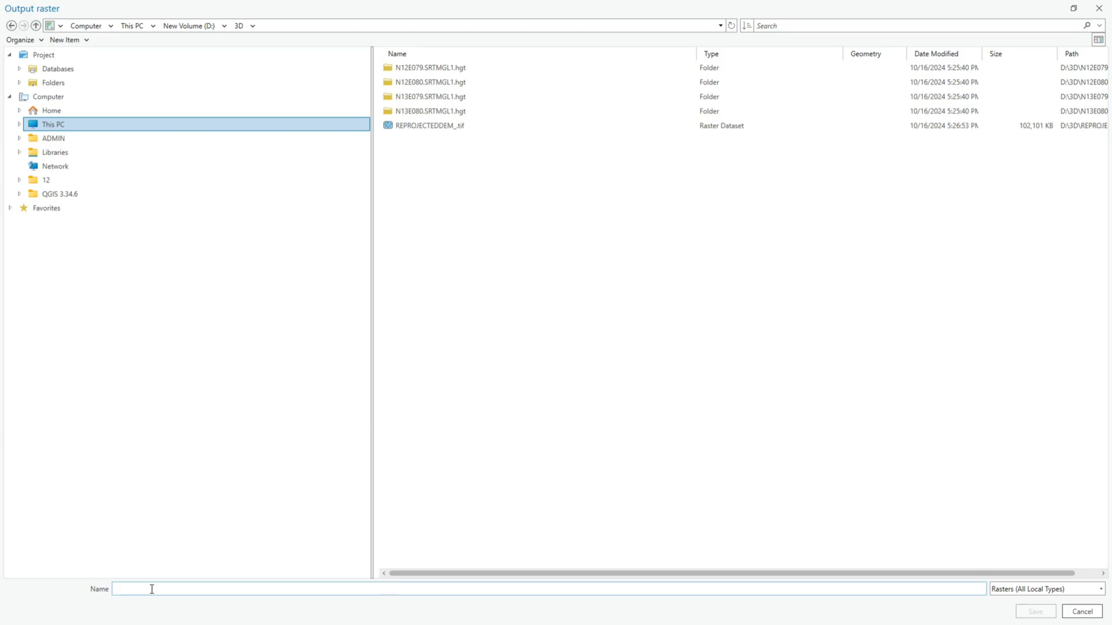
{"action": "type", "text": "masked_chennai"}
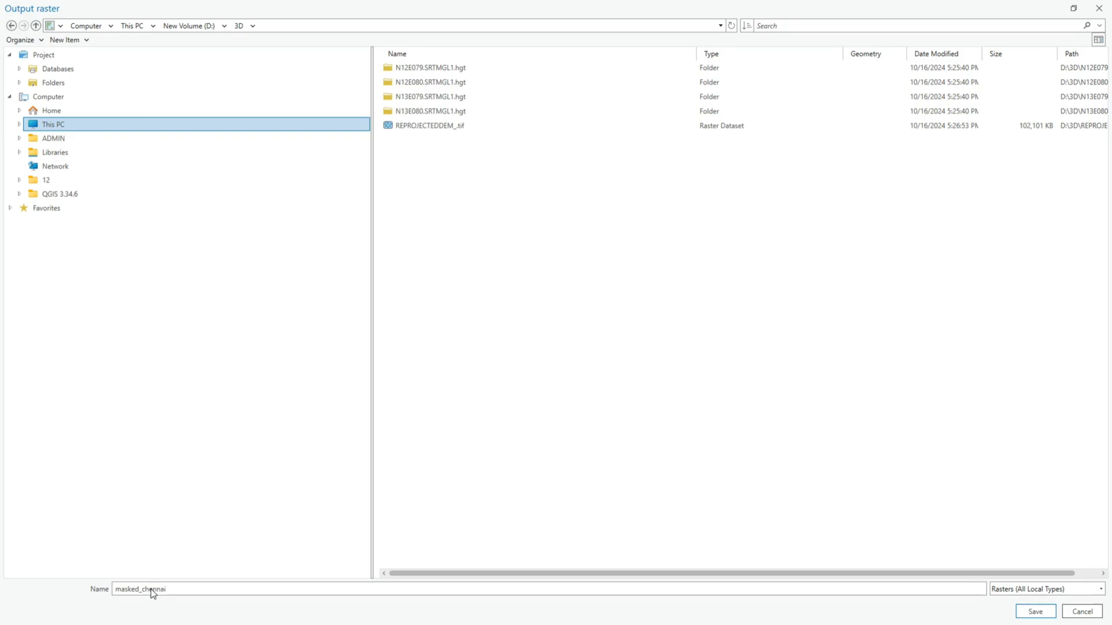
{"action": "type", "text": "_elevation"}
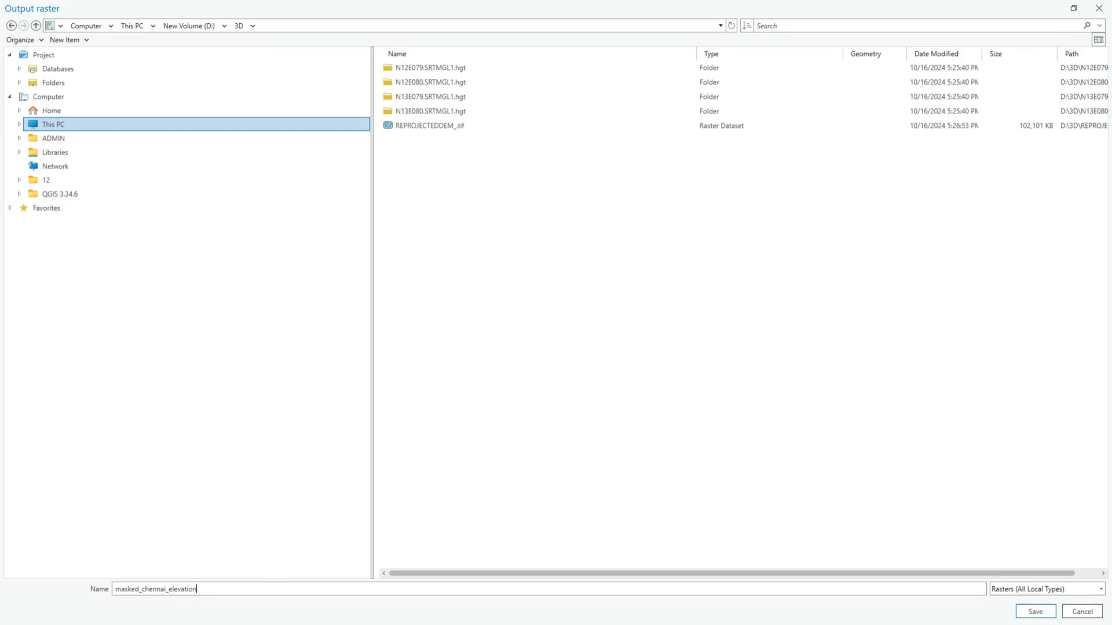
{"action": "left_click", "coordinate": [1022, 612]}
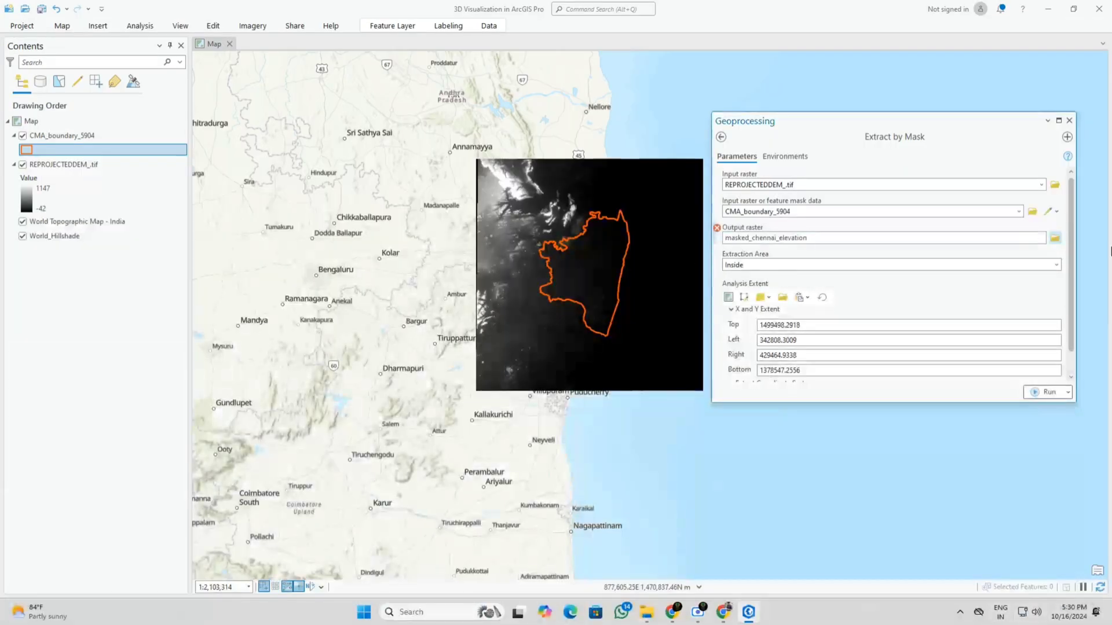
{"action": "left_click", "coordinate": [1045, 392]}
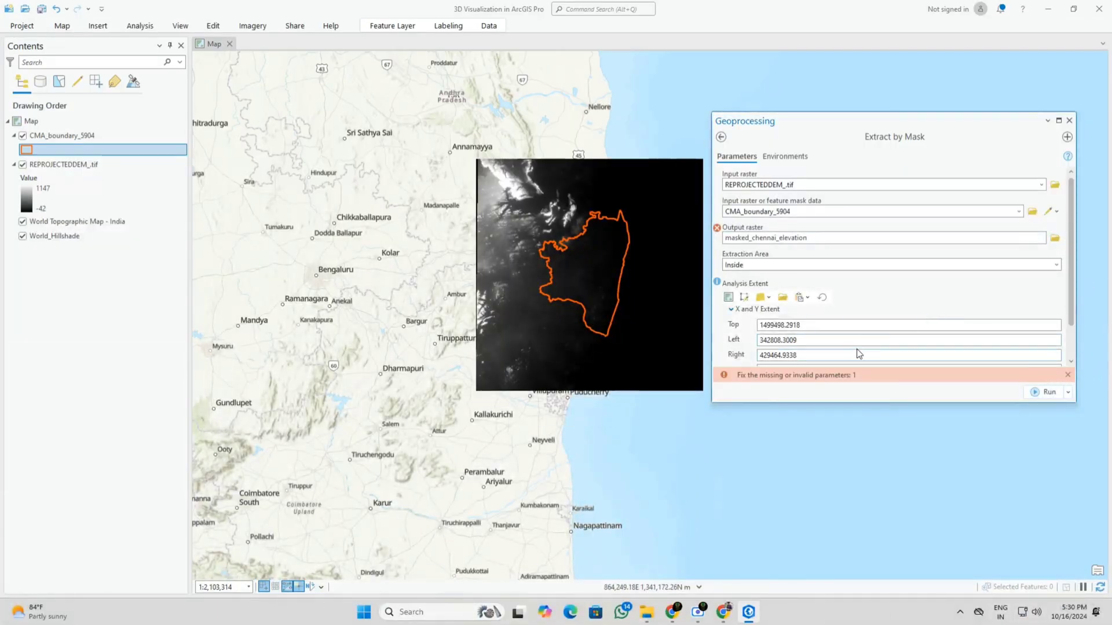
{"action": "scroll", "coordinate": [859, 354], "scroll_direction": "down", "scroll_amount": 1}
{"action": "scroll", "coordinate": [850, 333], "scroll_direction": "up", "scroll_amount": 1}
Step: Save the output raster as mask in the 3D Visualization in ArcGIS Pro.gdb geodatabase and run Extract by Mask
{"action": "left_click", "coordinate": [1055, 238]}
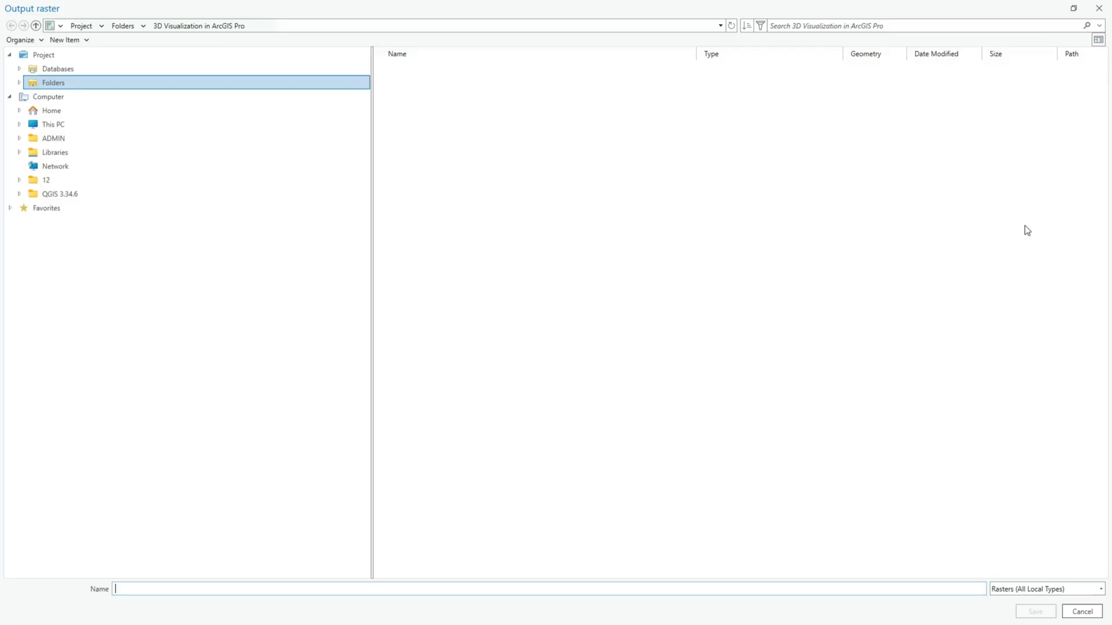
{"action": "double_click", "coordinate": [449, 70]}
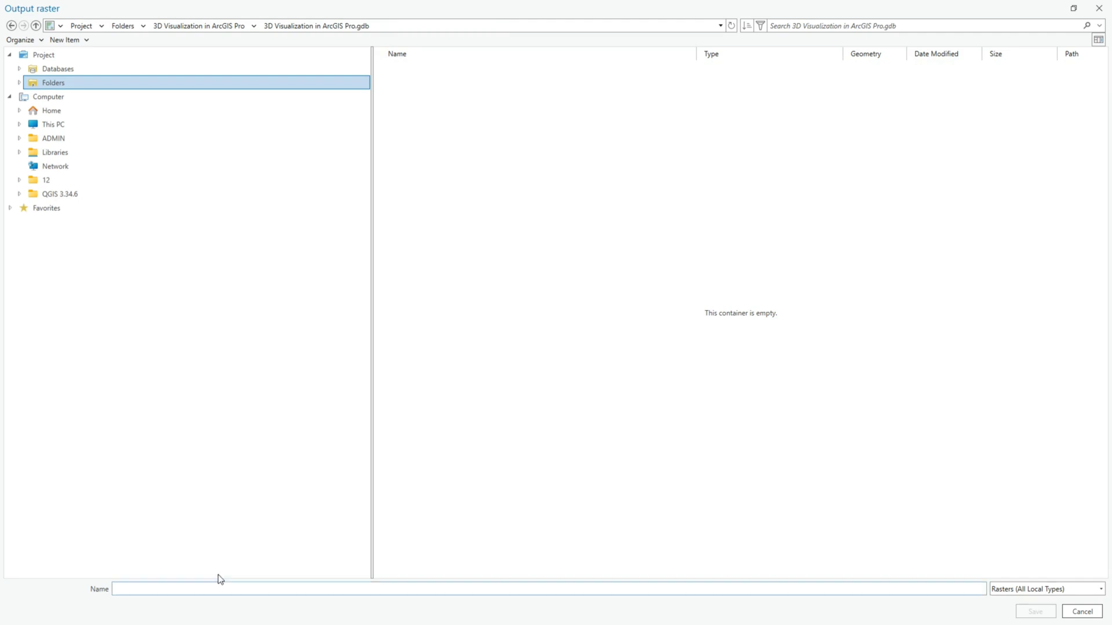
{"action": "left_click", "coordinate": [162, 593]}
{"action": "type", "text": "mask"}
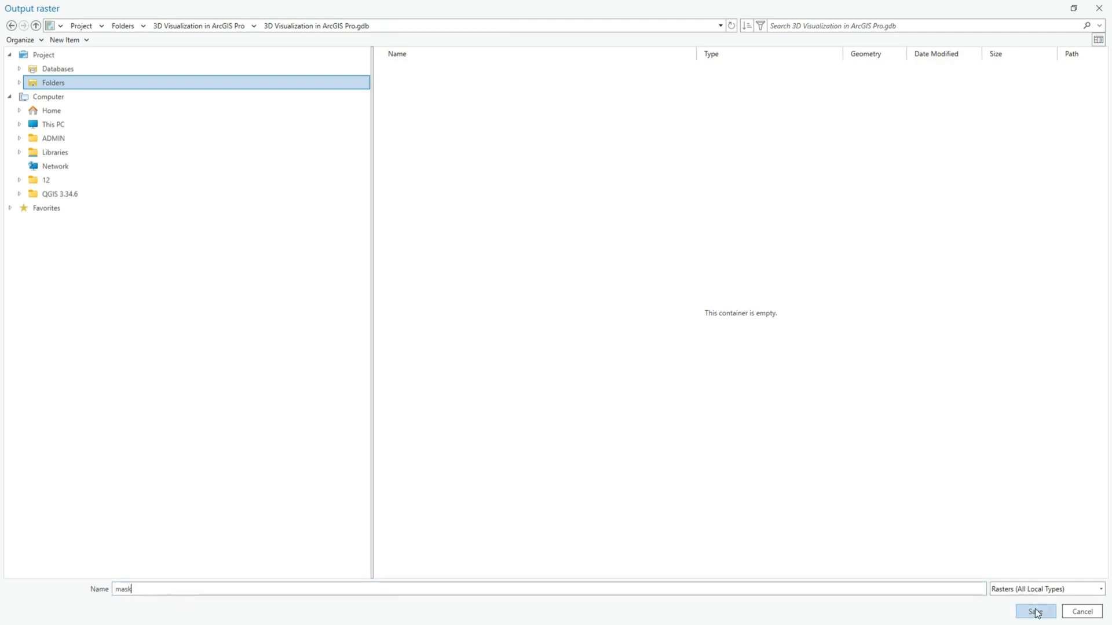
{"action": "left_click", "coordinate": [1034, 612]}
{"action": "left_click", "coordinate": [1045, 389]}
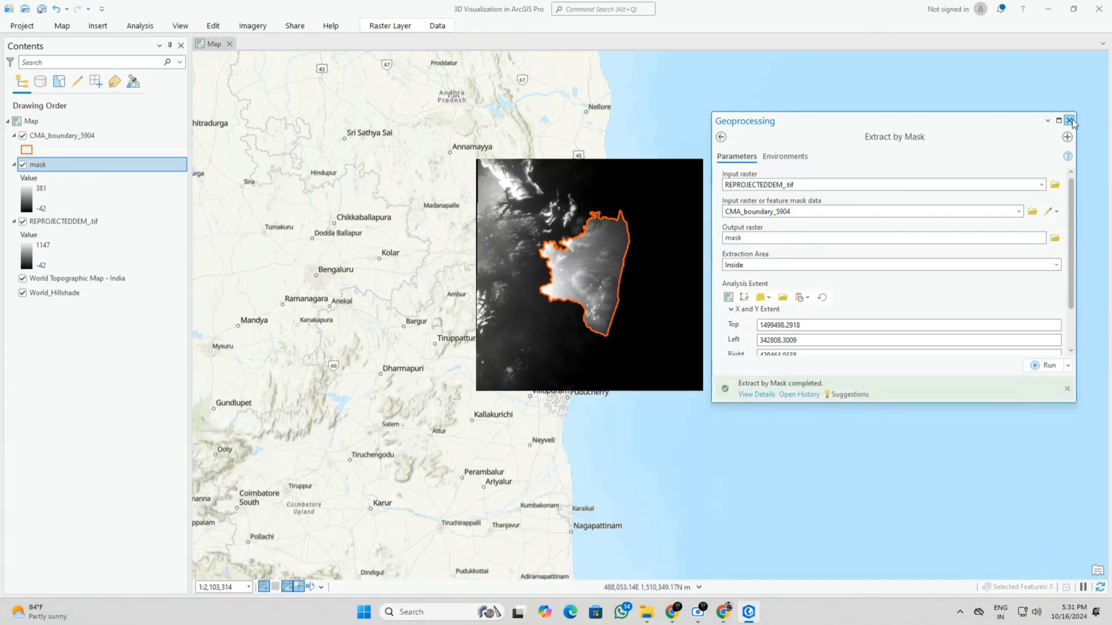
{"action": "left_click", "coordinate": [1069, 121]}
Step: Change the CMA_boundary_5904 outline color to black and remove the REPROJECTEDDEM_.tif layer from the map
{"action": "left_click", "coordinate": [23, 222]}
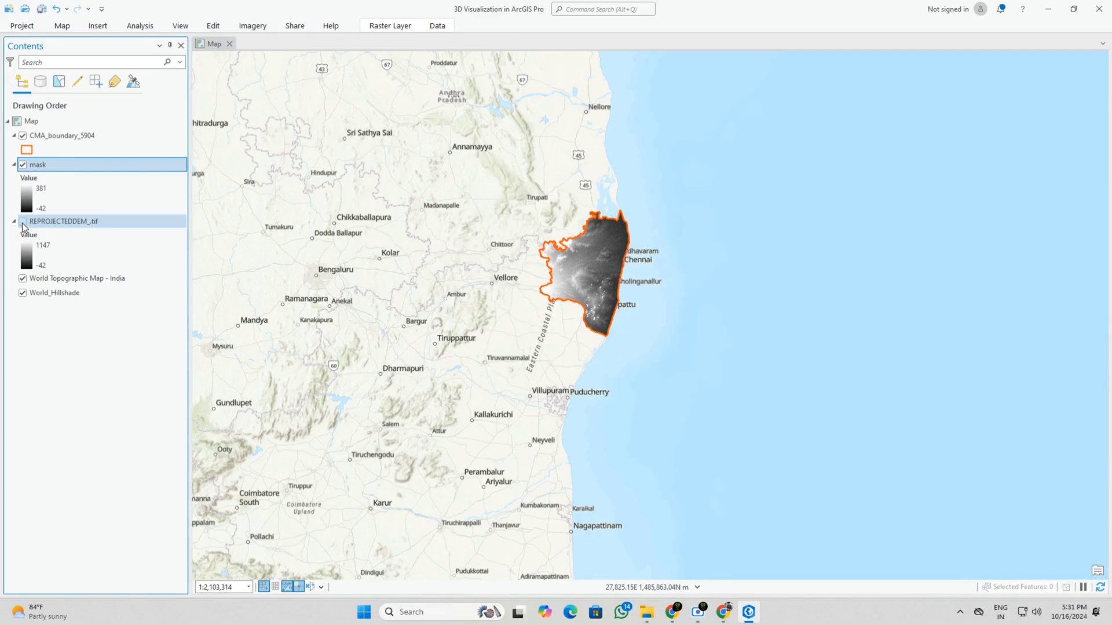
{"action": "left_click", "coordinate": [26, 150]}
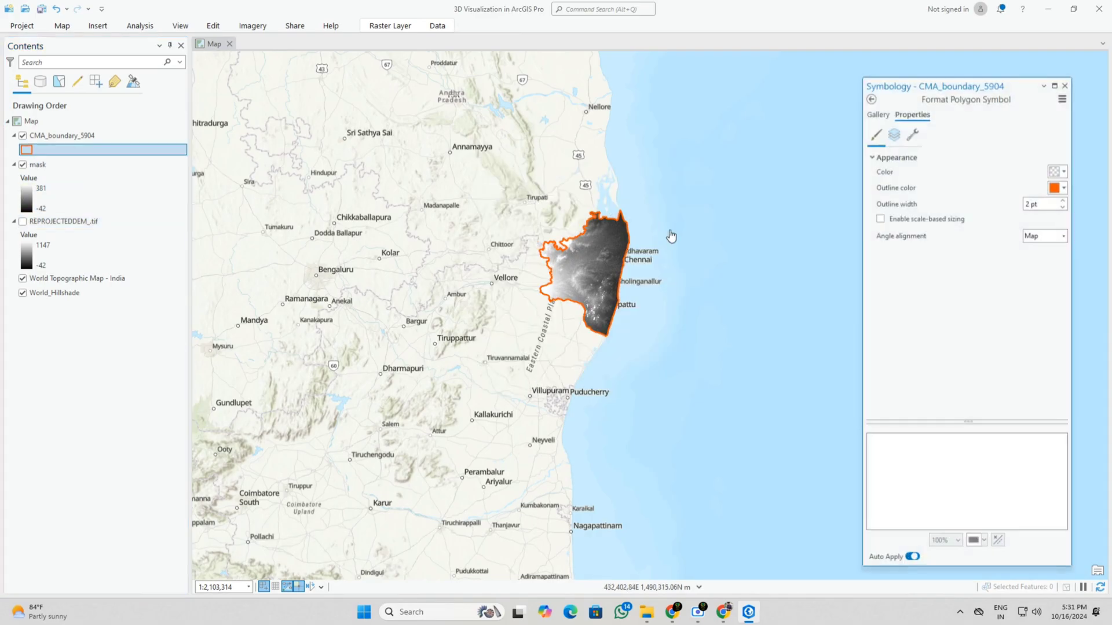
{"action": "left_click", "coordinate": [1068, 185]}
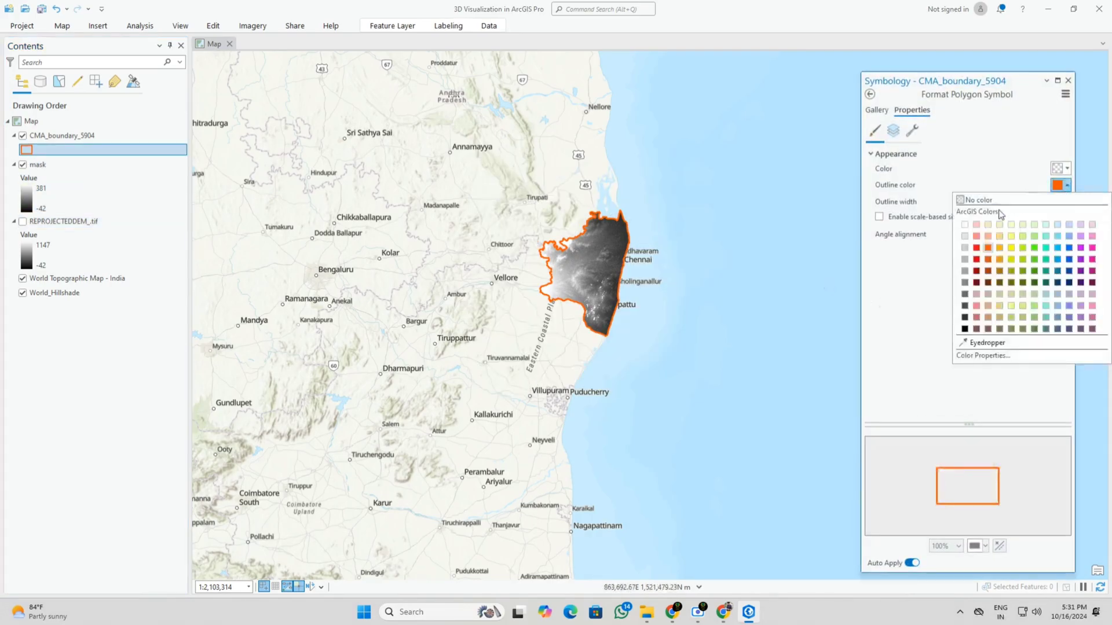
{"action": "left_click", "coordinate": [965, 317]}
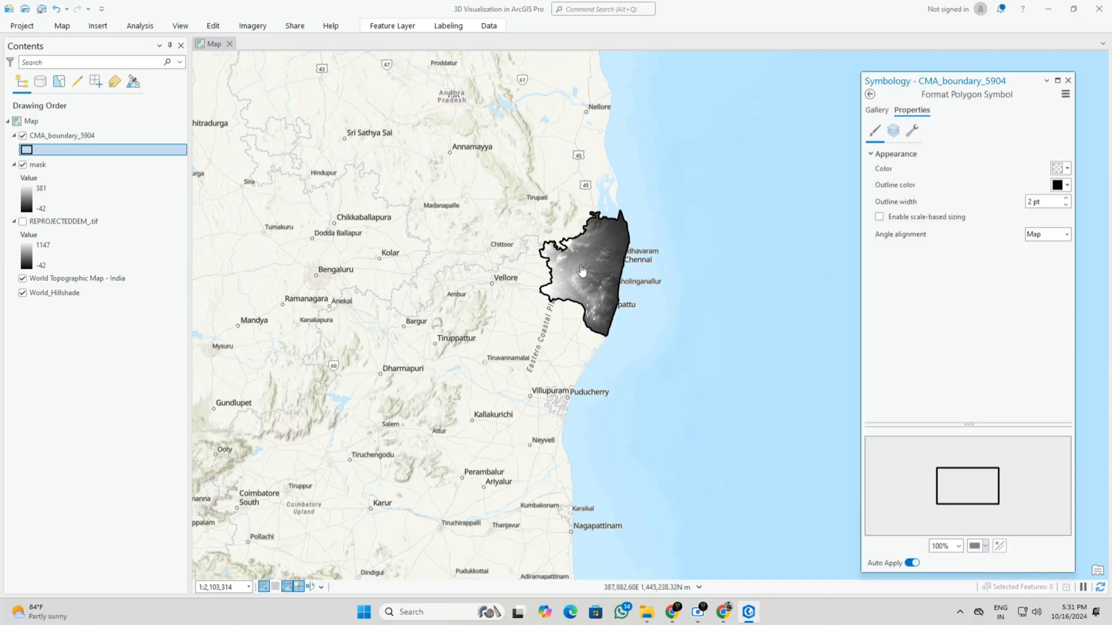
{"action": "scroll", "coordinate": [637, 249], "scroll_direction": "up", "scroll_amount": 3}
{"action": "scroll", "coordinate": [661, 234], "scroll_direction": "up", "scroll_amount": 6}
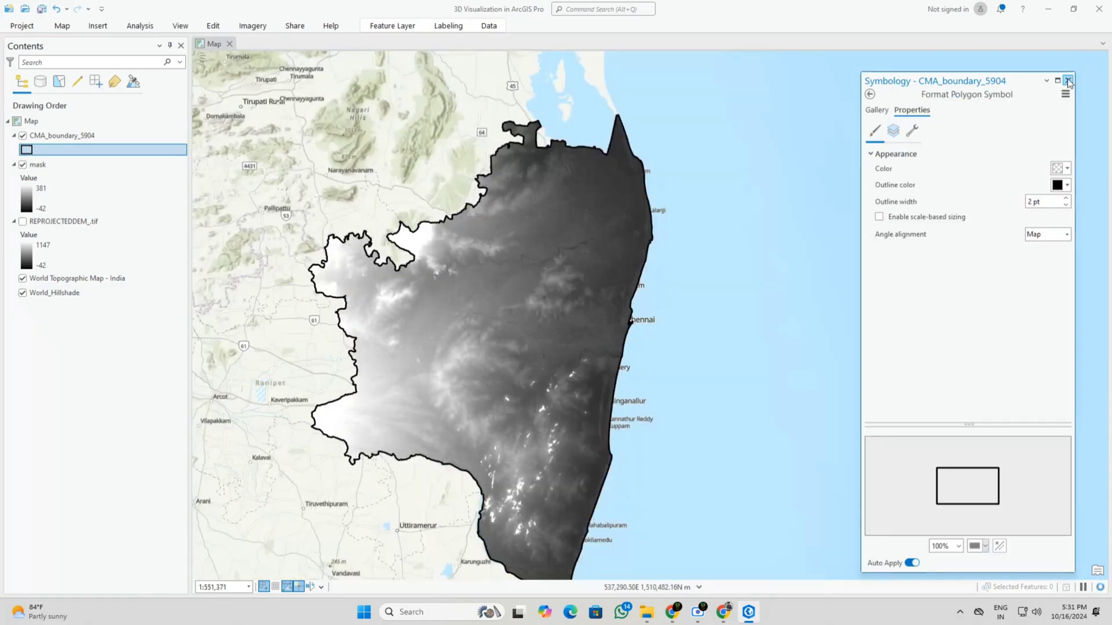
{"action": "left_click", "coordinate": [1068, 80]}
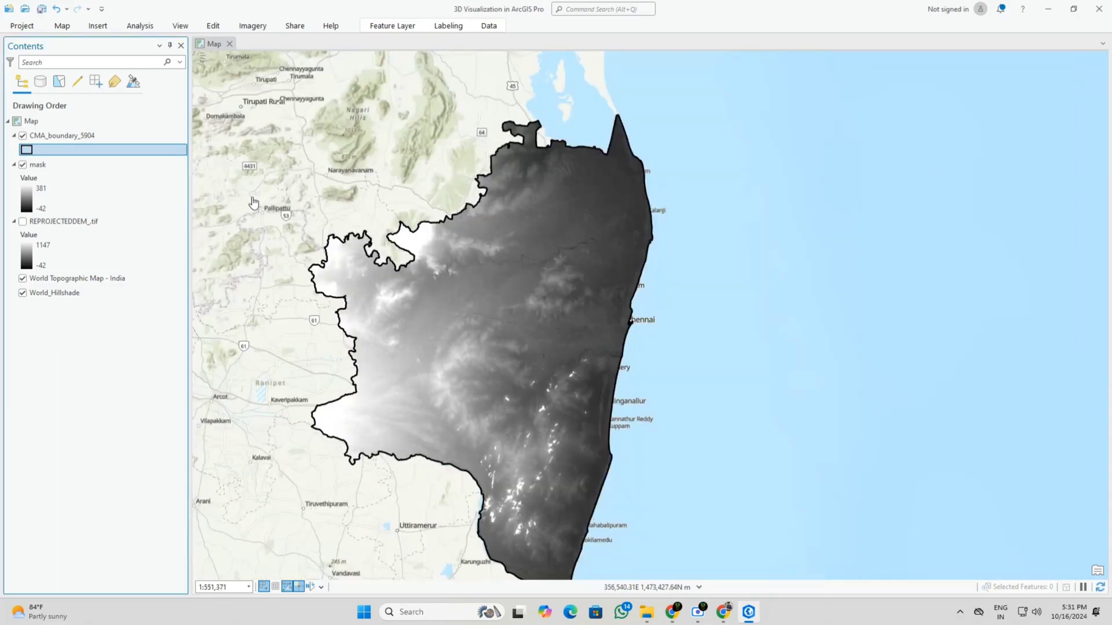
{"action": "right_click", "coordinate": [45, 224]}
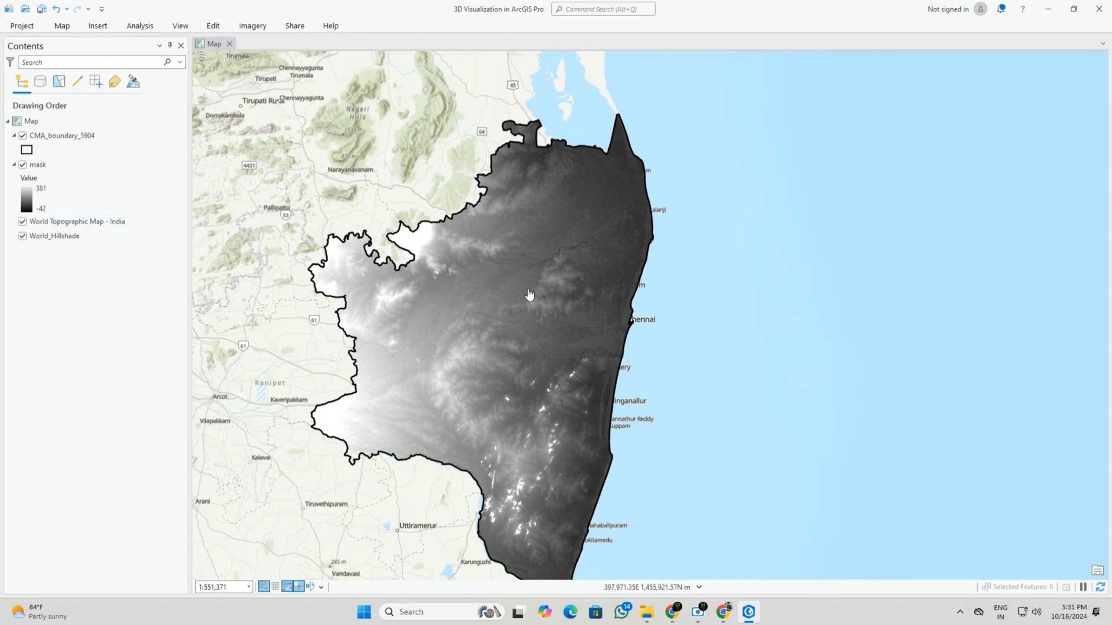
Step: Apply the full-spectrum rainbow color scheme to the stretched mask raster, leaving the scheme not inverted
{"action": "scroll", "coordinate": [531, 285], "scroll_direction": "up", "scroll_amount": 3}
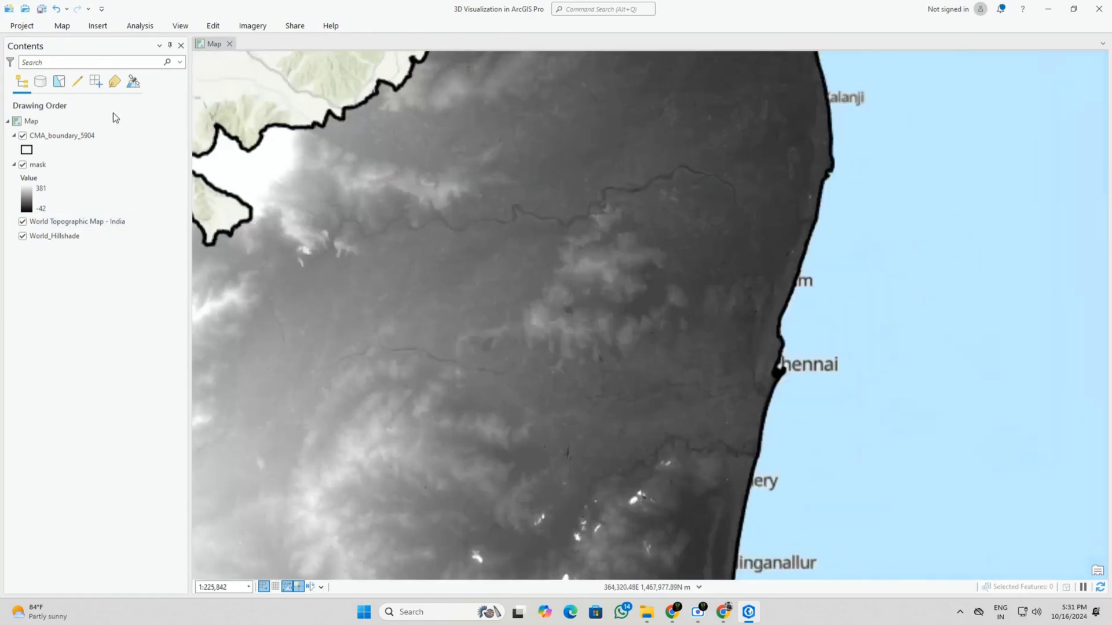
{"action": "double_click", "coordinate": [33, 197]}
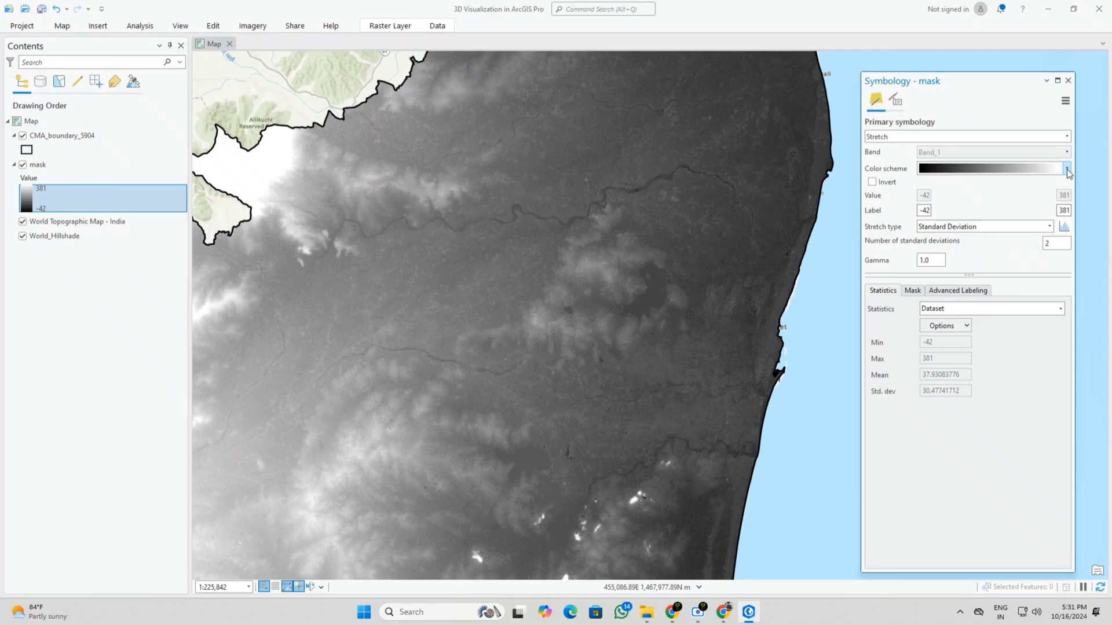
{"action": "left_click", "coordinate": [1067, 169]}
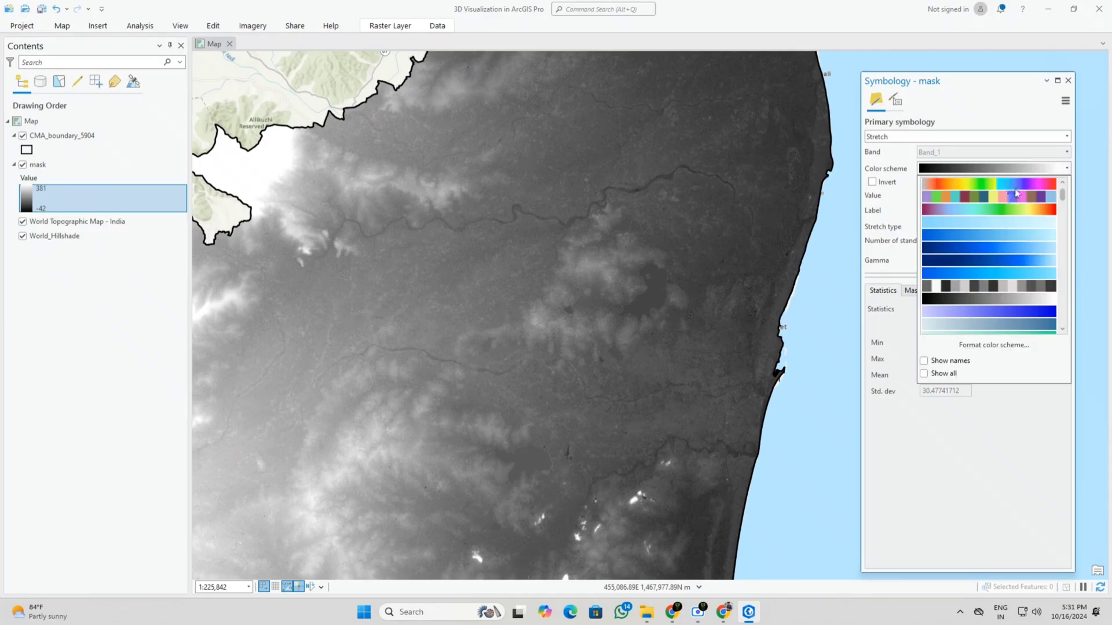
{"action": "left_click", "coordinate": [1018, 184]}
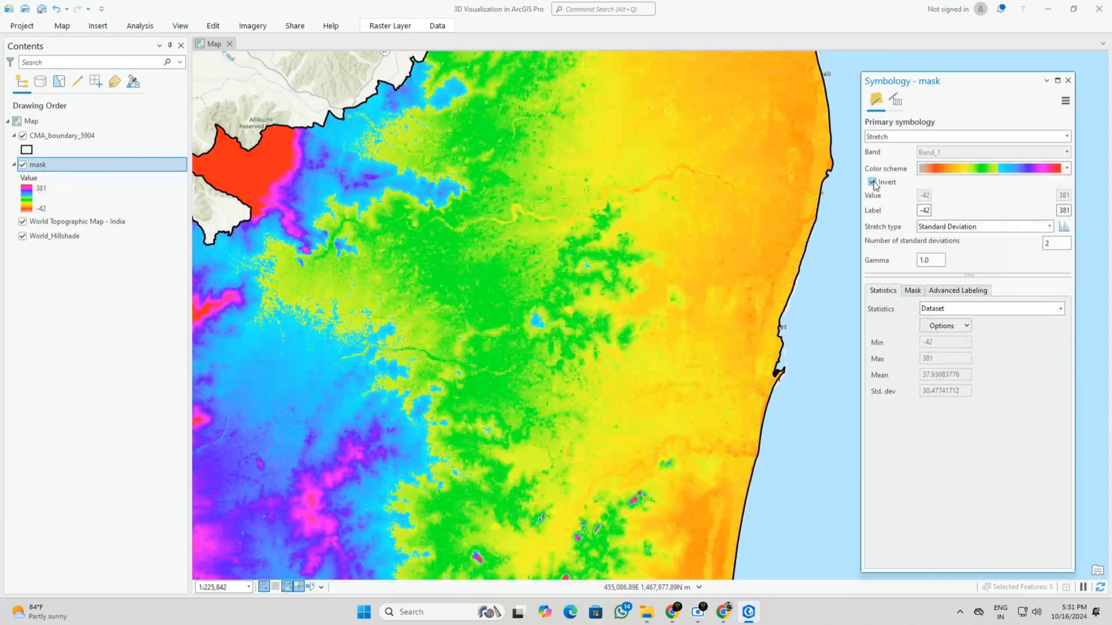
{"action": "left_click", "coordinate": [872, 183]}
{"action": "left_click", "coordinate": [871, 183]}
{"action": "scroll", "coordinate": [291, 250], "scroll_direction": "down", "scroll_amount": 3}
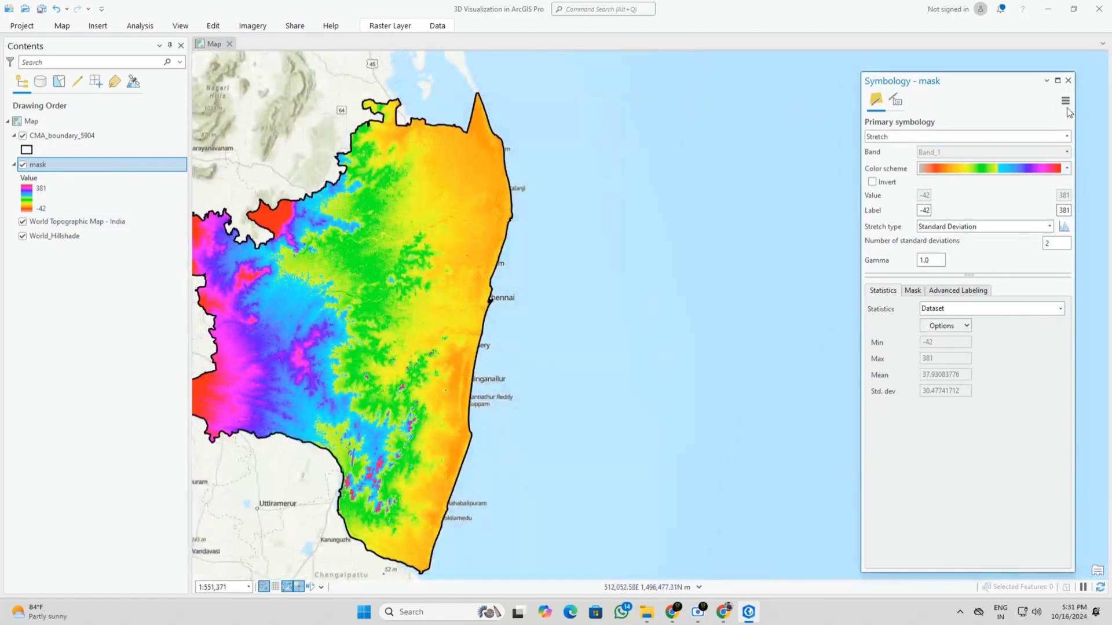
Step: Close the mask symbology settings and find and open the Spatial Analyst Hillshade geoprocessing tool
{"action": "left_click", "coordinate": [1068, 81]}
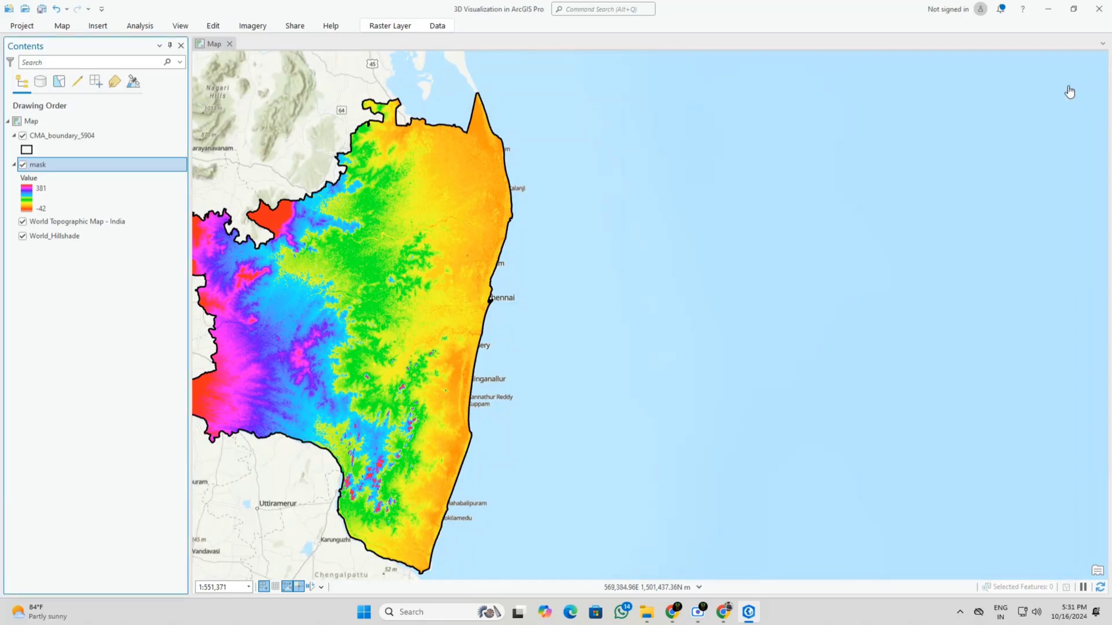
{"action": "left_click", "coordinate": [181, 26]}
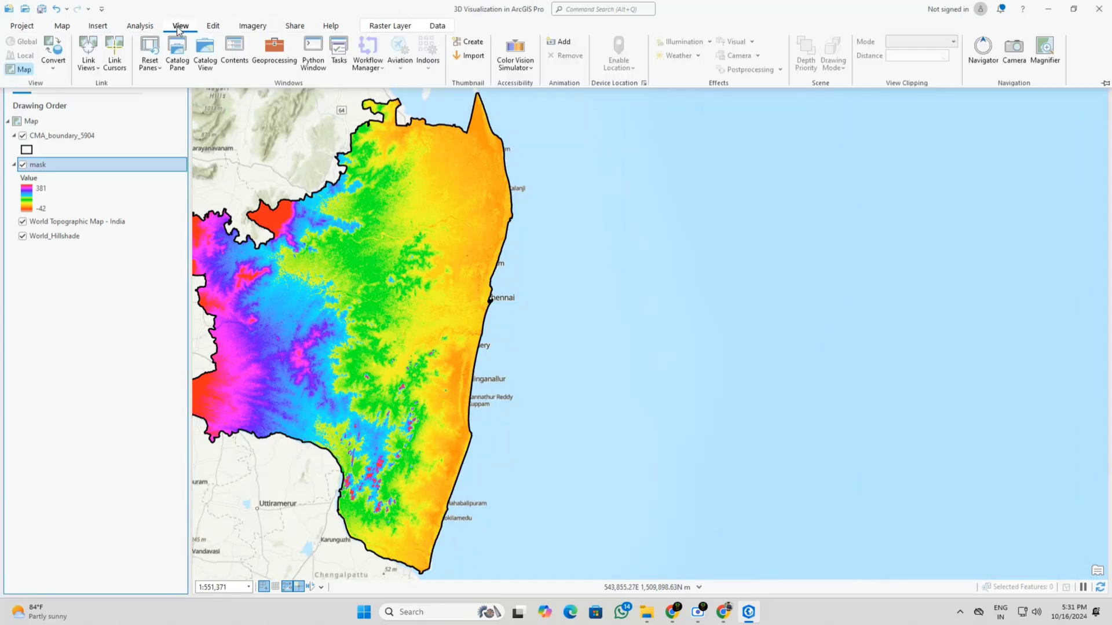
{"action": "left_click", "coordinate": [270, 53]}
{"action": "type", "text": "mask"}
{"action": "left_click_drag", "start_coordinate": [778, 137], "coordinate": [717, 143]}
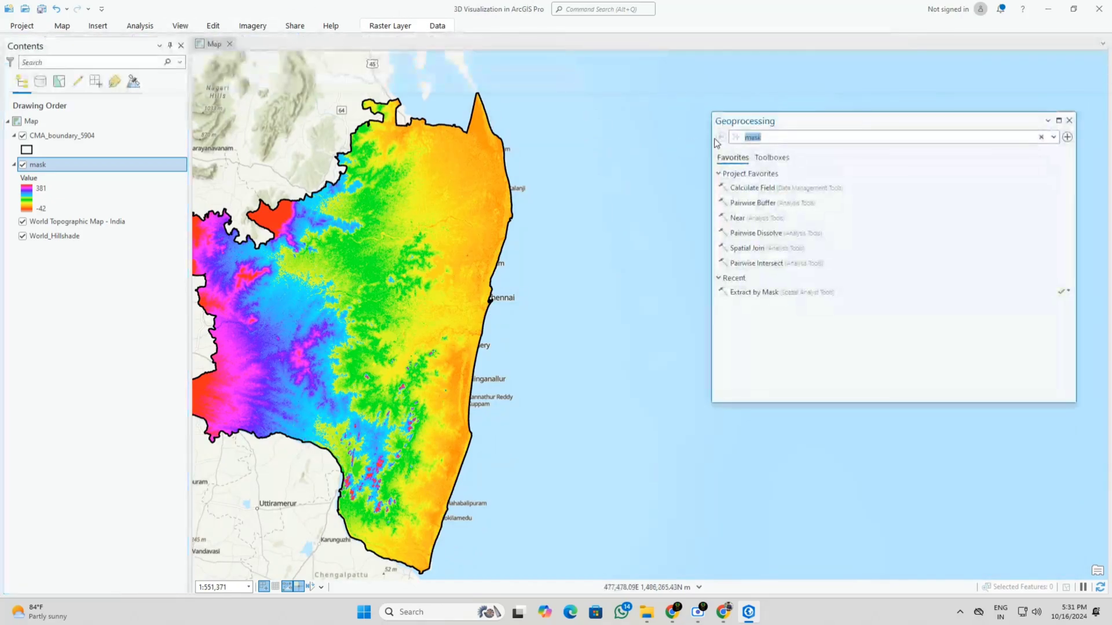
{"action": "key", "text": "BackSpace"}
{"action": "key", "text": "BackSpace"}
{"action": "key", "text": "BackSpace"}
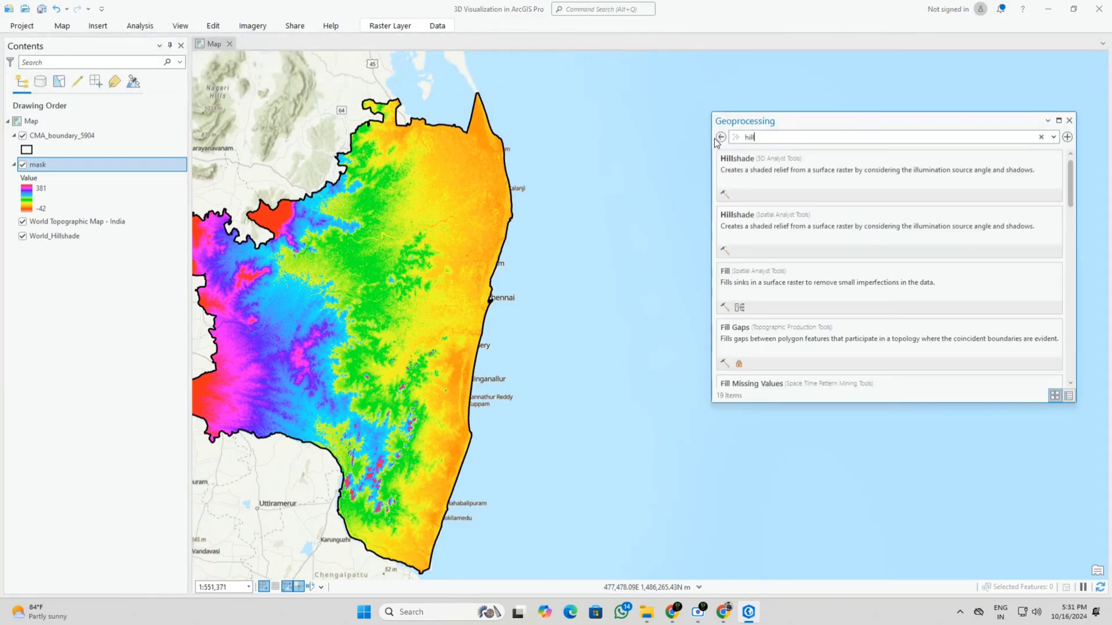
{"action": "left_click", "coordinate": [747, 220]}
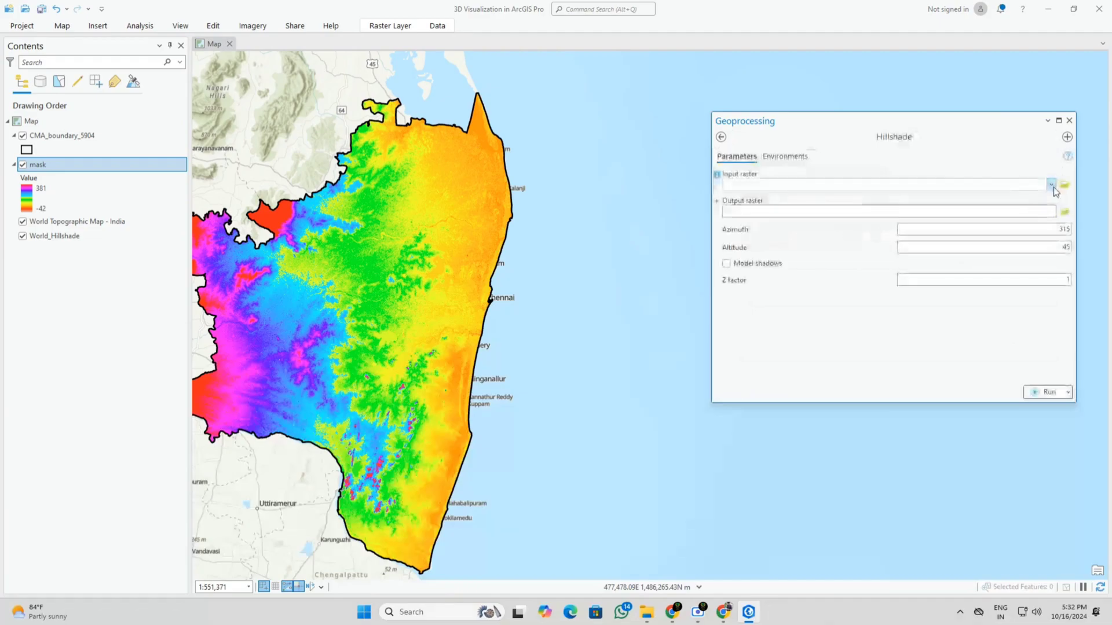
Step: Run Hillshade on the mask raster, keeping azimuth 315, altitude 45 and Z factor 1, and close the tool
{"action": "left_click", "coordinate": [1051, 184]}
{"action": "left_click", "coordinate": [836, 197]}
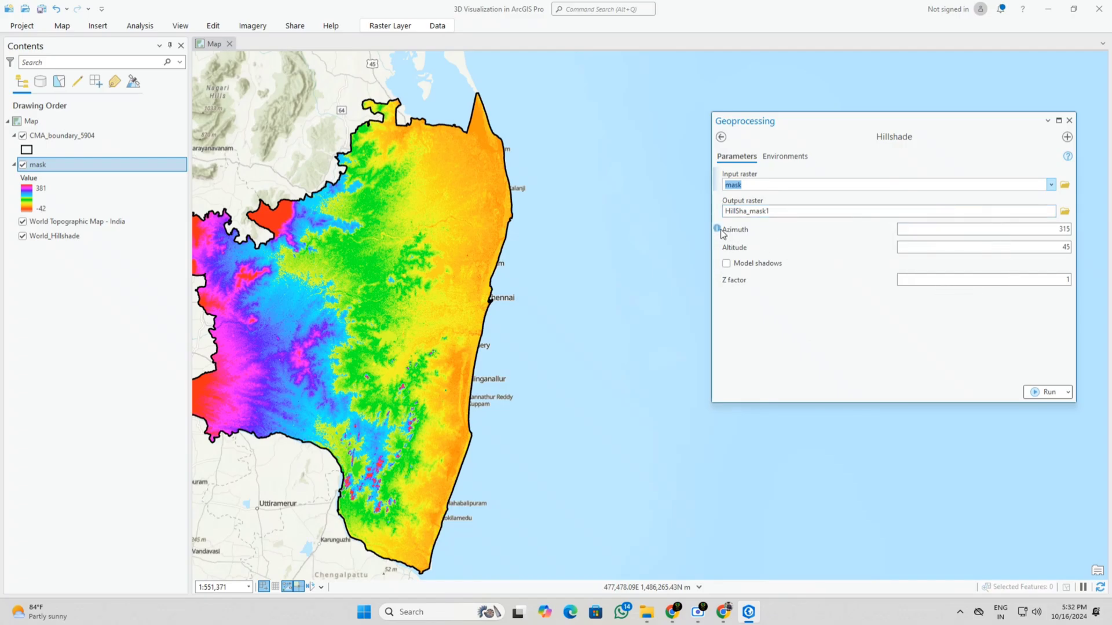
{"action": "mouse_move", "coordinate": [718, 230]}
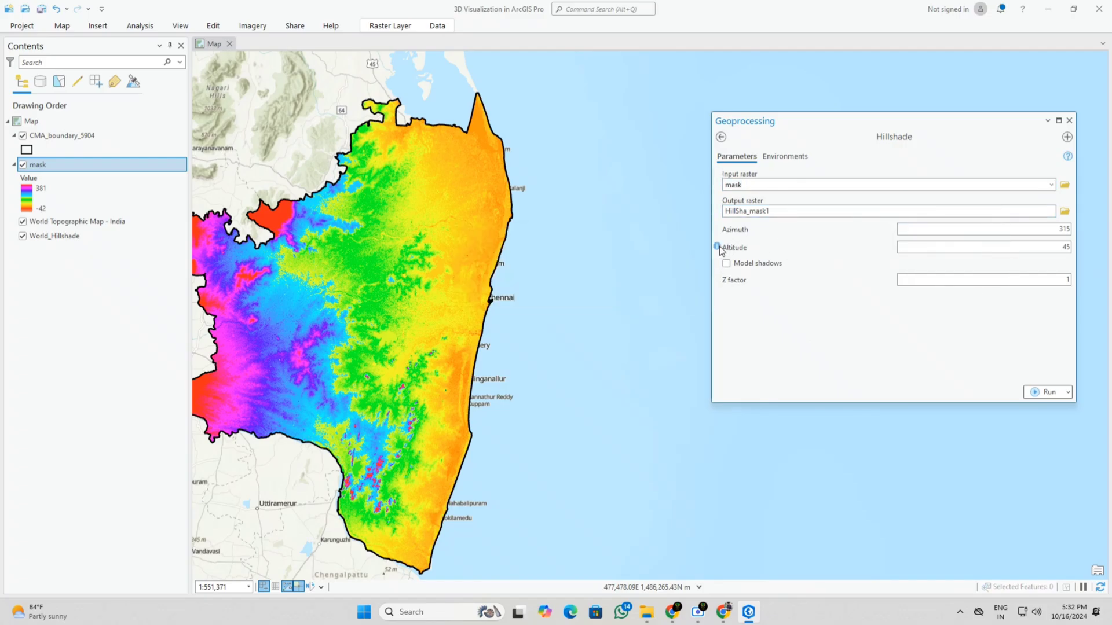
{"action": "left_click", "coordinate": [1036, 391]}
{"action": "mouse_move", "coordinate": [1067, 164]}
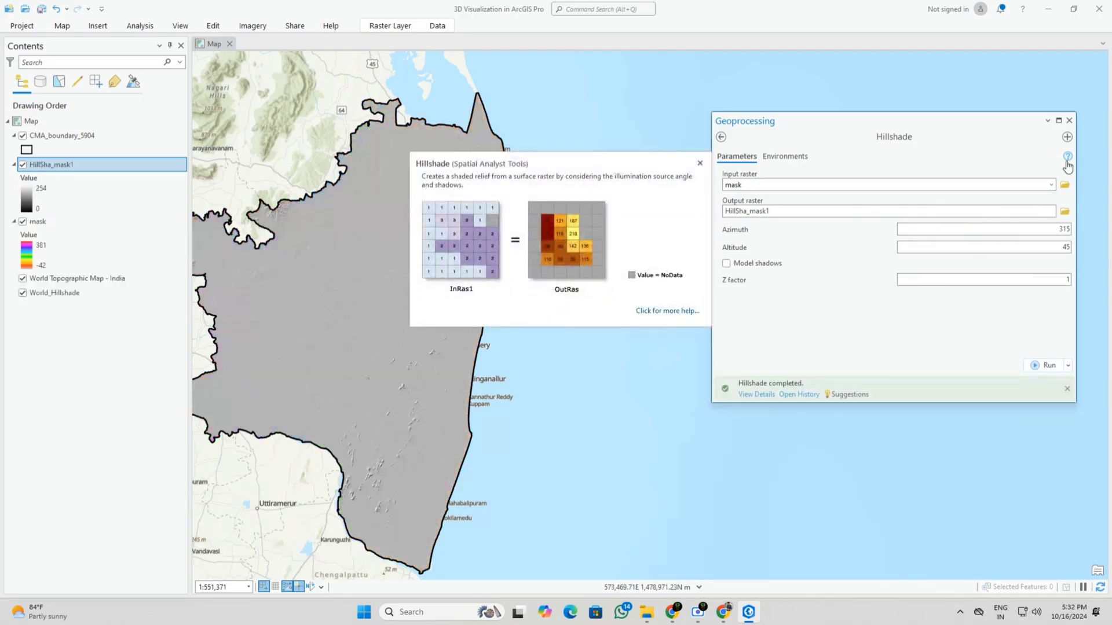
{"action": "left_click", "coordinate": [1068, 121]}
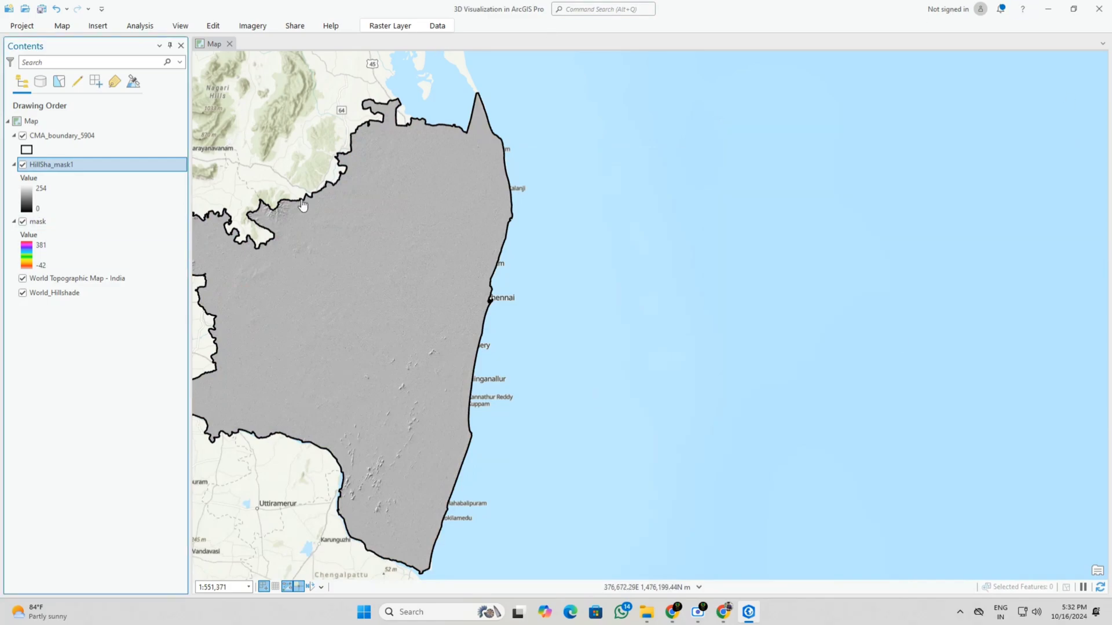
{"action": "right_click", "coordinate": [47, 169]}
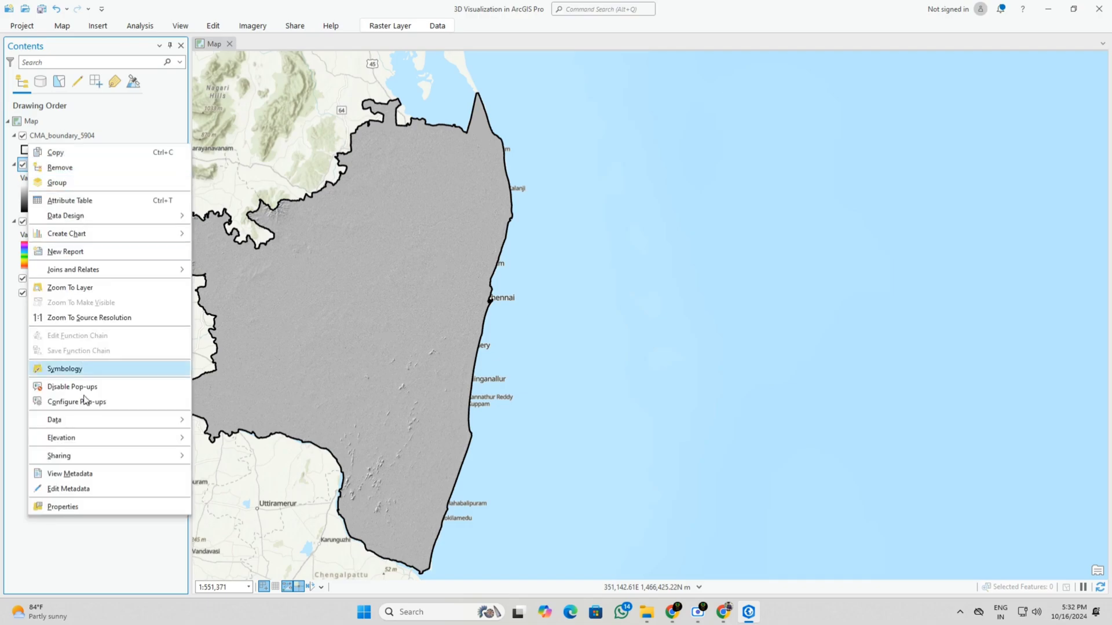
{"action": "left_click", "coordinate": [74, 507]}
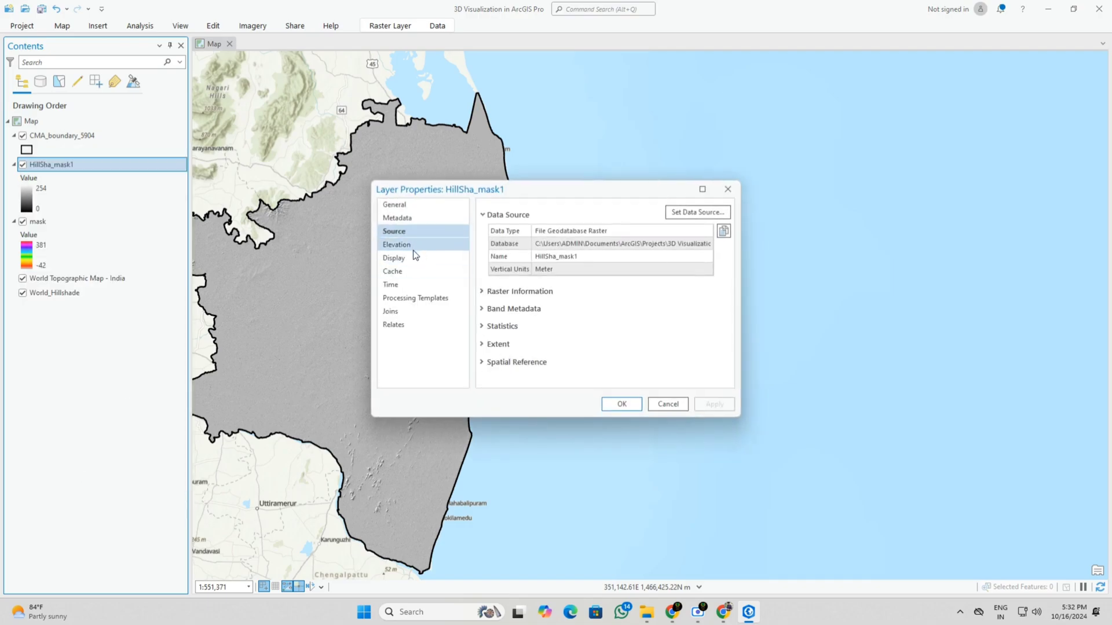
{"action": "left_click", "coordinate": [413, 259]}
{"action": "left_click", "coordinate": [727, 189]}
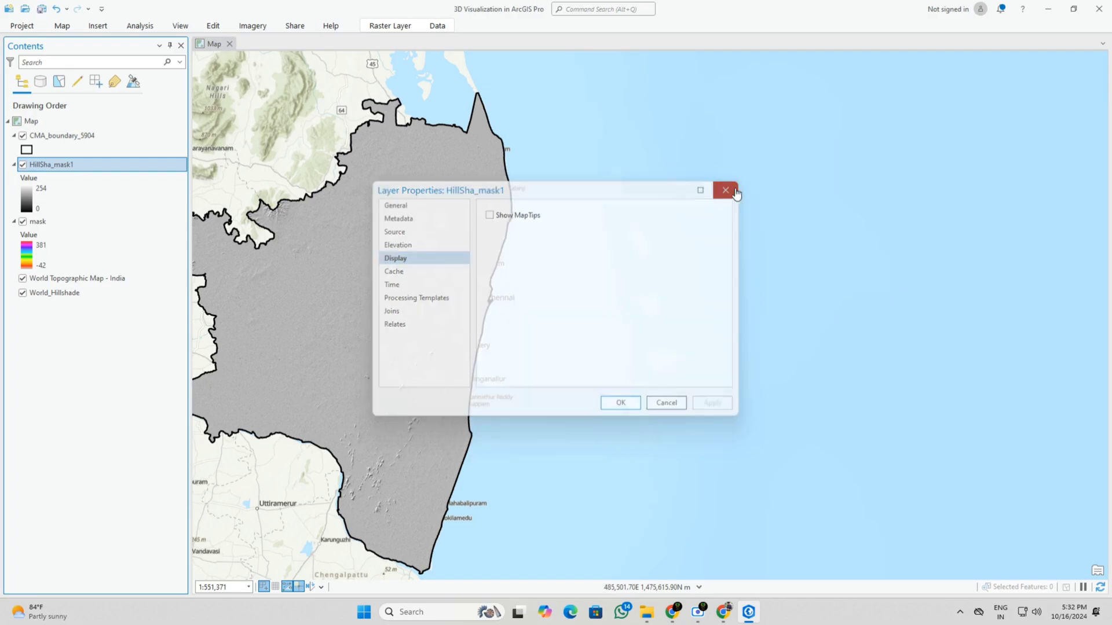
Step: Set the stretch type of the HillSha_mask1 raster symbology to Standard Deviation
{"action": "left_click", "coordinate": [26, 198]}
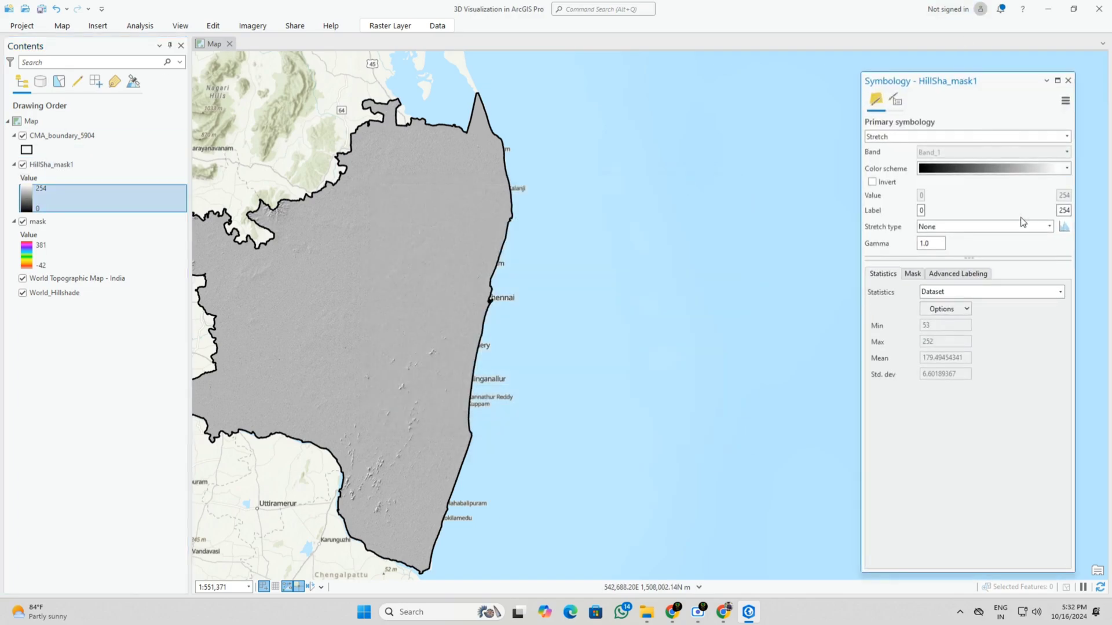
{"action": "left_click", "coordinate": [1041, 229]}
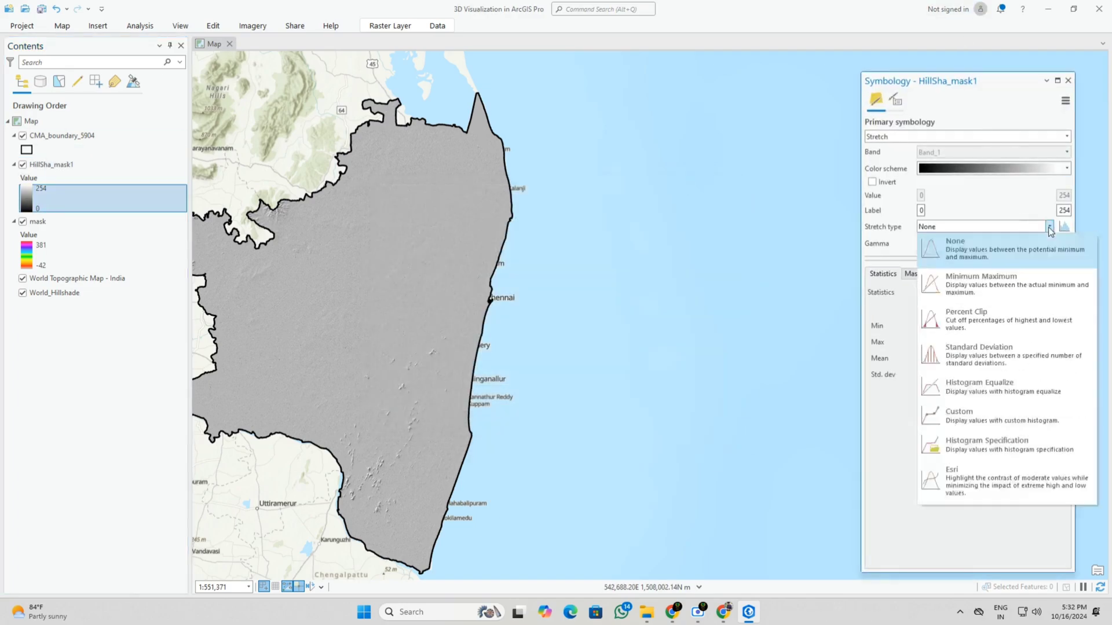
{"action": "left_click", "coordinate": [1009, 359]}
{"action": "scroll", "coordinate": [373, 293], "scroll_direction": "up", "scroll_amount": 3}
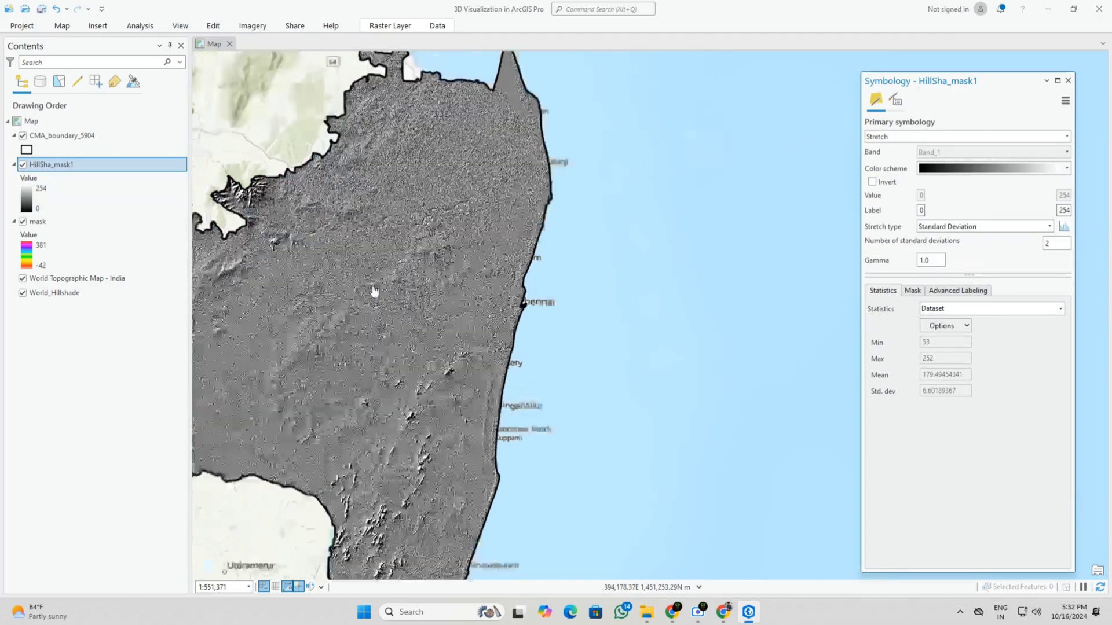
{"action": "scroll", "coordinate": [373, 293], "scroll_direction": "up", "scroll_amount": 3}
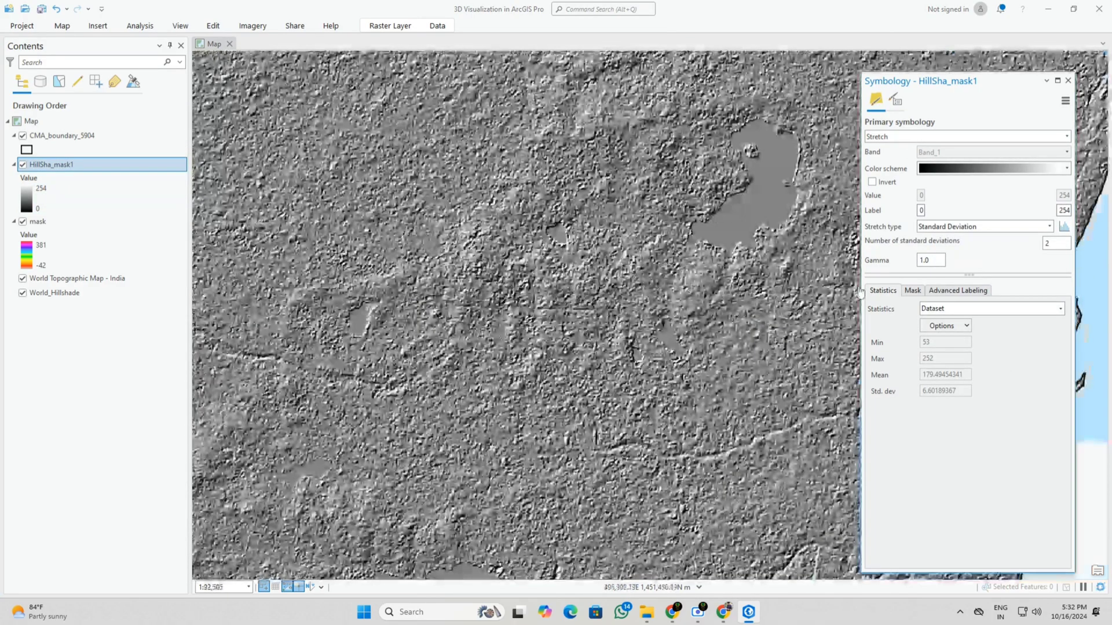
Step: Set the number of standard deviations for the HillSha_mask1 stretch to 10
{"action": "double_click", "coordinate": [1048, 243]}
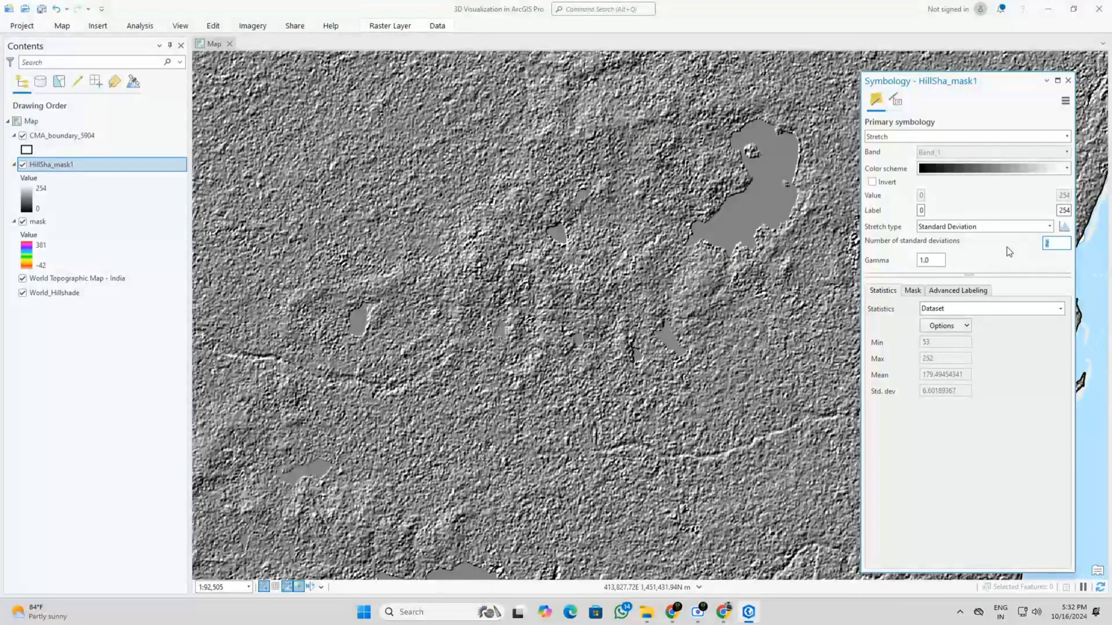
{"action": "type", "text": "10"}
{"action": "key", "text": "Return"}
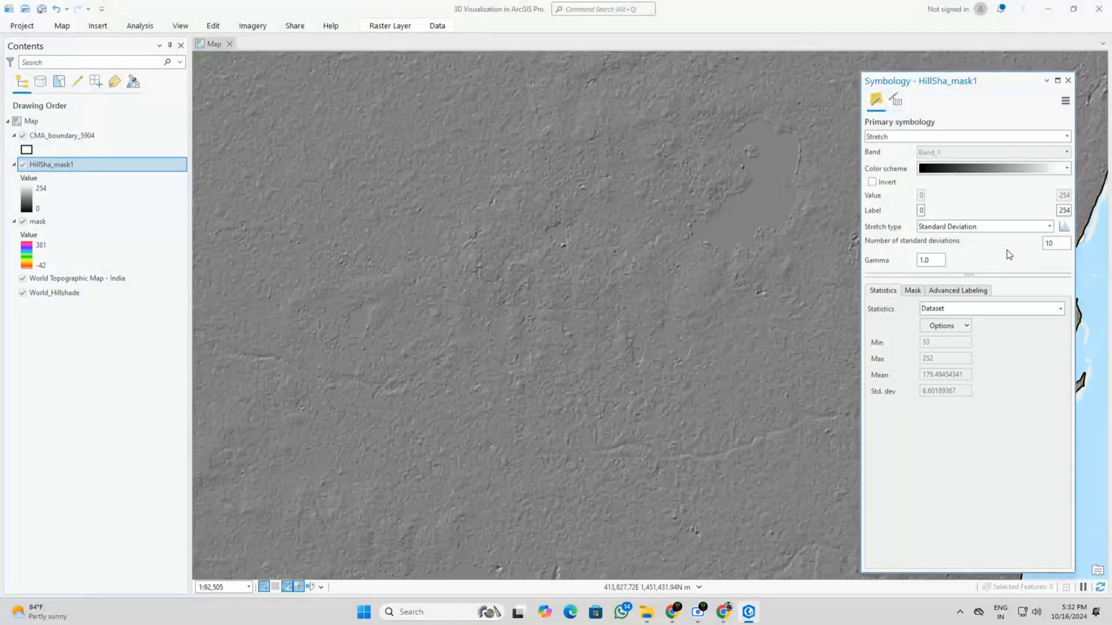
Step: Set the number of standard deviations for the HillSha_mask1 stretch to 1 and close the symbology settings
{"action": "left_click_drag", "start_coordinate": [1055, 244], "coordinate": [1033, 244]}
{"action": "type", "text": "1"}
{"action": "key", "text": "Return"}
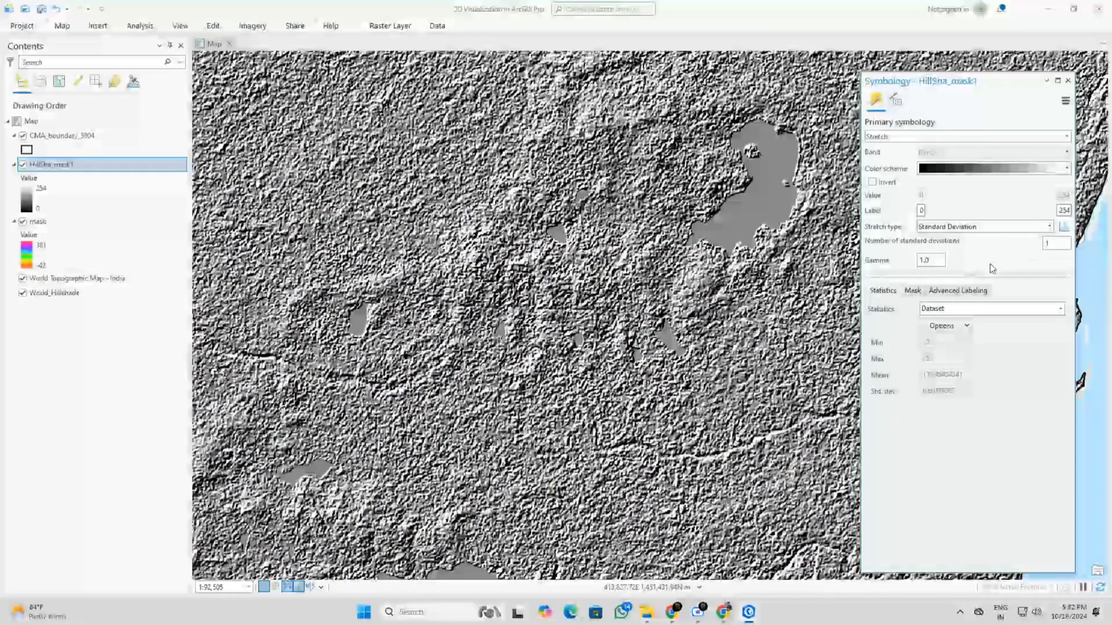
{"action": "left_click", "coordinate": [1068, 83]}
{"action": "scroll", "coordinate": [782, 232], "scroll_direction": "down", "scroll_amount": 3}
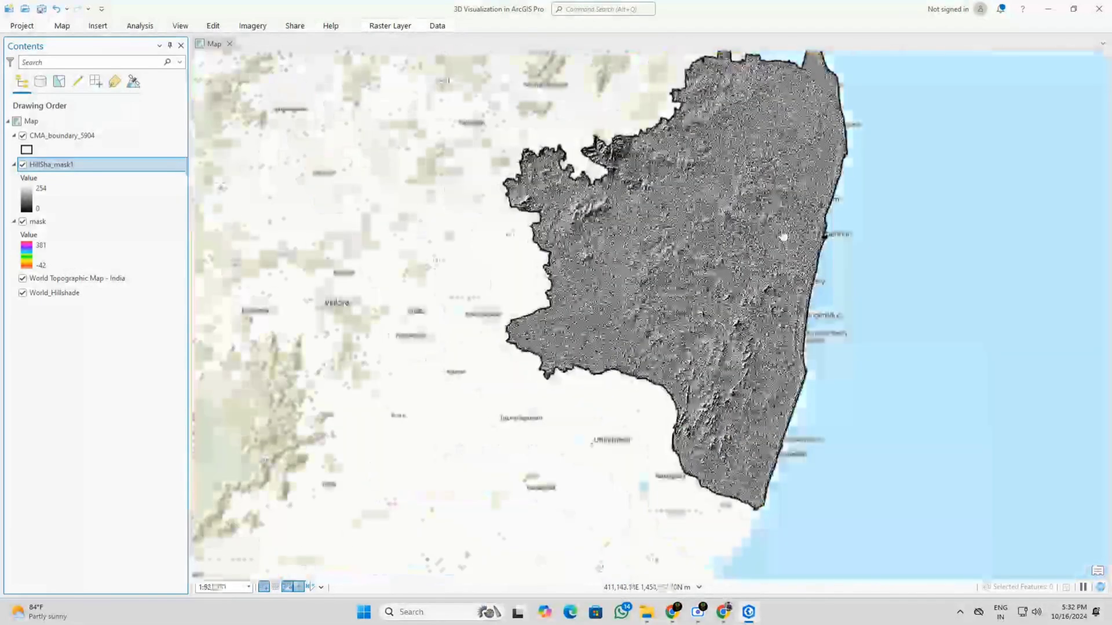
{"action": "scroll", "coordinate": [782, 235], "scroll_direction": "down", "scroll_amount": 4}
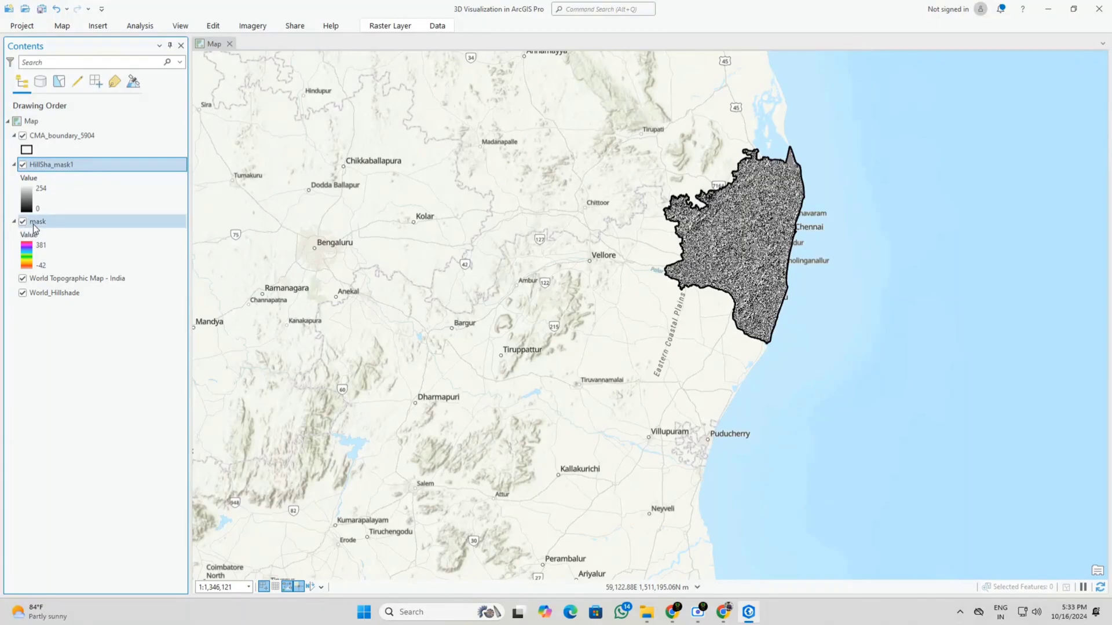
Step: Move the mask layer above HillSha_mask1 in the drawing order and set the mask layer's transparency to 49.4%
{"action": "left_click_drag", "start_coordinate": [33, 225], "coordinate": [62, 172]}
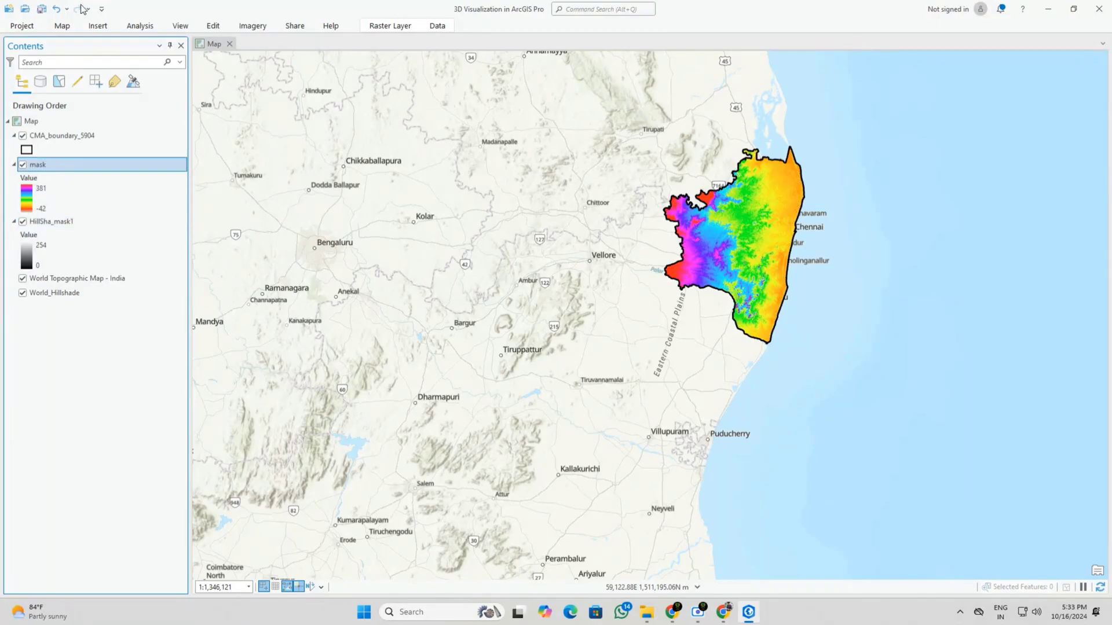
{"action": "left_click", "coordinate": [390, 26]}
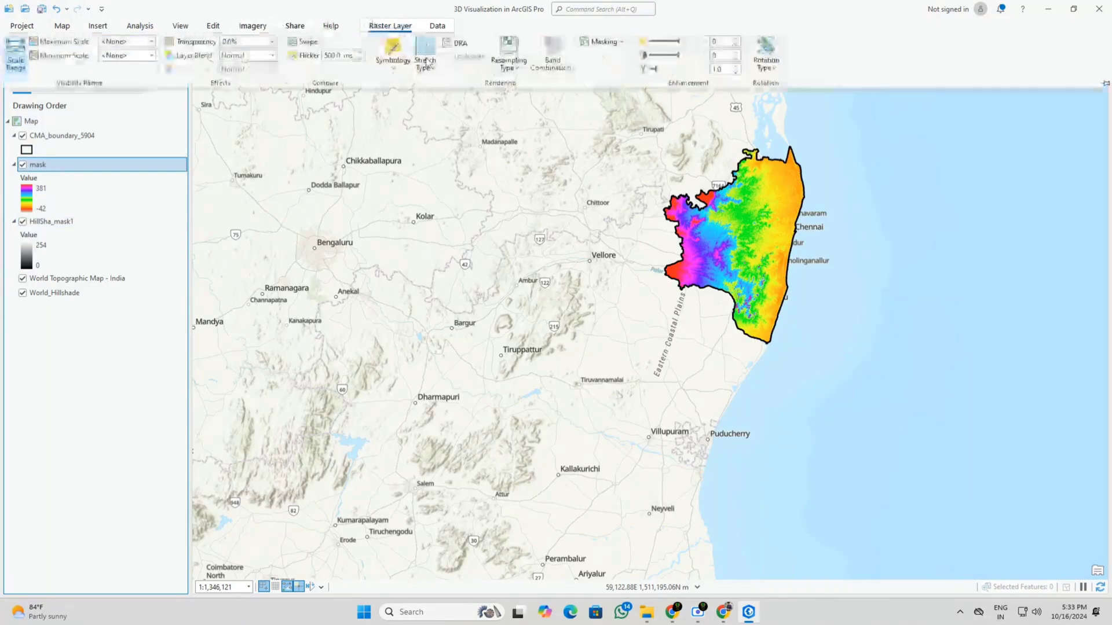
{"action": "left_click", "coordinate": [271, 42]}
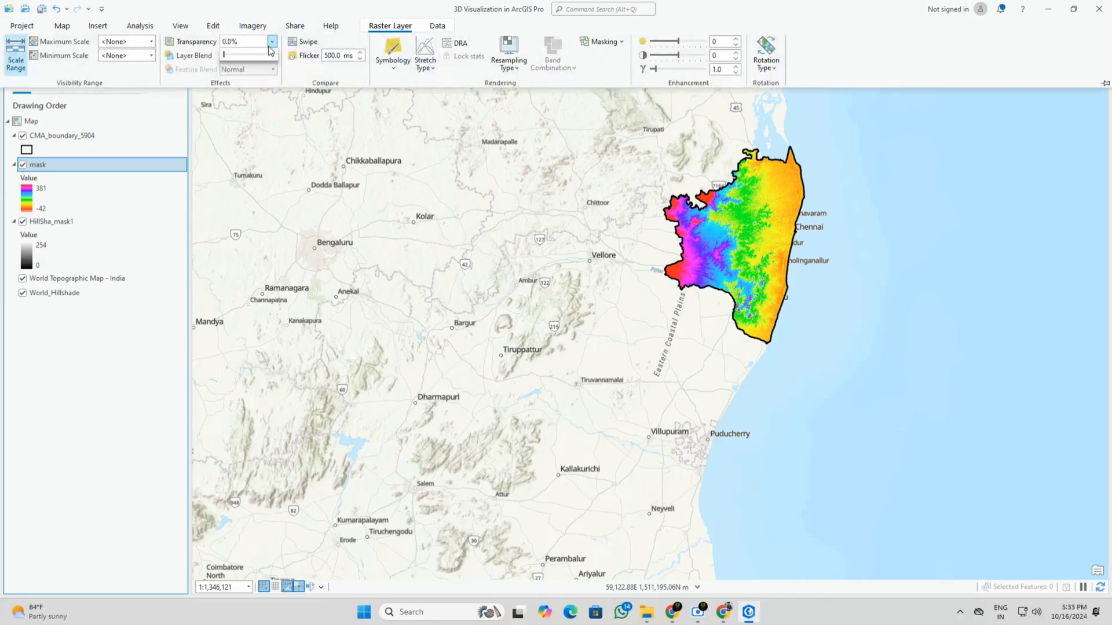
{"action": "left_click_drag", "start_coordinate": [226, 56], "coordinate": [252, 65]}
{"action": "scroll", "coordinate": [762, 210], "scroll_direction": "up", "scroll_amount": 3}
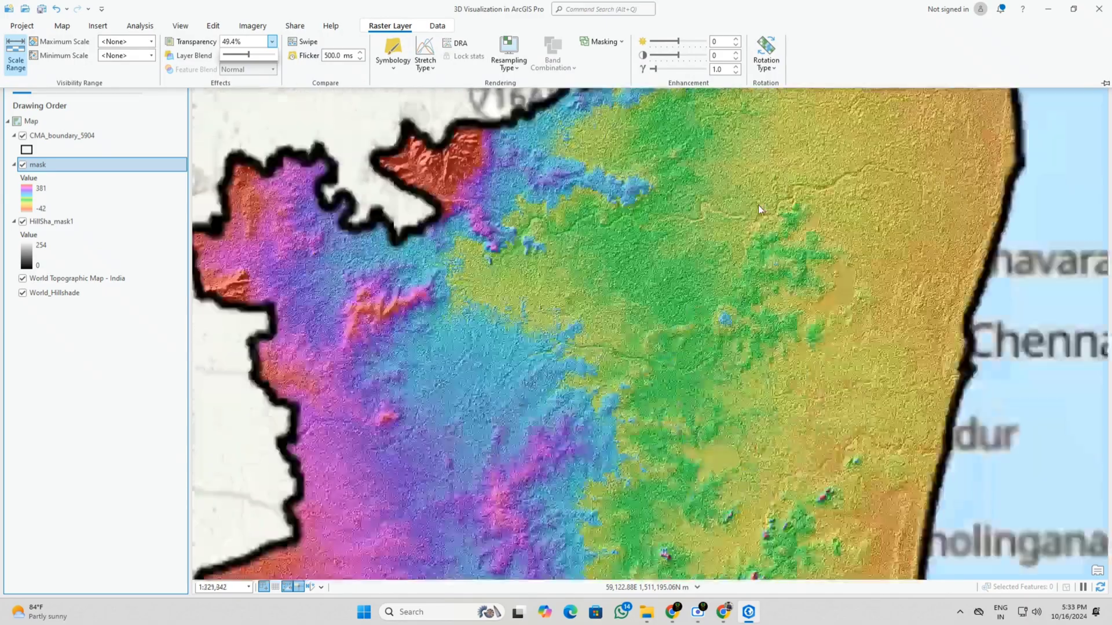
{"action": "scroll", "coordinate": [721, 261], "scroll_direction": "up", "scroll_amount": 3}
{"action": "scroll", "coordinate": [720, 261], "scroll_direction": "down", "scroll_amount": 5}
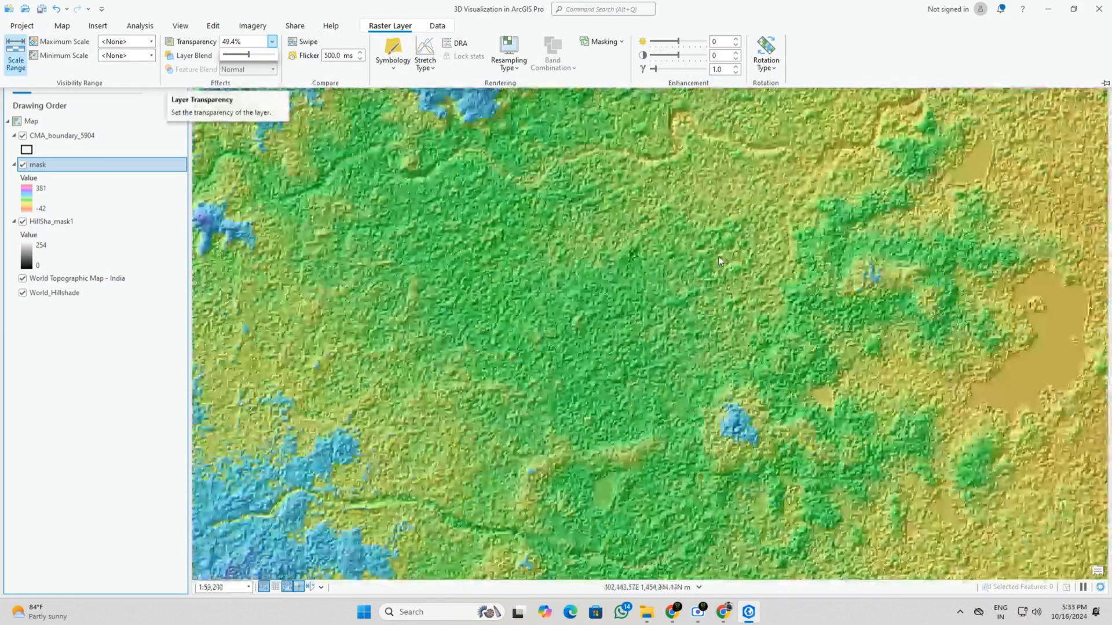
{"action": "scroll", "coordinate": [724, 276], "scroll_direction": "up", "scroll_amount": 2}
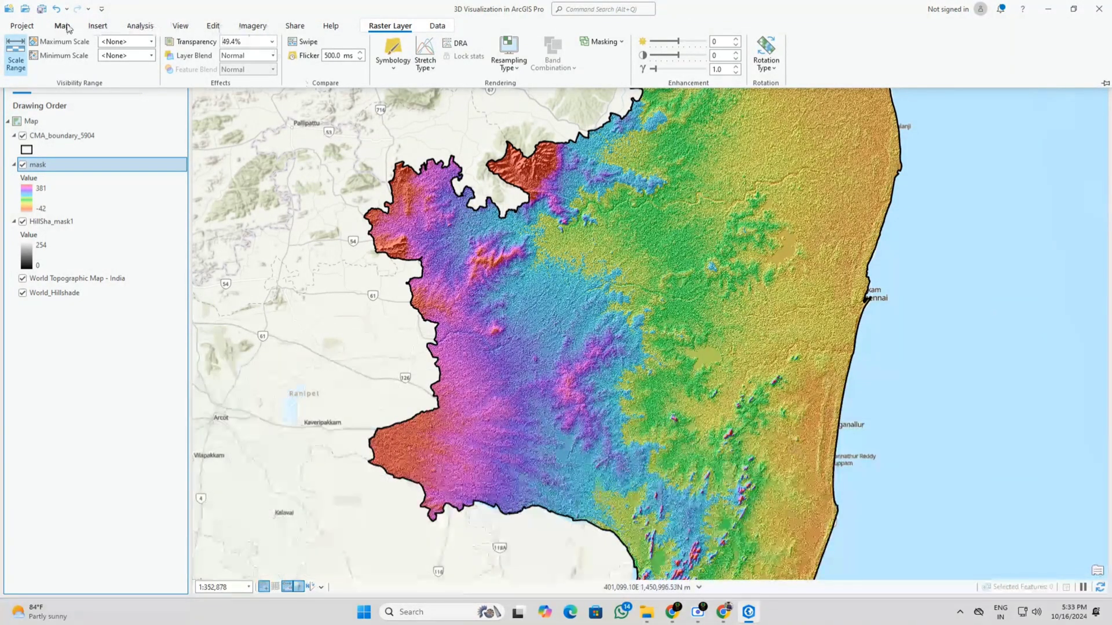
{"action": "left_click", "coordinate": [167, 63]}
Step: Add the mask raster from 3D Visualization in ArcGIS Pro.gdb as an elevation source layer and build its pyramids
{"action": "left_click", "coordinate": [62, 26]}
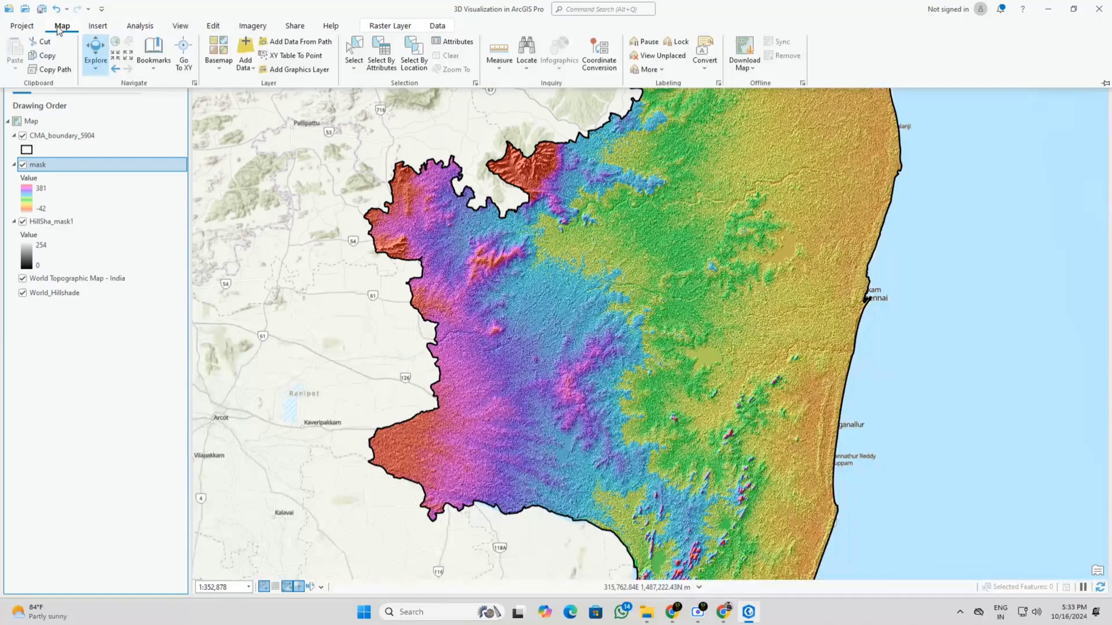
{"action": "left_click", "coordinate": [244, 72]}
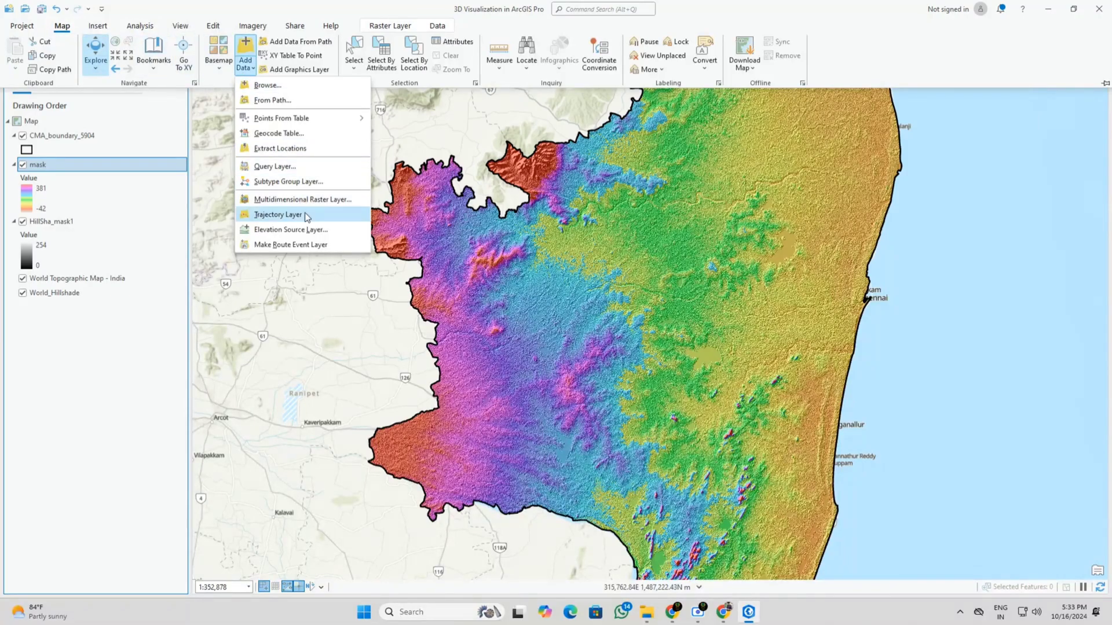
{"action": "left_click", "coordinate": [310, 231]}
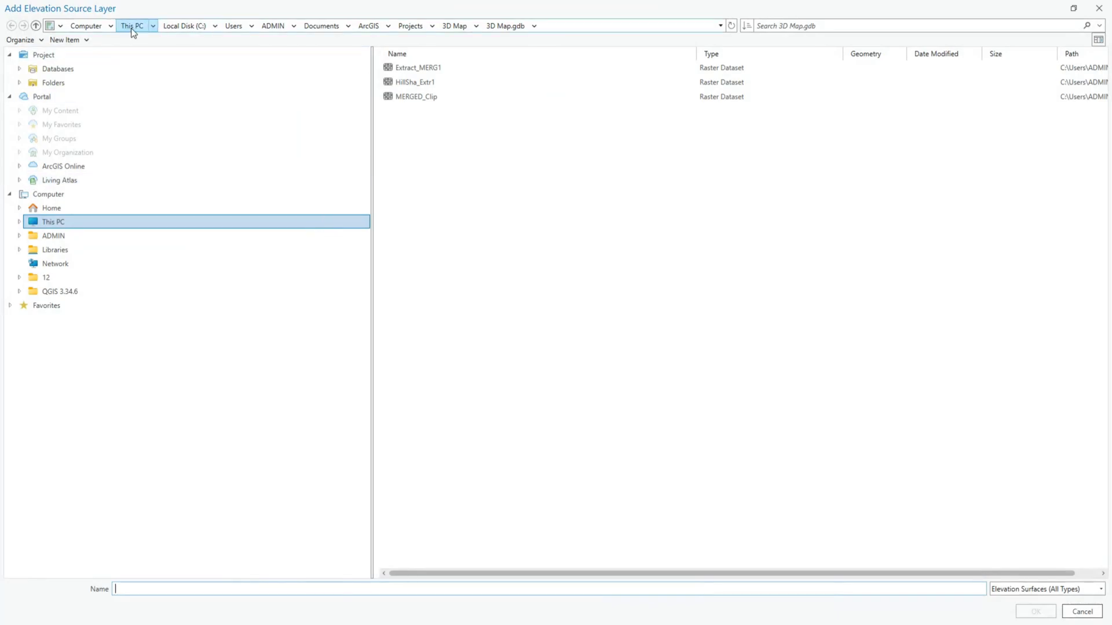
{"action": "left_click", "coordinate": [35, 26]}
{"action": "left_click", "coordinate": [36, 26]}
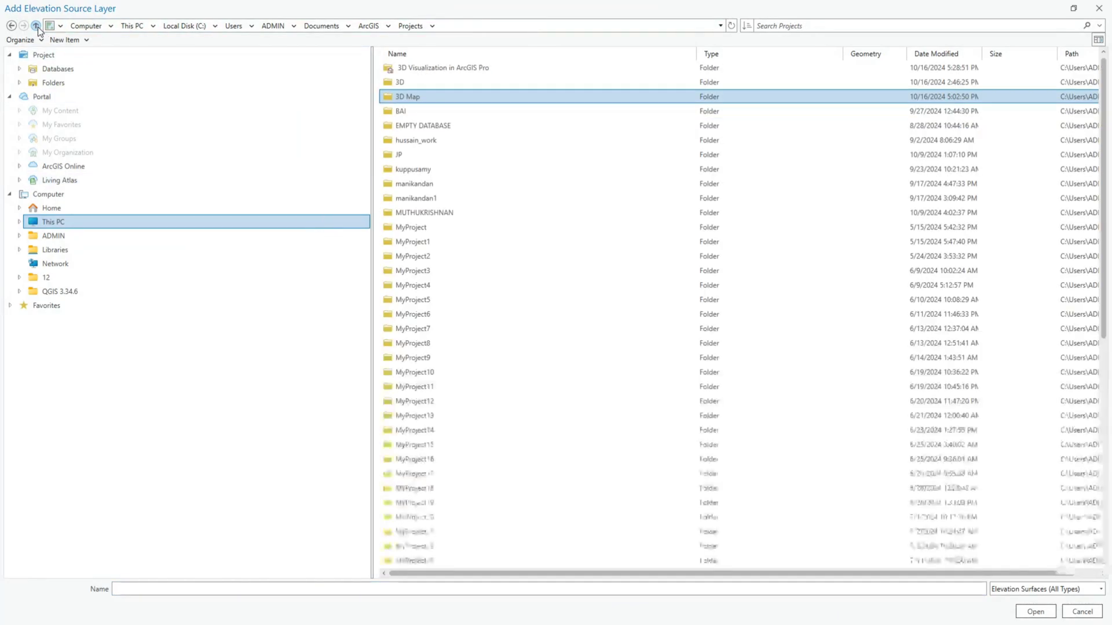
{"action": "double_click", "coordinate": [402, 67]}
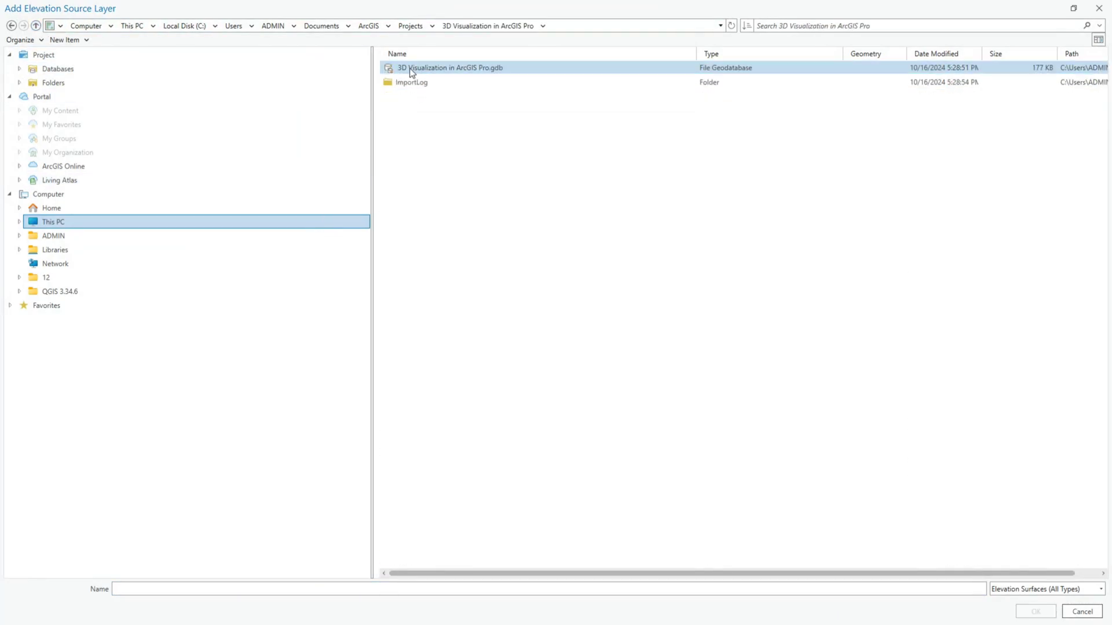
{"action": "double_click", "coordinate": [412, 69]}
{"action": "left_click", "coordinate": [418, 76]}
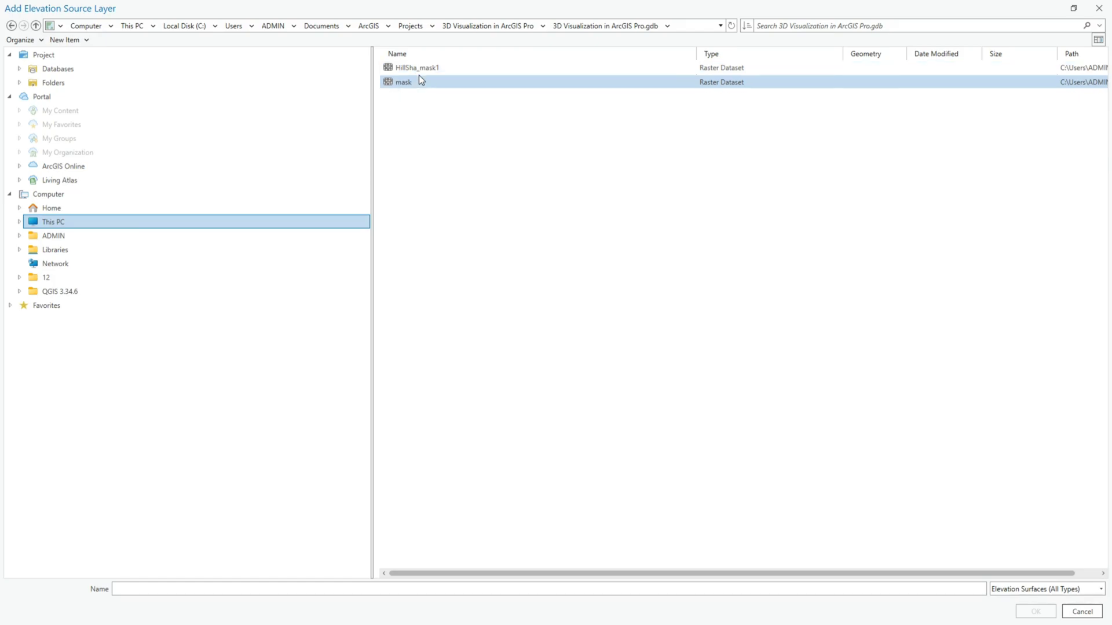
{"action": "left_click", "coordinate": [419, 80]}
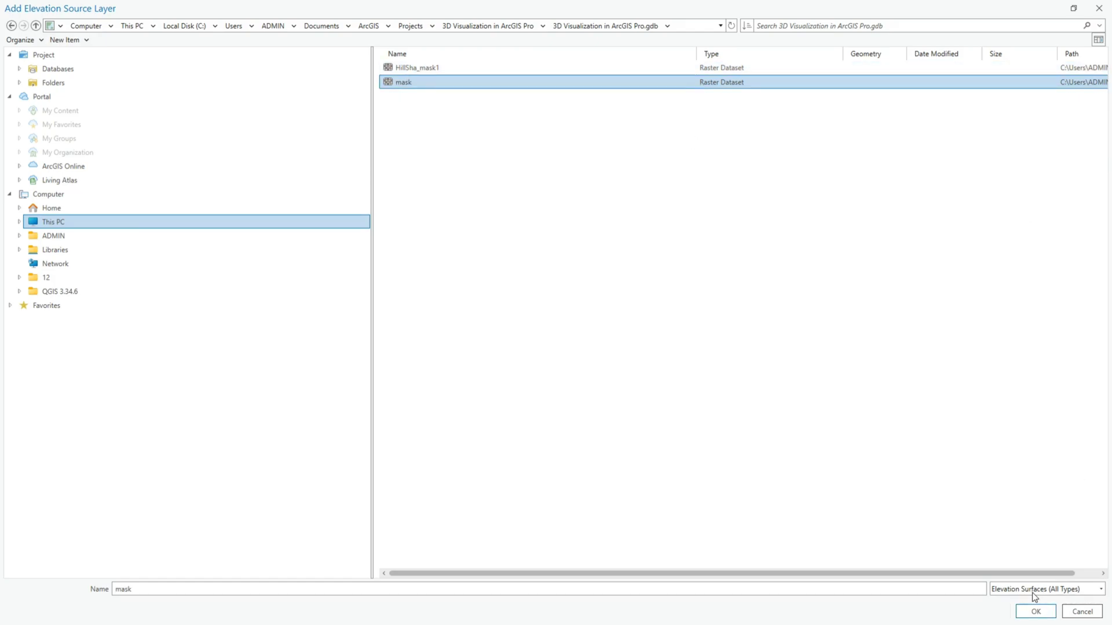
{"action": "left_click", "coordinate": [1035, 612]}
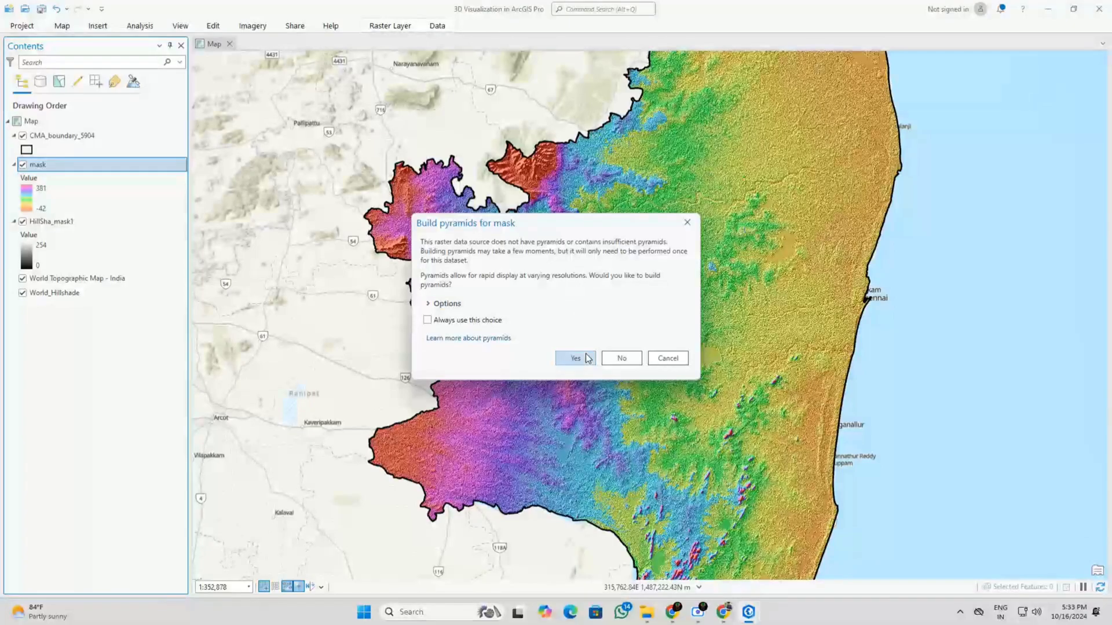
{"action": "left_click", "coordinate": [585, 359]}
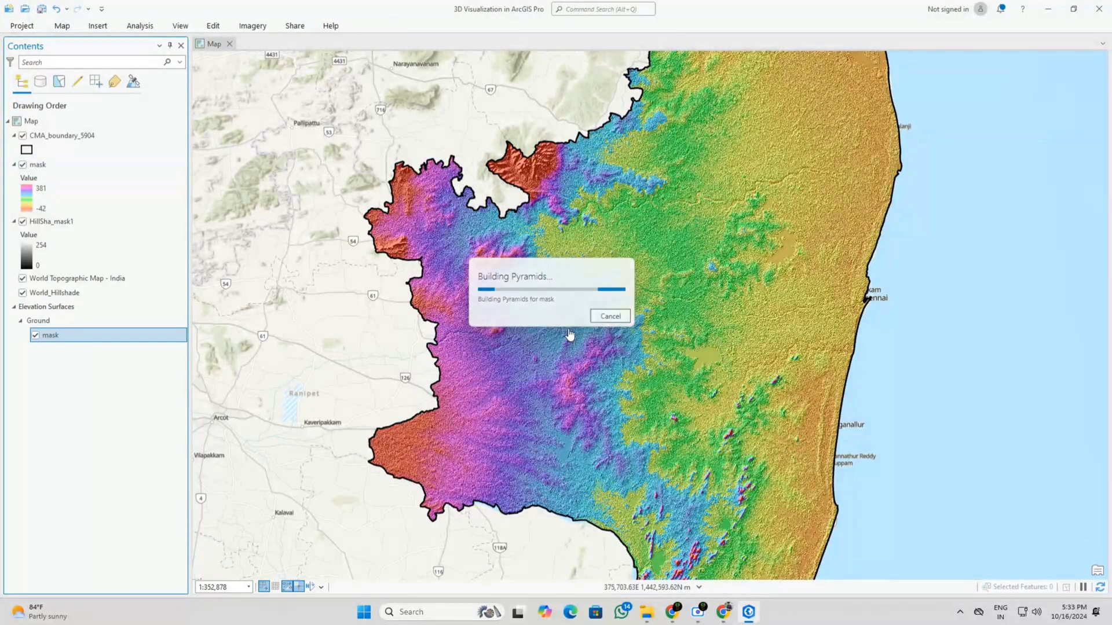
Step: Convert the 2D map to a local scene
{"action": "scroll", "coordinate": [544, 356], "scroll_direction": "up", "scroll_amount": 4}
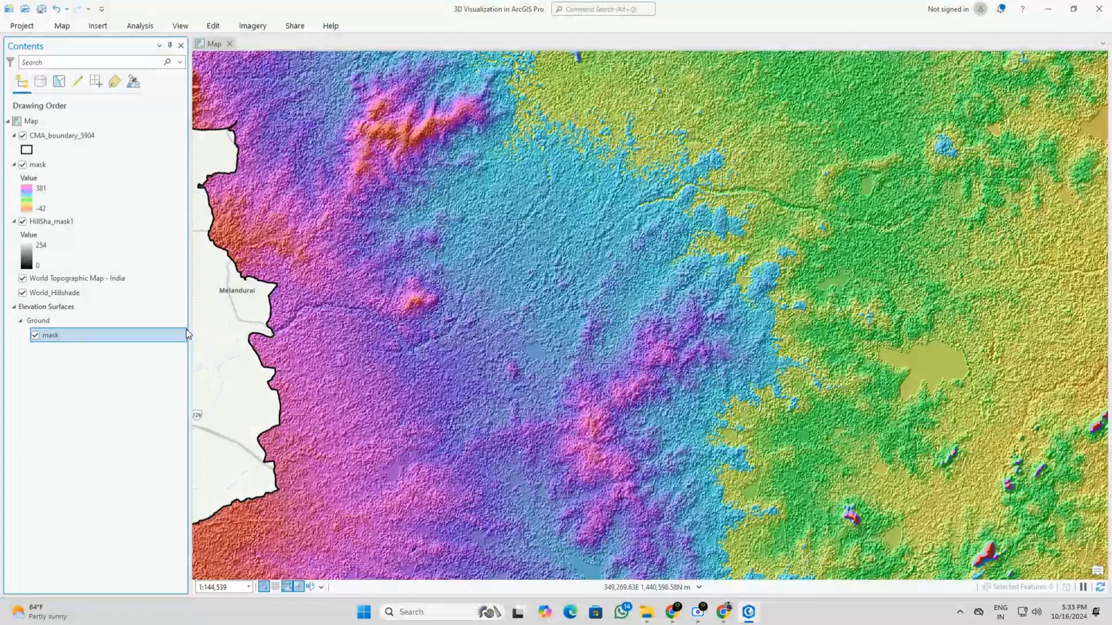
{"action": "left_click", "coordinate": [180, 25]}
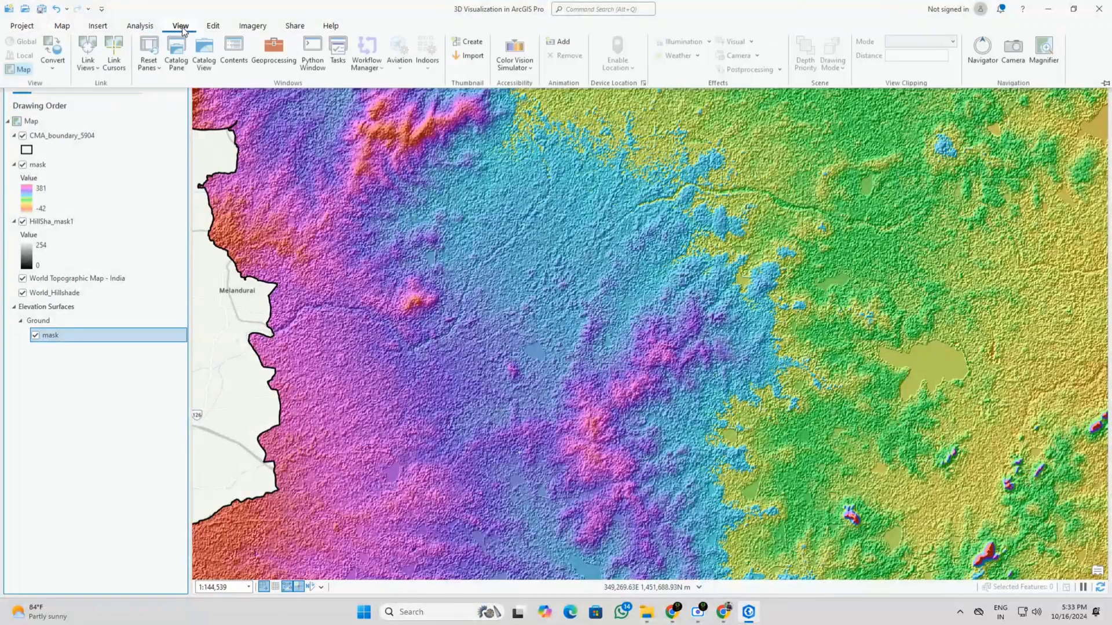
{"action": "left_click", "coordinate": [49, 64]}
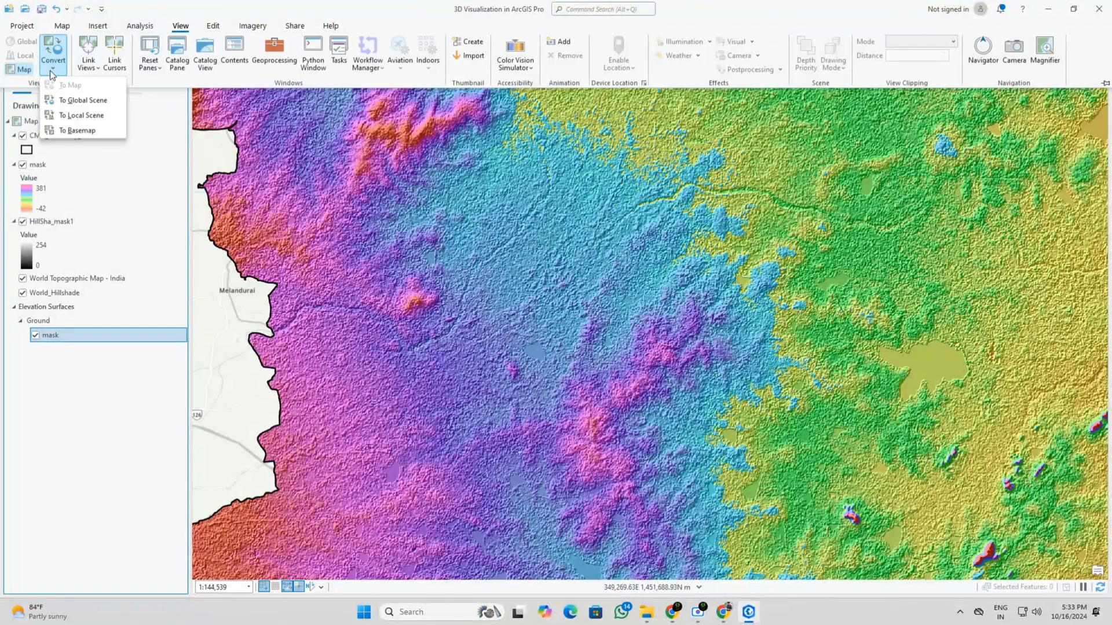
{"action": "left_click", "coordinate": [69, 116]}
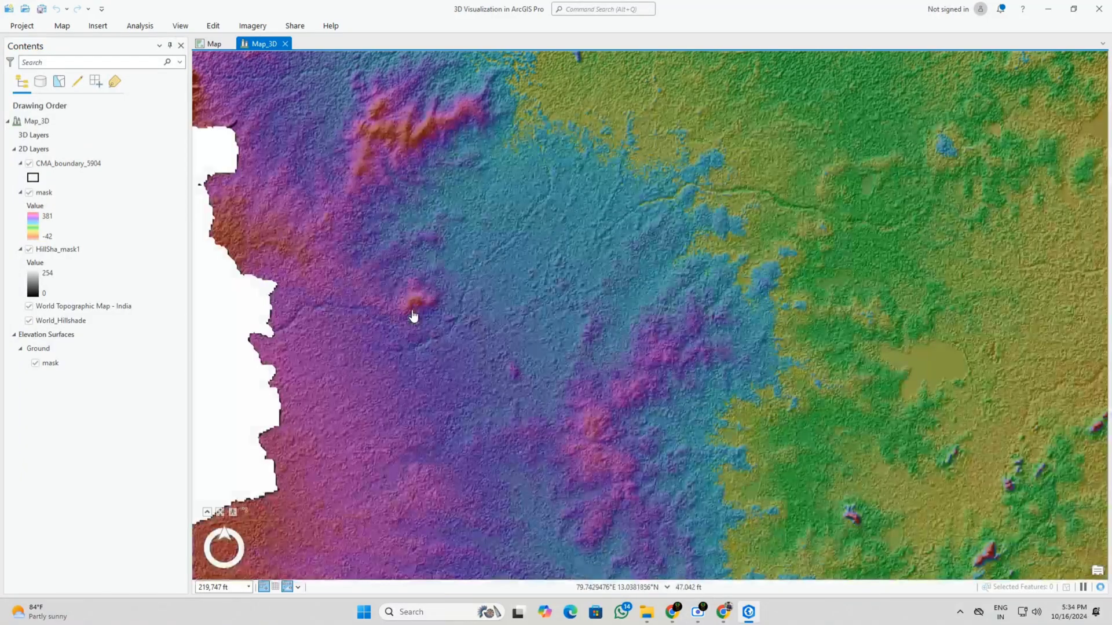
Step: Examine the terrain relief in the Map_3D scene from an overview and from a low oblique angle near the hills
{"action": "scroll", "coordinate": [345, 306], "scroll_direction": "down", "scroll_amount": 3}
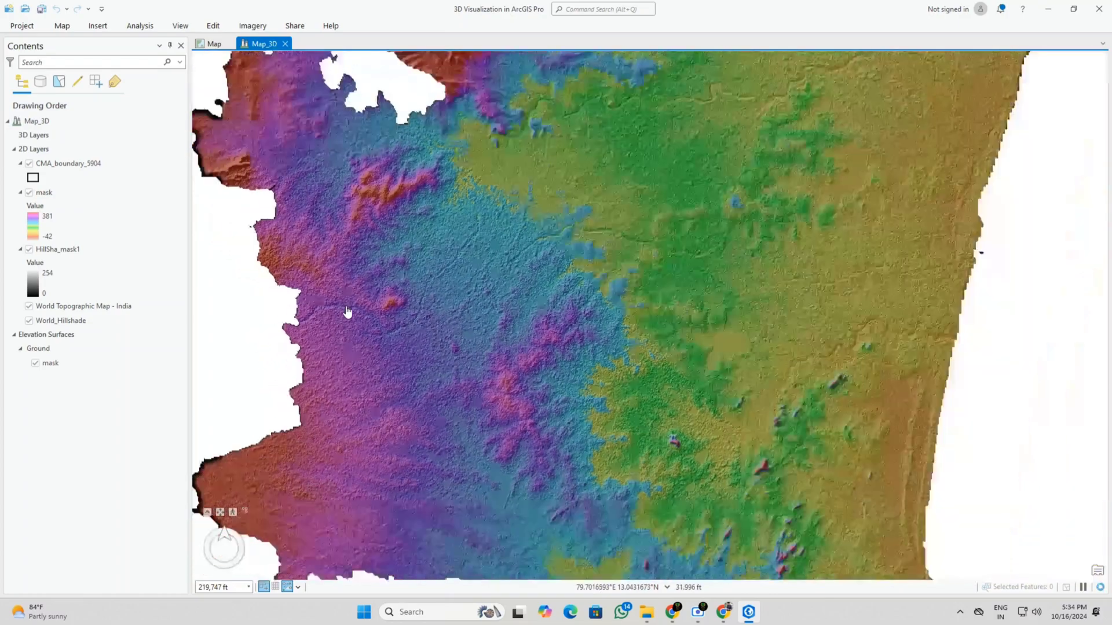
{"action": "scroll", "coordinate": [359, 324], "scroll_direction": "up", "scroll_amount": 5}
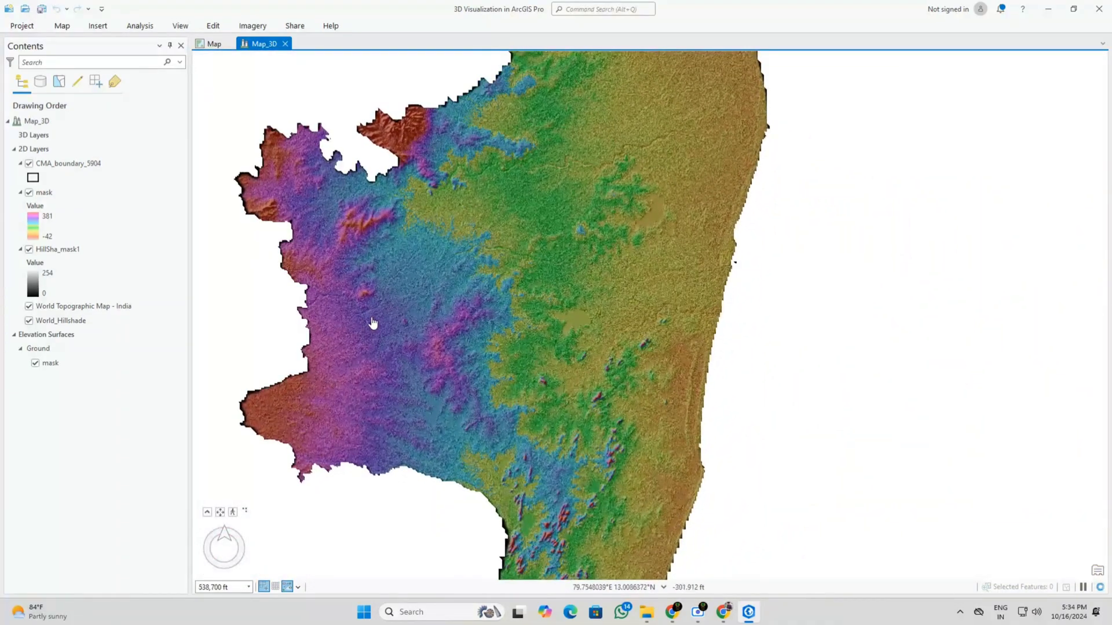
{"action": "scroll", "coordinate": [442, 387], "scroll_direction": "down", "scroll_amount": 3}
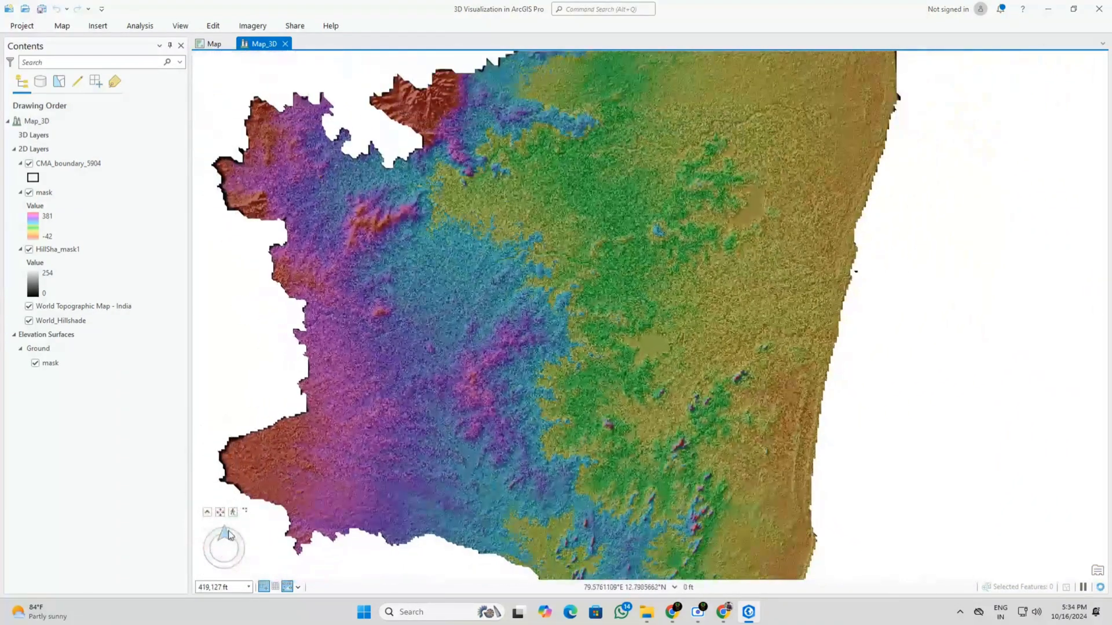
{"action": "left_click_drag", "start_coordinate": [237, 538], "coordinate": [215, 532]}
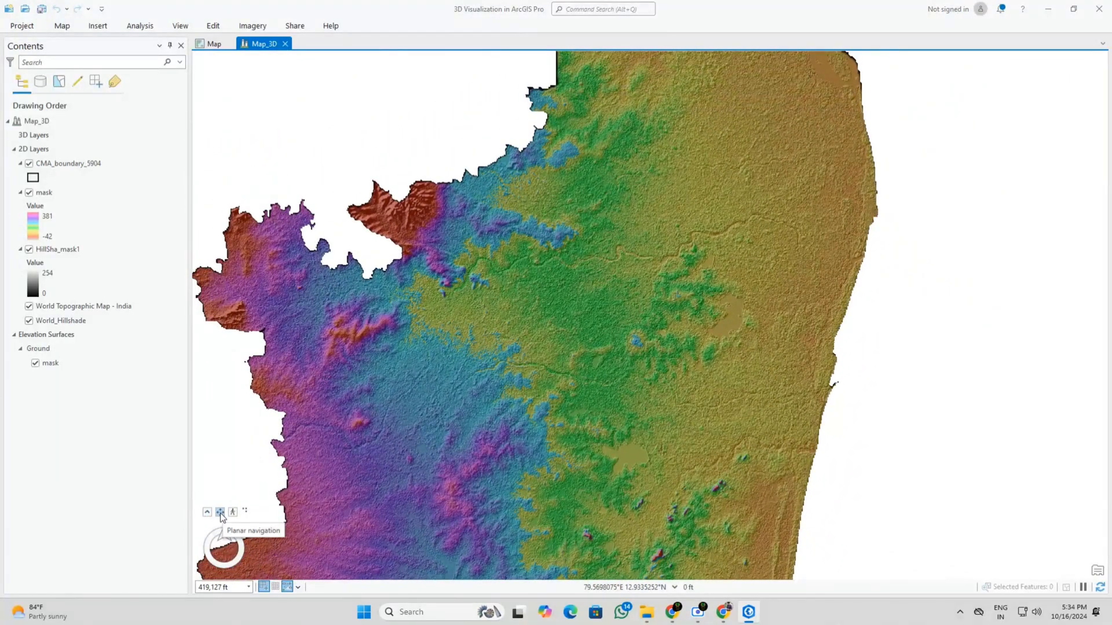
{"action": "scroll", "coordinate": [472, 485], "scroll_direction": "down", "scroll_amount": 5}
{"action": "left_click_drag", "start_coordinate": [487, 503], "coordinate": [494, 368]}
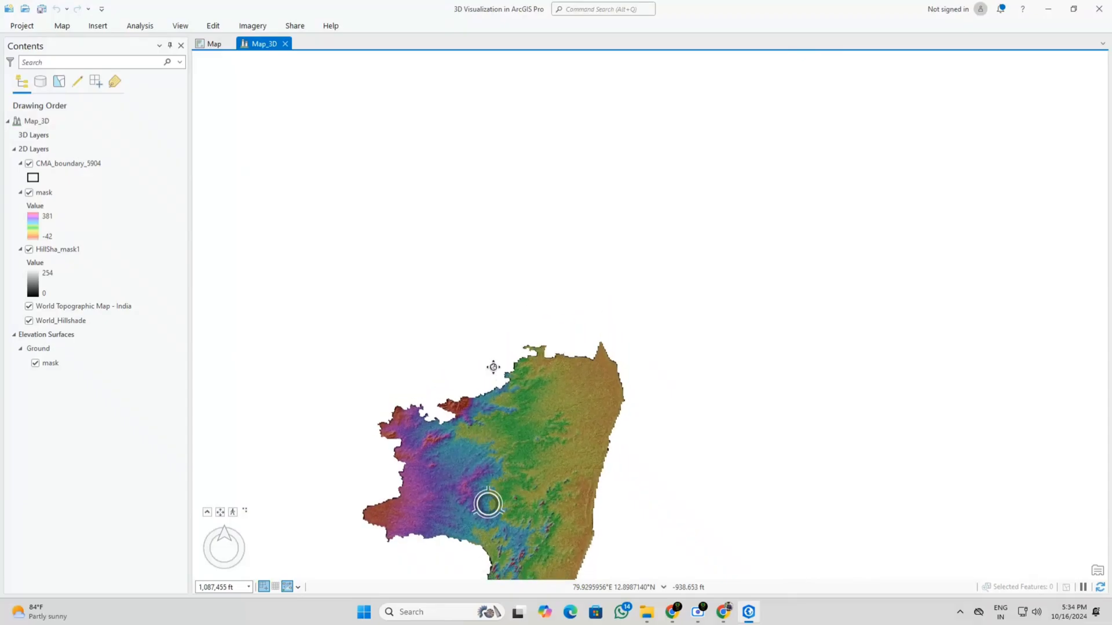
{"action": "scroll", "coordinate": [566, 523], "scroll_direction": "up", "scroll_amount": 3}
{"action": "scroll", "coordinate": [548, 532], "scroll_direction": "up", "scroll_amount": 3}
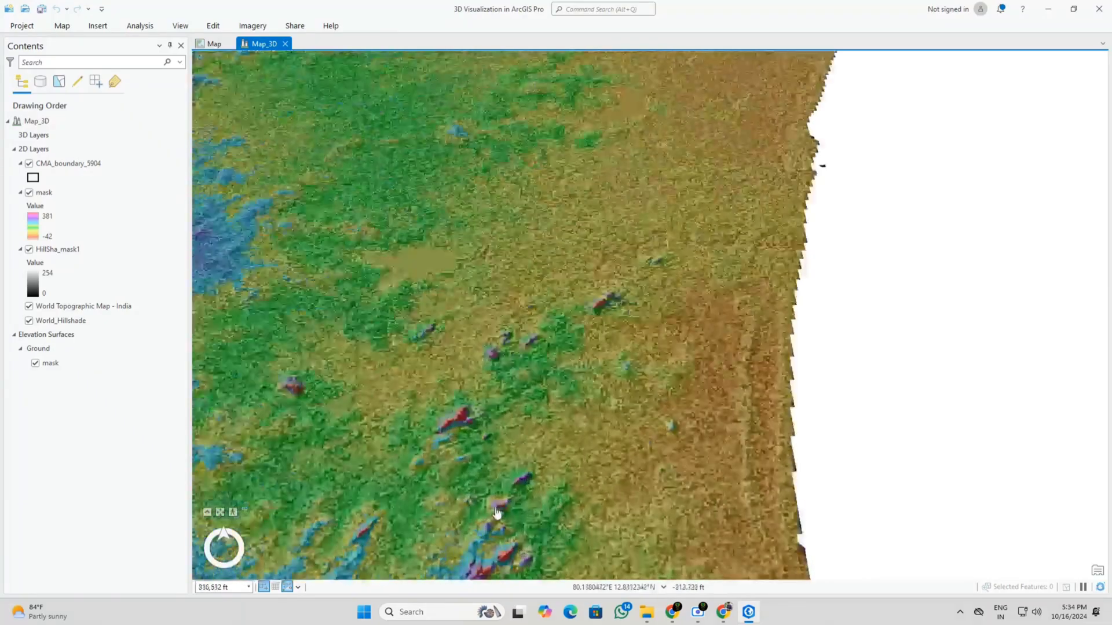
{"action": "left_click_drag", "start_coordinate": [496, 514], "coordinate": [516, 491]}
{"action": "scroll", "coordinate": [492, 513], "scroll_direction": "up", "scroll_amount": 6}
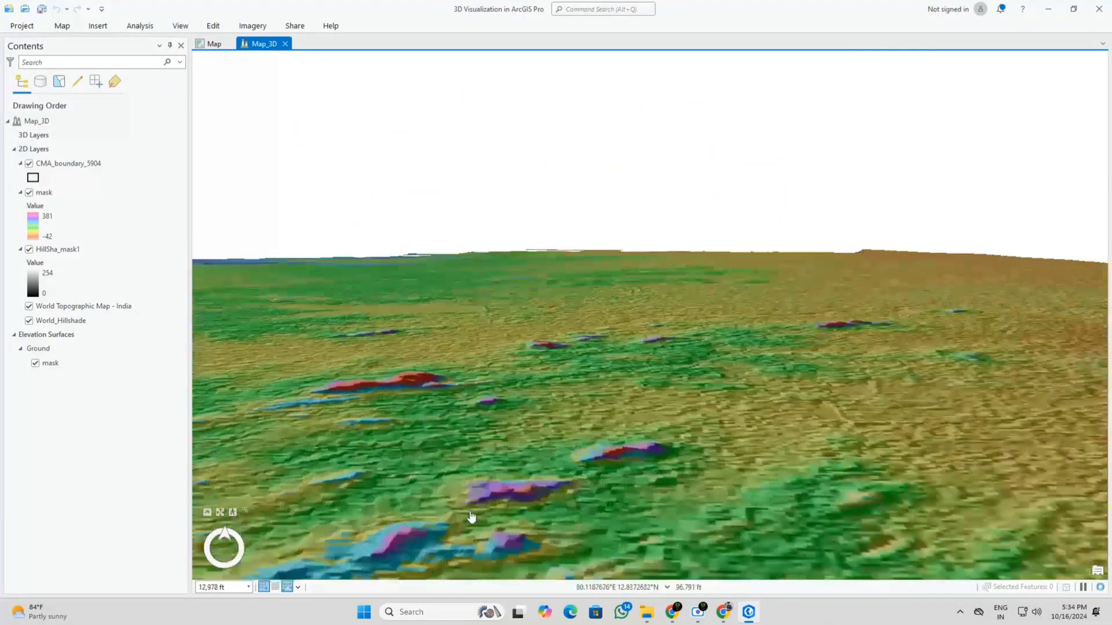
{"action": "mouse_move", "coordinate": [430, 442]}
{"action": "left_mouse_down"}
{"action": "mouse_move", "coordinate": [428, 419]}
{"action": "mouse_move", "coordinate": [440, 429]}
{"action": "left_mouse_up"}
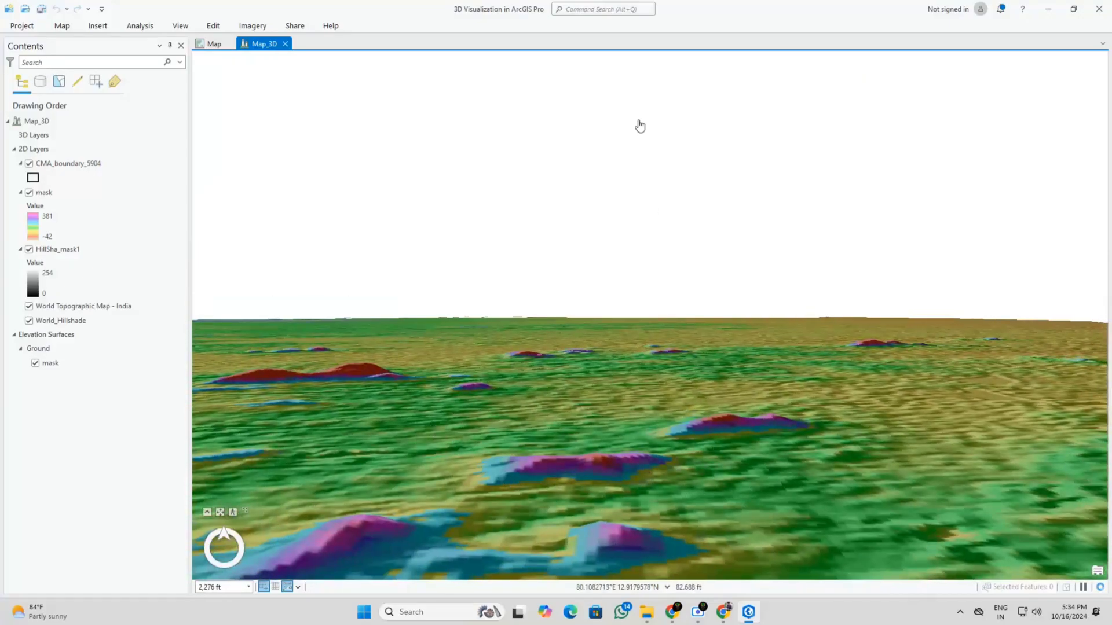
Step: Set the vertical exaggeration of the Ground elevation surface to 4.00
{"action": "left_click", "coordinate": [65, 348]}
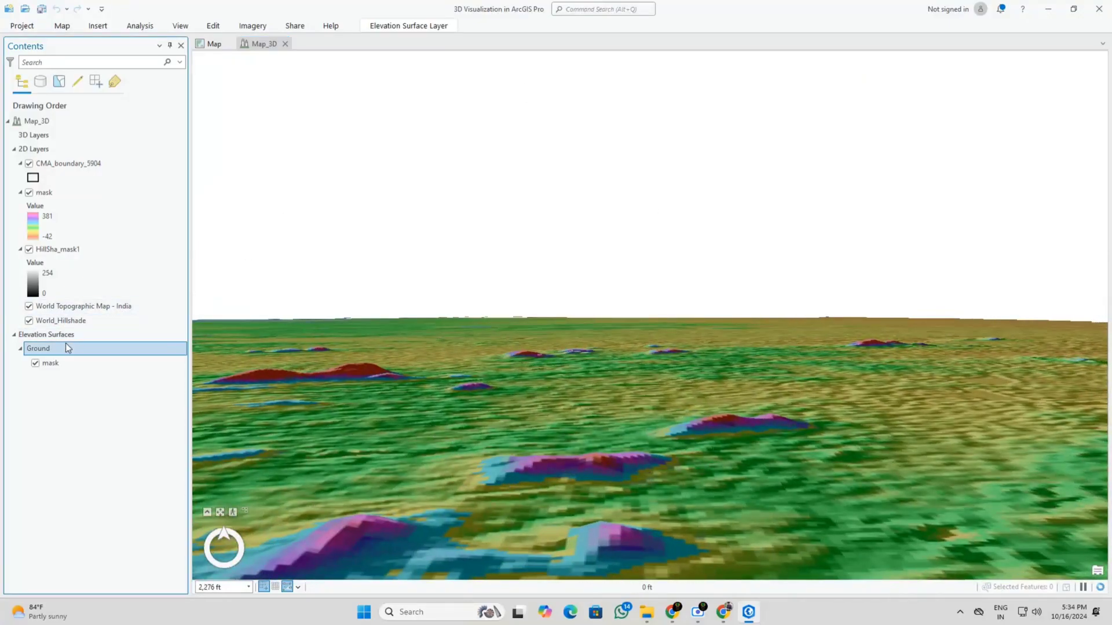
{"action": "left_click", "coordinate": [382, 27]}
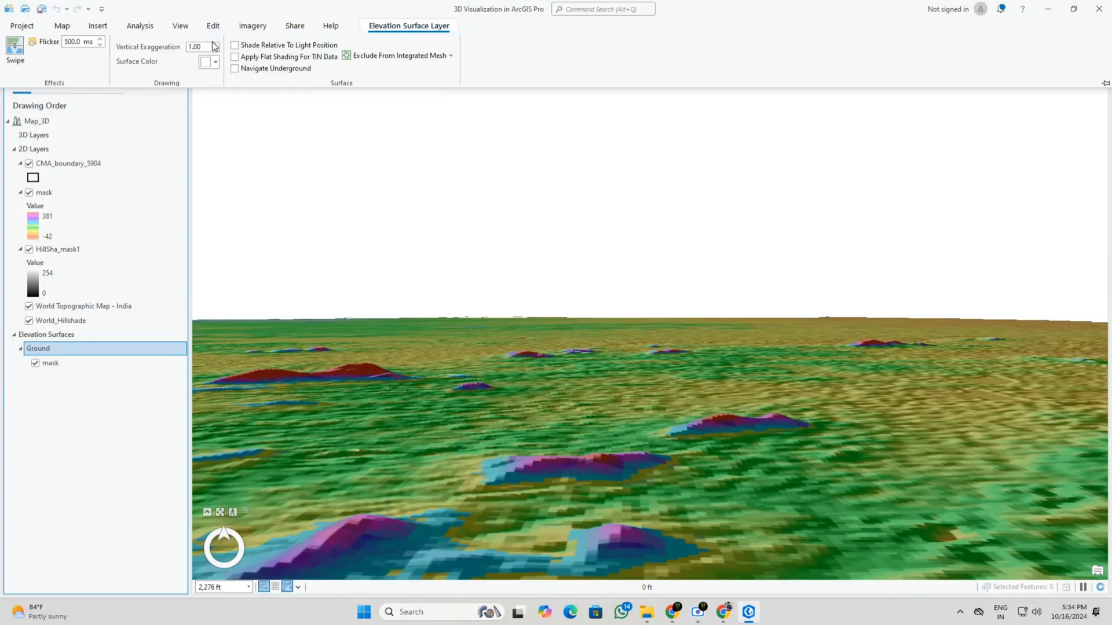
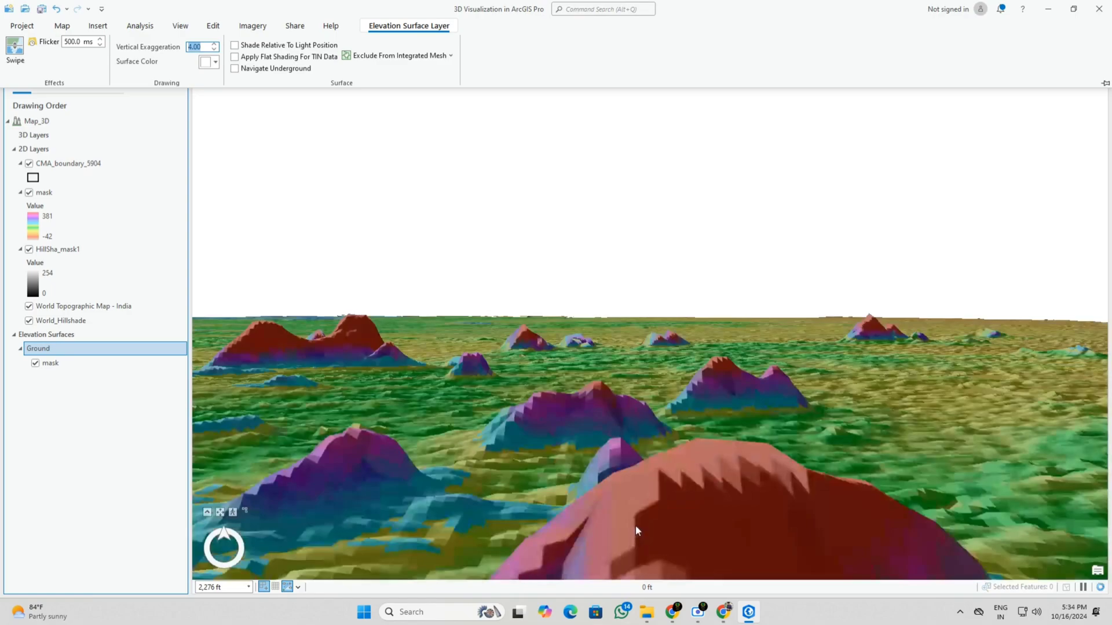
Step: Inspect the exaggerated terrain and set the Ground surface's vertical exaggeration to 2.00
{"action": "scroll", "coordinate": [634, 525], "scroll_direction": "down", "scroll_amount": 5}
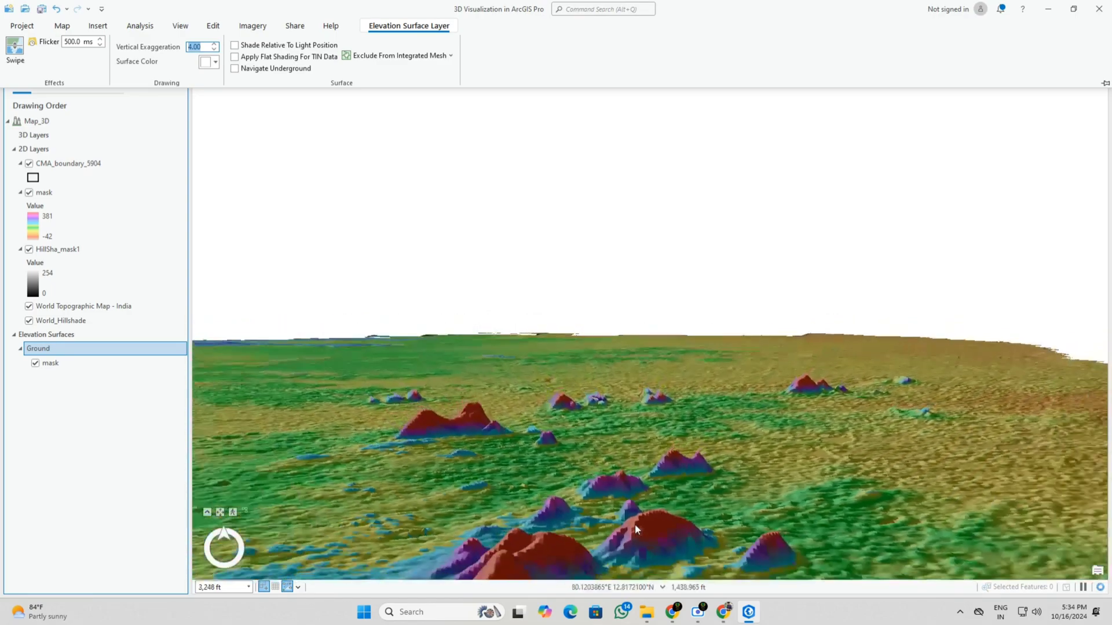
{"action": "scroll", "coordinate": [636, 526], "scroll_direction": "down", "scroll_amount": 10}
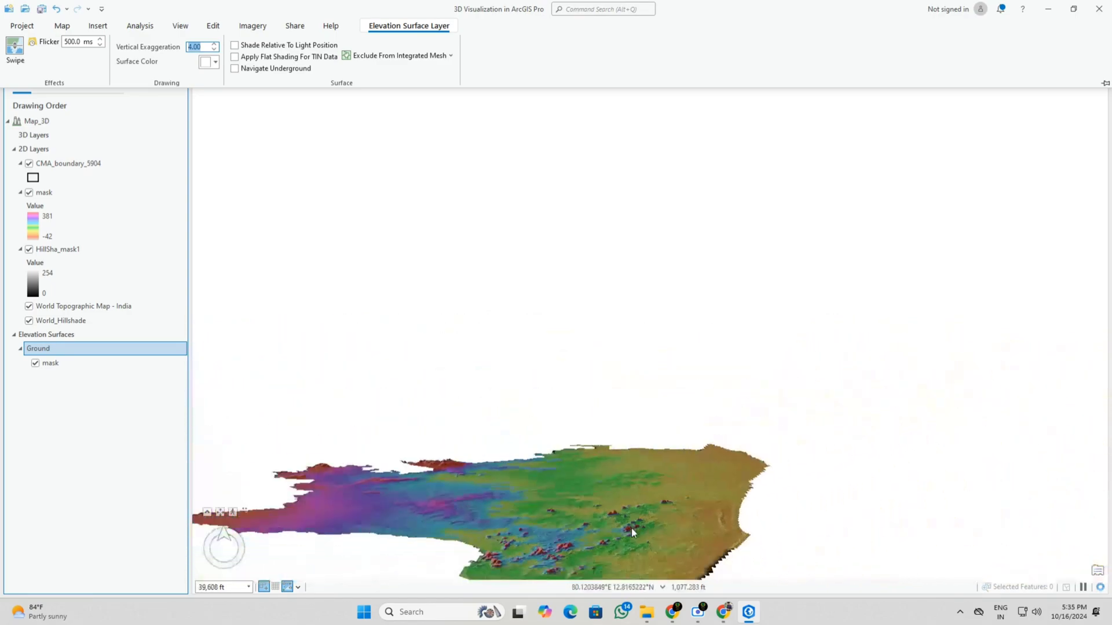
{"action": "scroll", "coordinate": [619, 531], "scroll_direction": "down", "scroll_amount": 2}
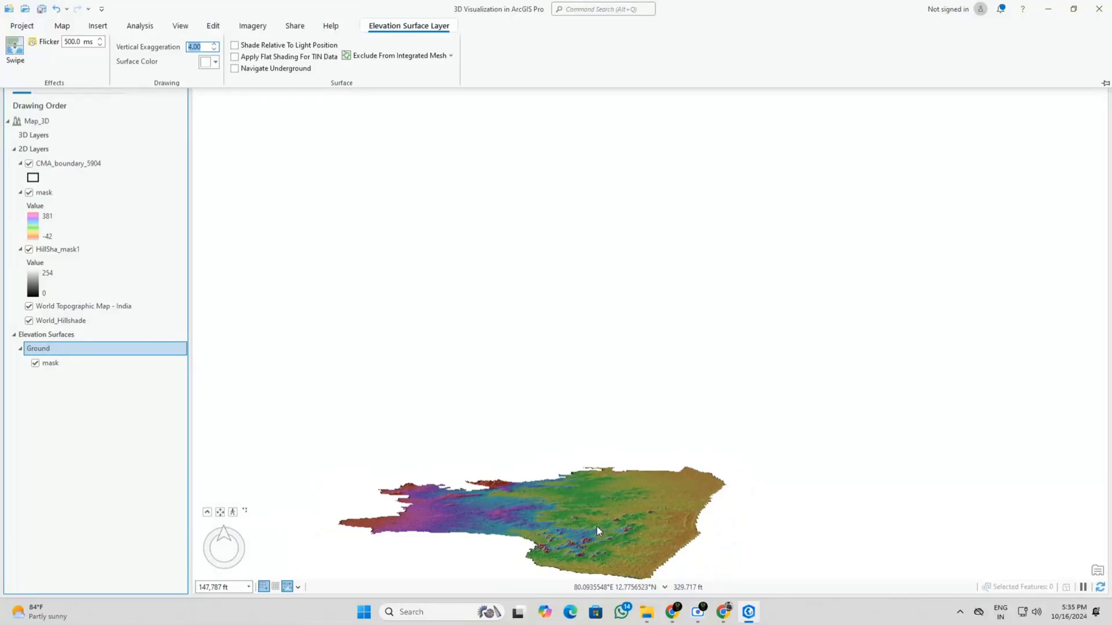
{"action": "scroll", "coordinate": [596, 526], "scroll_direction": "up", "scroll_amount": 4}
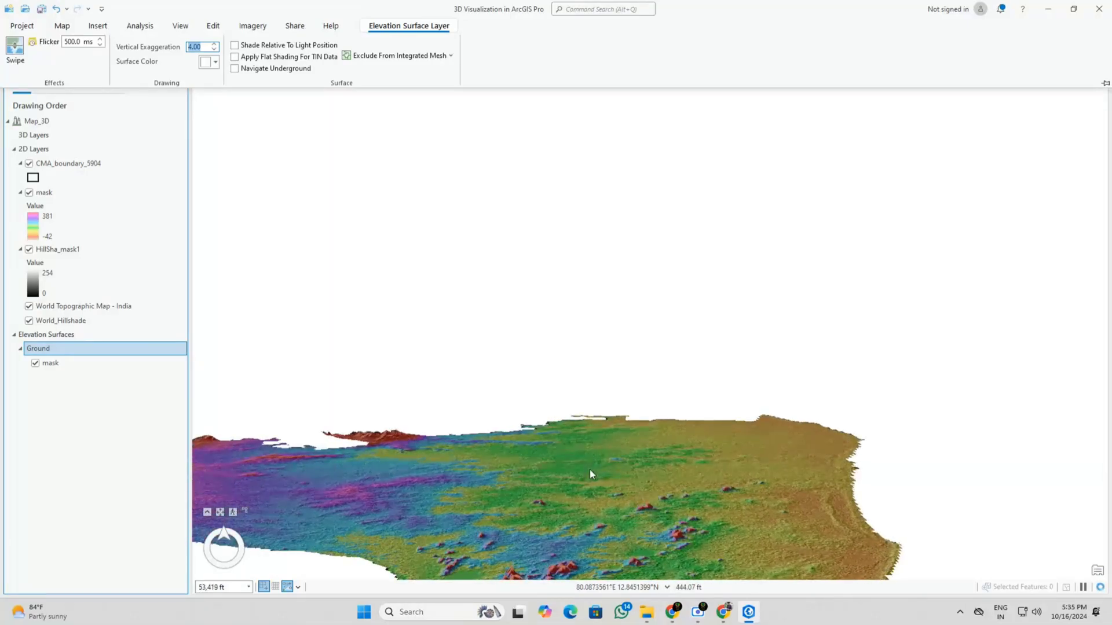
{"action": "scroll", "coordinate": [614, 514], "scroll_direction": "down", "scroll_amount": 4}
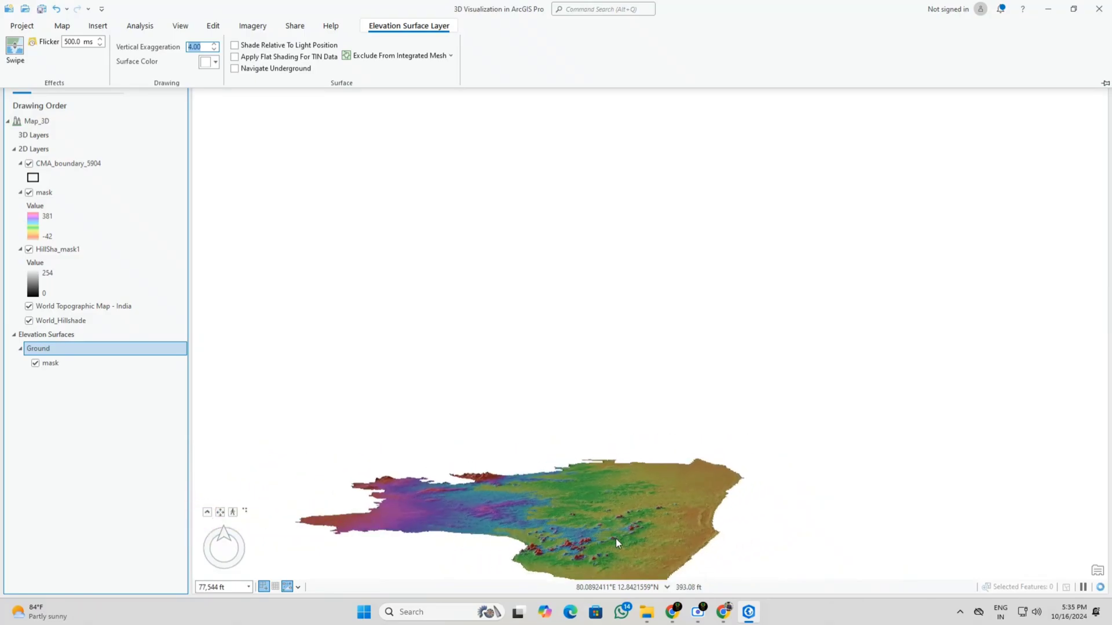
{"action": "scroll", "coordinate": [617, 546], "scroll_direction": "up", "scroll_amount": 5}
{"action": "scroll", "coordinate": [619, 550], "scroll_direction": "up", "scroll_amount": 3}
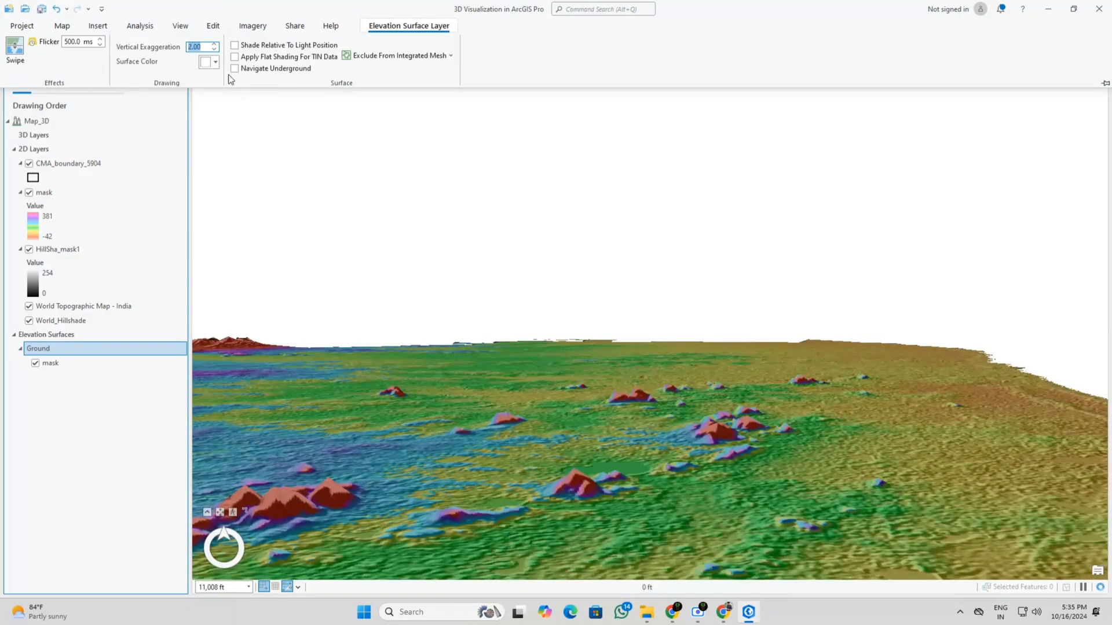
{"action": "left_click", "coordinate": [215, 62]}
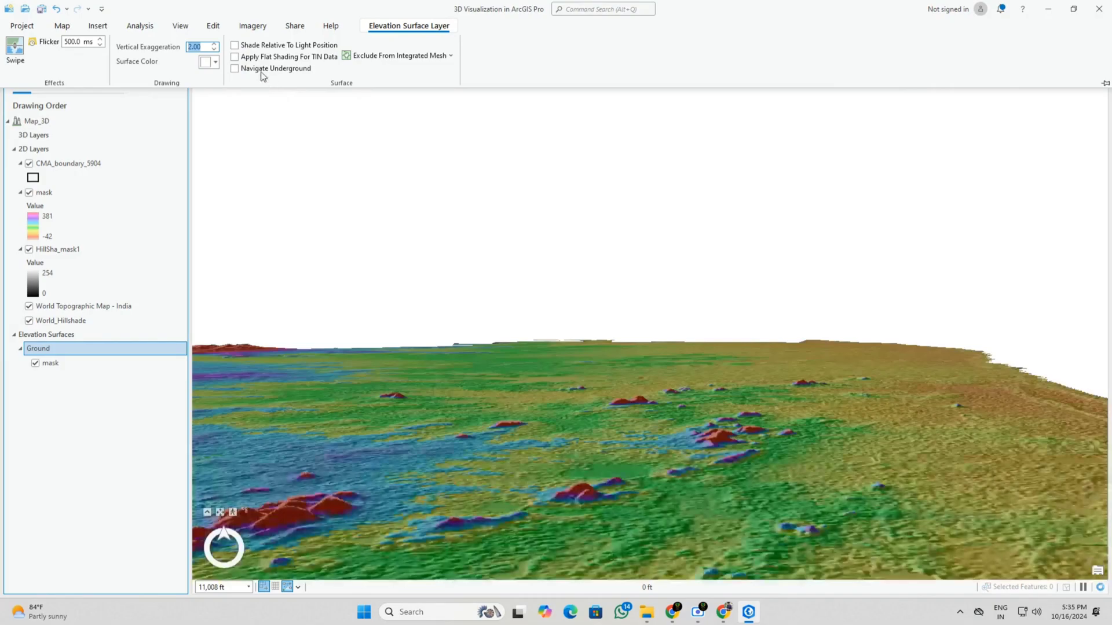
Step: Try the Navigate Underground and Shade Relative To Light Position options on the Ground surface
{"action": "left_click", "coordinate": [234, 68]}
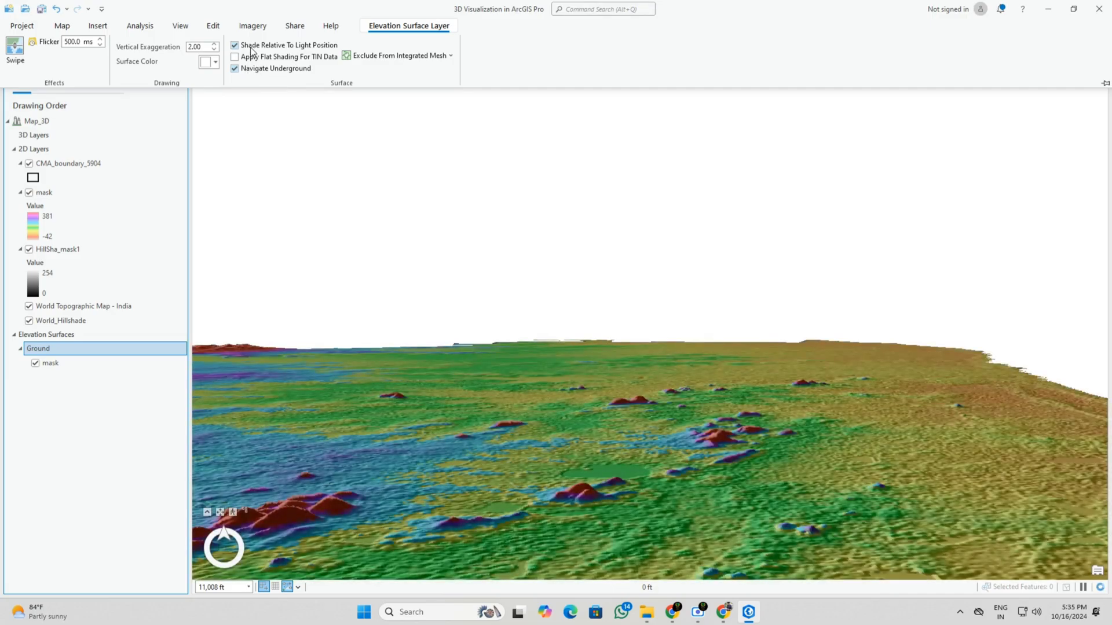
{"action": "left_click", "coordinate": [250, 48]}
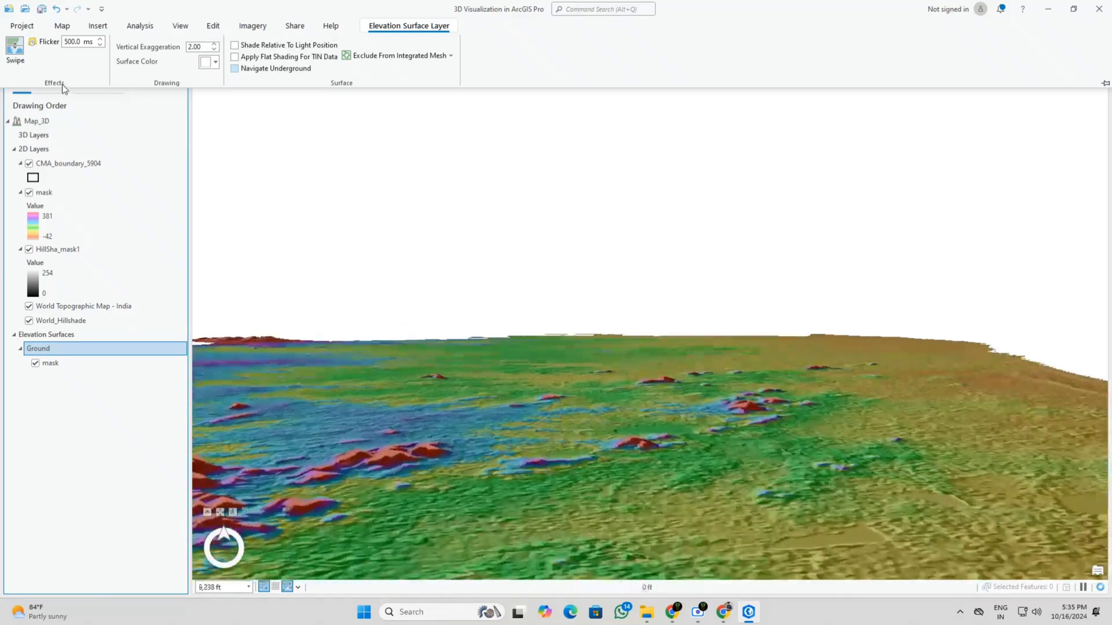
Step: Compare the 2D Map view with the Map_3D scene and view the terrain from a steeper angle
{"action": "left_click", "coordinate": [212, 44]}
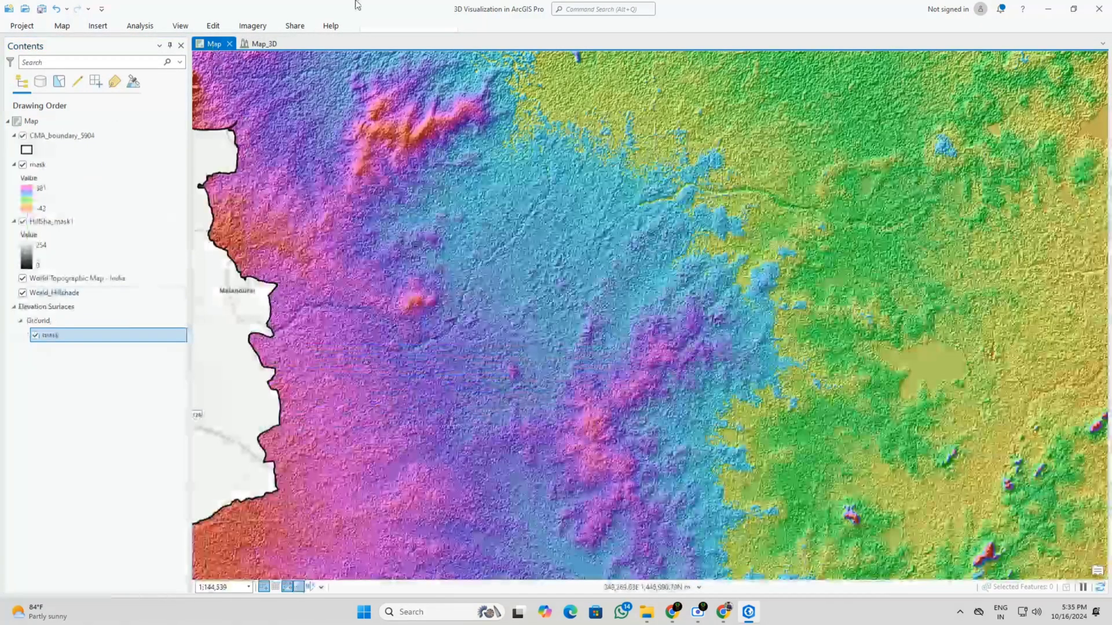
{"action": "left_click", "coordinate": [261, 44]}
{"action": "scroll", "coordinate": [301, 447], "scroll_direction": "down", "scroll_amount": 3}
{"action": "left_click_drag", "start_coordinate": [316, 434], "coordinate": [382, 556]}
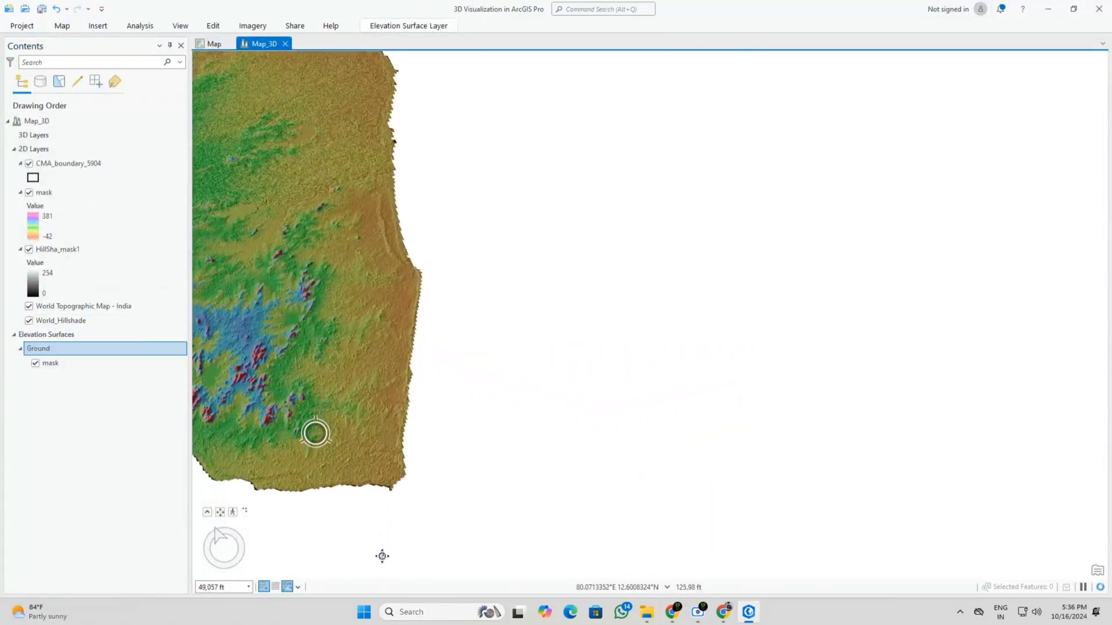
Step: Hide the mask and HillSha_mask1 layers in the Map_3D scene so only the basemap drapes the terrain
{"action": "scroll", "coordinate": [255, 377], "scroll_direction": "up", "scroll_amount": 3}
{"action": "left_click_drag", "start_coordinate": [255, 368], "coordinate": [325, 380]}
{"action": "scroll", "coordinate": [310, 300], "scroll_direction": "up", "scroll_amount": 3}
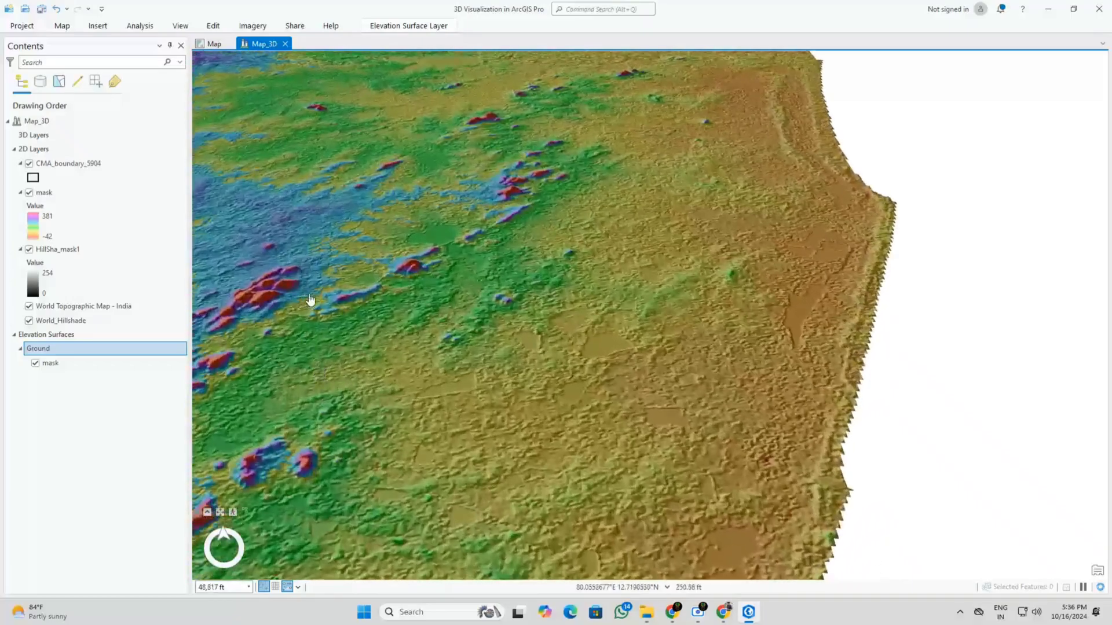
{"action": "scroll", "coordinate": [454, 317], "scroll_direction": "up", "scroll_amount": 3}
{"action": "left_click", "coordinate": [29, 192]}
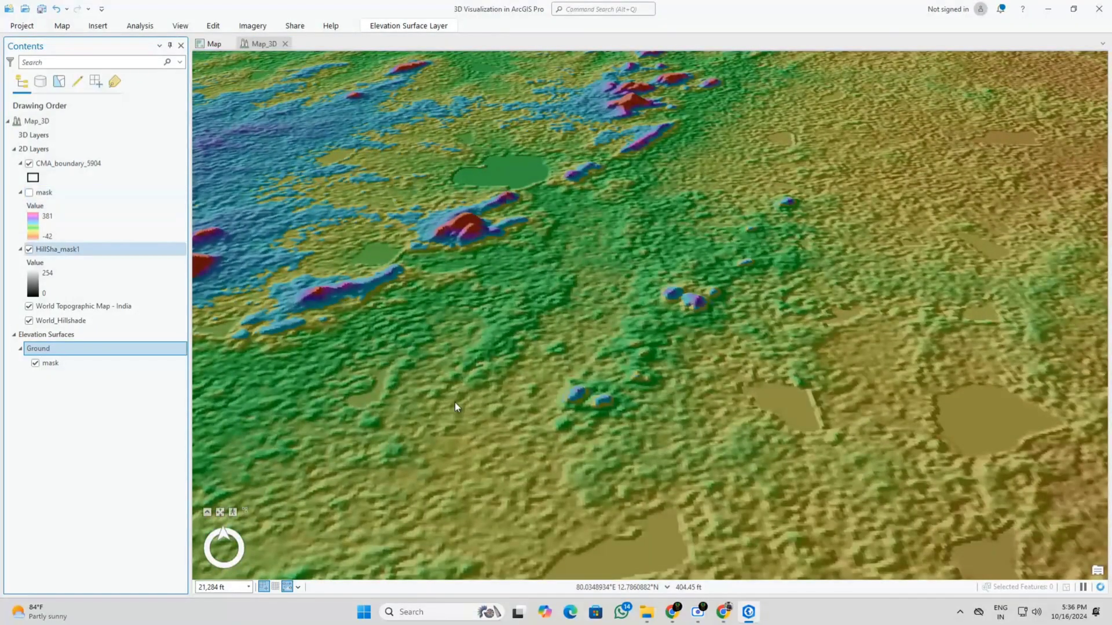
{"action": "scroll", "coordinate": [465, 421], "scroll_direction": "down", "scroll_amount": 3}
{"action": "scroll", "coordinate": [467, 423], "scroll_direction": "up", "scroll_amount": 5}
{"action": "left_click_drag", "start_coordinate": [467, 423], "coordinate": [474, 404]}
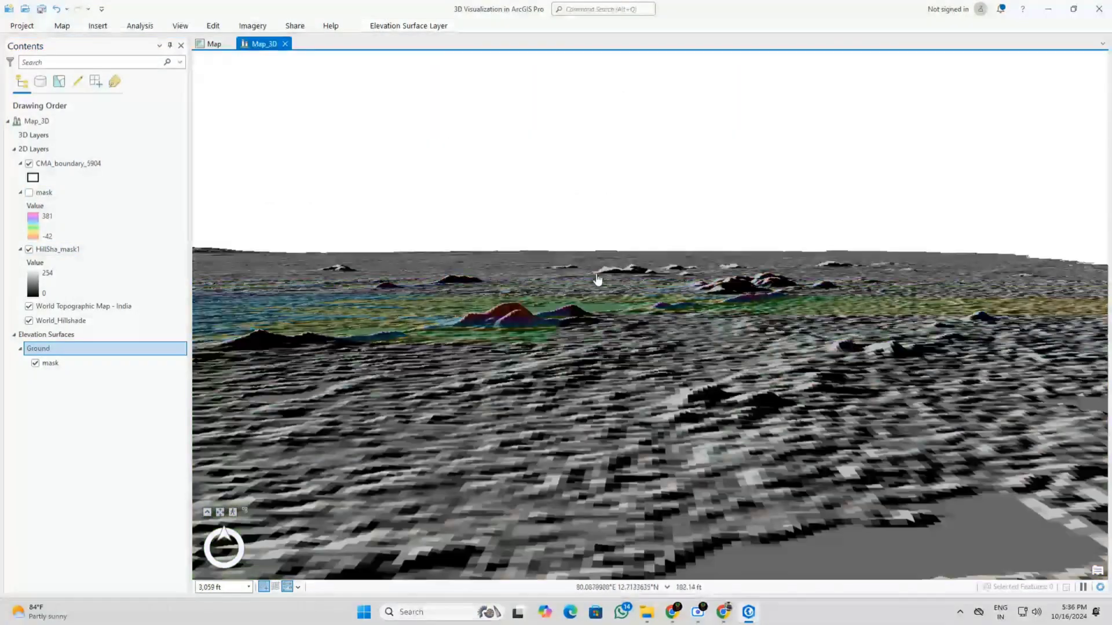
{"action": "left_click", "coordinate": [29, 249]}
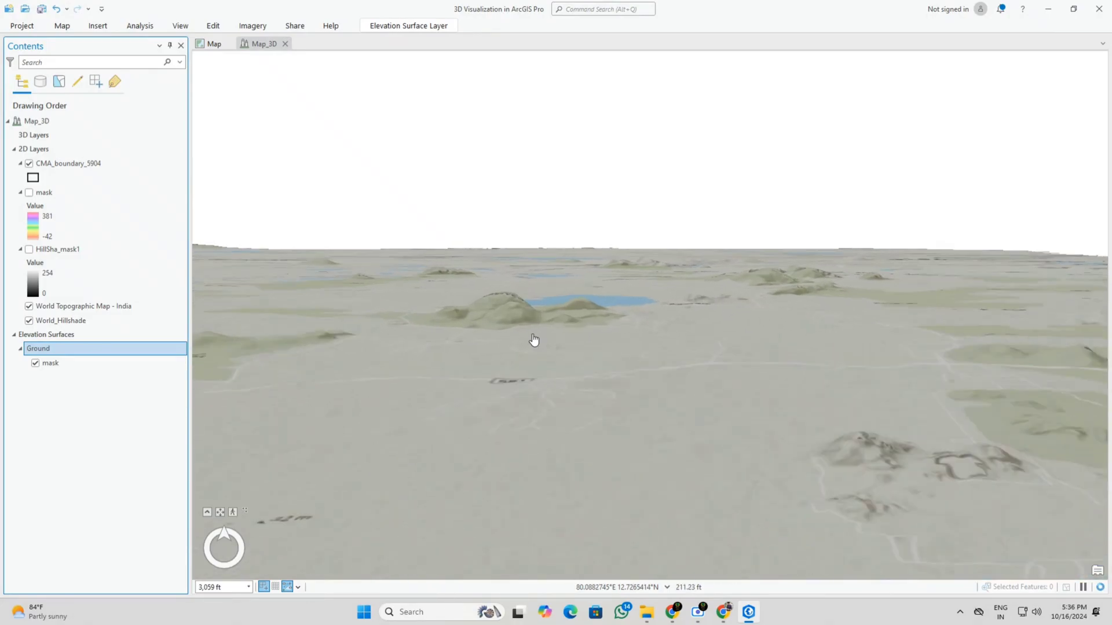
Step: Examine the hills and lakes of the basemap-draped 3D terrain from low and oblique viewing angles
{"action": "scroll", "coordinate": [533, 340], "scroll_direction": "down", "scroll_amount": 5}
{"action": "scroll", "coordinate": [600, 424], "scroll_direction": "up", "scroll_amount": 2}
{"action": "scroll", "coordinate": [463, 257], "scroll_direction": "up", "scroll_amount": 4}
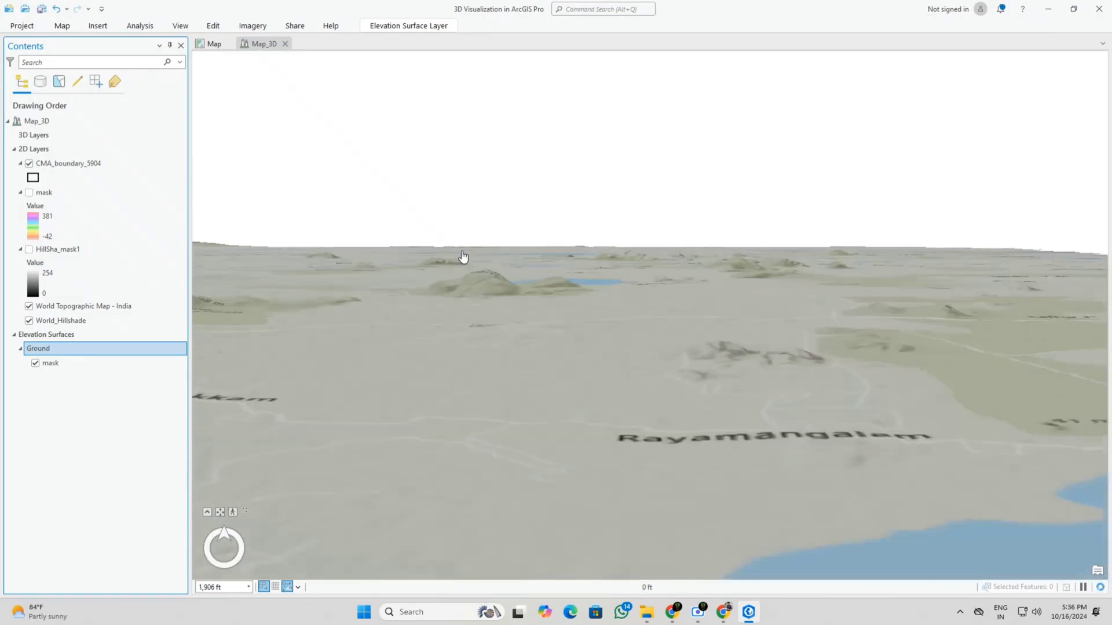
{"action": "scroll", "coordinate": [709, 317], "scroll_direction": "up", "scroll_amount": 3}
{"action": "scroll", "coordinate": [839, 316], "scroll_direction": "up", "scroll_amount": 3}
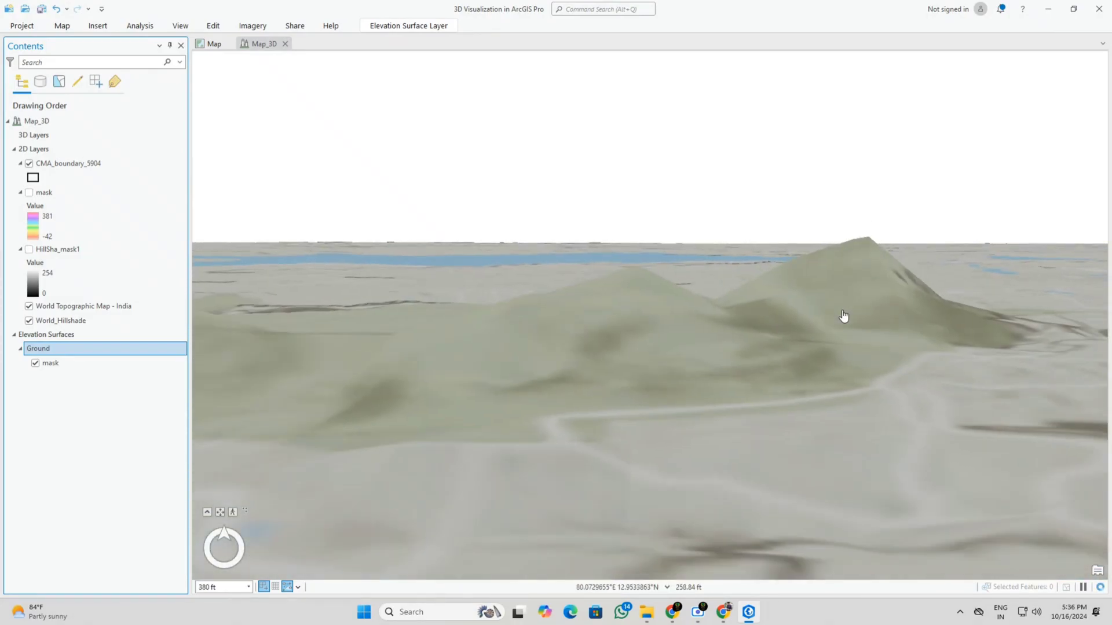
{"action": "scroll", "coordinate": [834, 321], "scroll_direction": "down", "scroll_amount": 4}
{"action": "left_click_drag", "start_coordinate": [546, 397], "coordinate": [741, 454]}
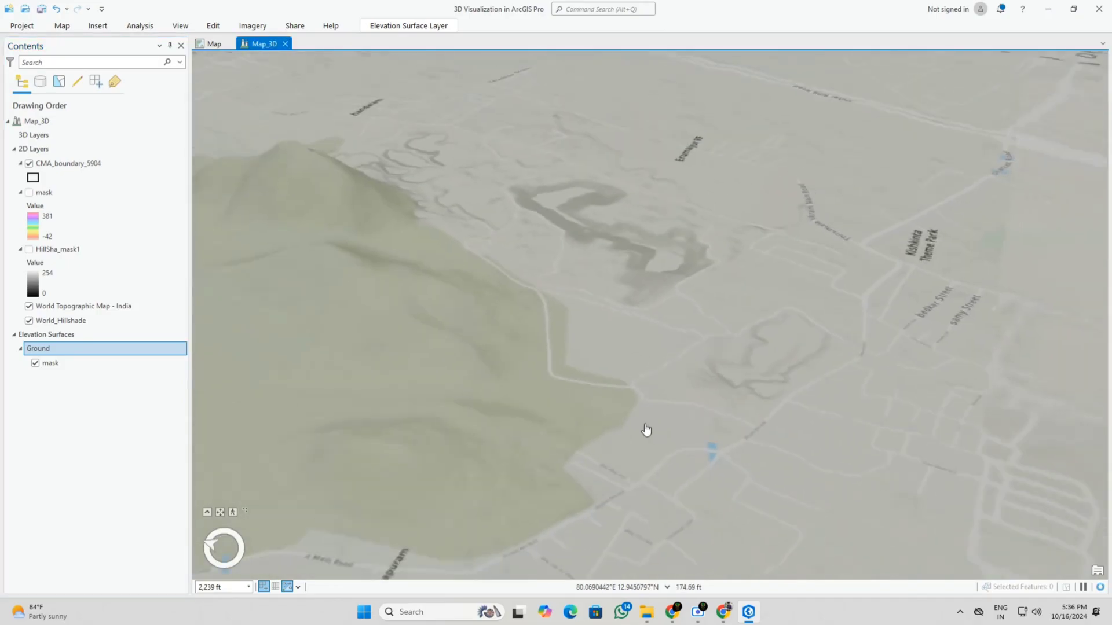
{"action": "scroll", "coordinate": [646, 430], "scroll_direction": "down", "scroll_amount": 1}
{"action": "left_click_drag", "start_coordinate": [436, 447], "coordinate": [565, 408]}
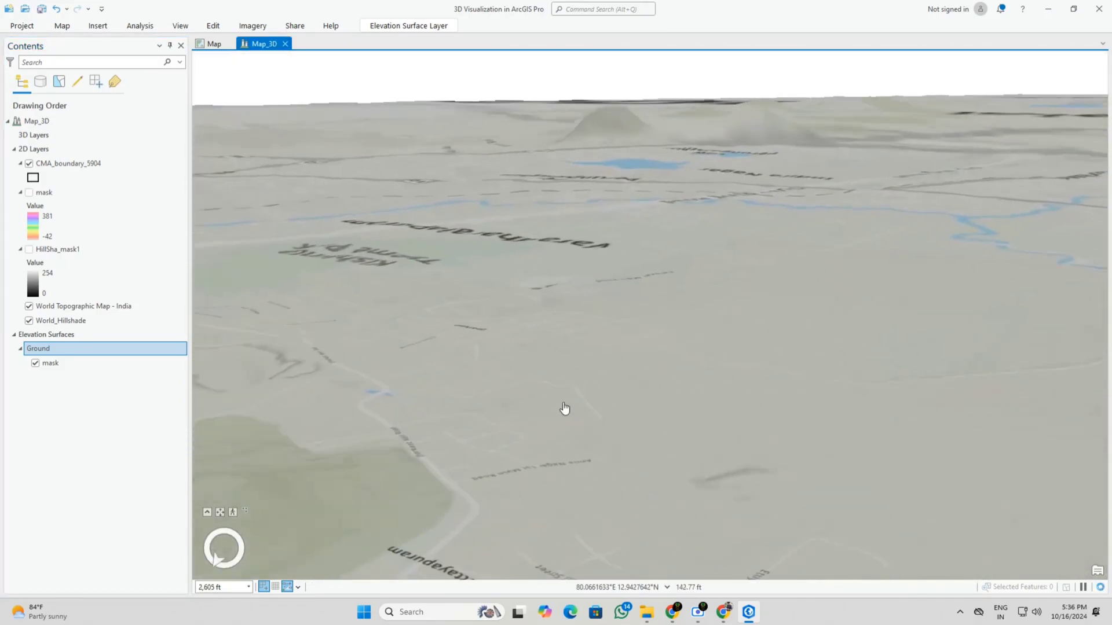
{"action": "scroll", "coordinate": [562, 399], "scroll_direction": "up", "scroll_amount": 2}
{"action": "left_click_drag", "start_coordinate": [531, 308], "coordinate": [558, 360]}
{"action": "left_click_drag", "start_coordinate": [529, 524], "coordinate": [548, 281]}
{"action": "scroll", "coordinate": [577, 263], "scroll_direction": "up", "scroll_amount": 4}
{"action": "scroll", "coordinate": [521, 295], "scroll_direction": "down", "scroll_amount": 2}
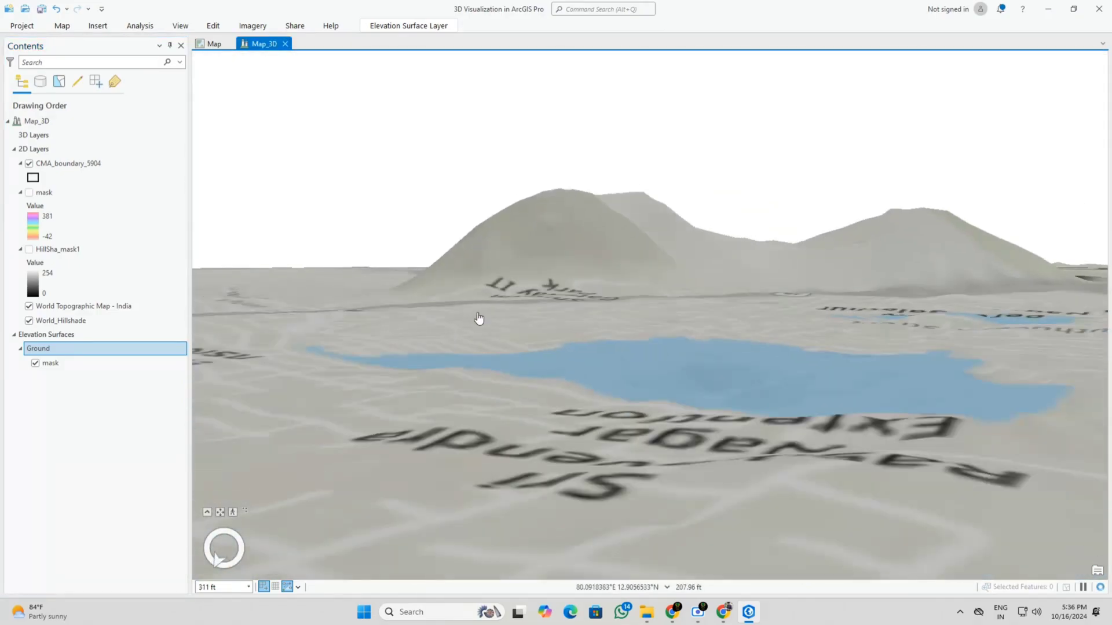
Step: Show the mask and HillSha_mask1 layers again in the Map_3D scene
{"action": "scroll", "coordinate": [478, 318], "scroll_direction": "down", "scroll_amount": 3}
{"action": "left_click", "coordinate": [29, 192]}
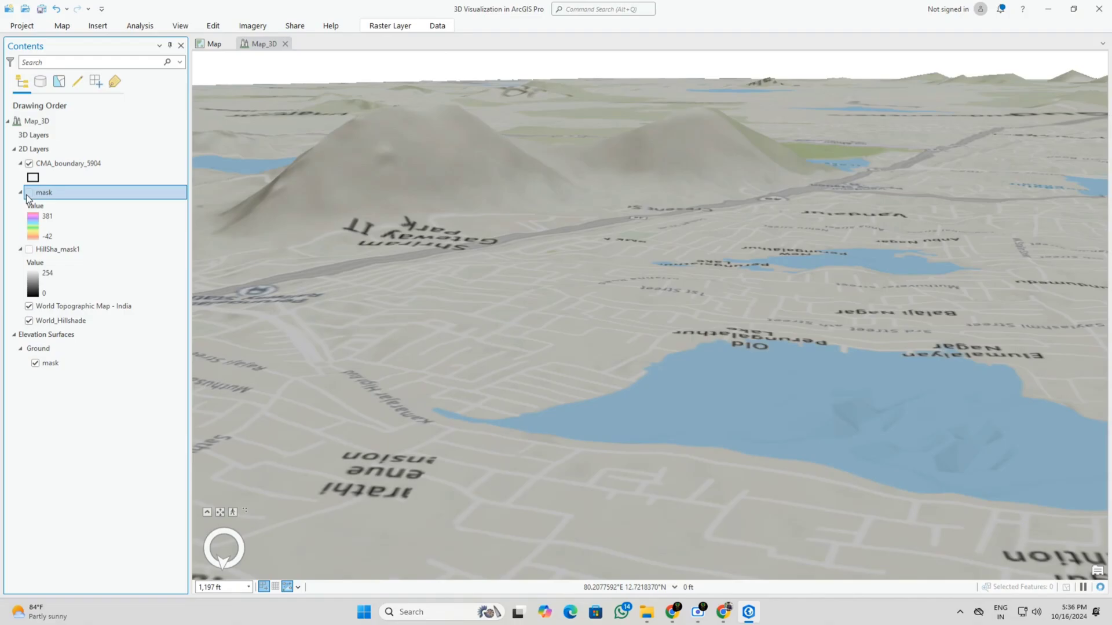
{"action": "left_click", "coordinate": [29, 250]}
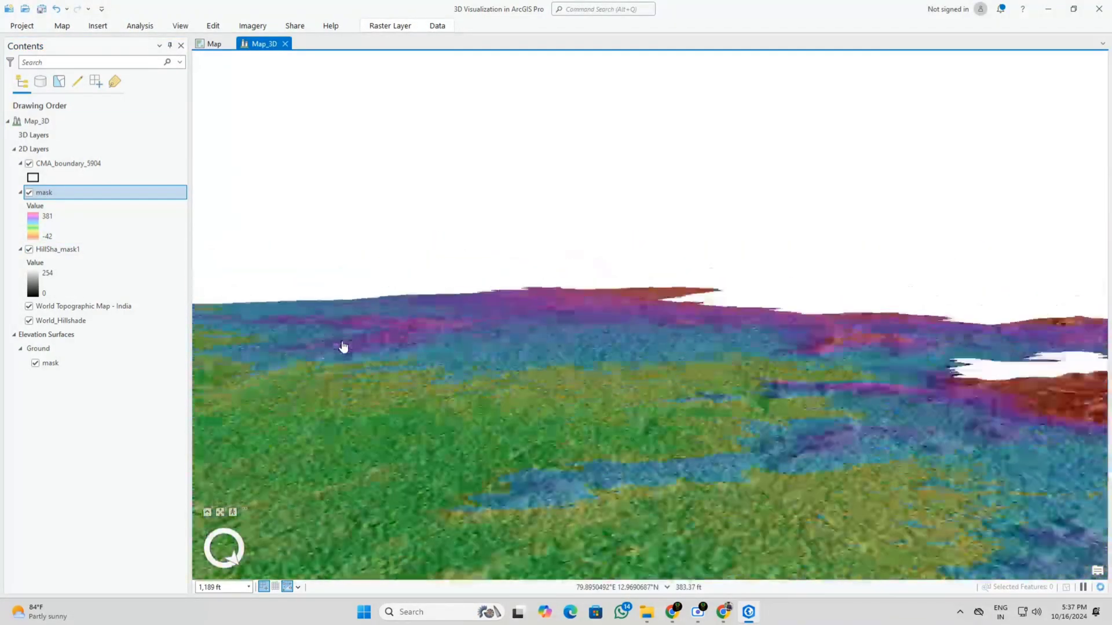
Step: Switch to the 2D Map view, search the geoprocessing tools for fishnet and open Create Fishnet
{"action": "left_click", "coordinate": [213, 44]}
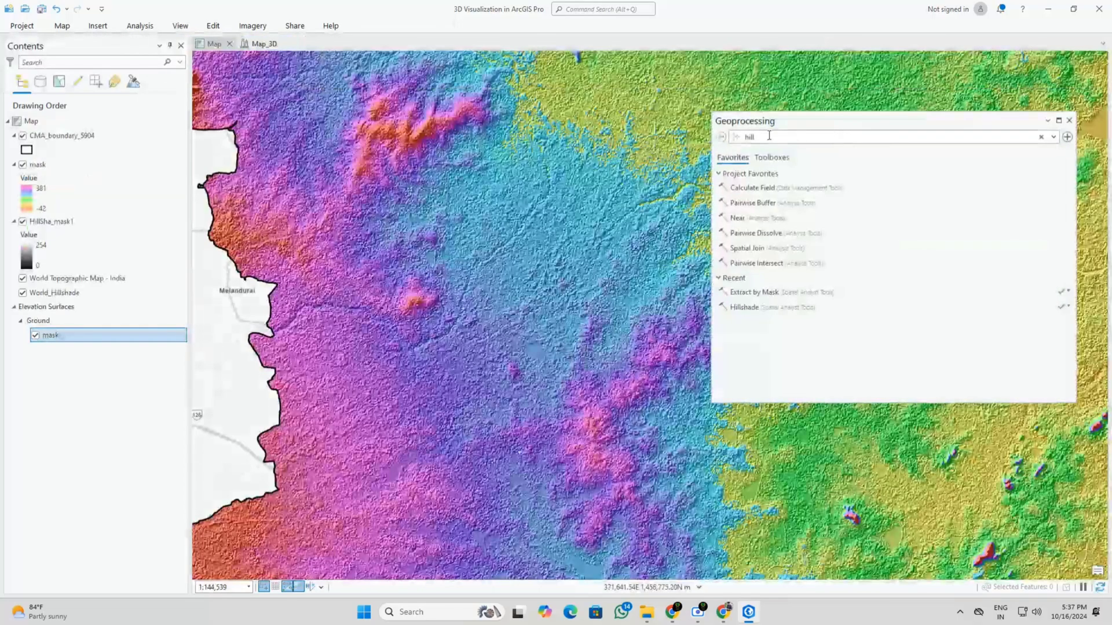
{"action": "double_click", "coordinate": [769, 136]}
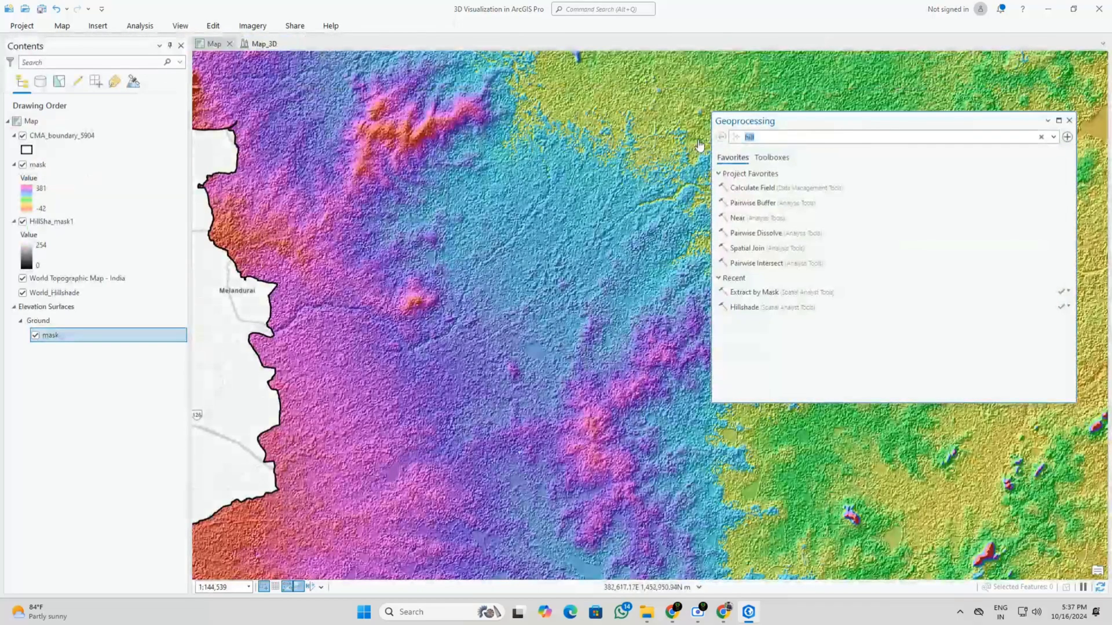
{"action": "type", "text": "fishnet"}
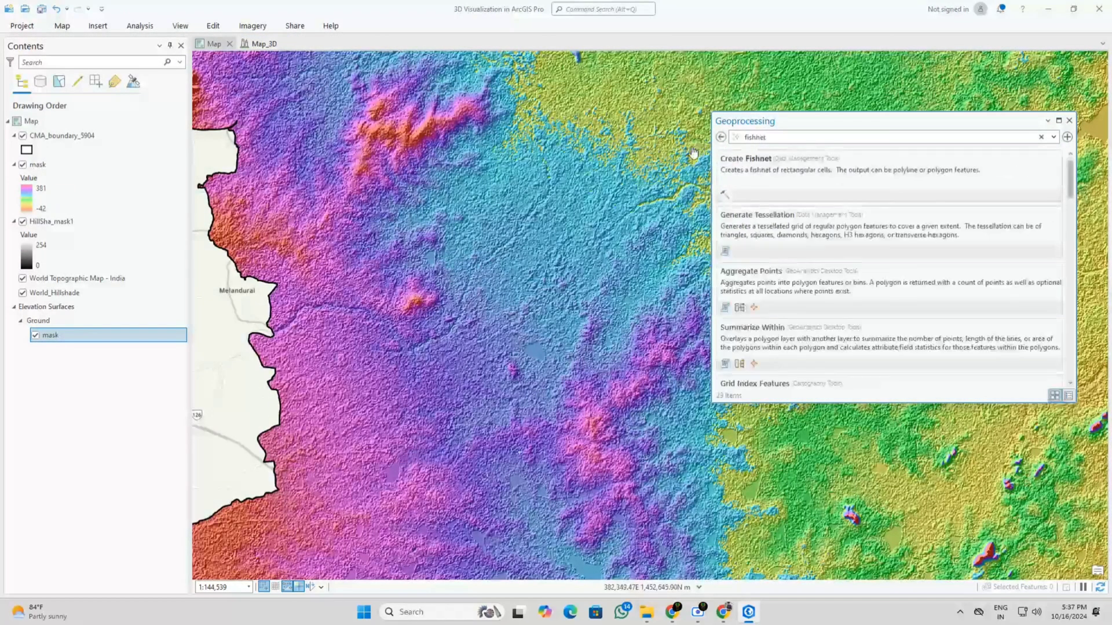
{"action": "left_click", "coordinate": [727, 161]}
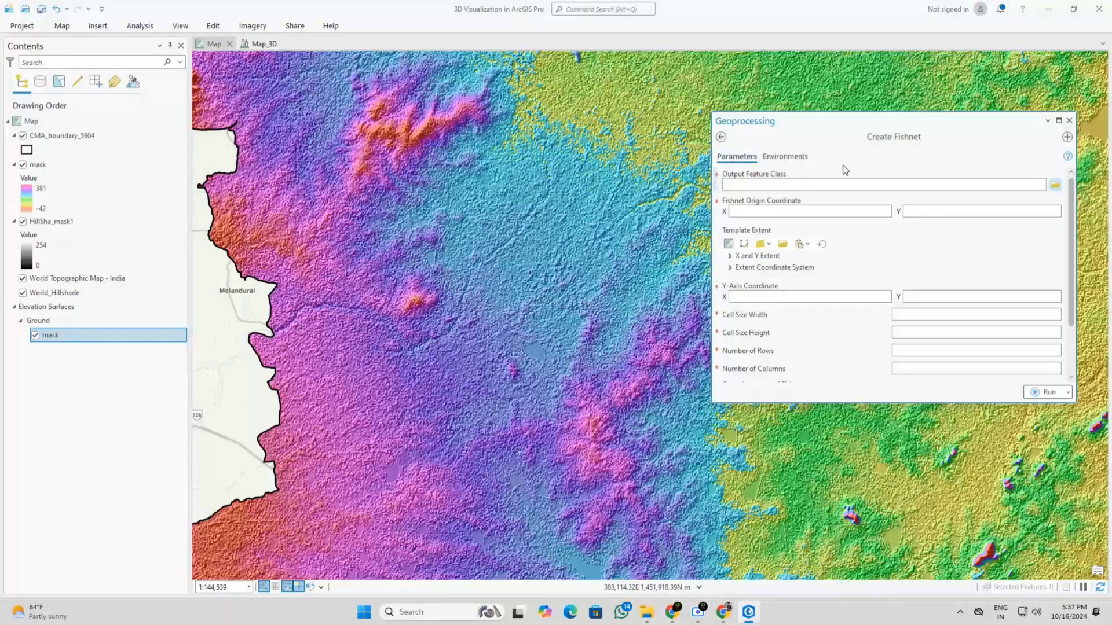
Step: Create a polyline fishnet with label points over the CMA_boundary_5904 extent, using a cell width and height of 500
{"action": "left_click", "coordinate": [772, 245]}
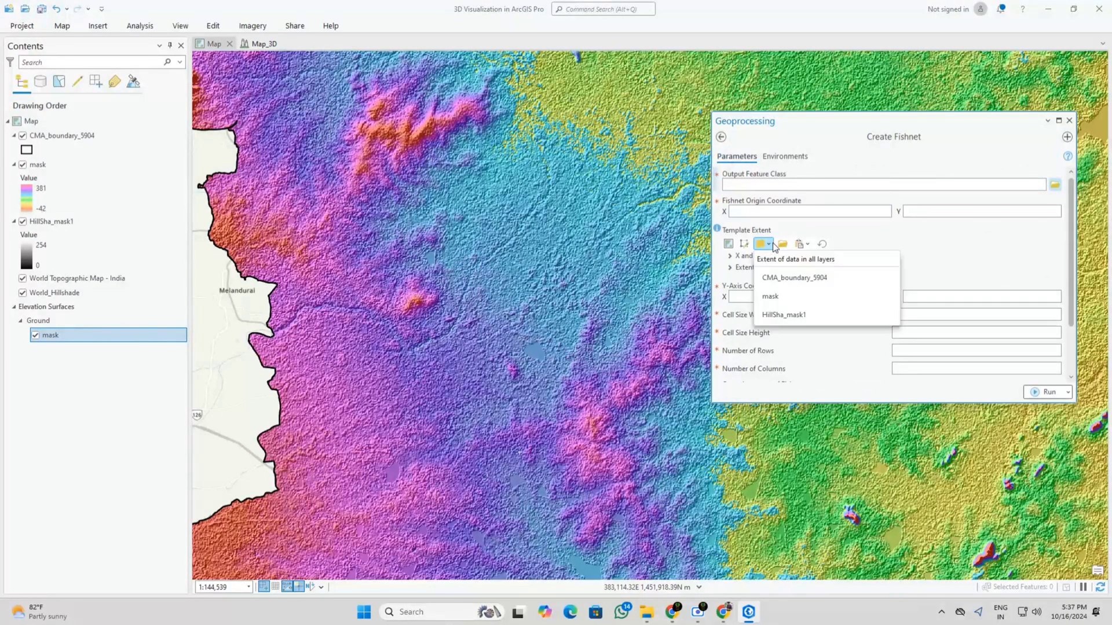
{"action": "left_click", "coordinate": [788, 276]}
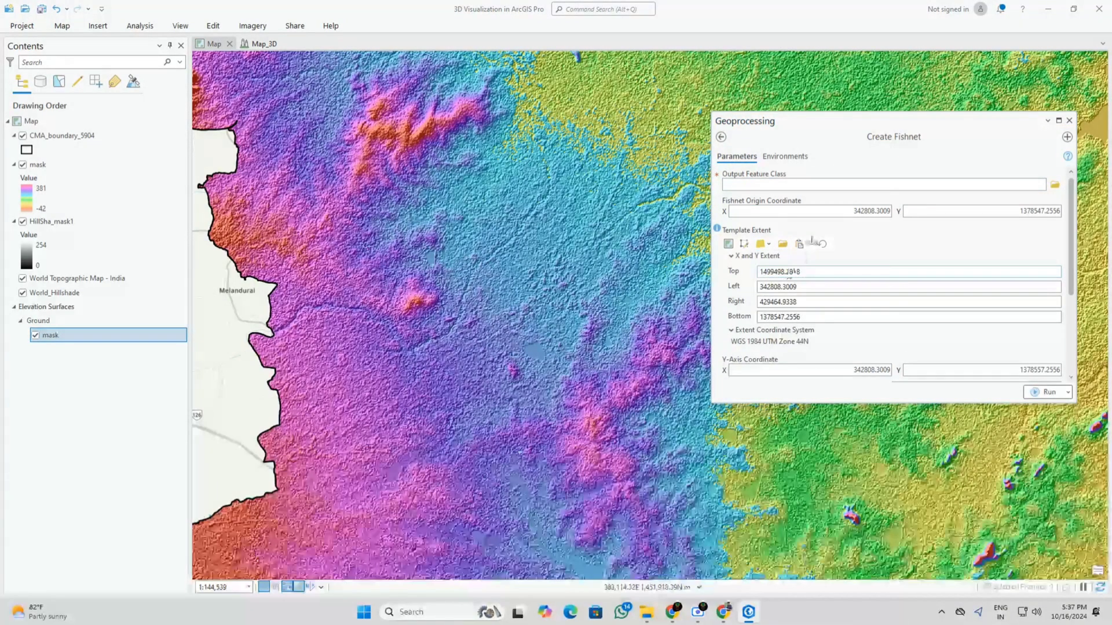
{"action": "left_click_drag", "start_coordinate": [1072, 238], "coordinate": [1074, 317]}
{"action": "left_click", "coordinate": [946, 251]}
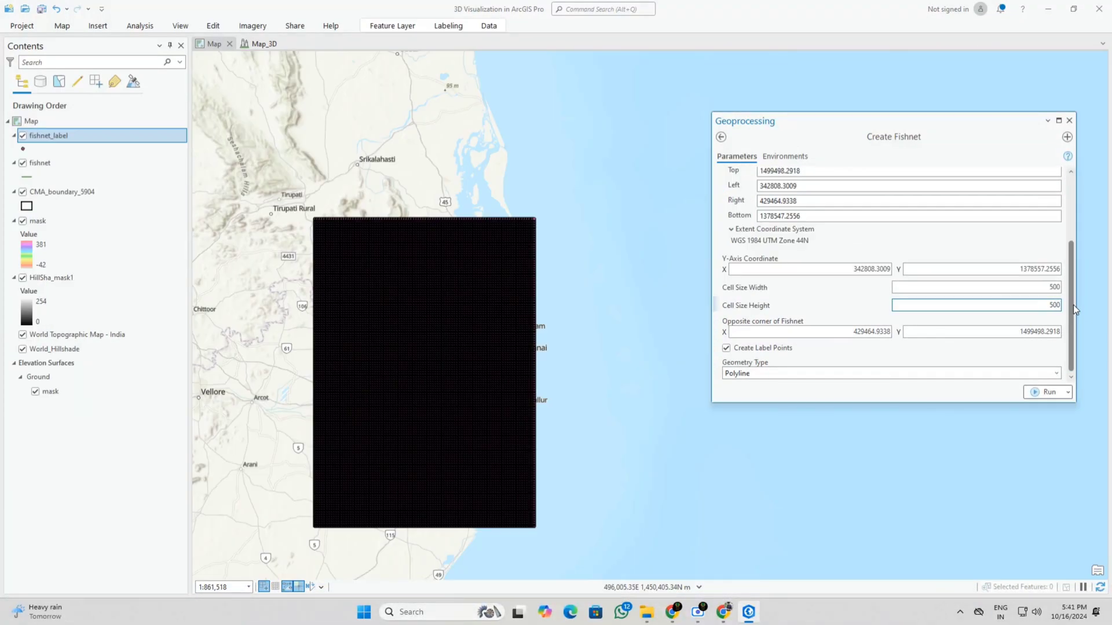
{"action": "left_click", "coordinate": [1052, 396]}
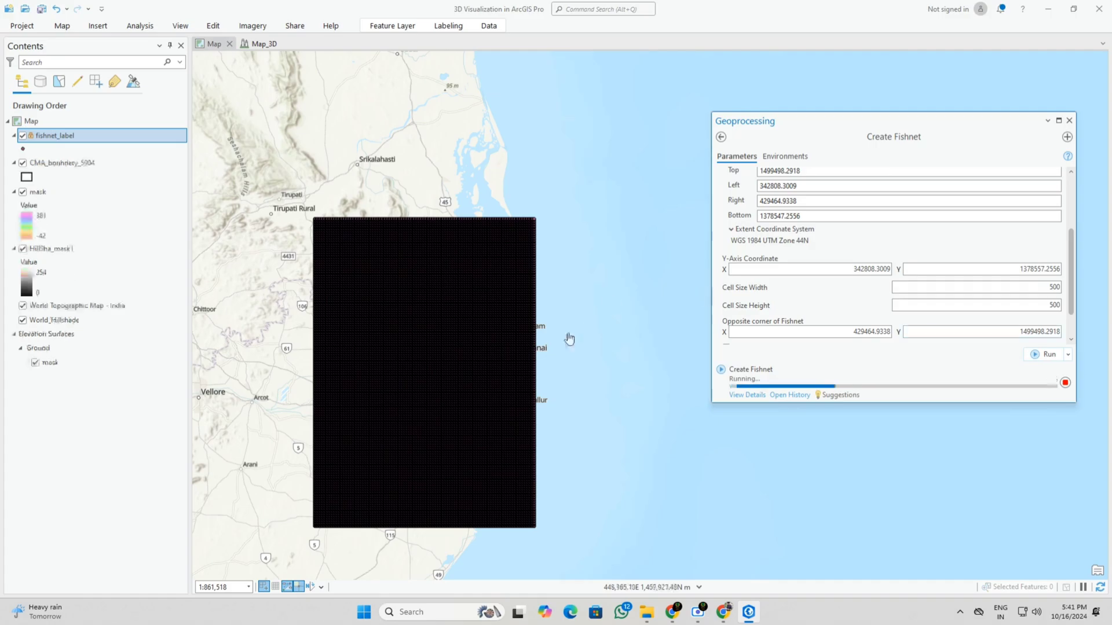
Step: Measure the width of one fishnet cell on the map with the Measure Distance tool
{"action": "scroll", "coordinate": [452, 380], "scroll_direction": "up", "scroll_amount": 2}
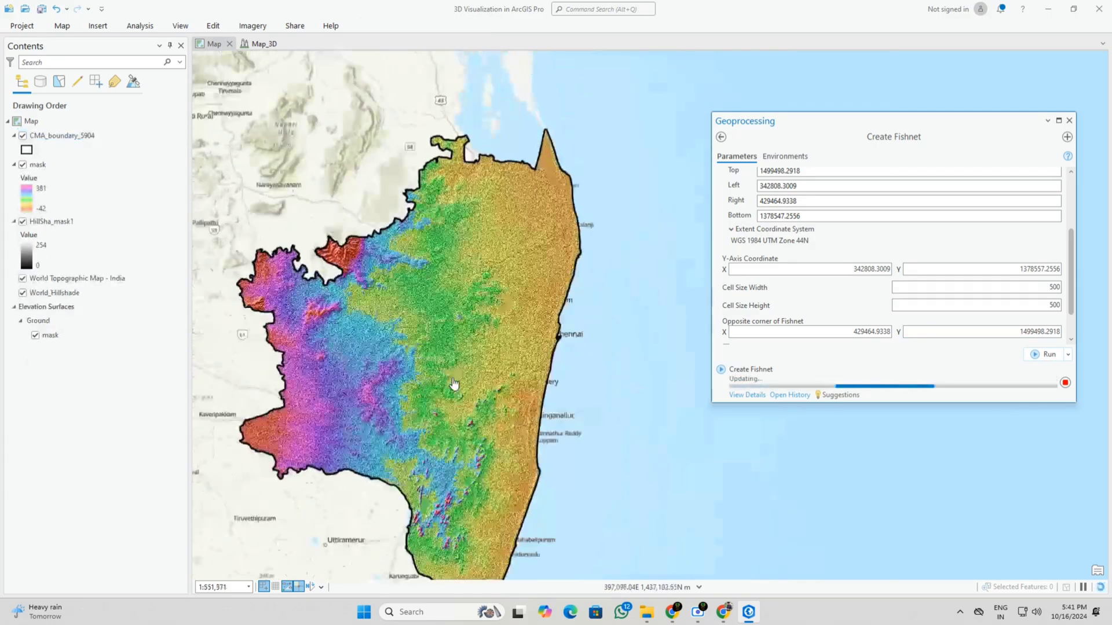
{"action": "scroll", "coordinate": [463, 356], "scroll_direction": "up", "scroll_amount": 1}
{"action": "scroll", "coordinate": [464, 356], "scroll_direction": "up", "scroll_amount": 2}
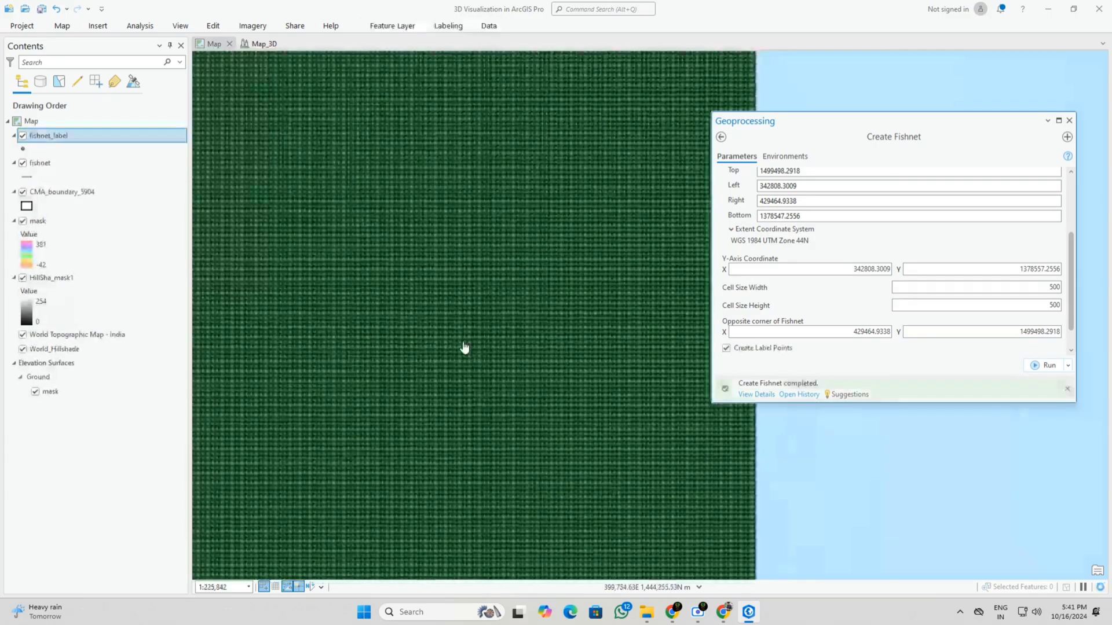
{"action": "scroll", "coordinate": [465, 347], "scroll_direction": "up", "scroll_amount": 1}
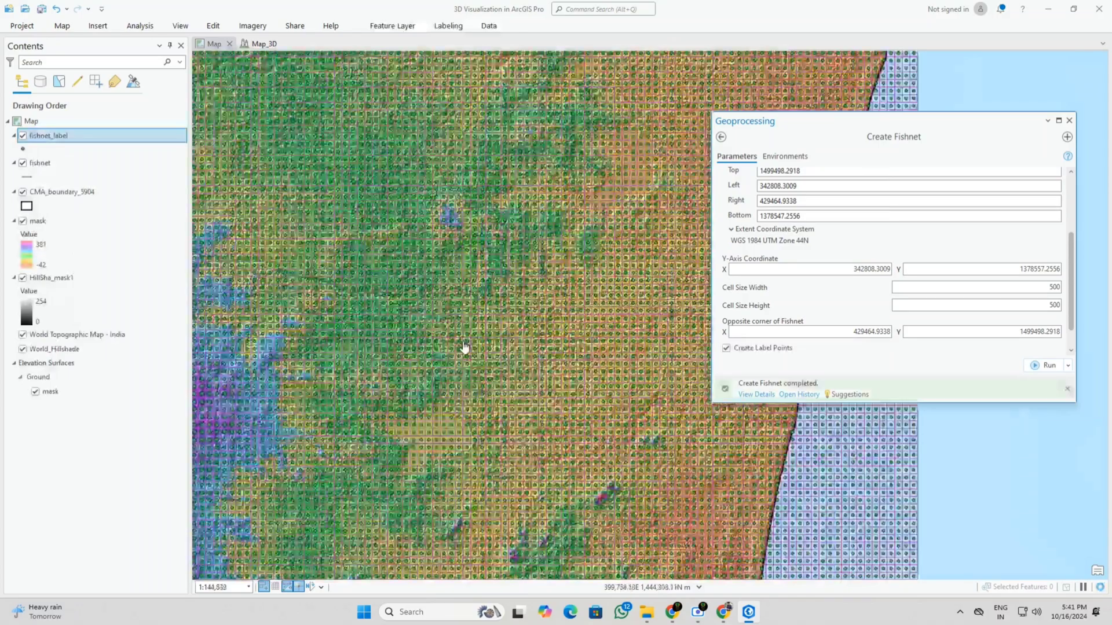
{"action": "double_click", "coordinate": [1047, 288]}
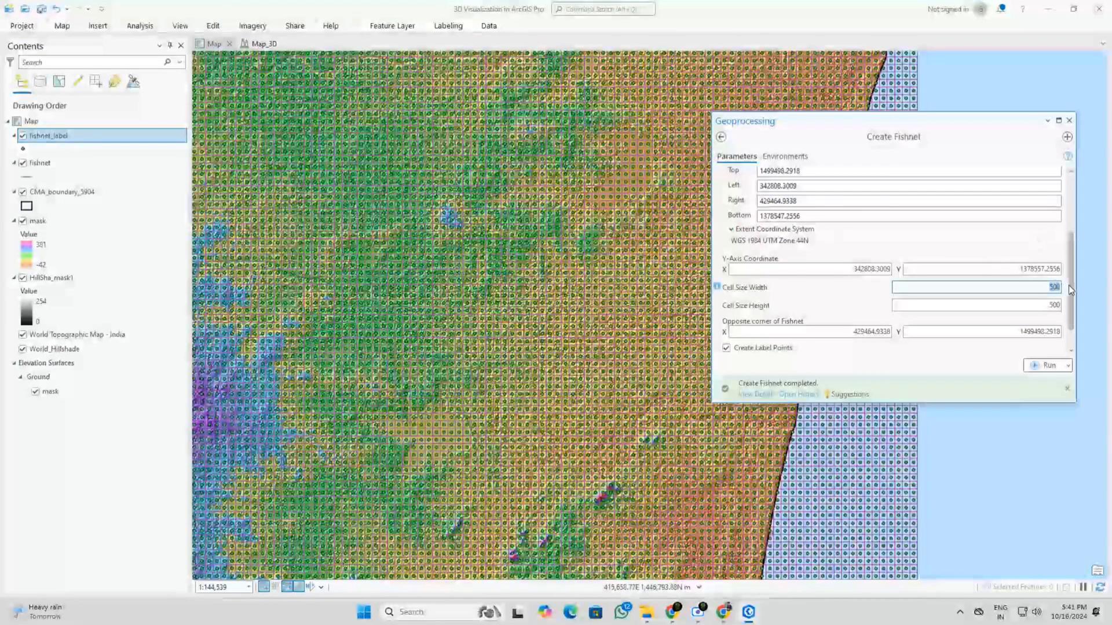
{"action": "scroll", "coordinate": [709, 304], "scroll_direction": "up", "scroll_amount": 5}
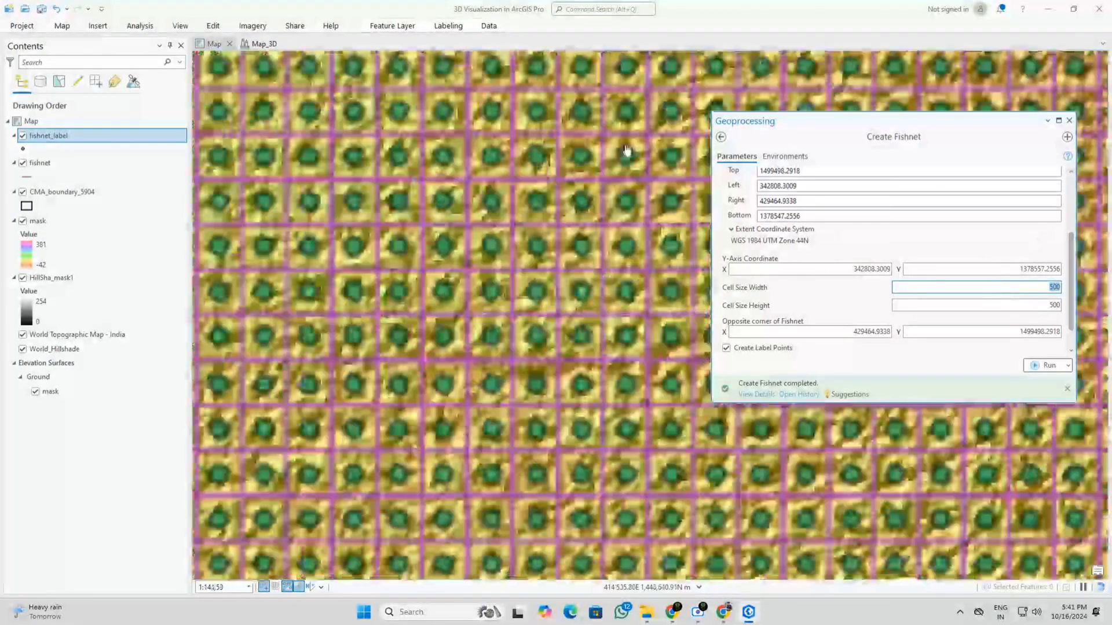
{"action": "left_click", "coordinate": [62, 26]}
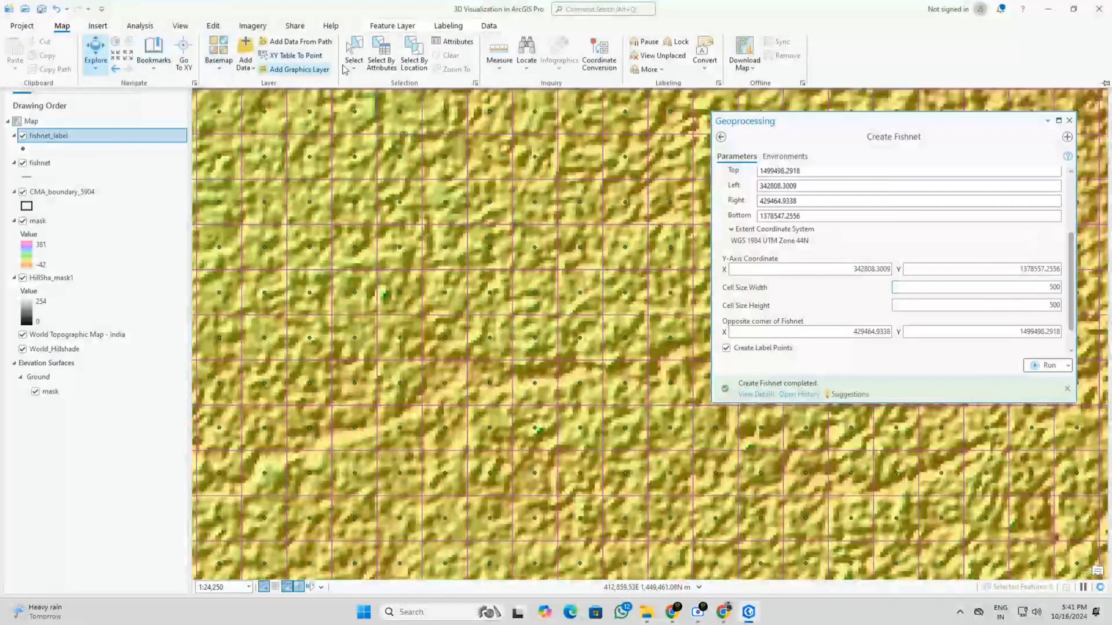
{"action": "left_click", "coordinate": [499, 58]}
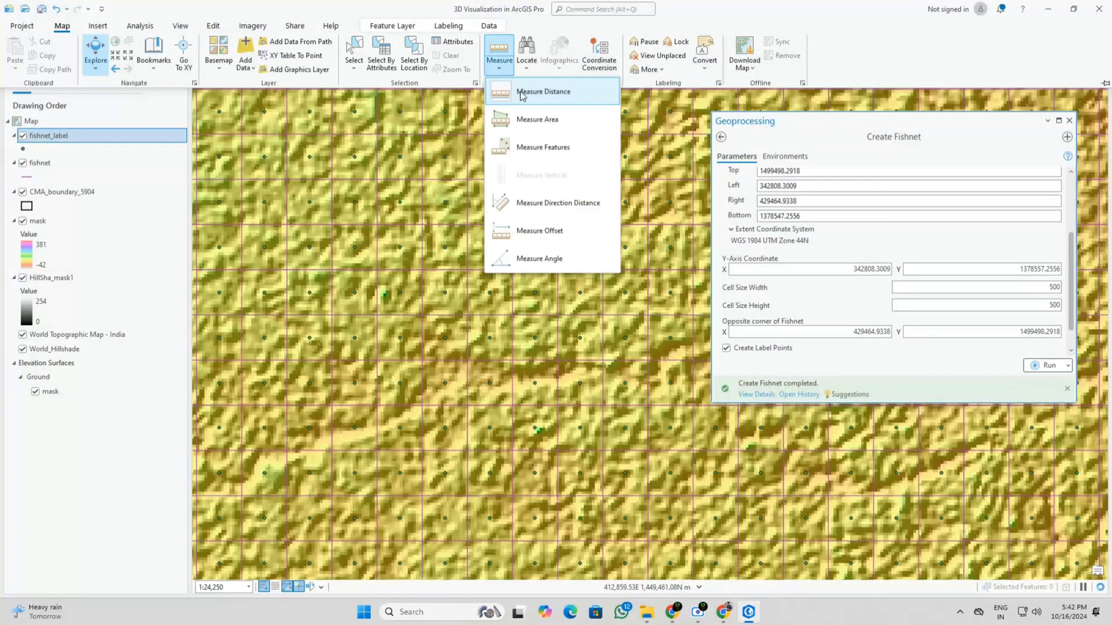
{"action": "left_click", "coordinate": [529, 98]}
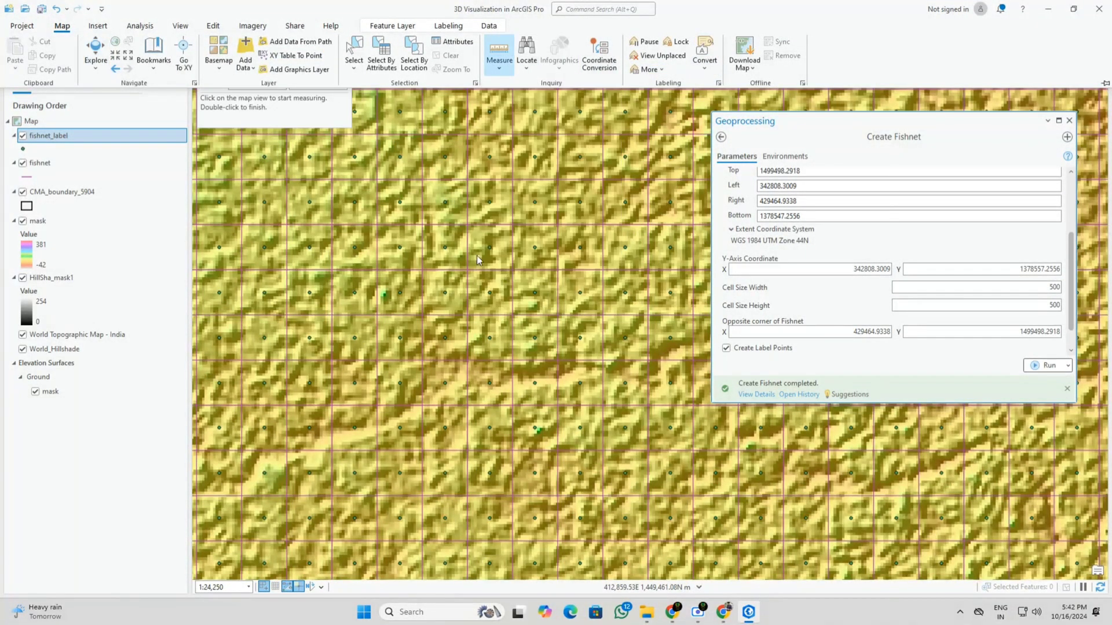
{"action": "left_click", "coordinate": [470, 286]}
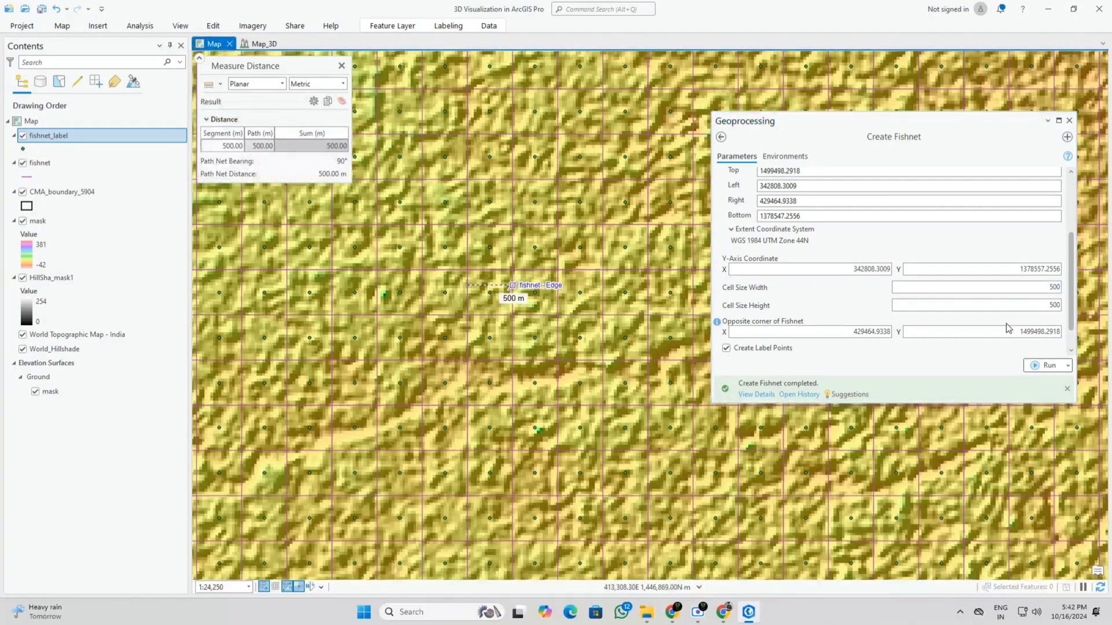
Step: Set the fishnet's cell size width to 1500 and rerun Create Fishnet
{"action": "left_click", "coordinate": [1046, 287]}
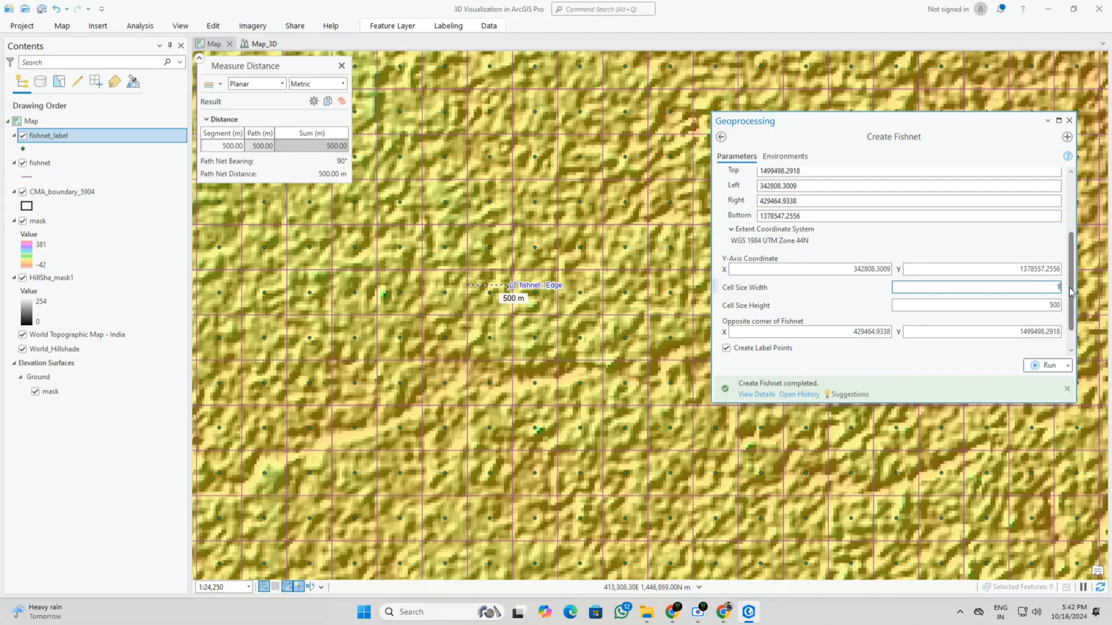
{"action": "left_click", "coordinate": [1055, 356]}
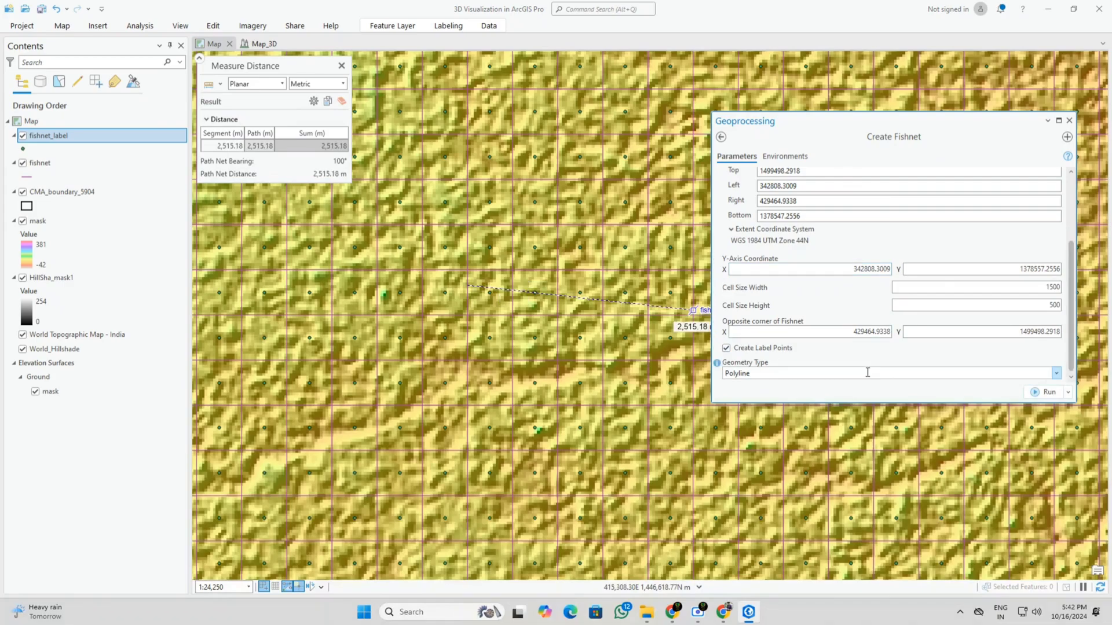
{"action": "left_click", "coordinate": [1038, 395]}
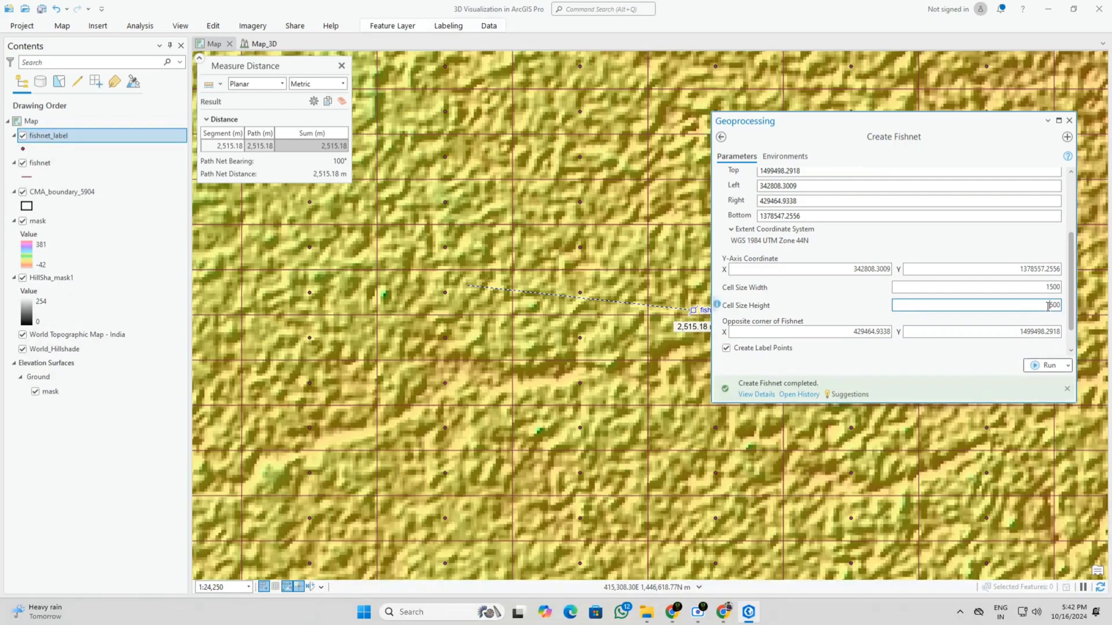
Step: Rerun Create Fishnet with a cell size height of 1500 and view the grid over the whole boundary
{"action": "left_click", "coordinate": [680, 302]}
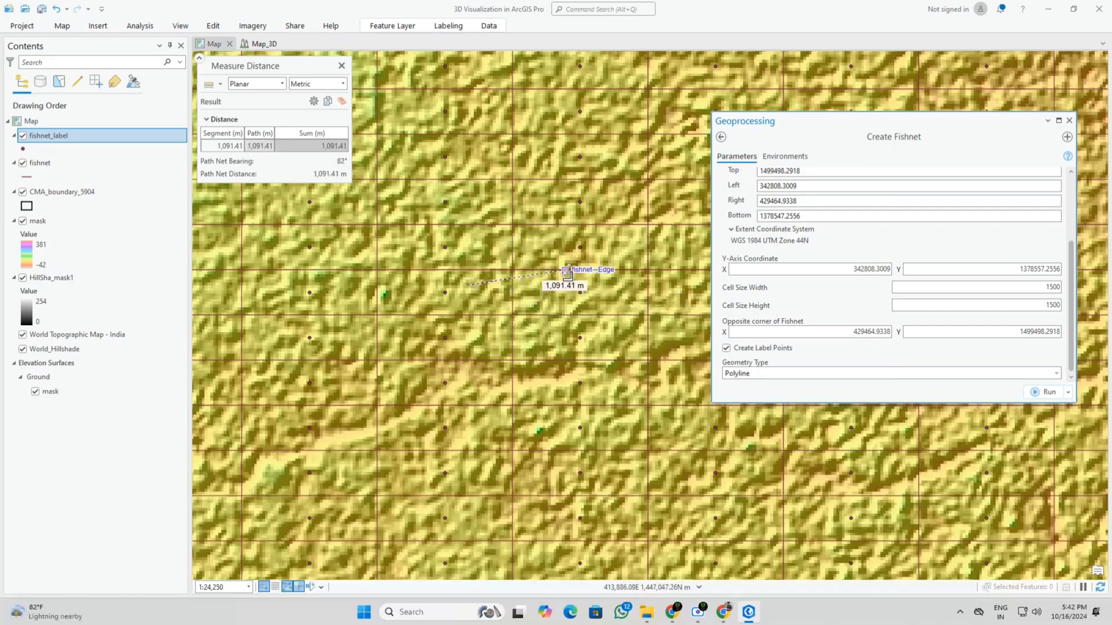
{"action": "left_click", "coordinate": [1043, 393]}
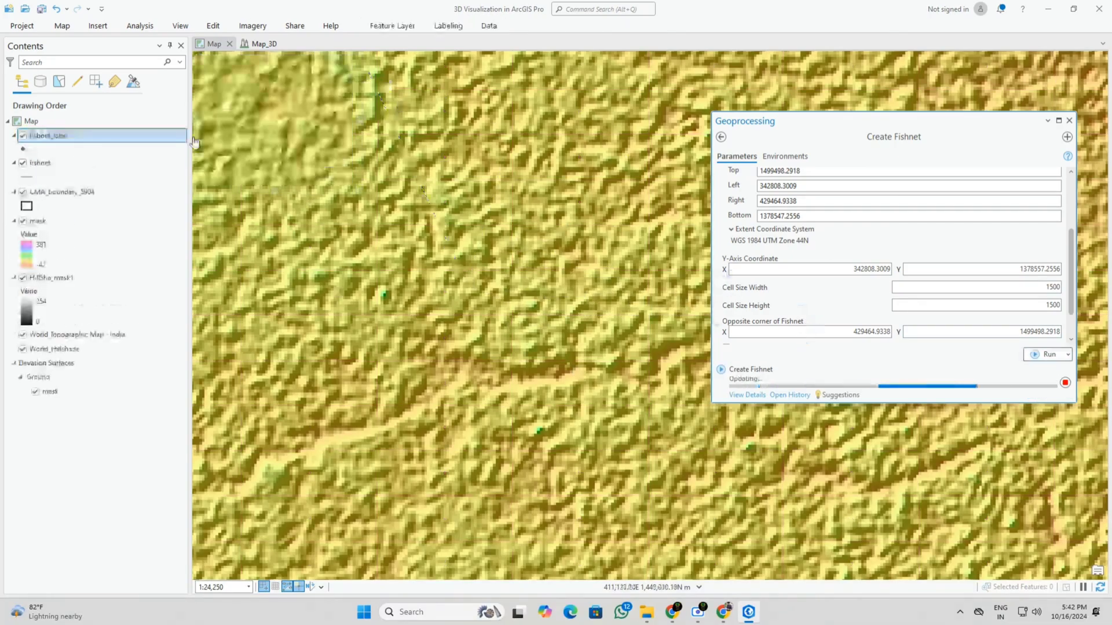
{"action": "scroll", "coordinate": [489, 379], "scroll_direction": "down", "scroll_amount": 2}
{"action": "scroll", "coordinate": [496, 377], "scroll_direction": "down", "scroll_amount": 4}
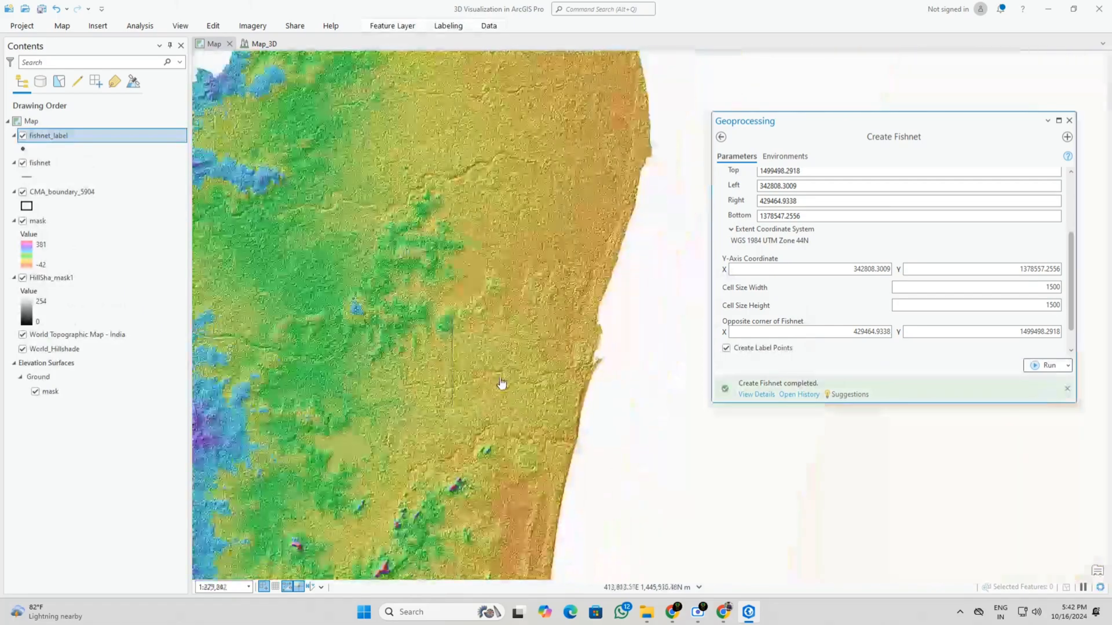
{"action": "scroll", "coordinate": [490, 342], "scroll_direction": "down", "scroll_amount": 5}
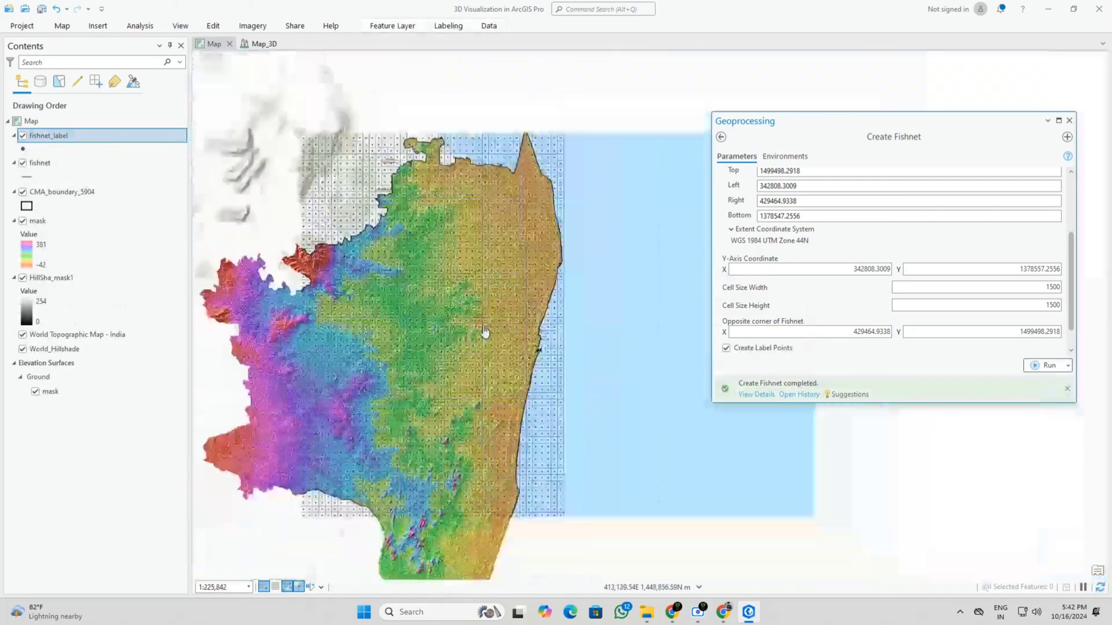
Step: Hide the fishnet_label points to inspect the 1500 m grid on the map, and close the Create Fishnet tool
{"action": "scroll", "coordinate": [477, 307], "scroll_direction": "up", "scroll_amount": 5}
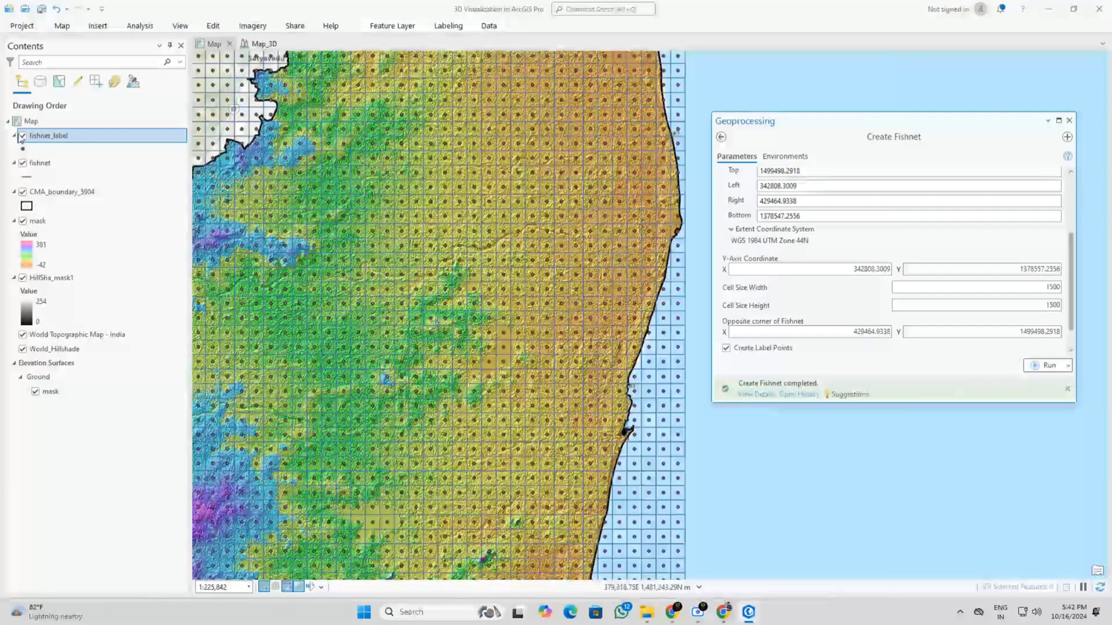
{"action": "left_click", "coordinate": [23, 136]}
{"action": "scroll", "coordinate": [576, 360], "scroll_direction": "up", "scroll_amount": 3}
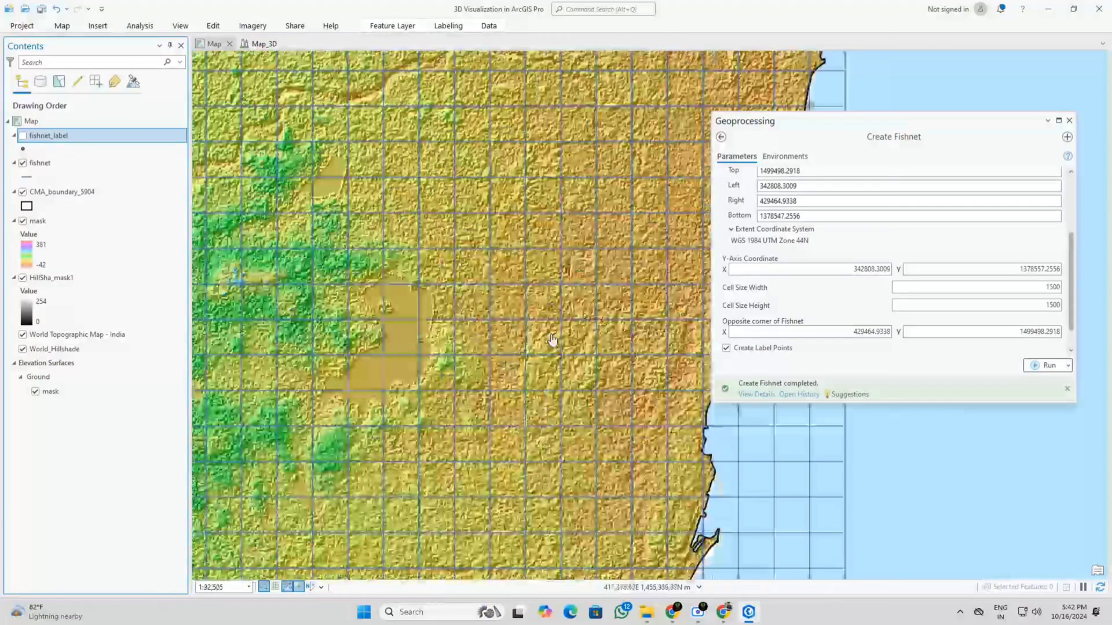
{"action": "left_click", "coordinate": [1069, 122]}
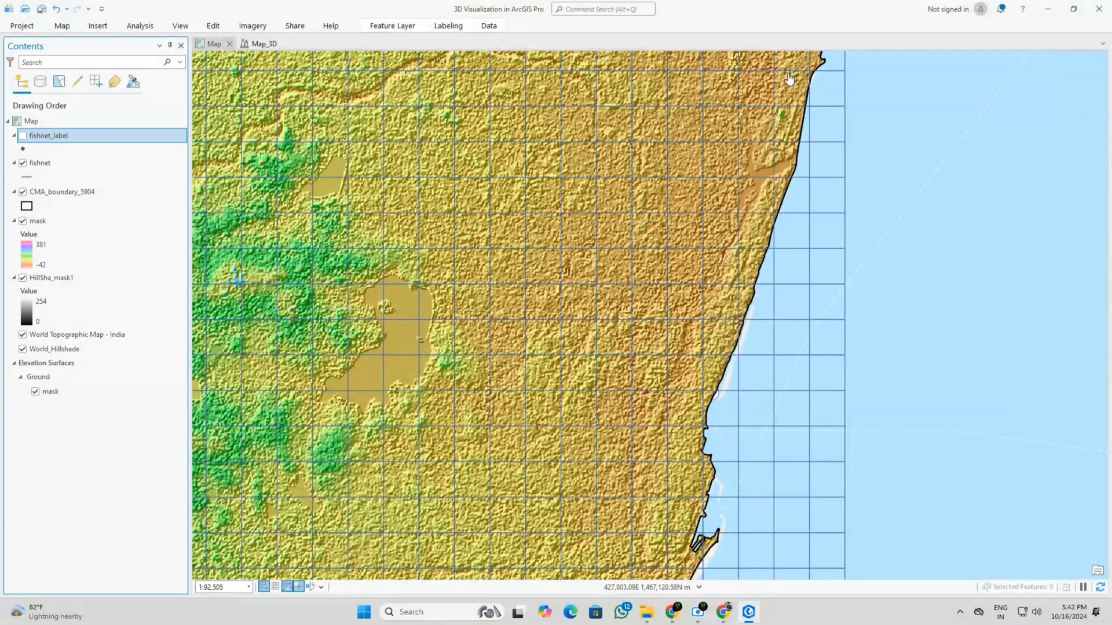
Step: Check the terrain in the Map_3D scene, and remove the fishnet_label layer from the 2D map
{"action": "left_click", "coordinate": [264, 44]}
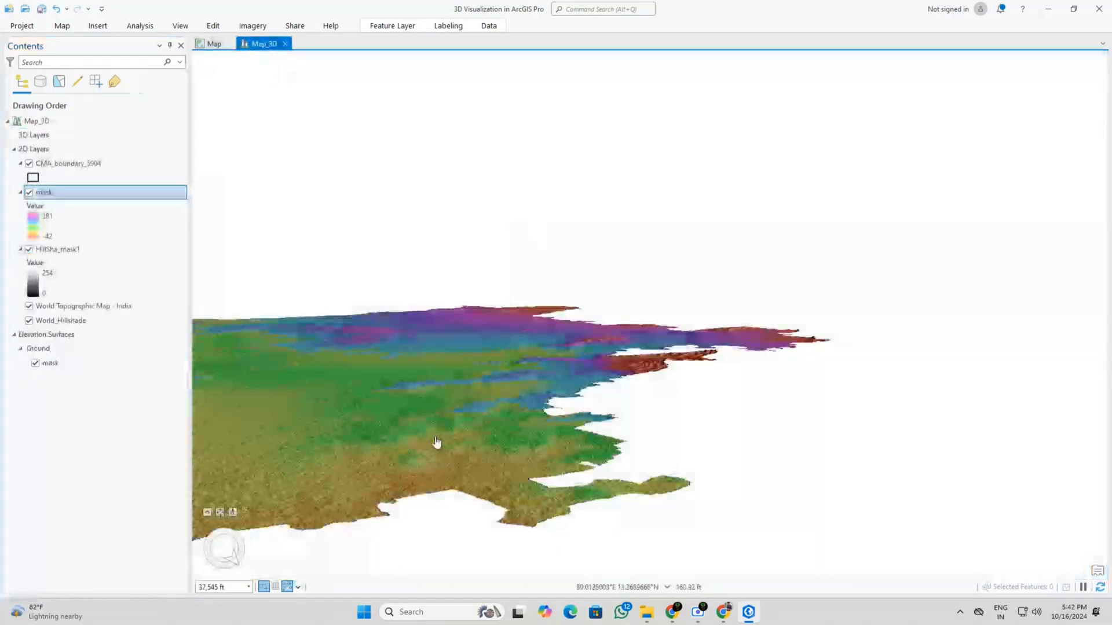
{"action": "scroll", "coordinate": [438, 445], "scroll_direction": "up", "scroll_amount": 3}
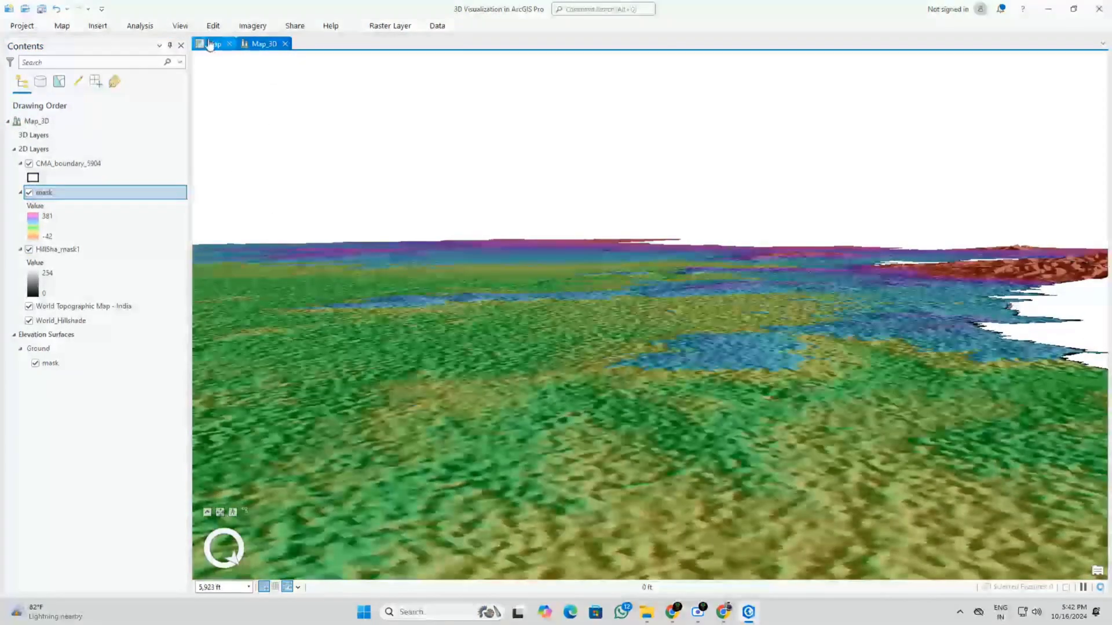
{"action": "left_click", "coordinate": [211, 44]}
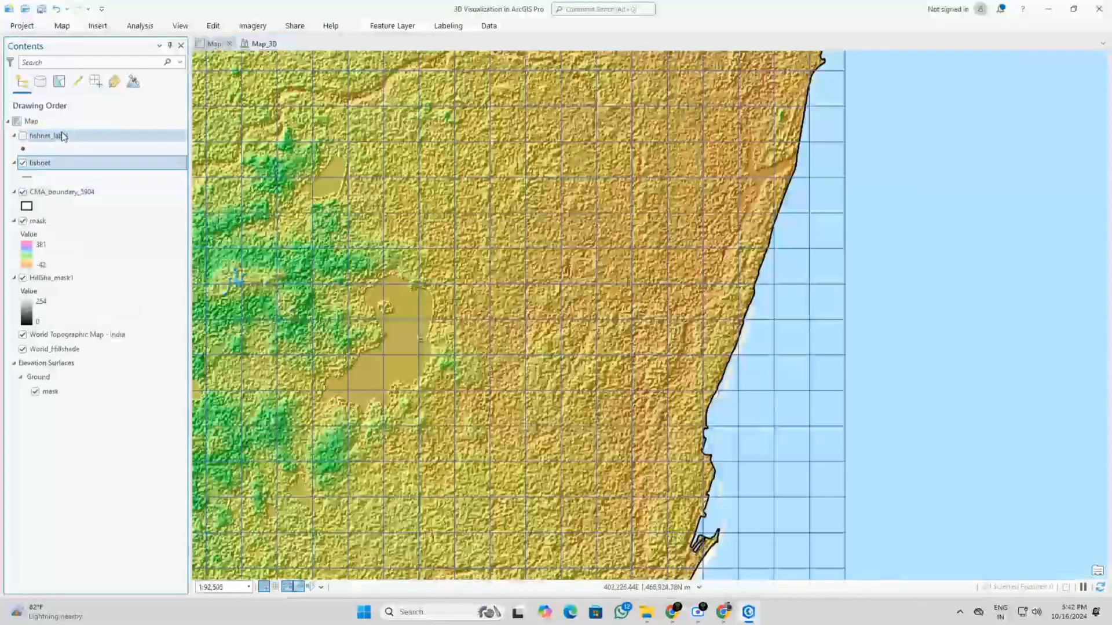
{"action": "right_click", "coordinate": [64, 136]}
{"action": "left_click", "coordinate": [94, 170]}
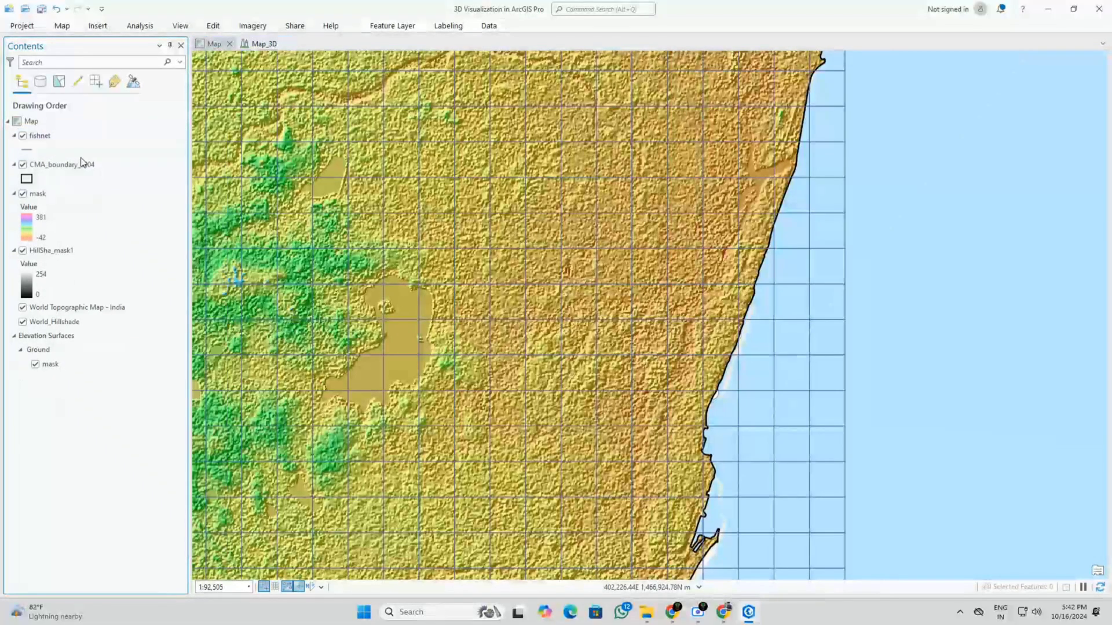
Step: Copy the fishnet layer from the 2D map and paste it into the Map_3D scene
{"action": "right_click", "coordinate": [60, 134]}
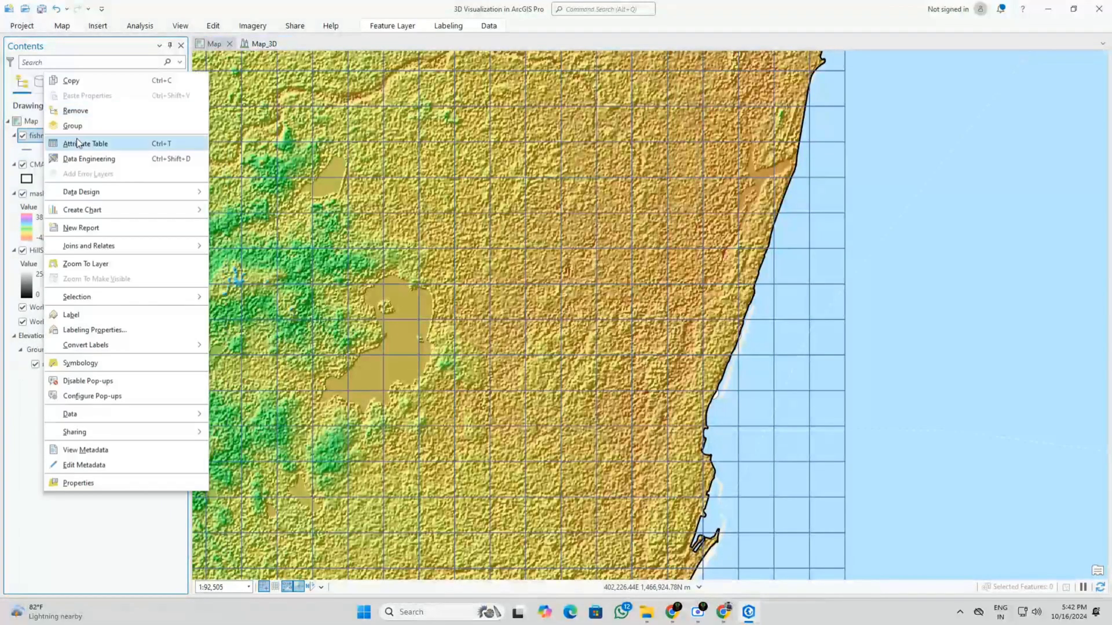
{"action": "left_click", "coordinate": [89, 82]}
{"action": "left_click", "coordinate": [250, 45]}
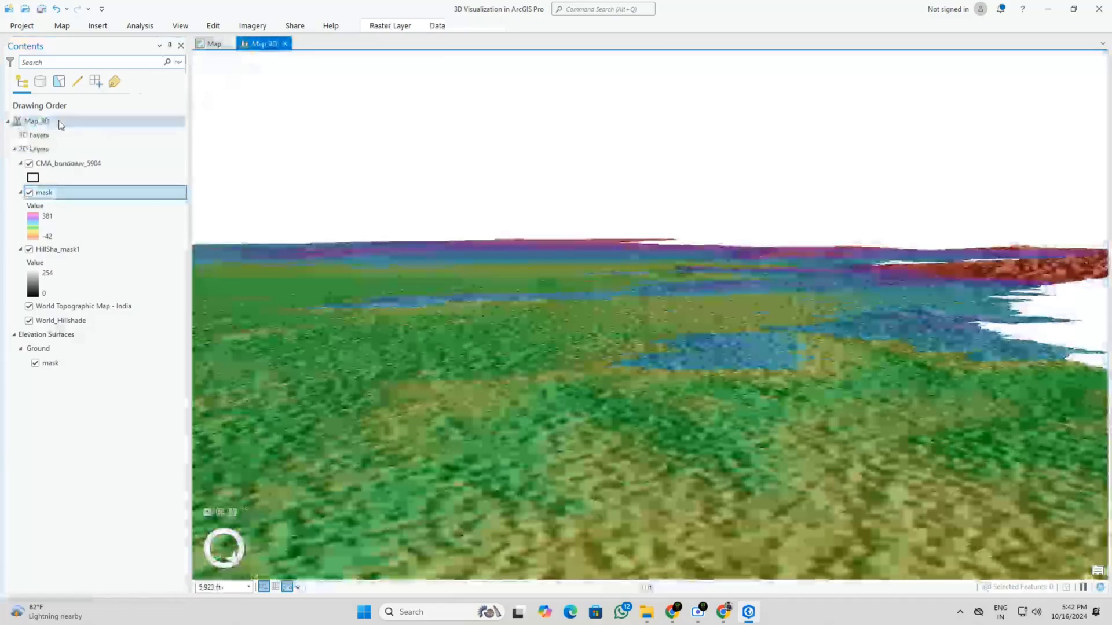
{"action": "left_click", "coordinate": [56, 136]}
{"action": "right_click", "coordinate": [56, 138]}
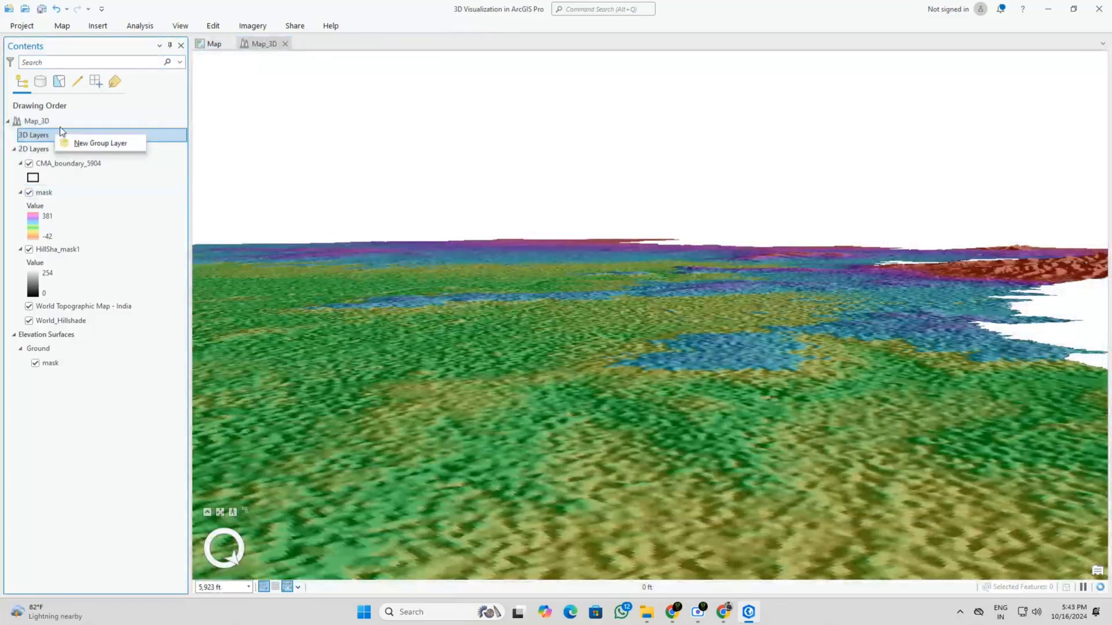
{"action": "right_click", "coordinate": [63, 120]}
{"action": "left_click", "coordinate": [85, 141]}
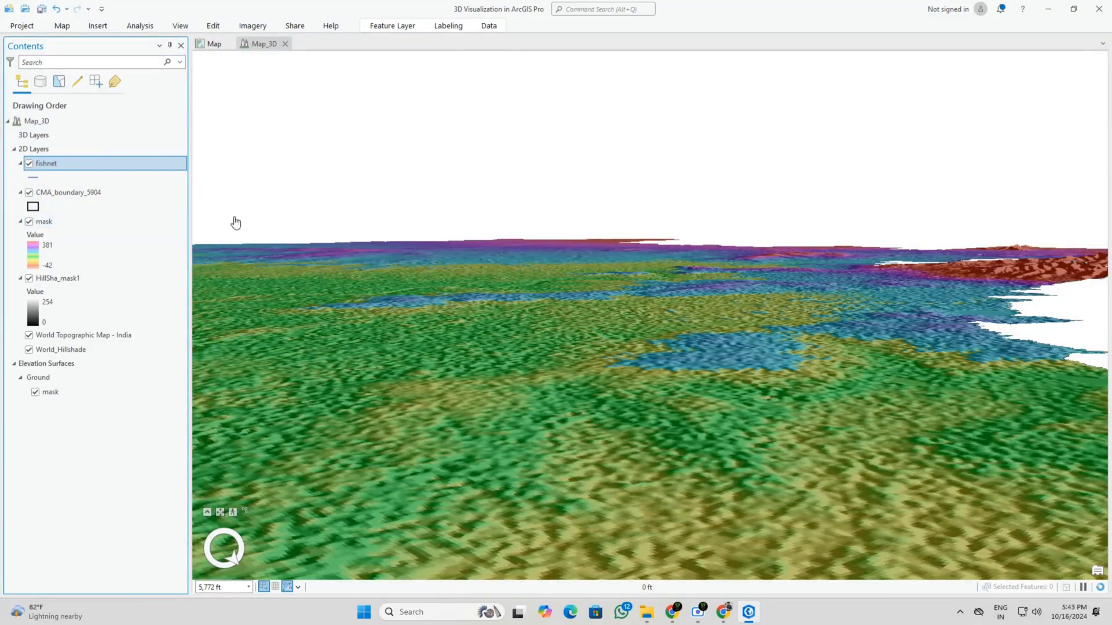
Step: Examine the fishnet draped over the exaggerated terrain in Map_3D from several angles and distances
{"action": "scroll", "coordinate": [490, 384], "scroll_direction": "down", "scroll_amount": 4}
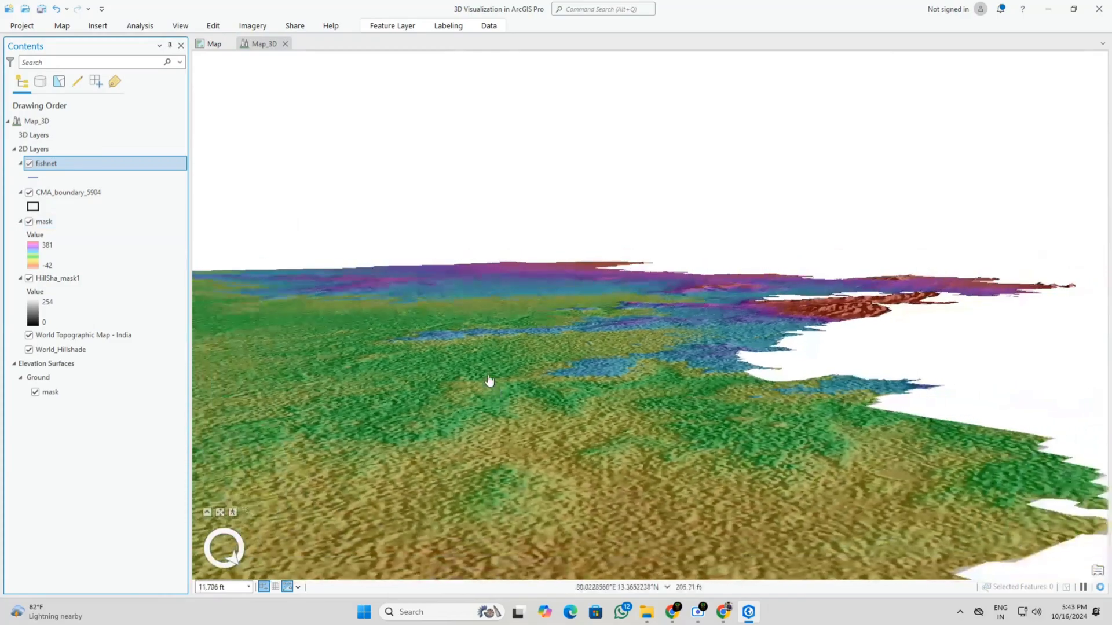
{"action": "left_click_drag", "start_coordinate": [488, 374], "coordinate": [526, 442]}
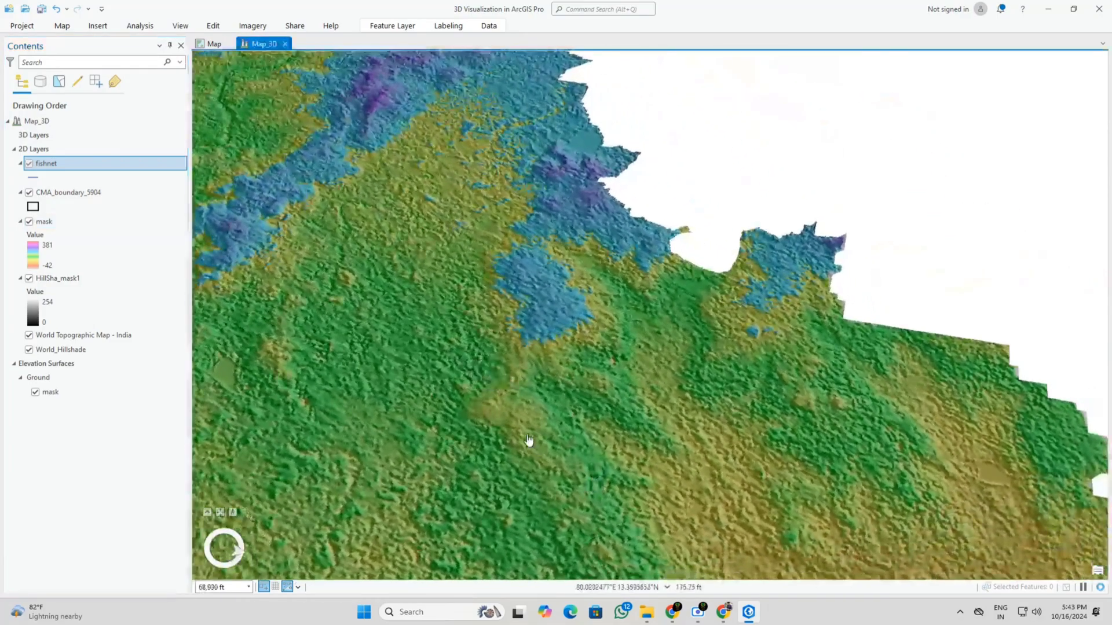
{"action": "scroll", "coordinate": [503, 427], "scroll_direction": "down", "scroll_amount": 6}
{"action": "scroll", "coordinate": [404, 357], "scroll_direction": "down", "scroll_amount": 4}
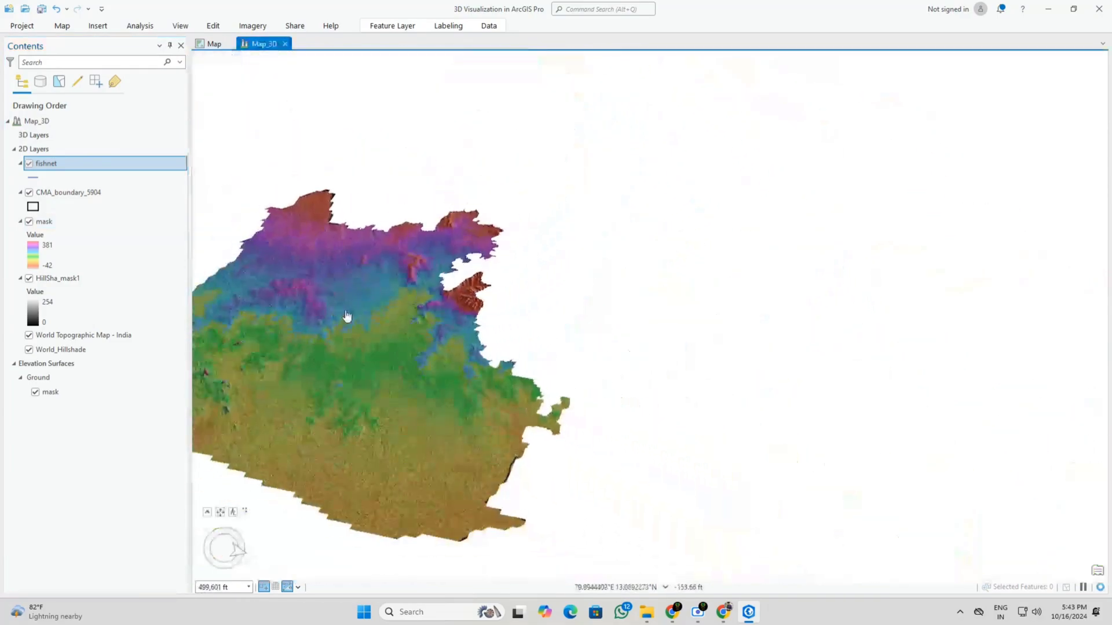
{"action": "left_click_drag", "start_coordinate": [345, 311], "coordinate": [674, 285]}
{"action": "scroll", "coordinate": [400, 464], "scroll_direction": "up", "scroll_amount": 3}
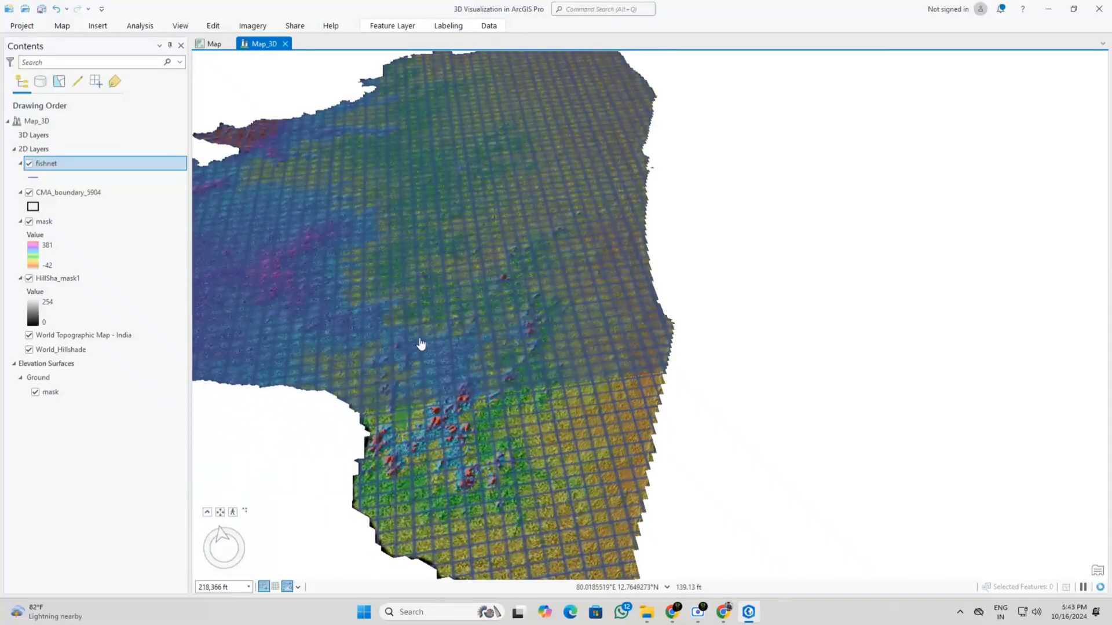
{"action": "left_click_drag", "start_coordinate": [422, 338], "coordinate": [445, 320]}
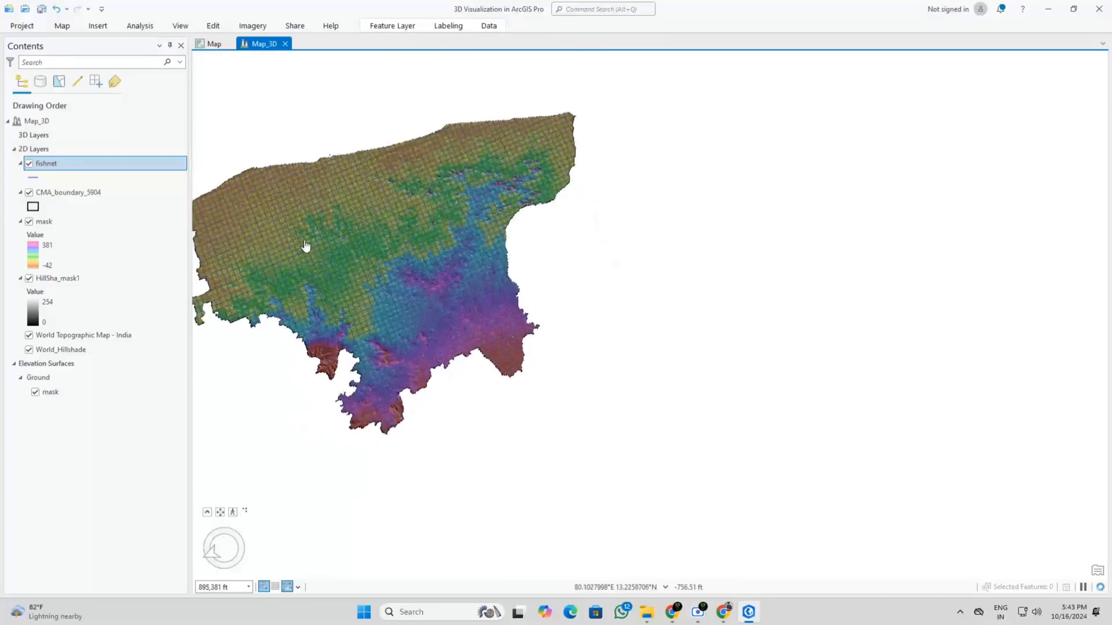
{"action": "scroll", "coordinate": [414, 302], "scroll_direction": "up", "scroll_amount": 3}
{"action": "left_click_drag", "start_coordinate": [405, 290], "coordinate": [391, 341]}
{"action": "scroll", "coordinate": [461, 216], "scroll_direction": "up", "scroll_amount": 3}
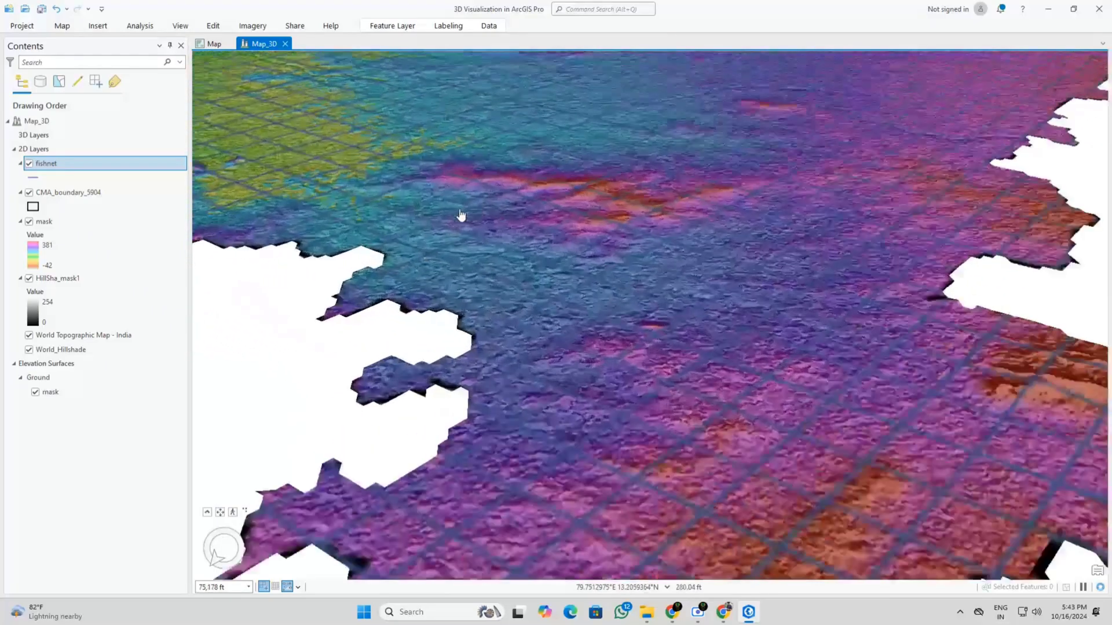
{"action": "left_click_drag", "start_coordinate": [459, 207], "coordinate": [412, 166]}
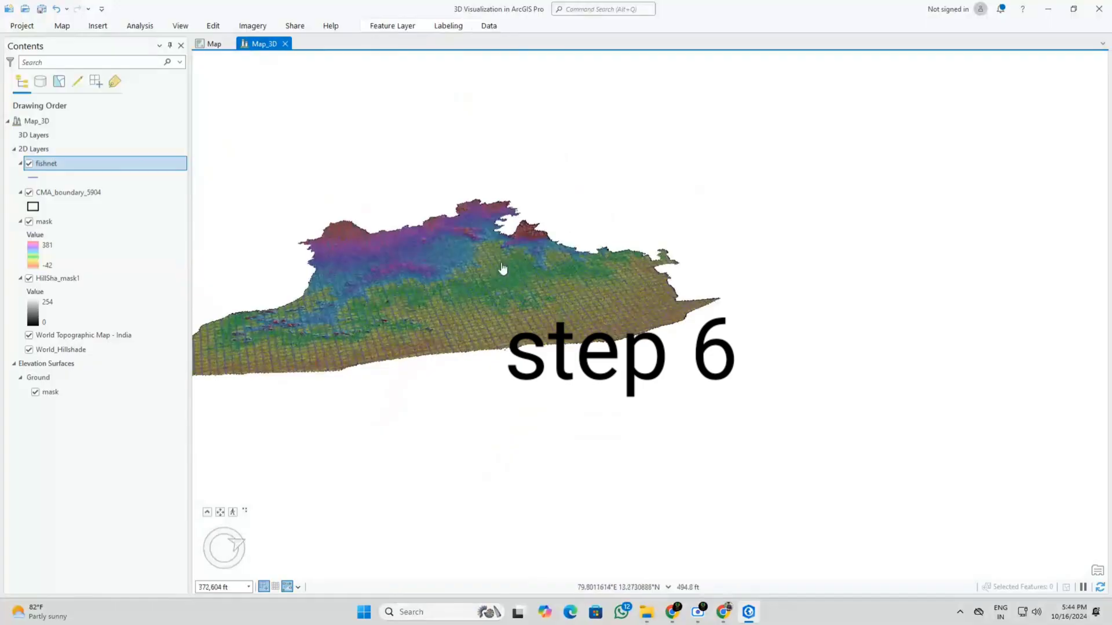
Step: Orient the Map_3D scene to a north-up overhead view that shows nearly the whole gridded terrain
{"action": "mouse_move", "coordinate": [573, 355]}
{"action": "left_mouse_down"}
{"action": "mouse_move", "coordinate": [638, 330]}
{"action": "mouse_move", "coordinate": [722, 325]}
{"action": "mouse_move", "coordinate": [733, 383]}
{"action": "mouse_move", "coordinate": [623, 451]}
{"action": "mouse_move", "coordinate": [532, 467]}
{"action": "left_mouse_up"}
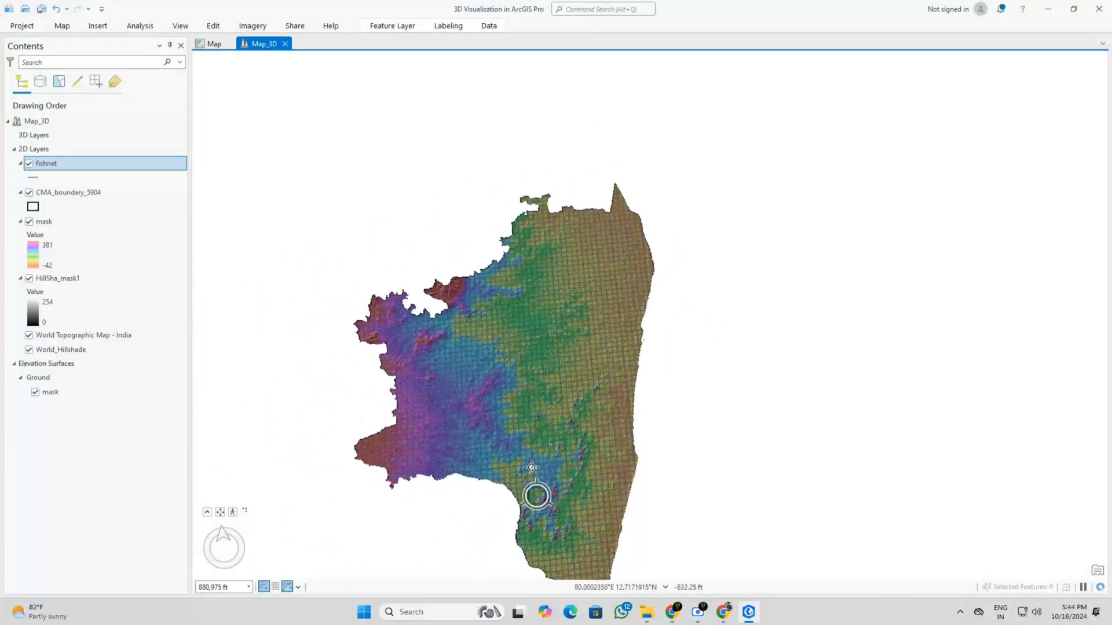
{"action": "scroll", "coordinate": [537, 550], "scroll_direction": "down", "scroll_amount": 2}
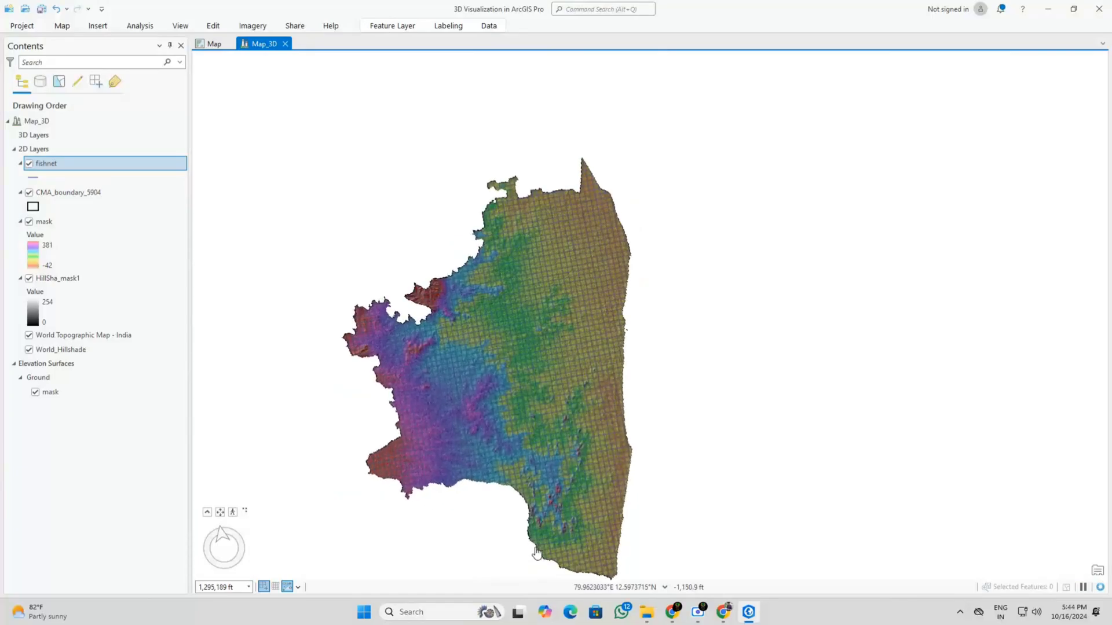
{"action": "scroll", "coordinate": [533, 538], "scroll_direction": "up", "scroll_amount": 3}
{"action": "scroll", "coordinate": [529, 529], "scroll_direction": "down", "scroll_amount": 3}
{"action": "scroll", "coordinate": [529, 521], "scroll_direction": "up", "scroll_amount": 3}
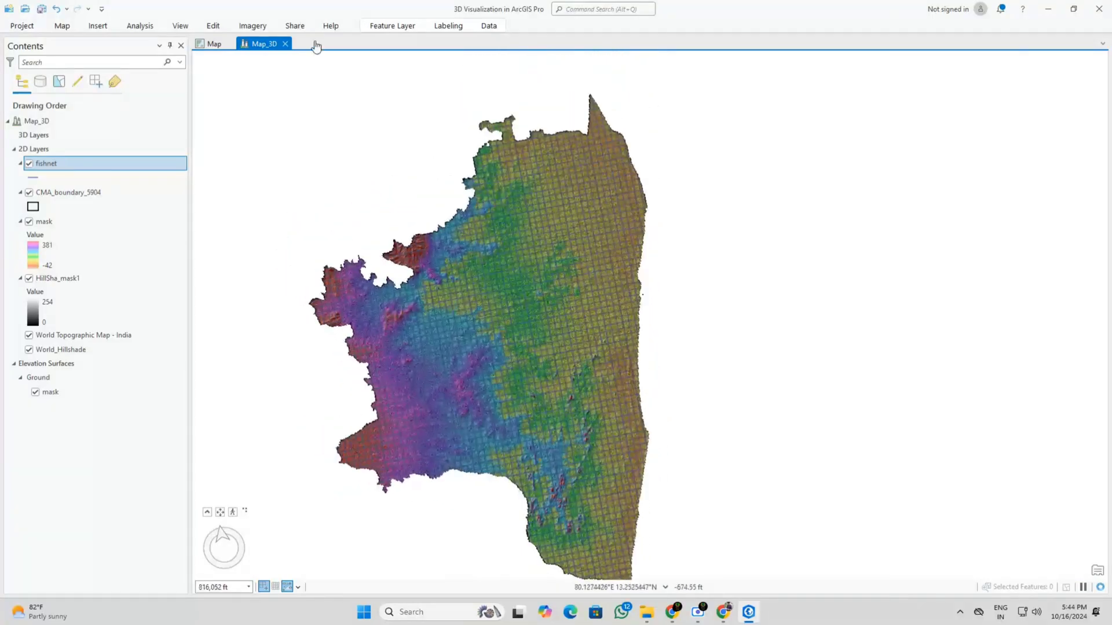
Step: Import the Title Bar Letter Landscape layout template into the project
{"action": "left_click", "coordinate": [97, 25]}
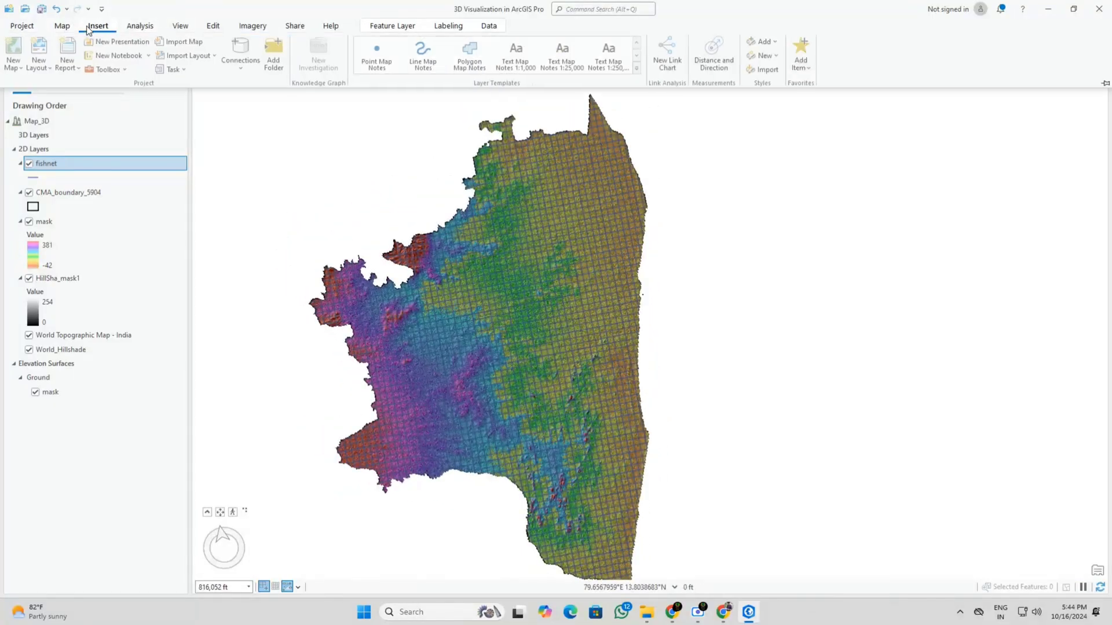
{"action": "left_click", "coordinate": [187, 54]}
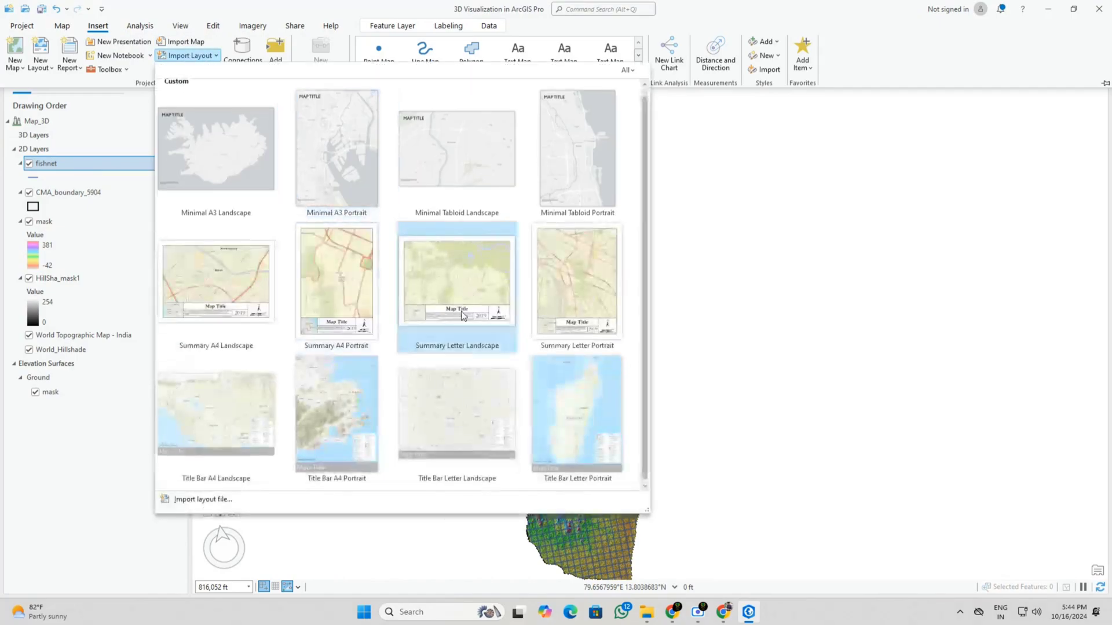
{"action": "left_click", "coordinate": [452, 431]}
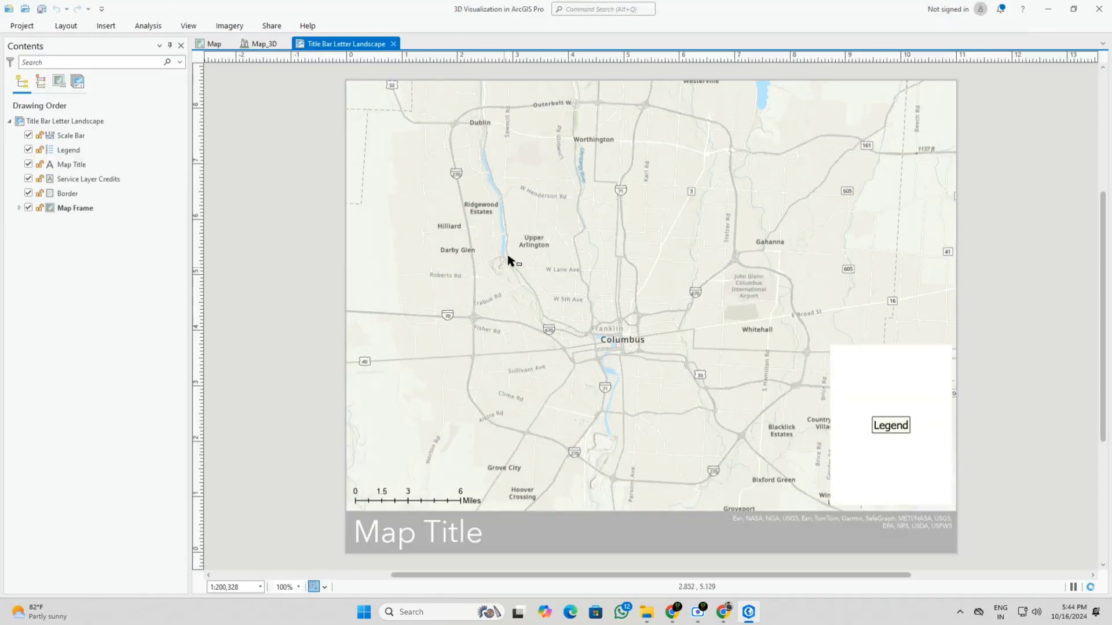
Step: Zoom the template's map frame to the last active map, and delete the frame together with its legend and scale bar
{"action": "left_click", "coordinate": [523, 224]}
{"action": "right_click", "coordinate": [524, 187]}
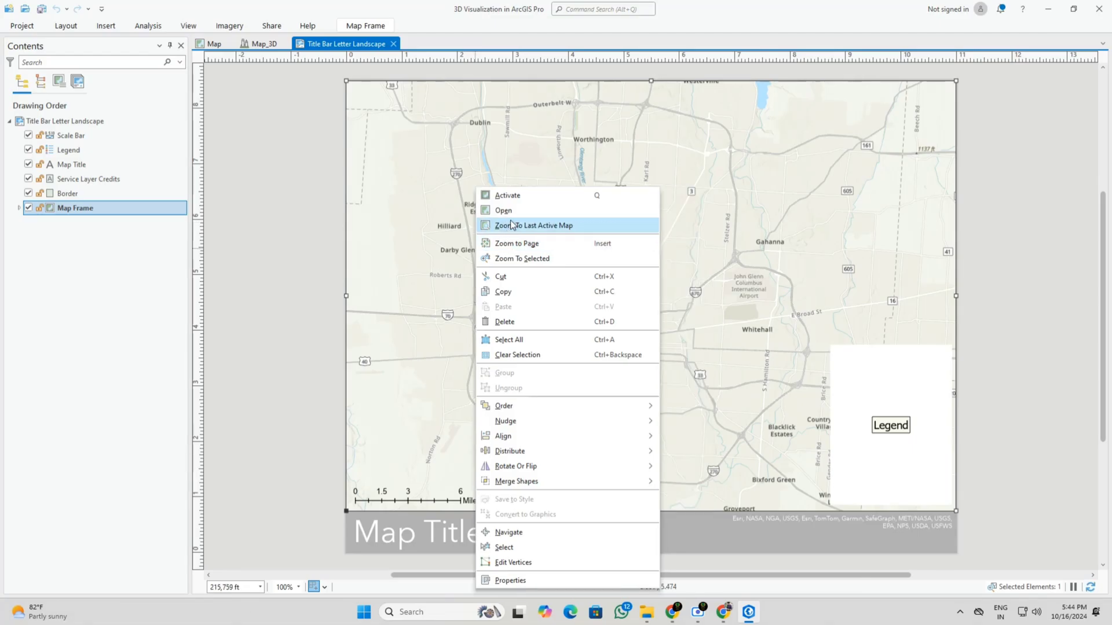
{"action": "left_click", "coordinate": [544, 225]}
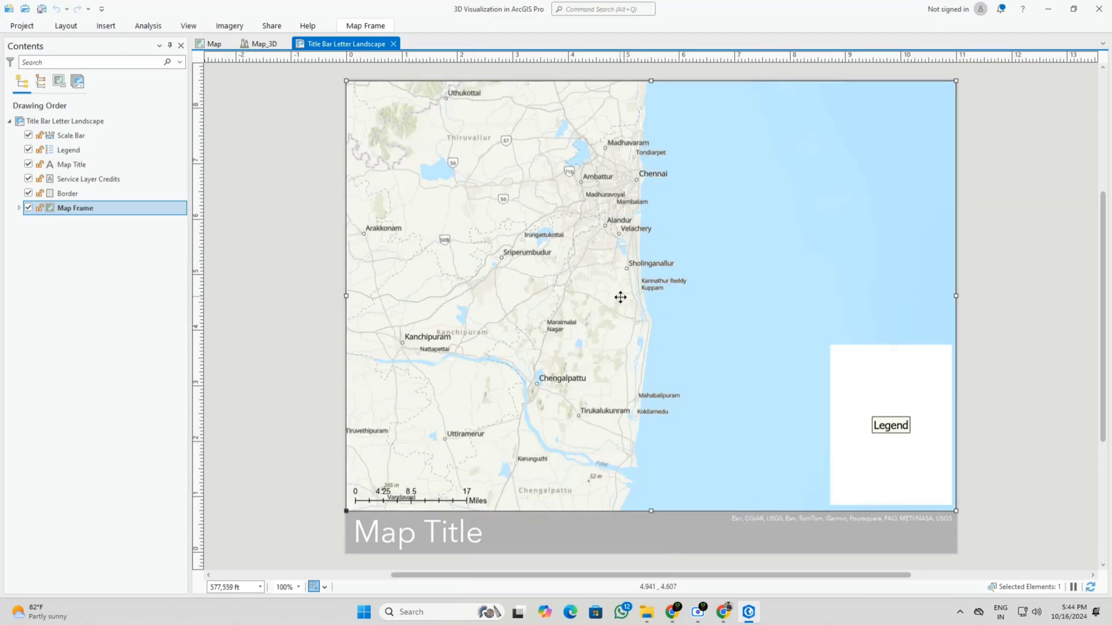
{"action": "key", "text": "Delete"}
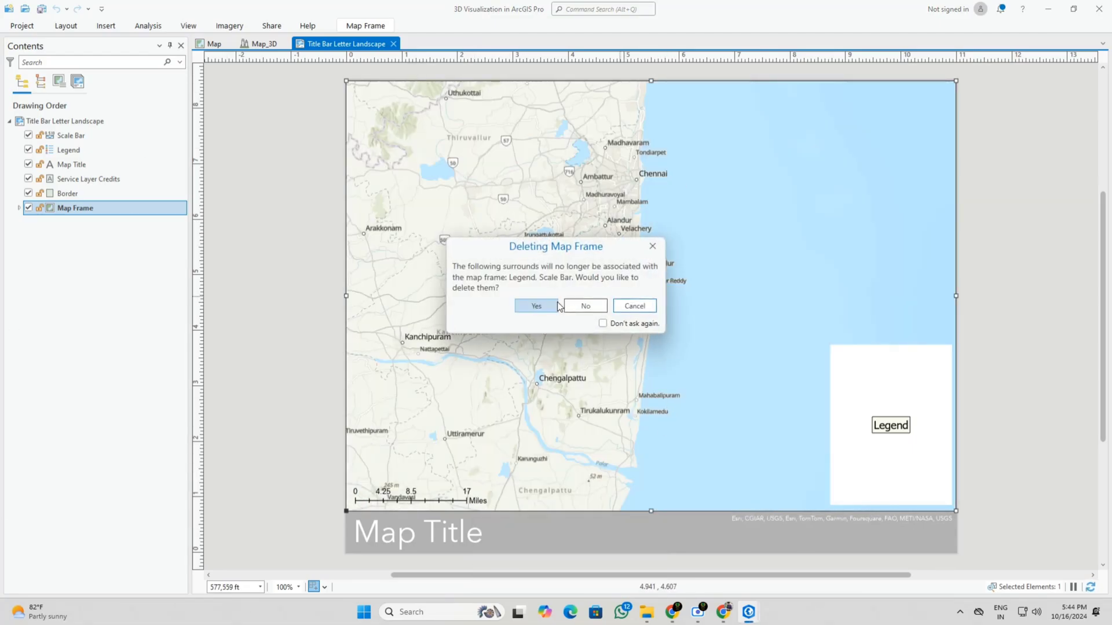
{"action": "left_click", "coordinate": [538, 303]}
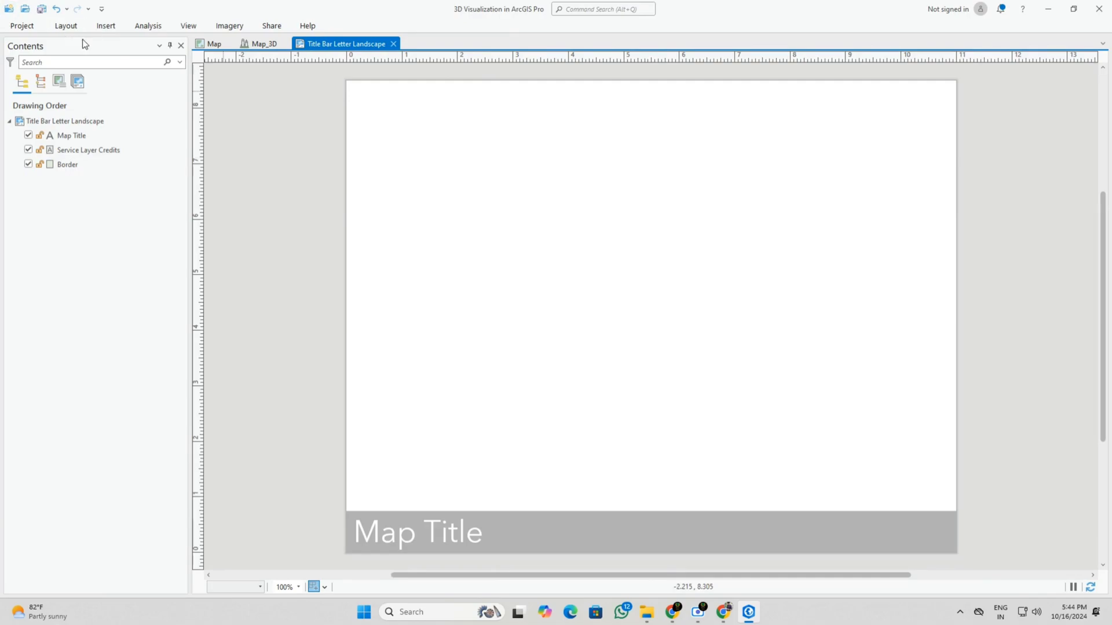
Step: Insert a map frame of the current Map_3D view, filling the blank page area above the title bar
{"action": "left_click", "coordinate": [106, 25]}
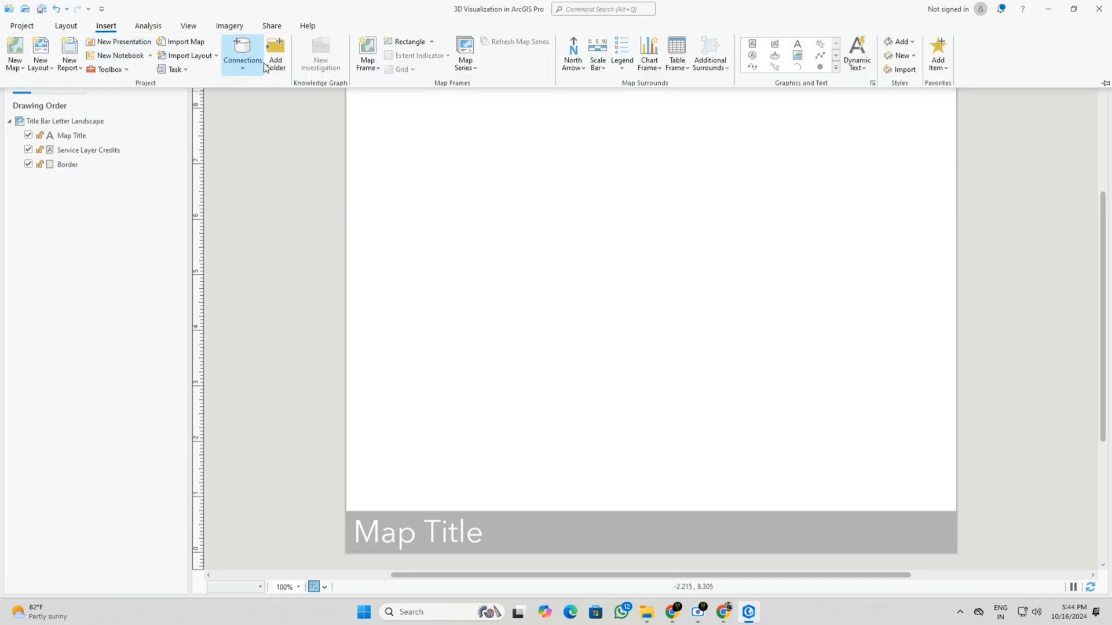
{"action": "left_click", "coordinate": [362, 67]}
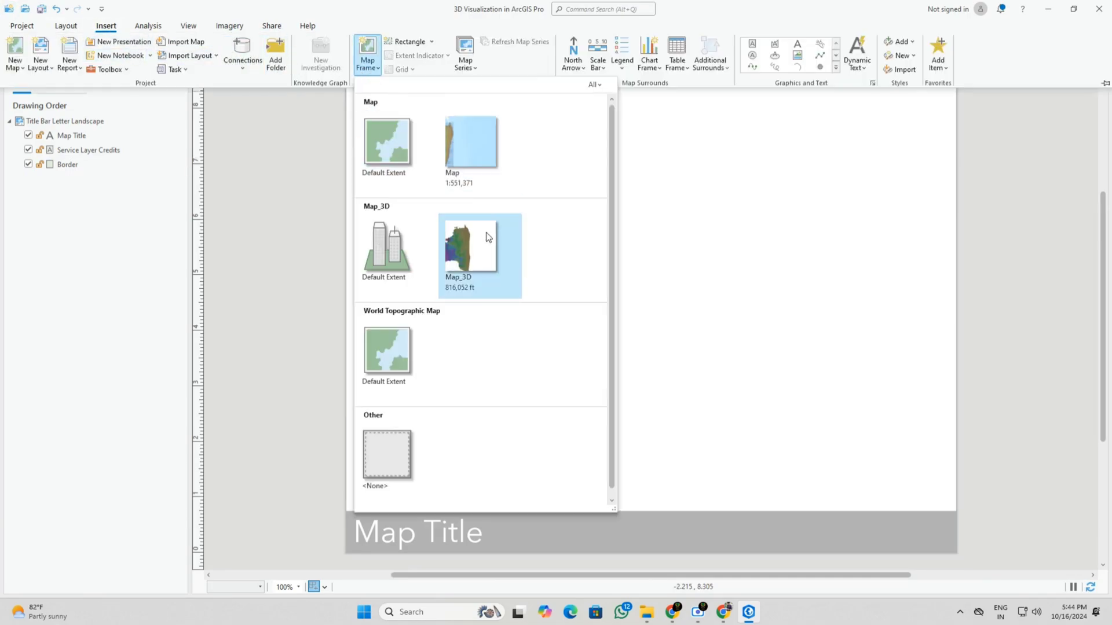
{"action": "left_click", "coordinate": [480, 254]}
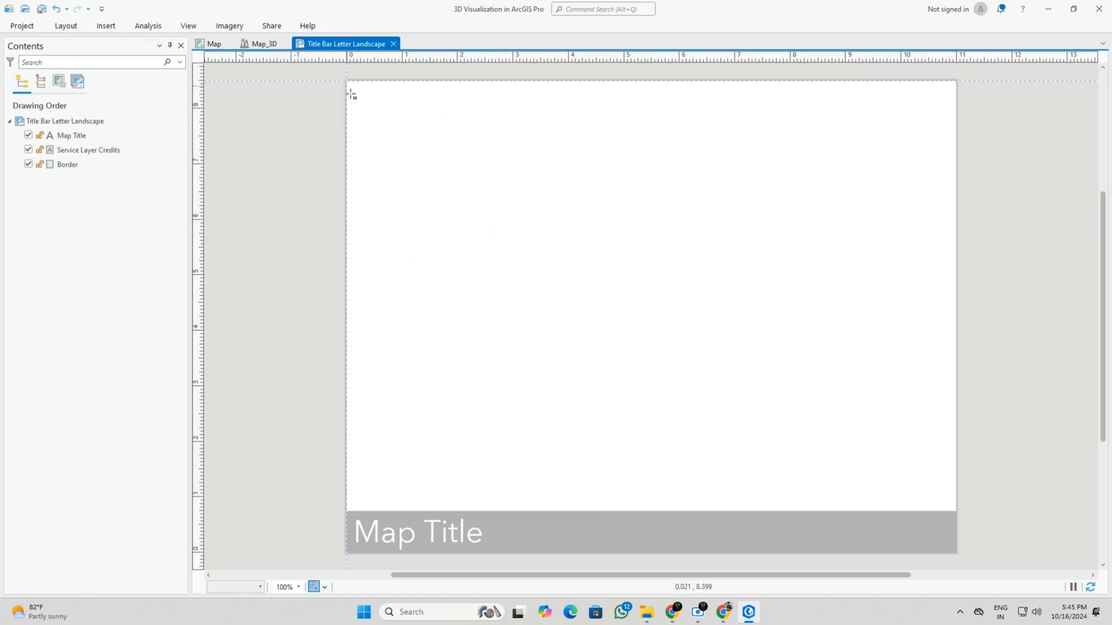
{"action": "left_click_drag", "start_coordinate": [351, 94], "coordinate": [952, 509]}
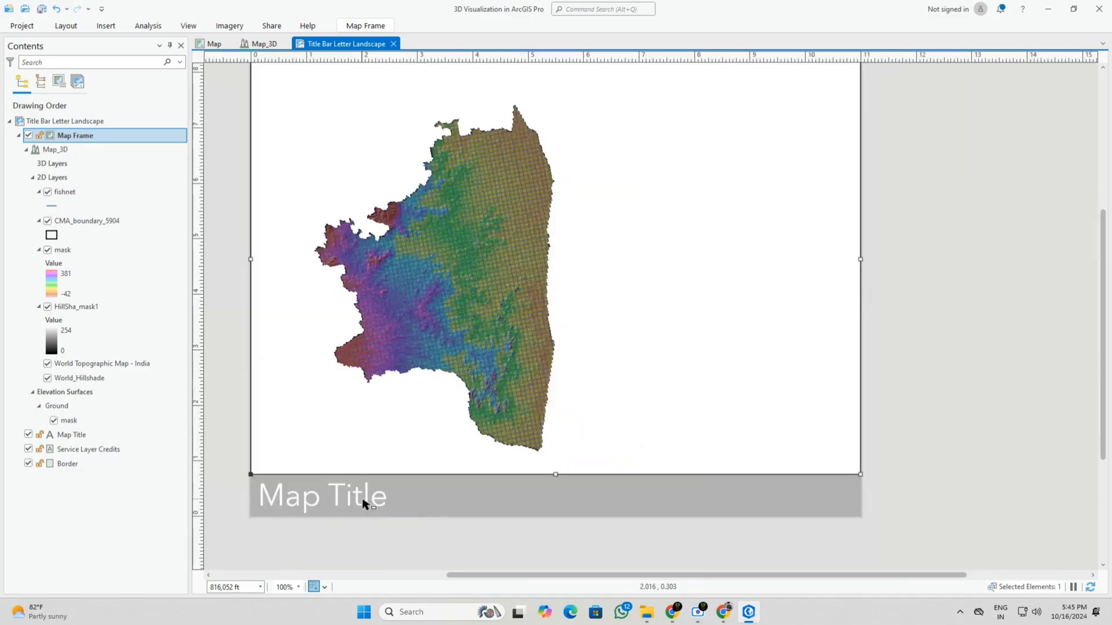
Step: Change the map title text to "3D Visualization in ArcGISPro" and open its text symbol settings
{"action": "double_click", "coordinate": [364, 499]}
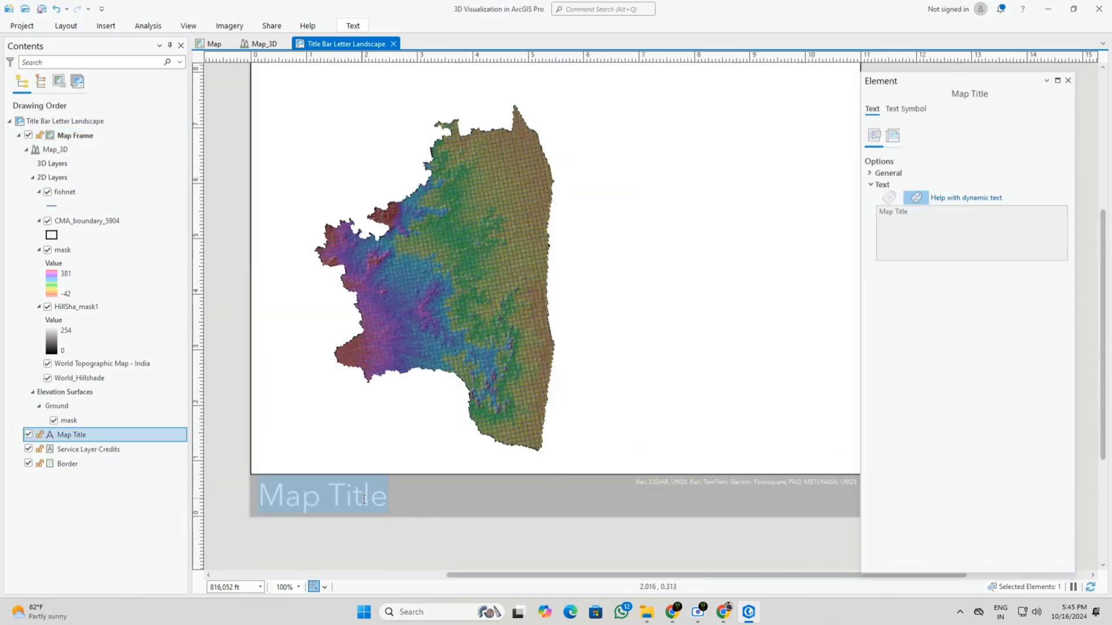
{"action": "left_click", "coordinate": [926, 218]}
{"action": "key", "text": "ctrl+a"}
{"action": "type", "text": "3"}
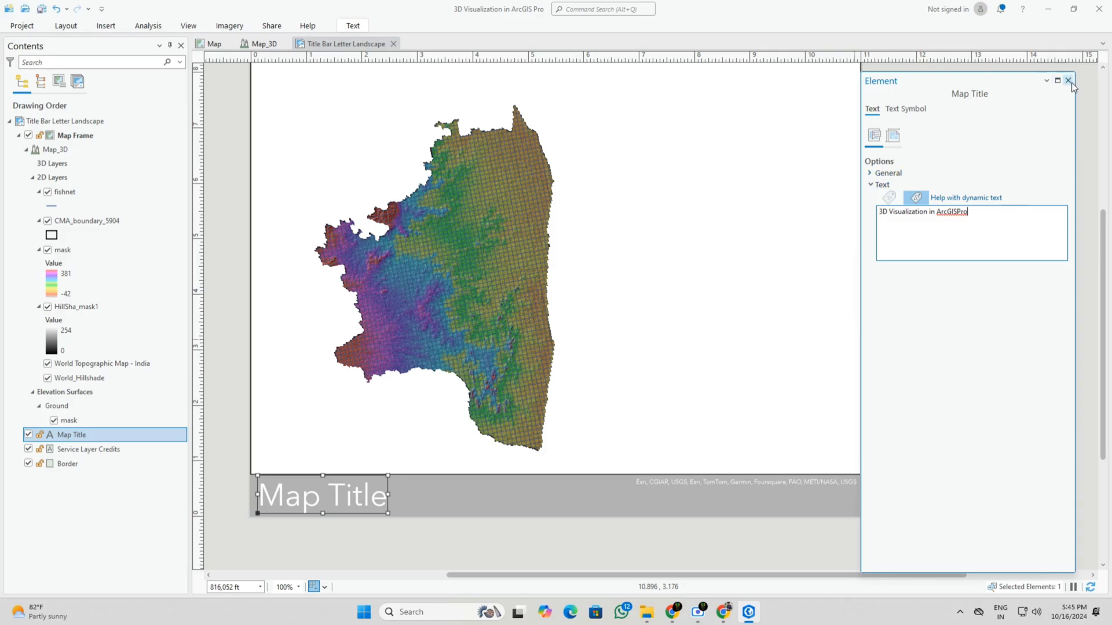
{"action": "left_click", "coordinate": [906, 109]}
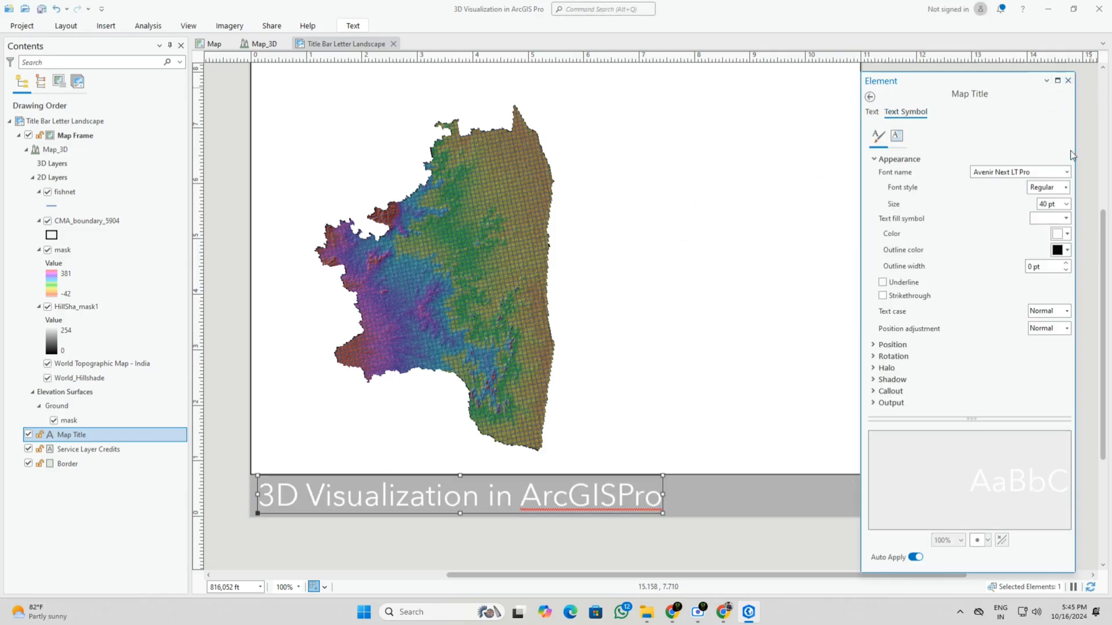
Step: Close the map title's text settings, deselect the title, and set up a layout export with the Flattened PDF preset
{"action": "left_click", "coordinate": [1068, 80]}
{"action": "scroll", "coordinate": [675, 325], "scroll_direction": "down", "scroll_amount": 2}
{"action": "left_click", "coordinate": [950, 318]}
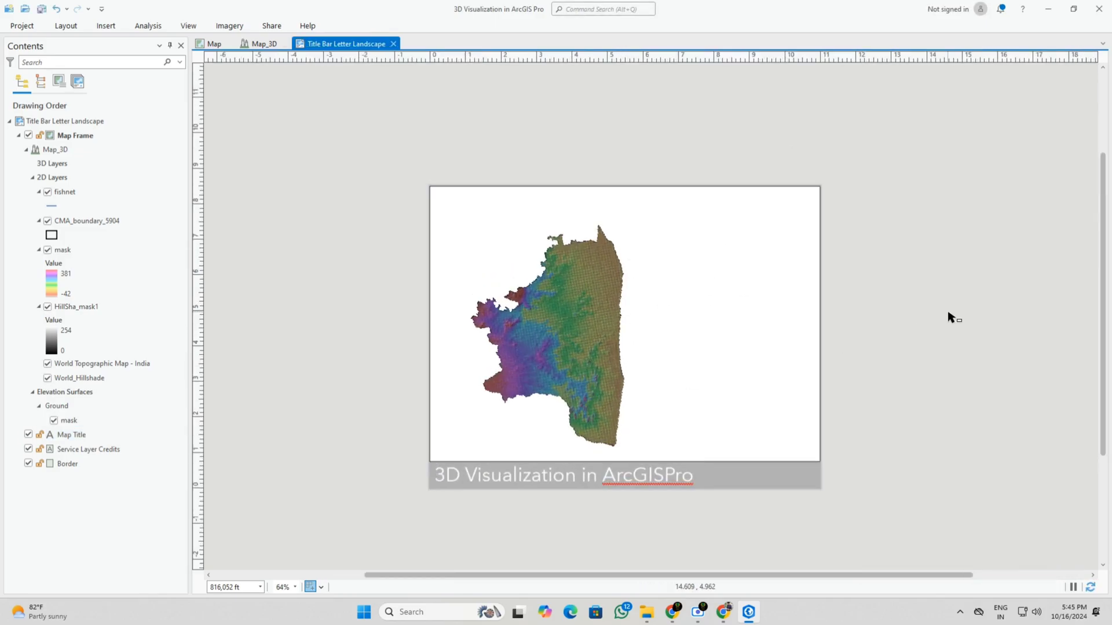
{"action": "left_click", "coordinate": [272, 25]}
{"action": "left_click", "coordinate": [357, 63]}
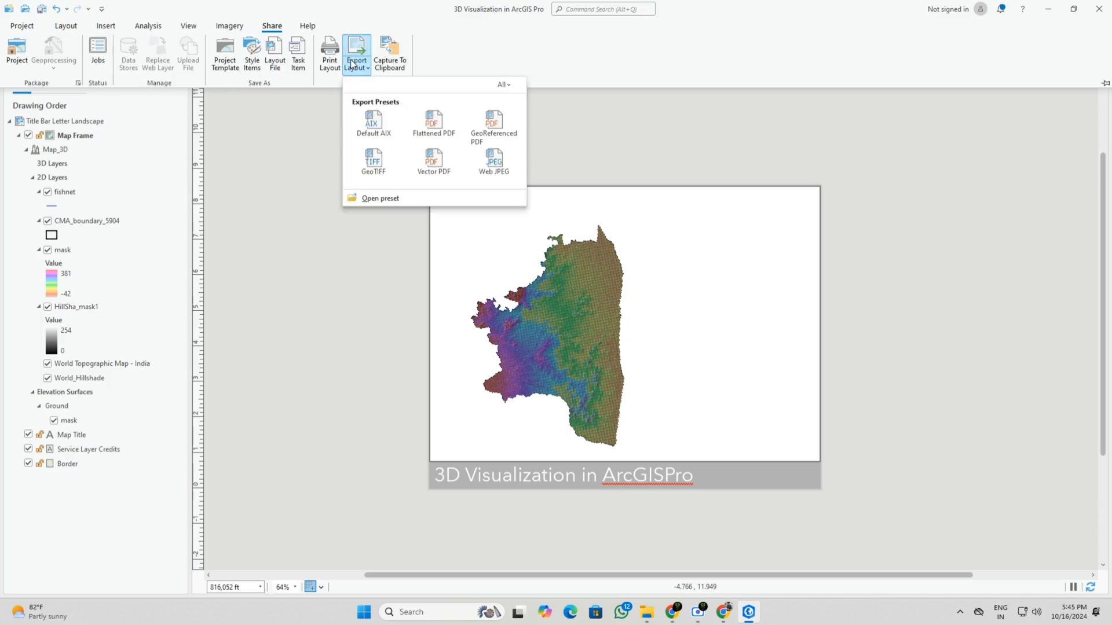
{"action": "left_click", "coordinate": [435, 125]}
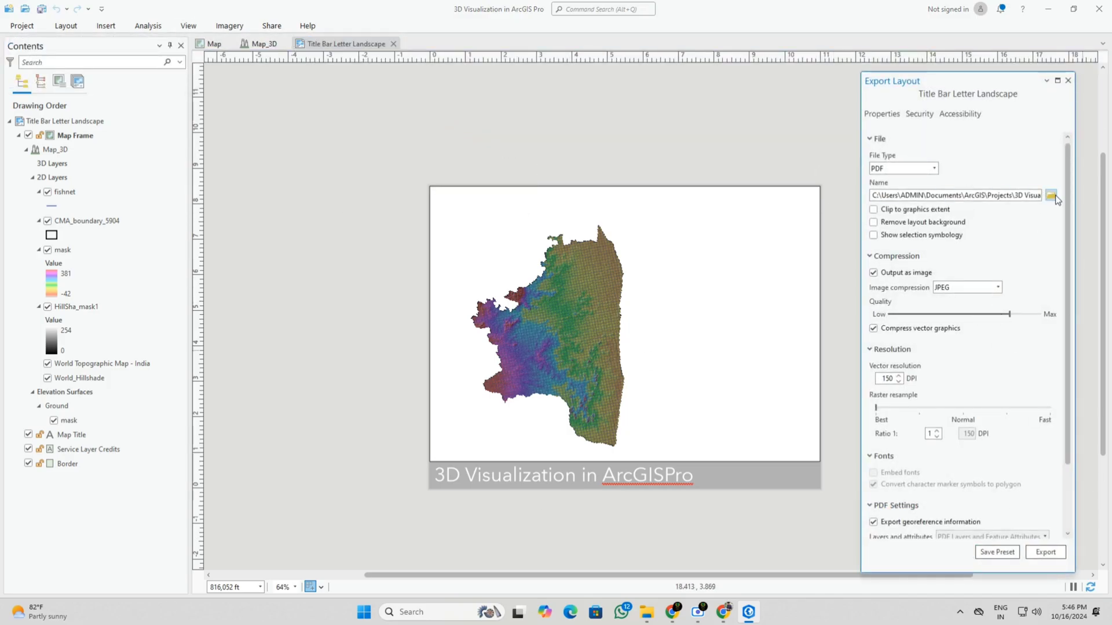
Step: Export the layout as Title Bar Letter Landscape.pdf into the 3D folder on drive D
{"action": "left_click", "coordinate": [1053, 194]}
{"action": "left_click", "coordinate": [54, 110]}
{"action": "double_click", "coordinate": [399, 83]}
{"action": "double_click", "coordinate": [435, 138]}
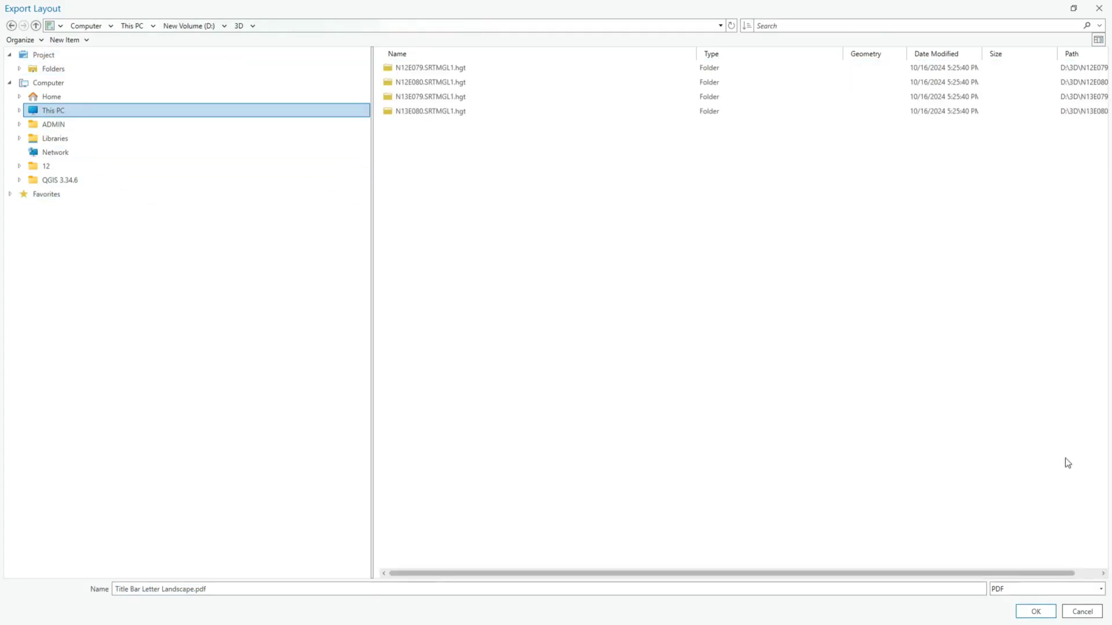
{"action": "left_click", "coordinate": [1035, 611]}
{"action": "left_click", "coordinate": [1045, 553]}
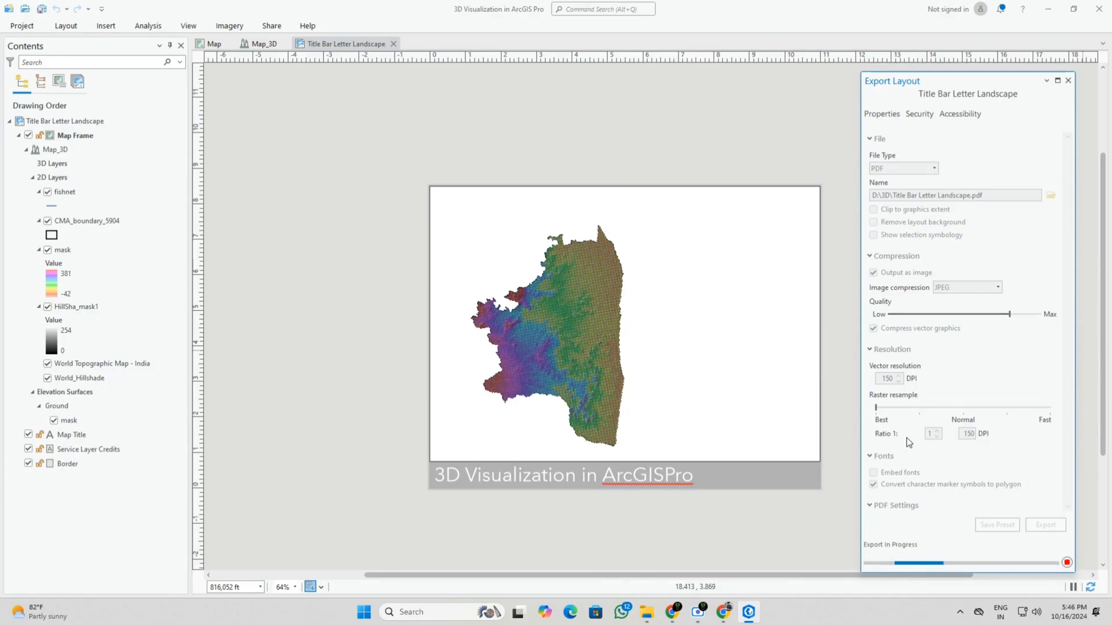
Step: Switch to File Explorer and open the exported Title Bar Letter Landscape.pdf to check the map
{"action": "mouse_move", "coordinate": [647, 612]}
{"action": "left_click", "coordinate": [635, 562]}
{"action": "double_click", "coordinate": [274, 197]}
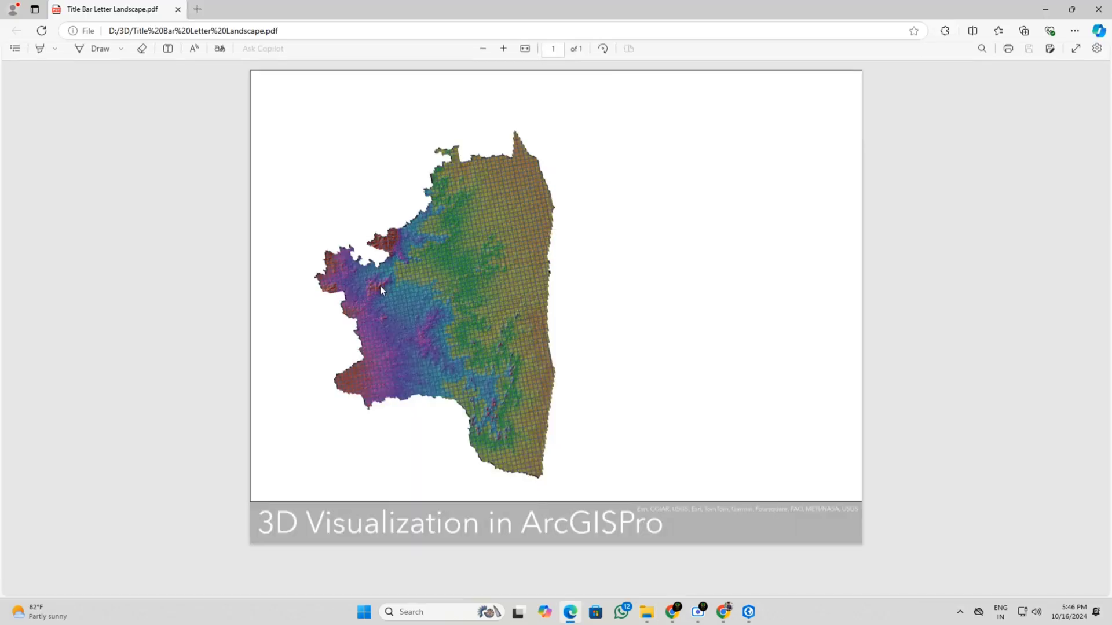